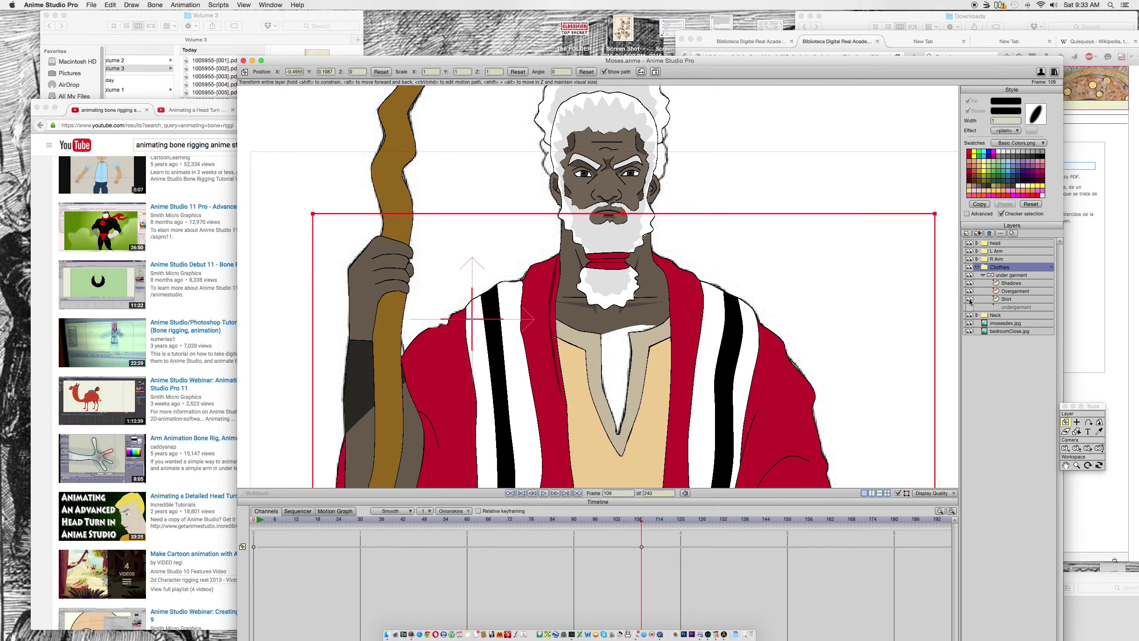
Step: Show the undergarment layer in the Clothes group, and expand the L Arm and R Arm groups
click(969, 300)
click(969, 308)
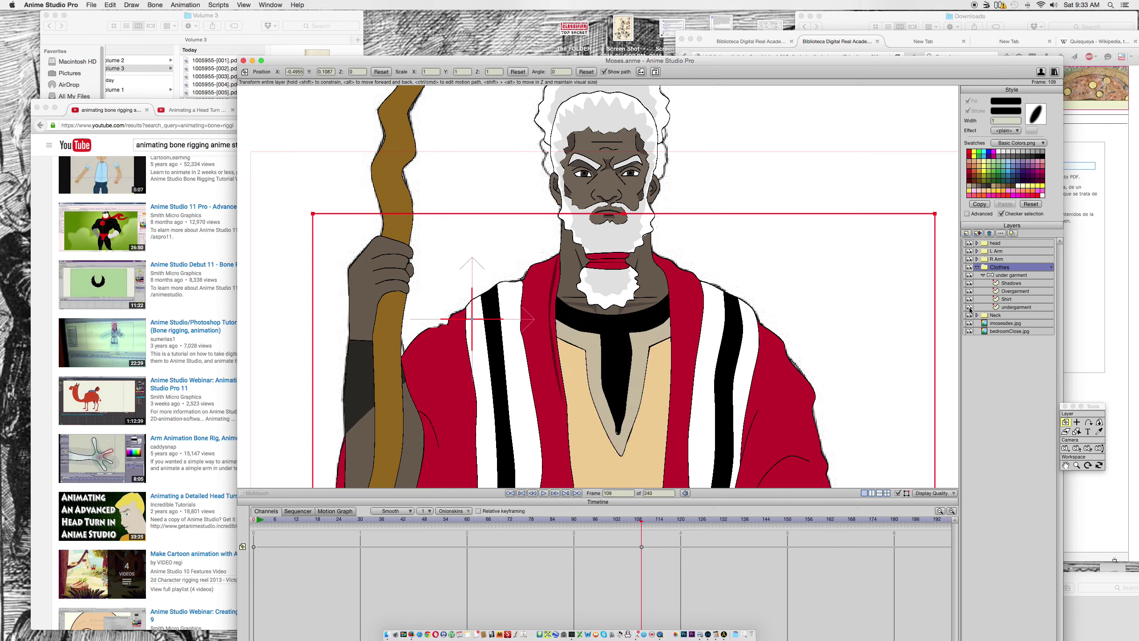
click(978, 251)
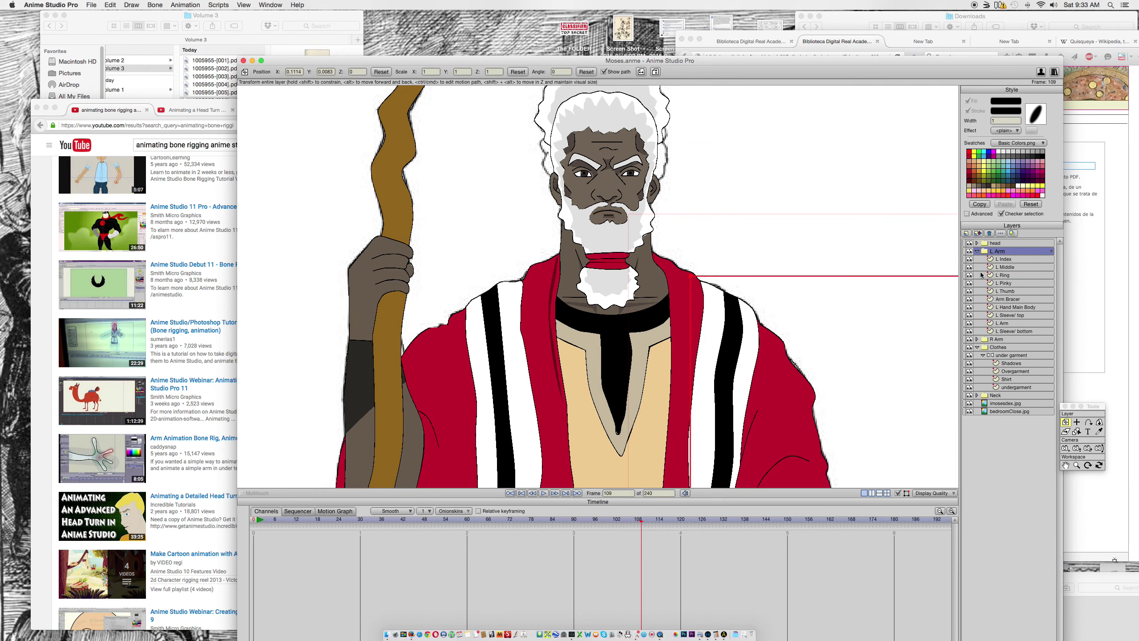
click(977, 340)
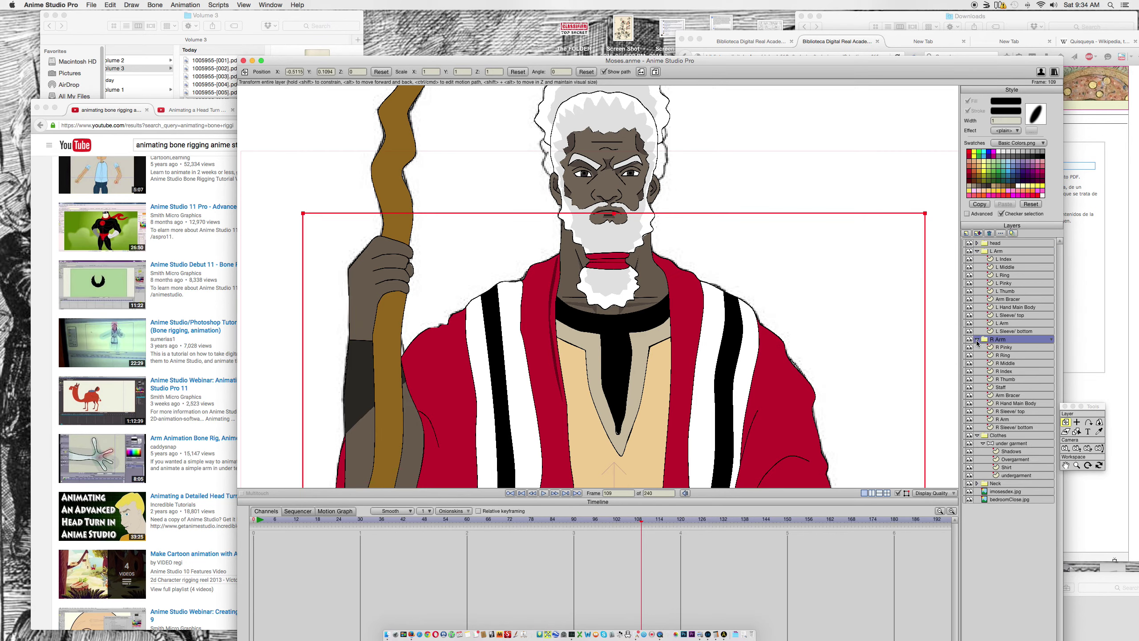
Step: Examine the lower part of the figure, from the robe's hem down to the uncoloured sandalled feet
scroll(755, 244, down, 5)
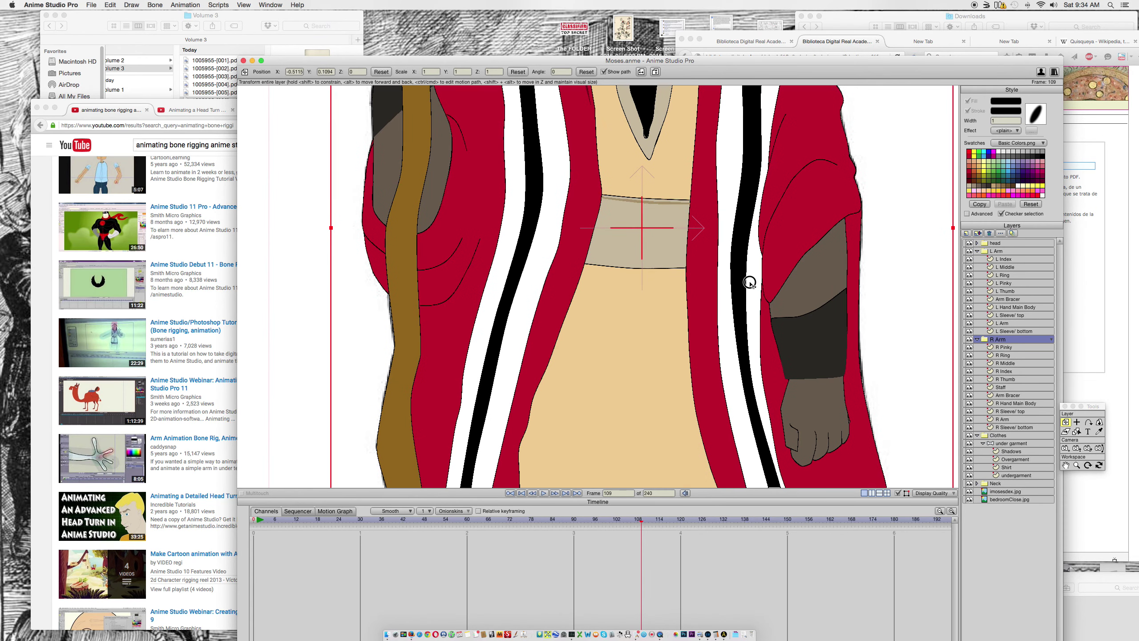
scroll(750, 280, down, 5)
scroll(747, 223, down, 5)
scroll(652, 165, up, 2)
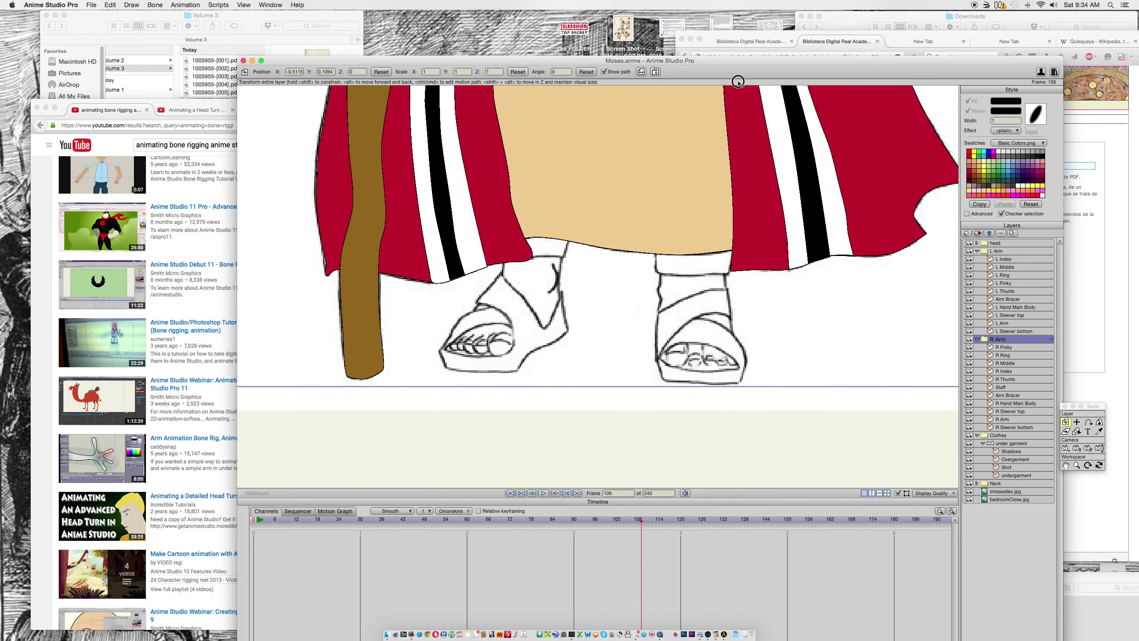
scroll(600, 270, up, 4)
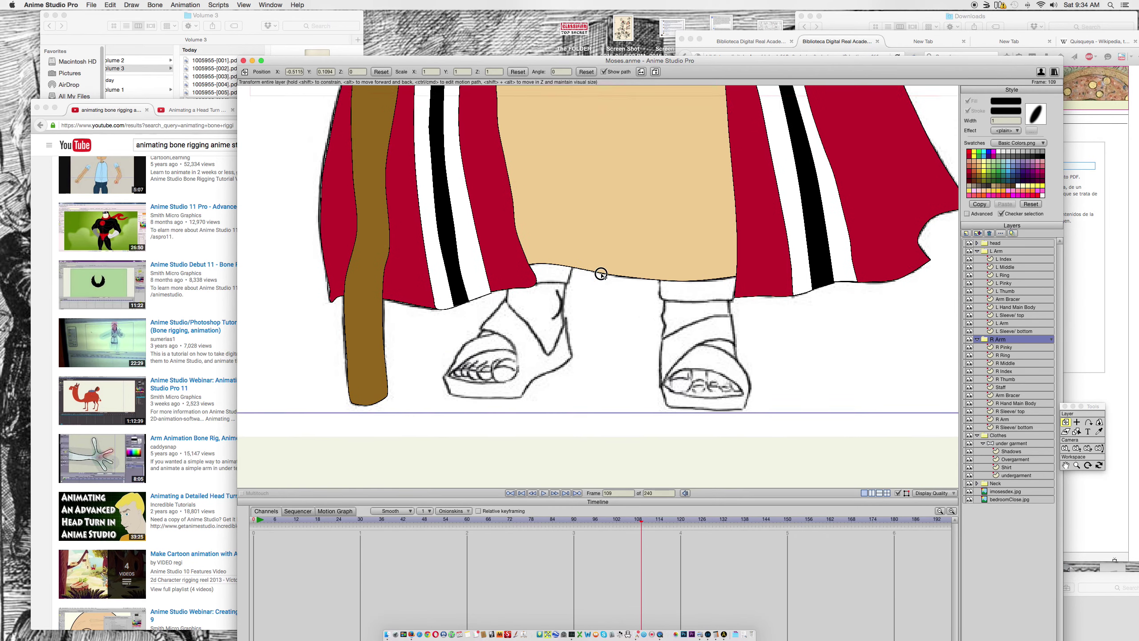
scroll(591, 269, down, 3)
scroll(591, 270, up, 4)
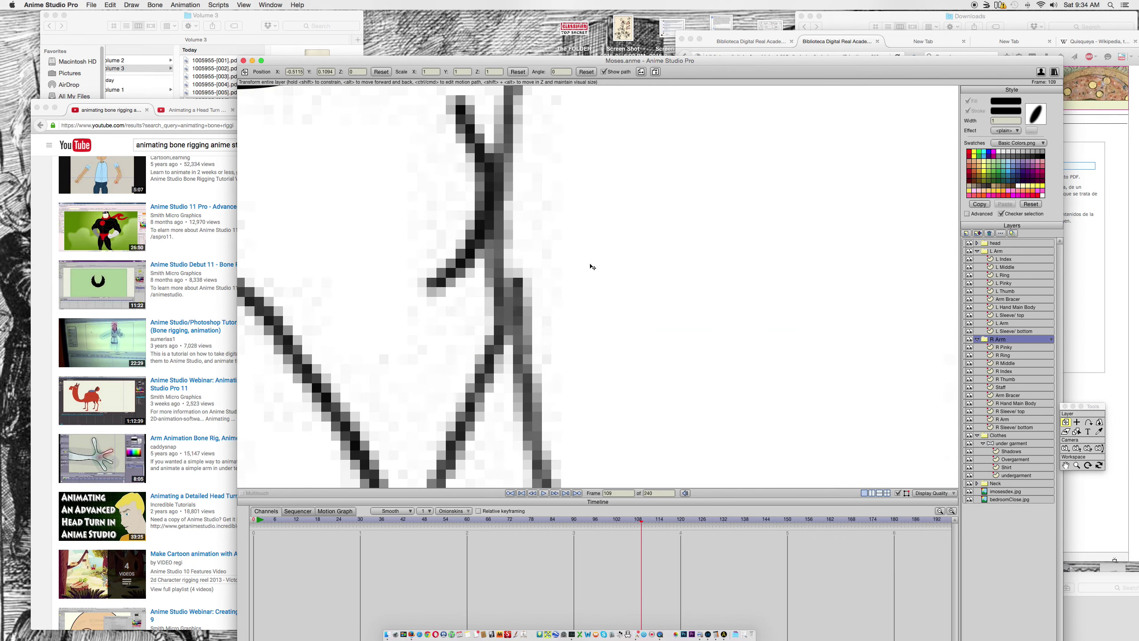
scroll(590, 266, down, 10)
scroll(591, 265, up, 2)
scroll(591, 266, up, 8)
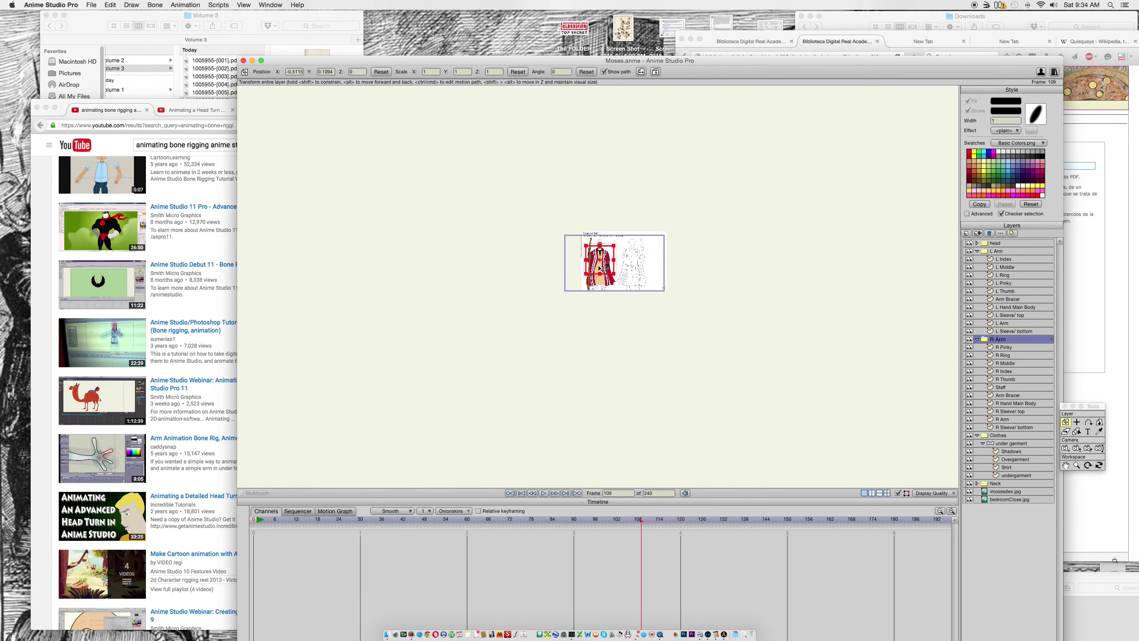
scroll(610, 275, up, 5)
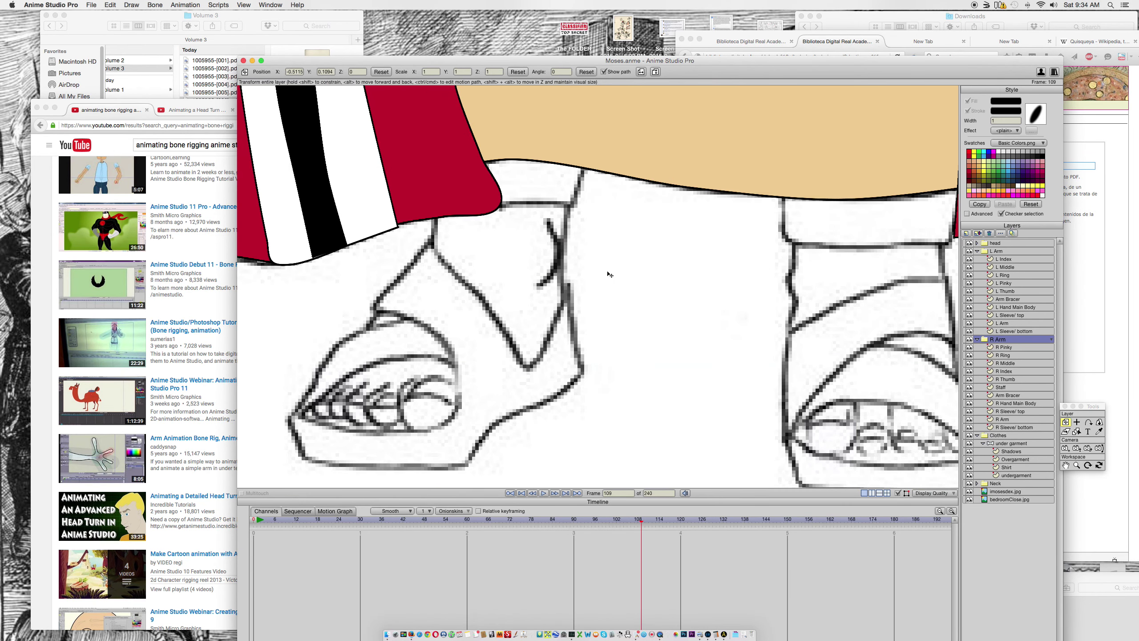
scroll(631, 278, down, 2)
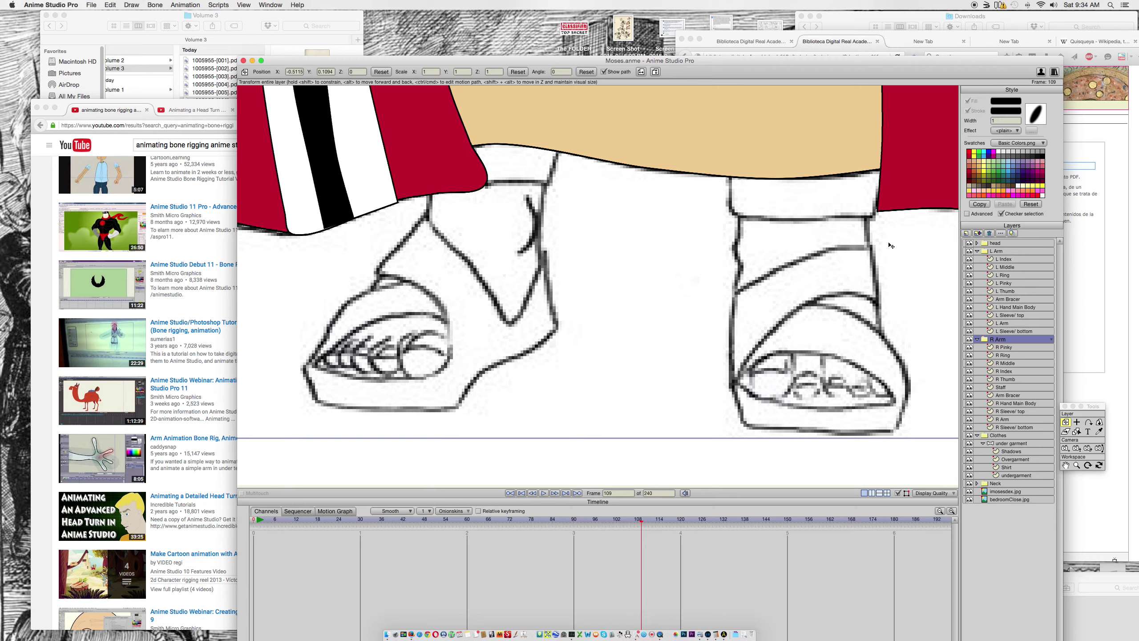
Step: Collapse the Clothes, L Arm and R Arm groups in the layer list
click(978, 435)
click(977, 251)
click(978, 259)
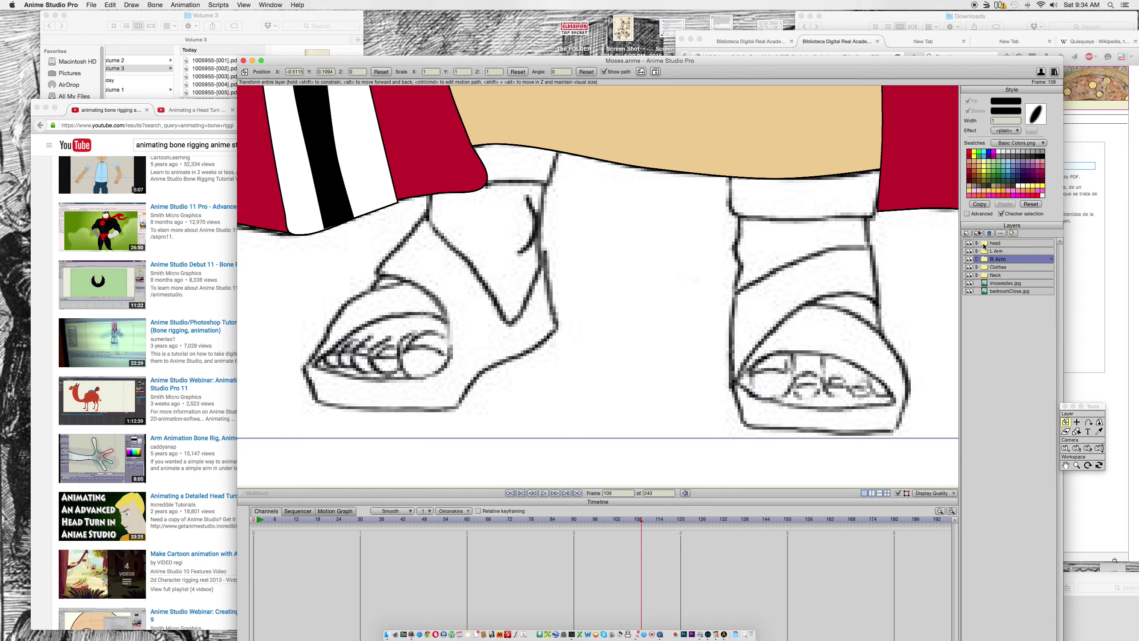
click(967, 234)
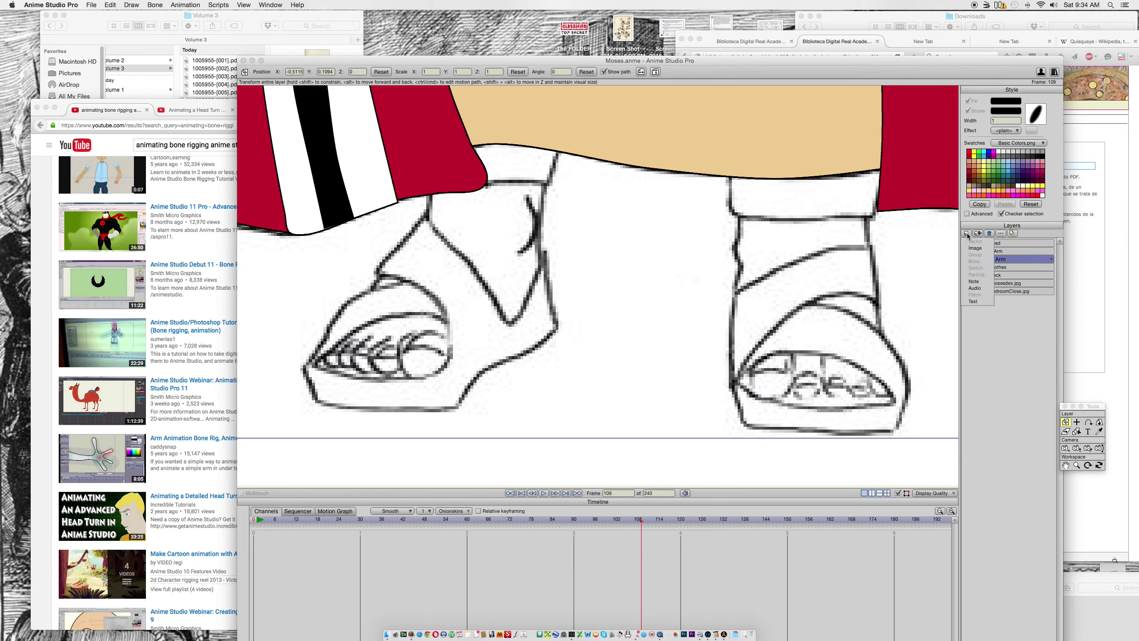
click(1012, 335)
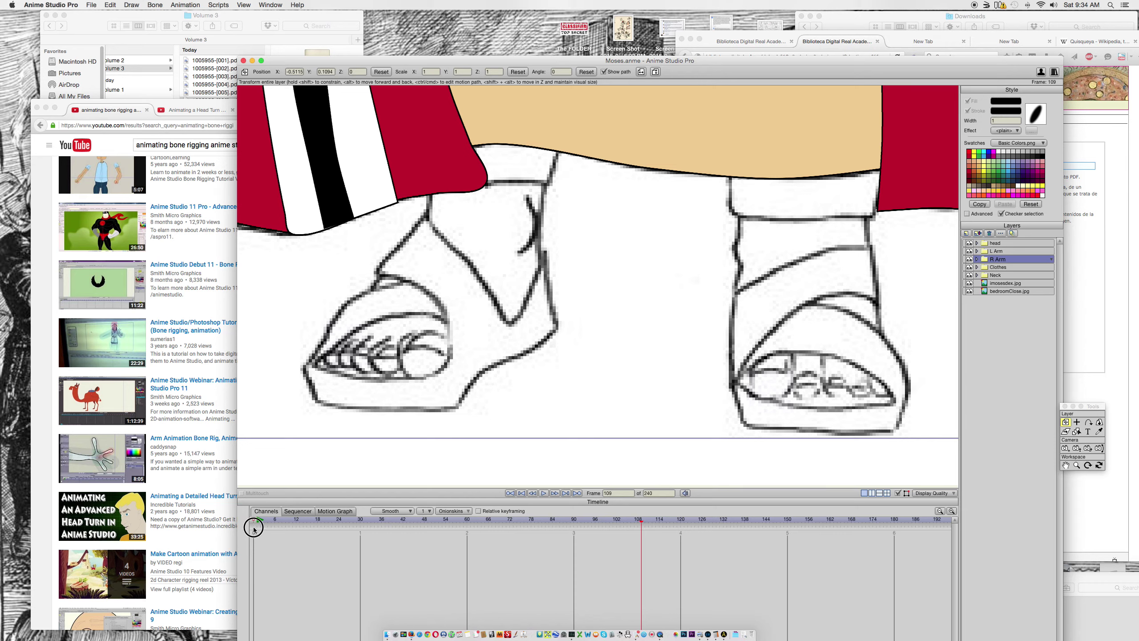
click(967, 233)
click(998, 252)
click(983, 253)
click(985, 276)
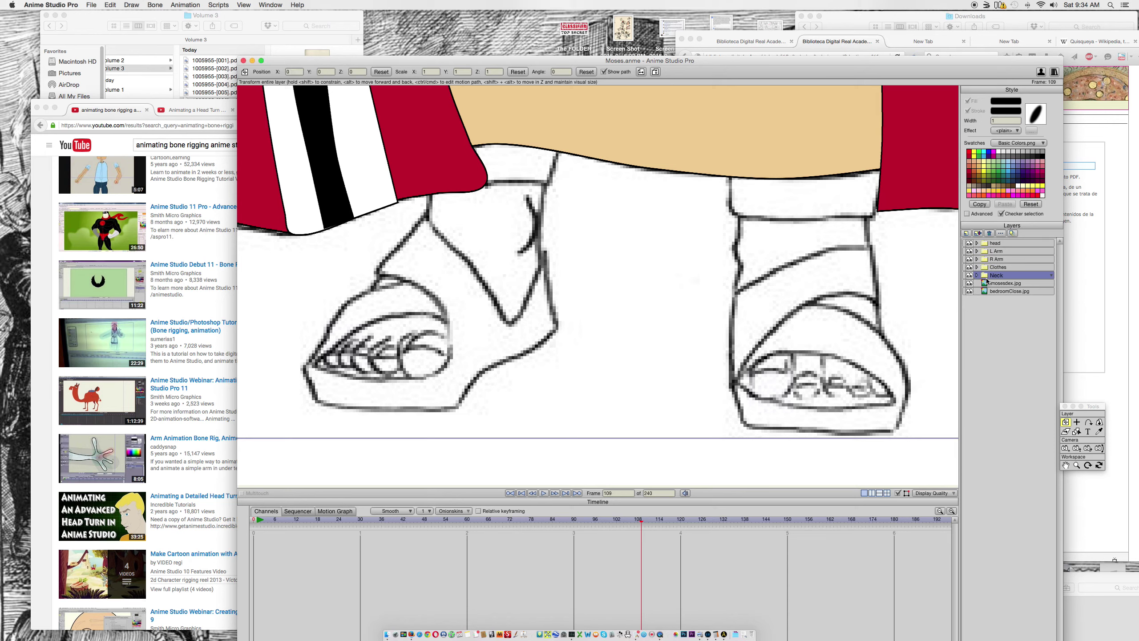
right_click(992, 276)
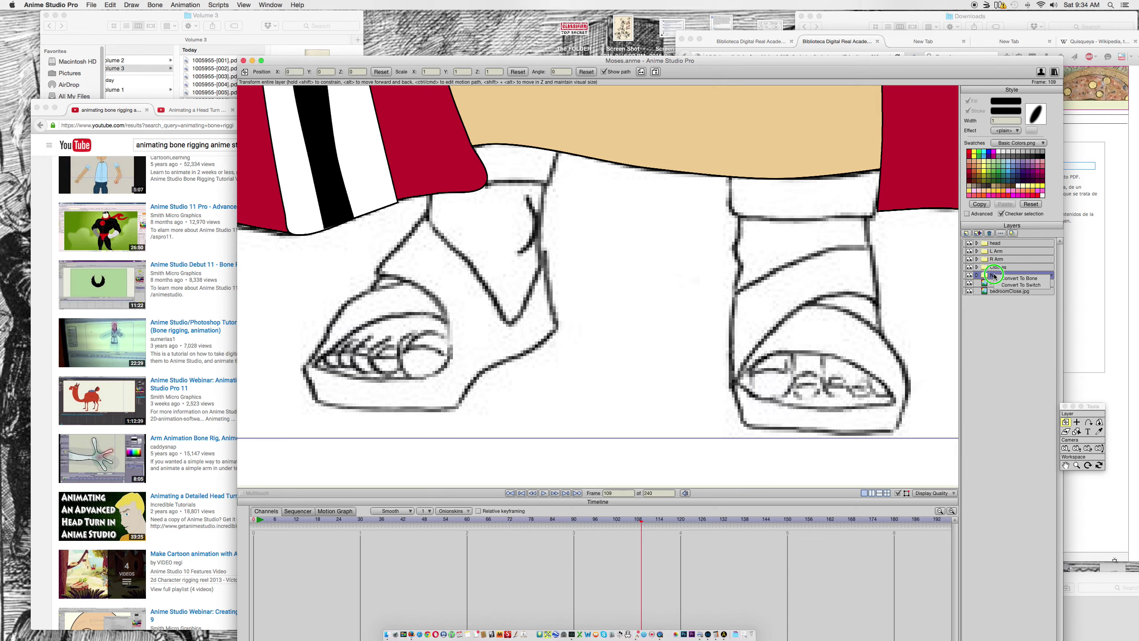
click(992, 276)
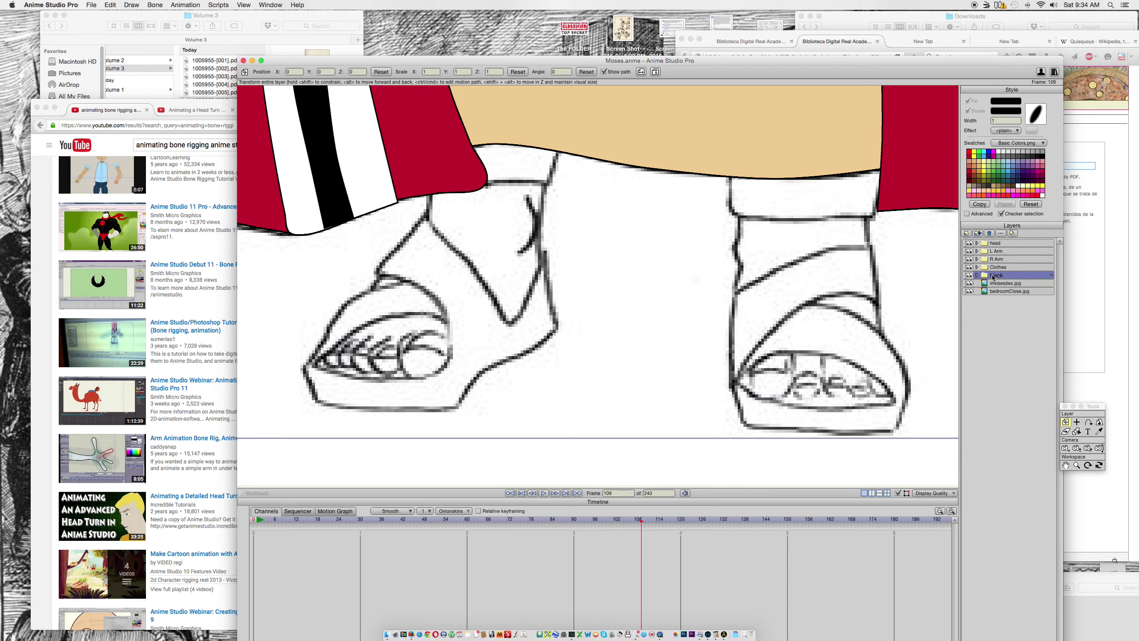
click(978, 234)
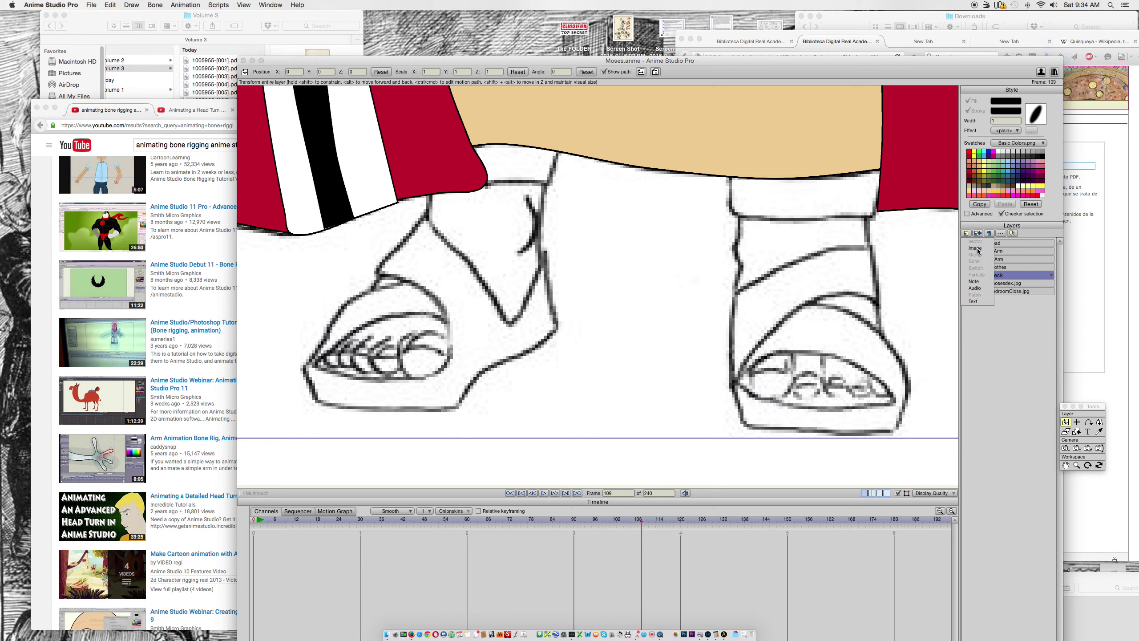
click(977, 249)
click(676, 317)
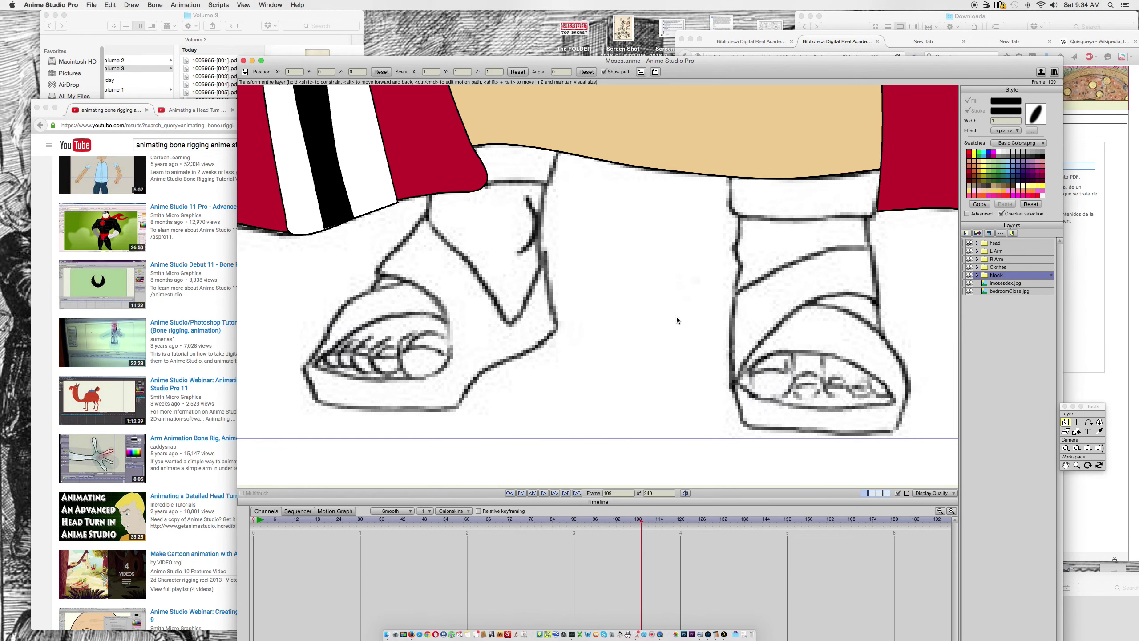
click(989, 243)
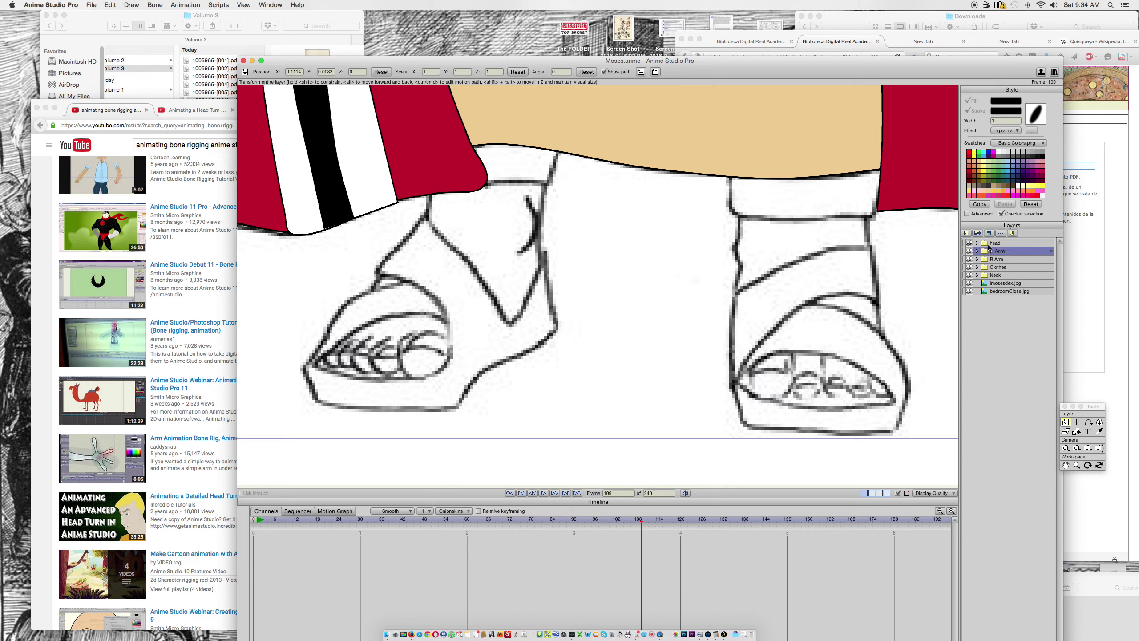
Step: Duplicate the Neck group and name the copy R Foot
click(996, 275)
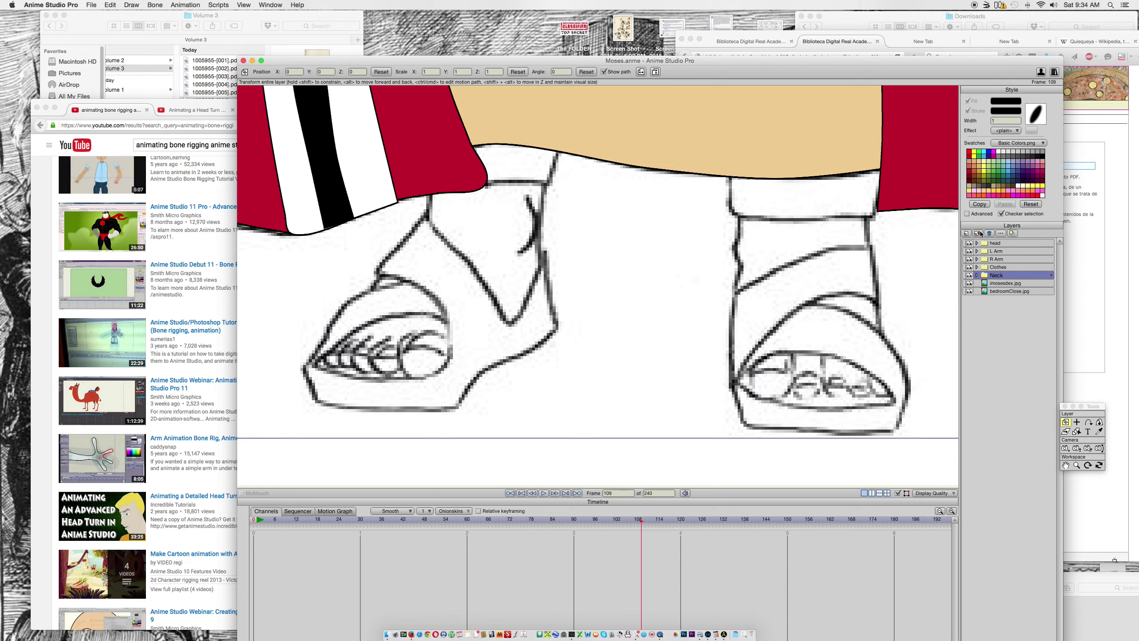
click(978, 233)
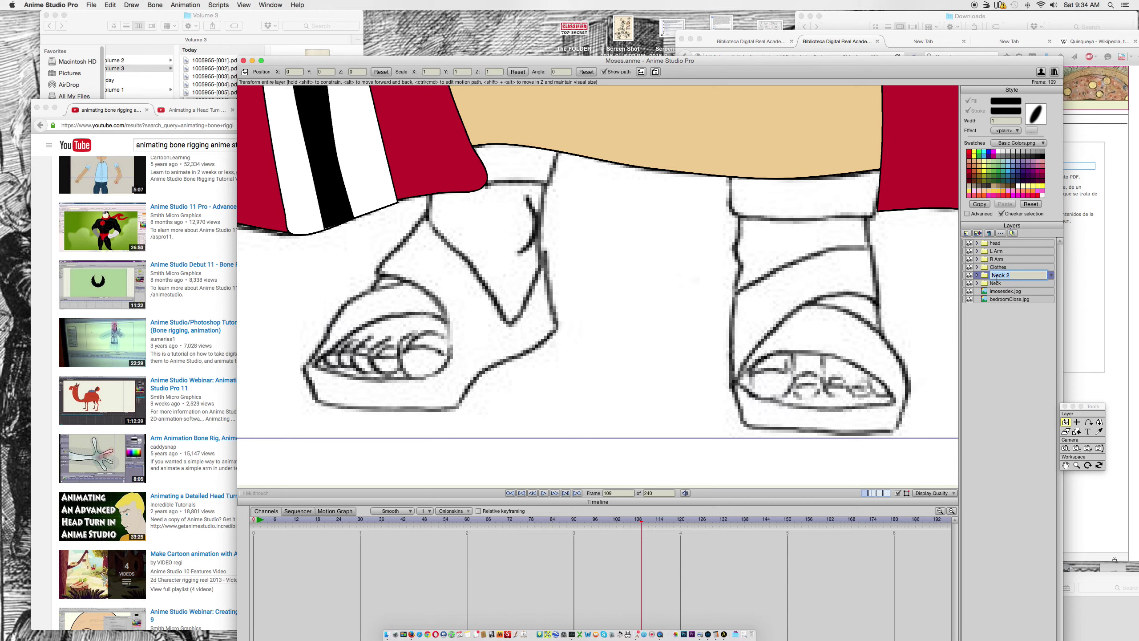
text(Foot)
key(Return)
click(977, 275)
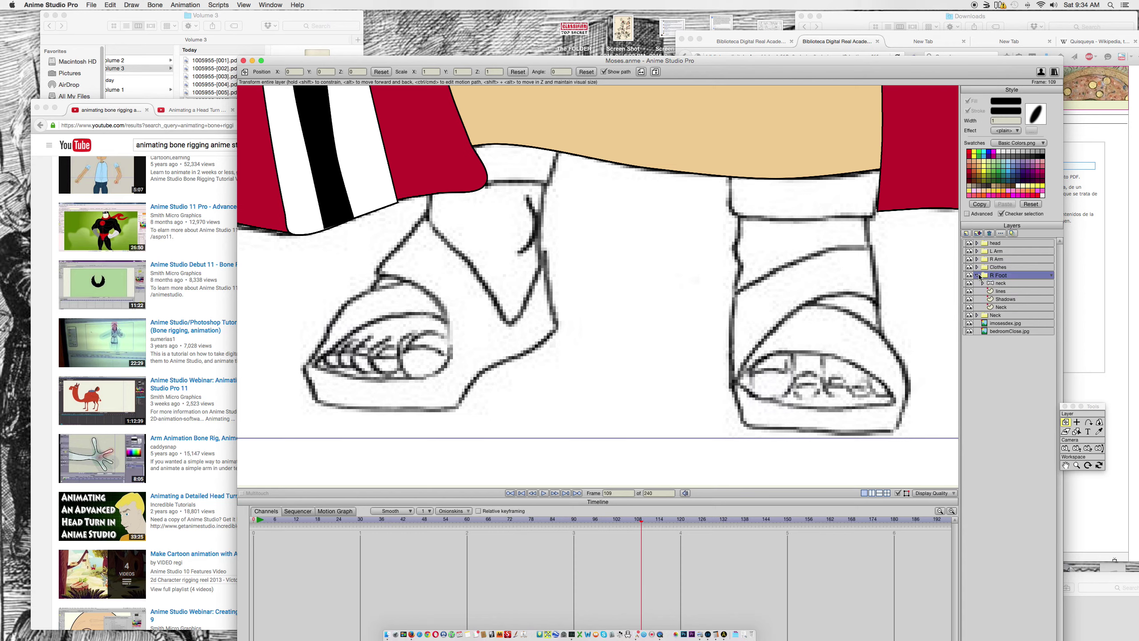
click(977, 275)
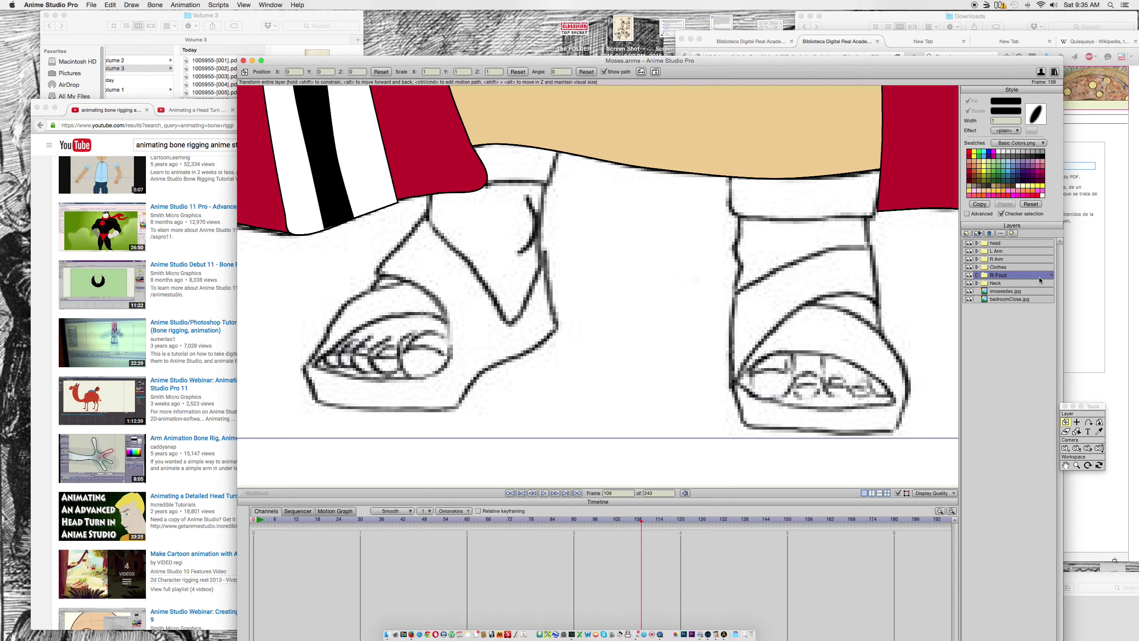
click(1050, 275)
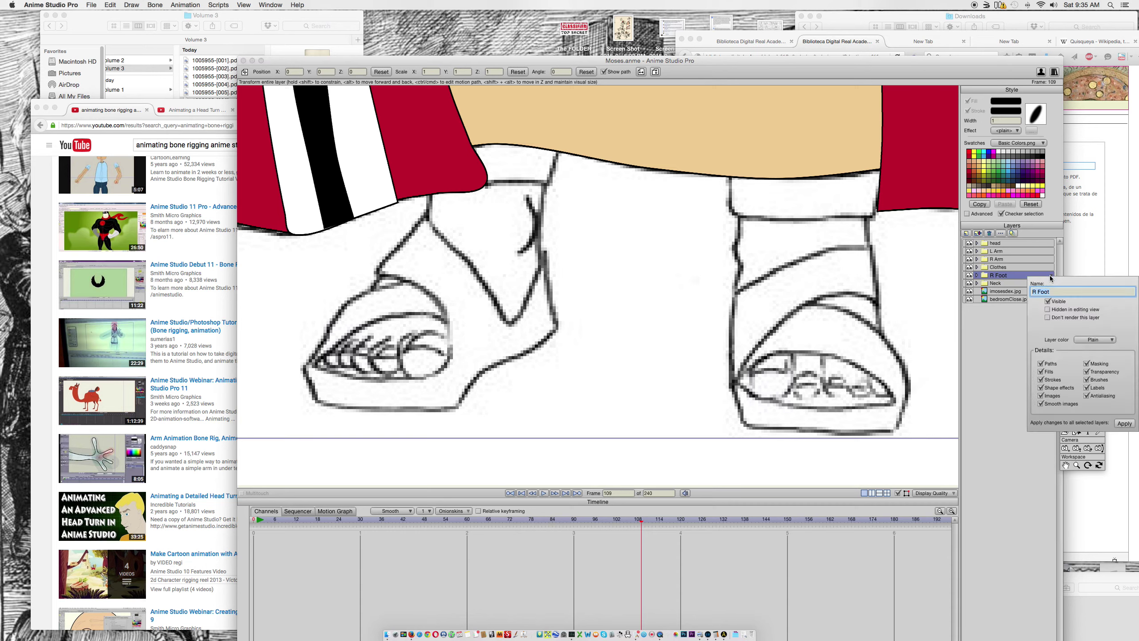
click(1124, 424)
Step: Rename the neck bone layer inside the R Foot group as R Foot
click(977, 275)
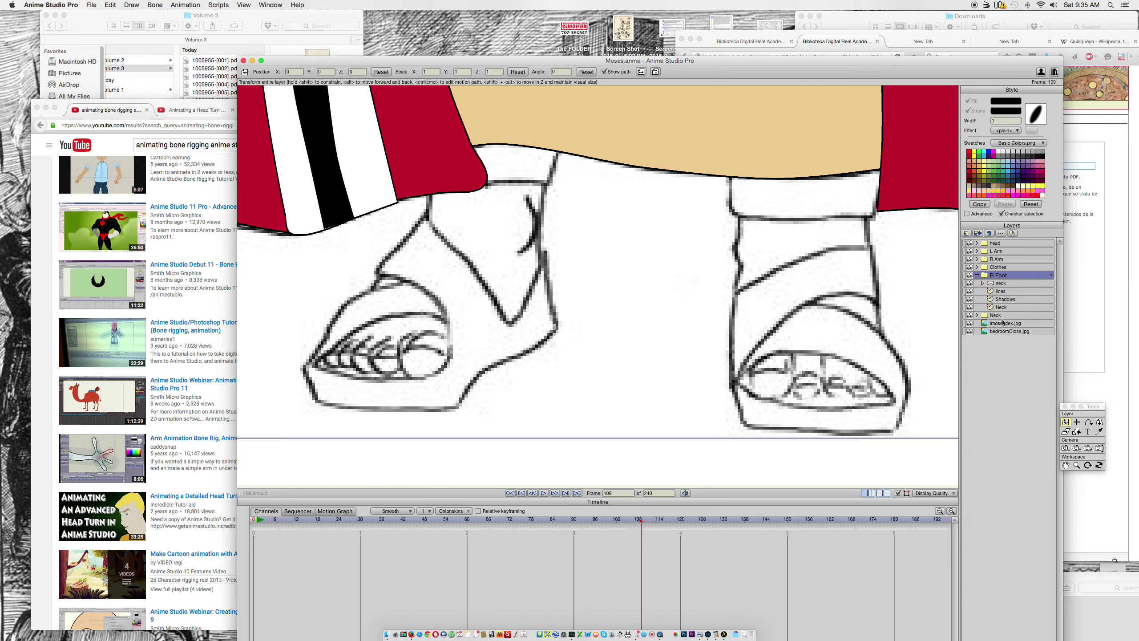
double_click(998, 285)
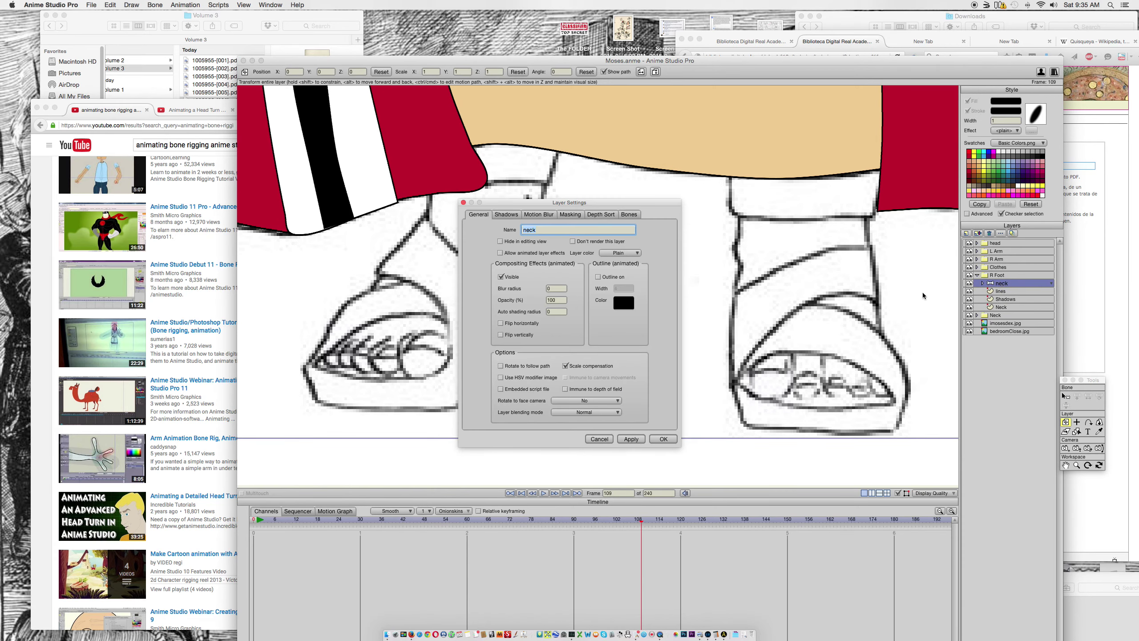
text(R Foot)
click(665, 439)
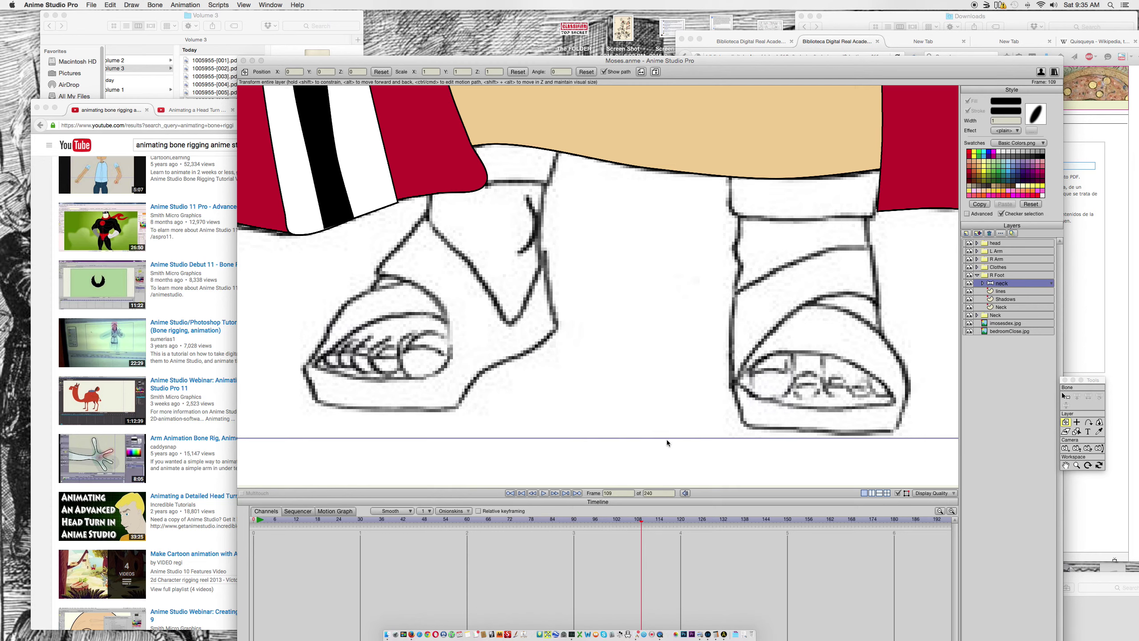
Step: Delete the lines, Shadows and Neck vector layers from the R Foot group
click(995, 292)
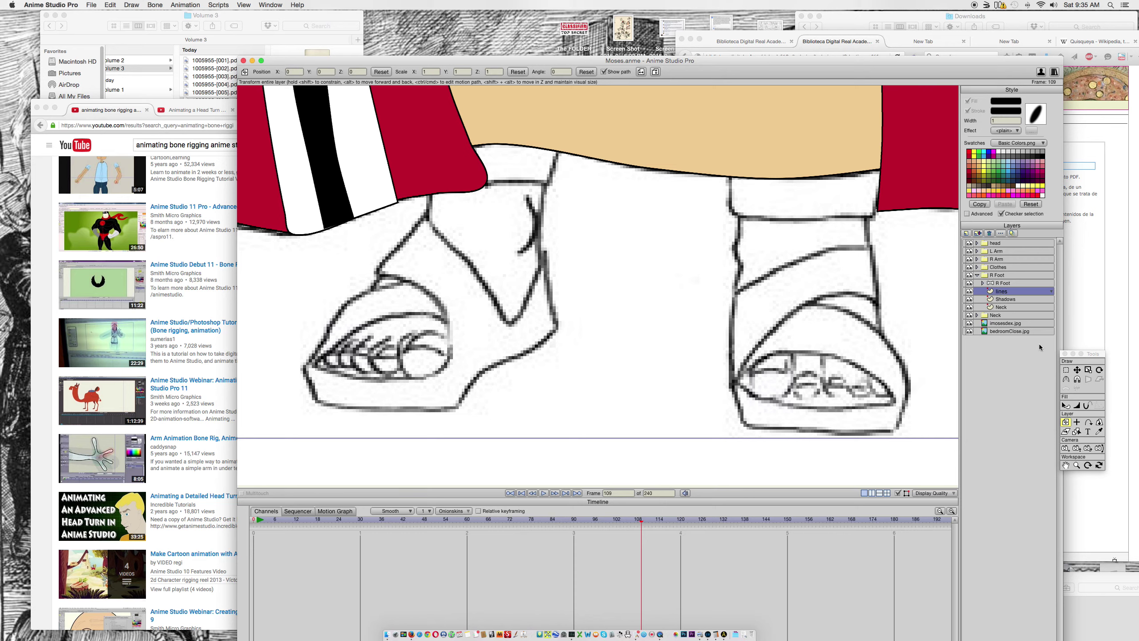
click(999, 299)
click(998, 292)
click(989, 233)
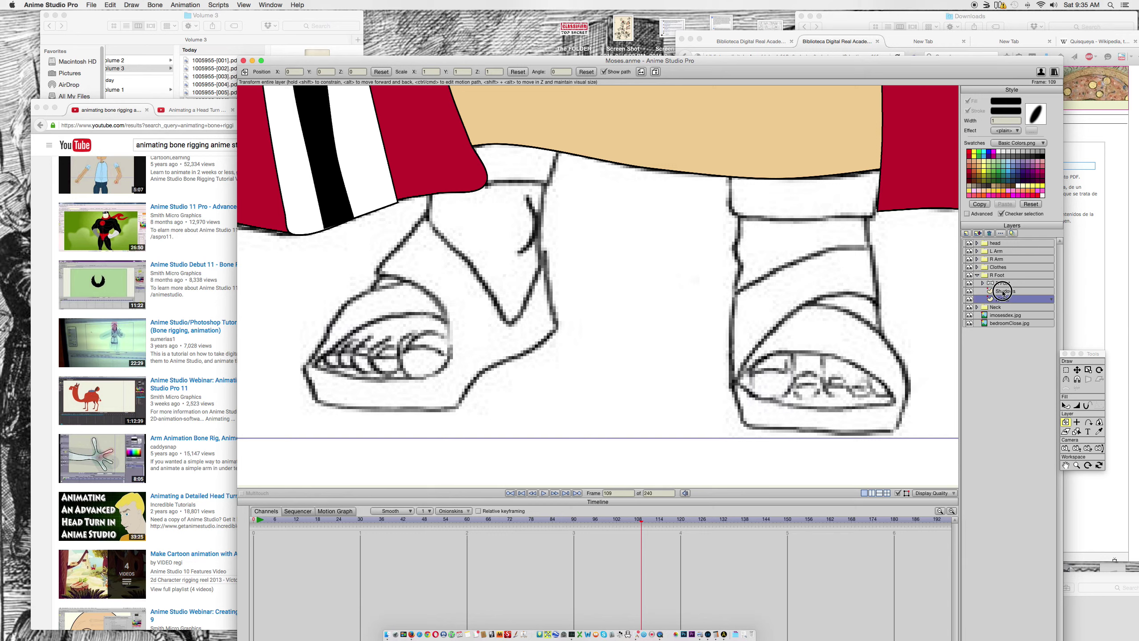
click(991, 234)
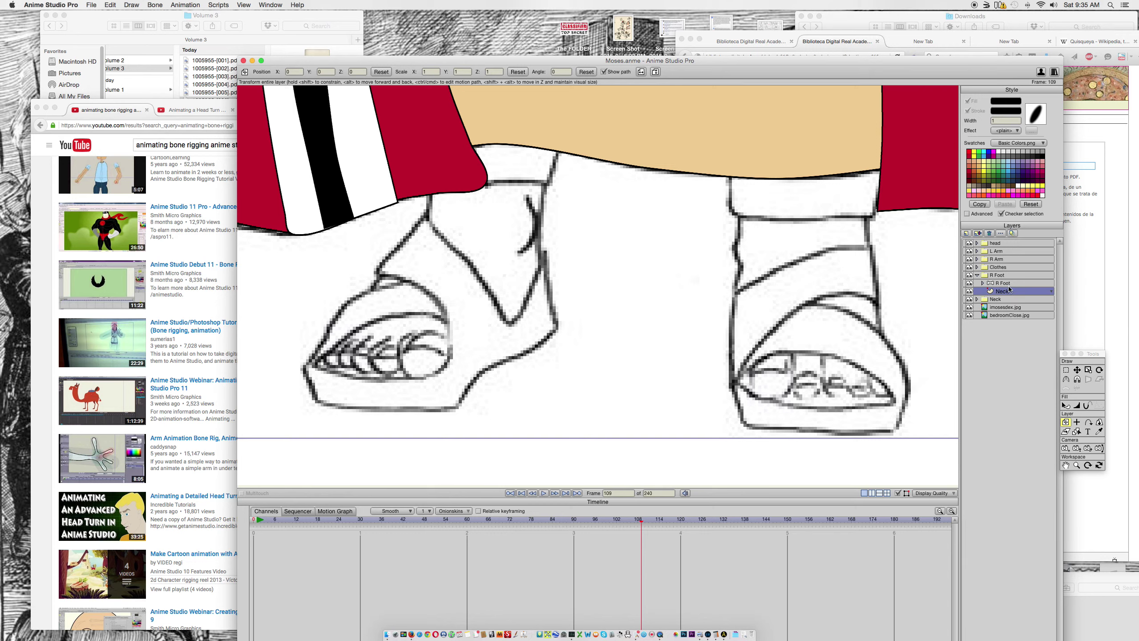
click(989, 233)
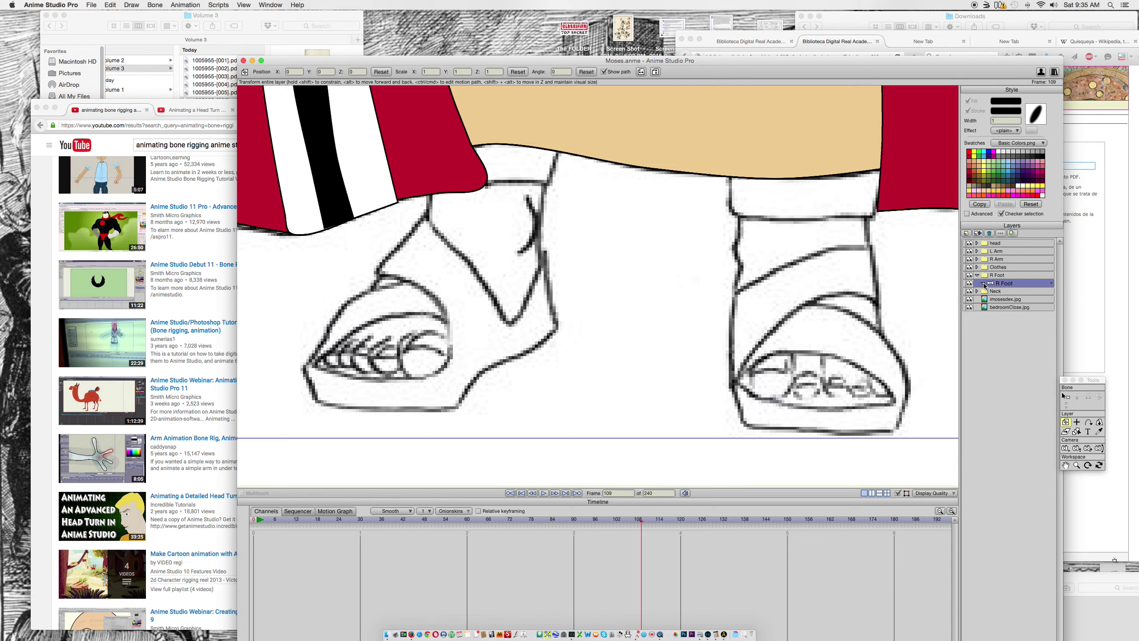
Step: Return the timeline to frame 0
click(968, 233)
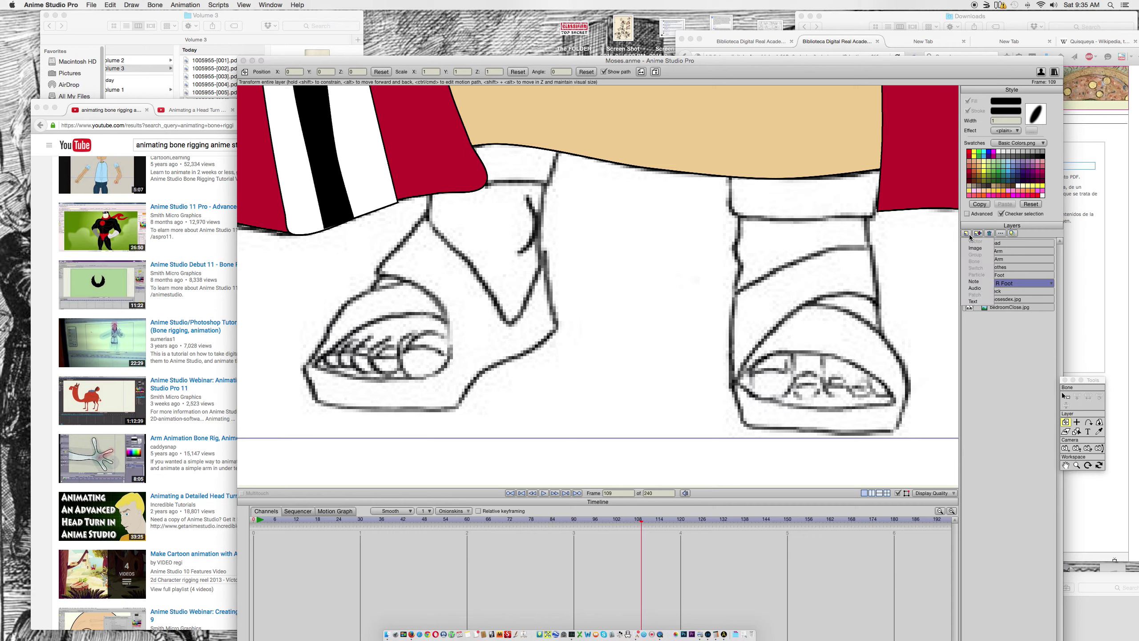
click(993, 332)
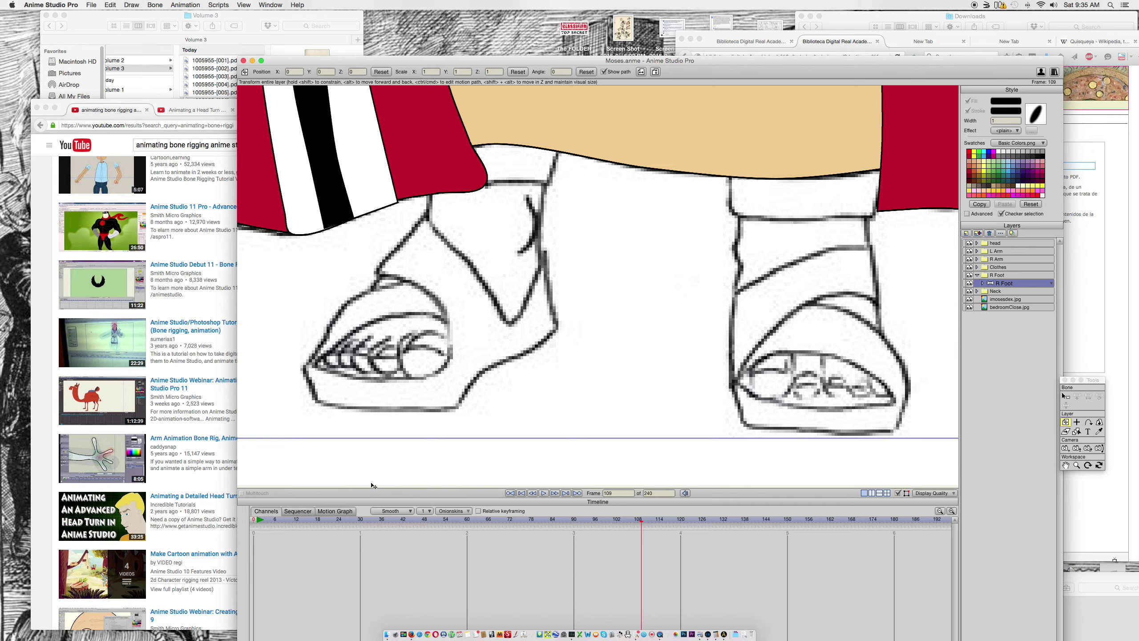
click(259, 520)
drag(255, 523, 236, 517)
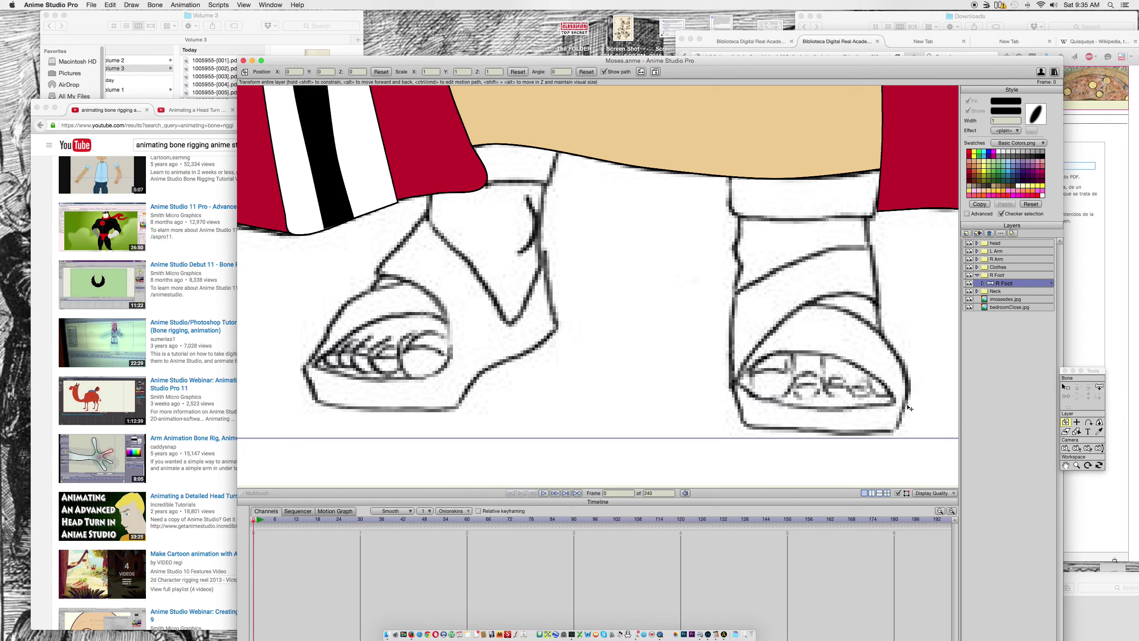
Step: Add a vector layer named Left Foot inside the R Foot group
click(971, 234)
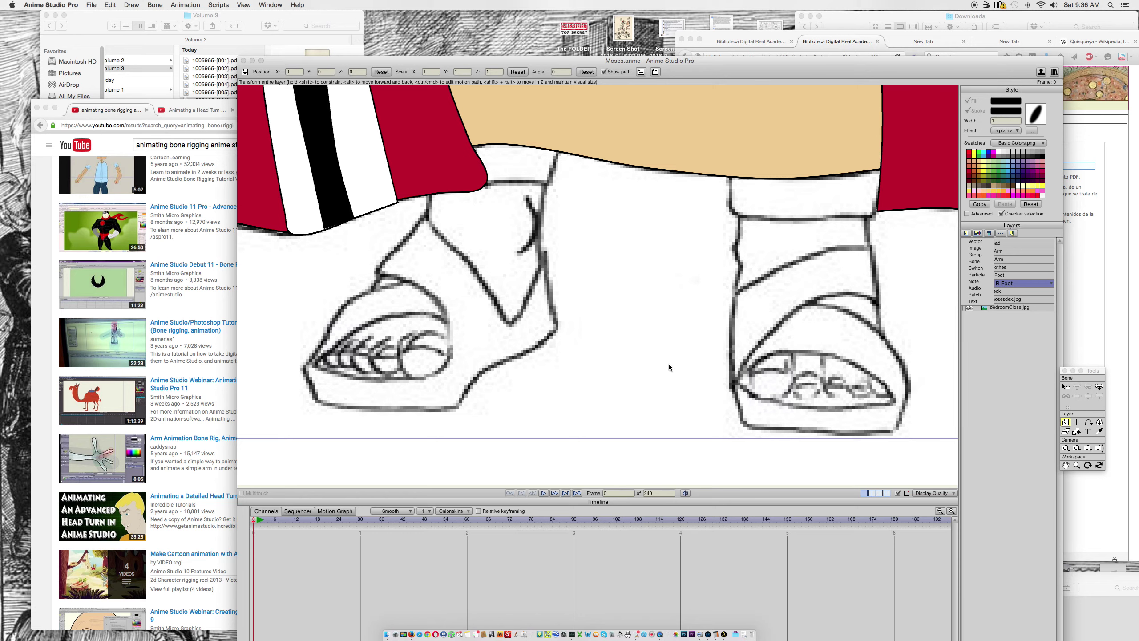
click(975, 242)
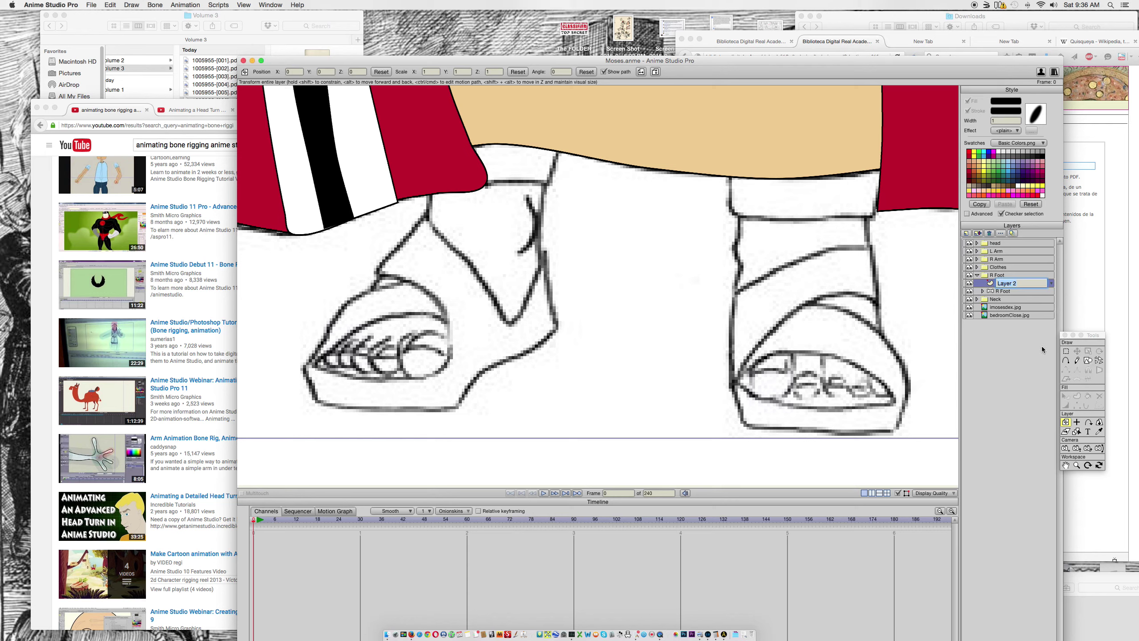
text(Left Foot)
click(1021, 295)
Step: Sample the grey-brown fill from the coloured Moses figure's arm with the Eyedropper
scroll(523, 261, down, 5)
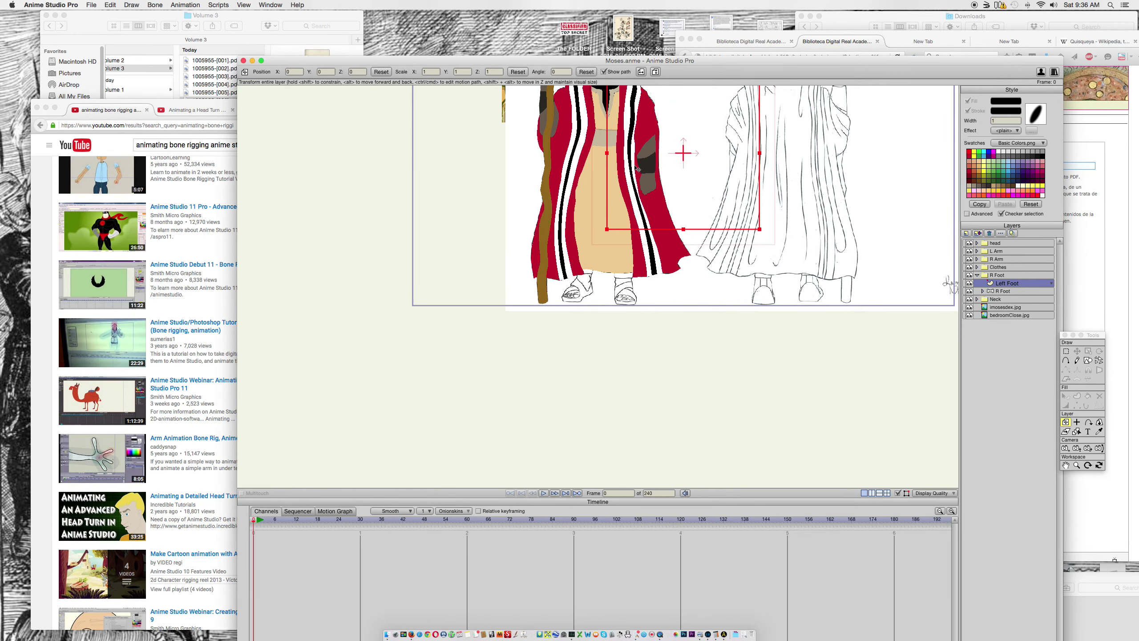
click(1099, 431)
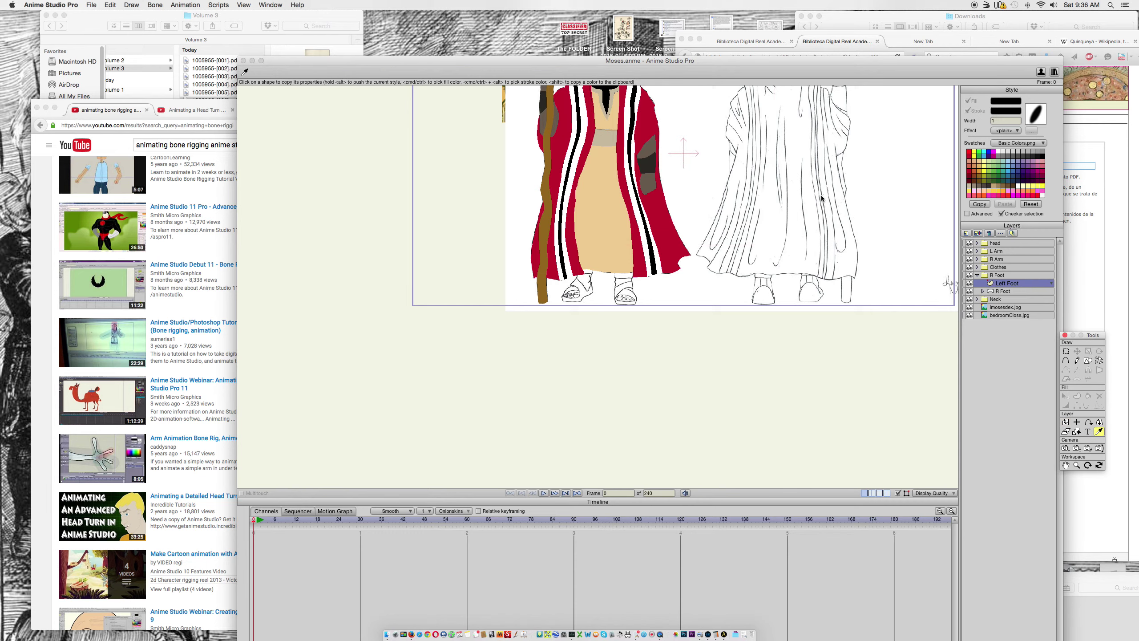
click(651, 149)
scroll(592, 278, down, 3)
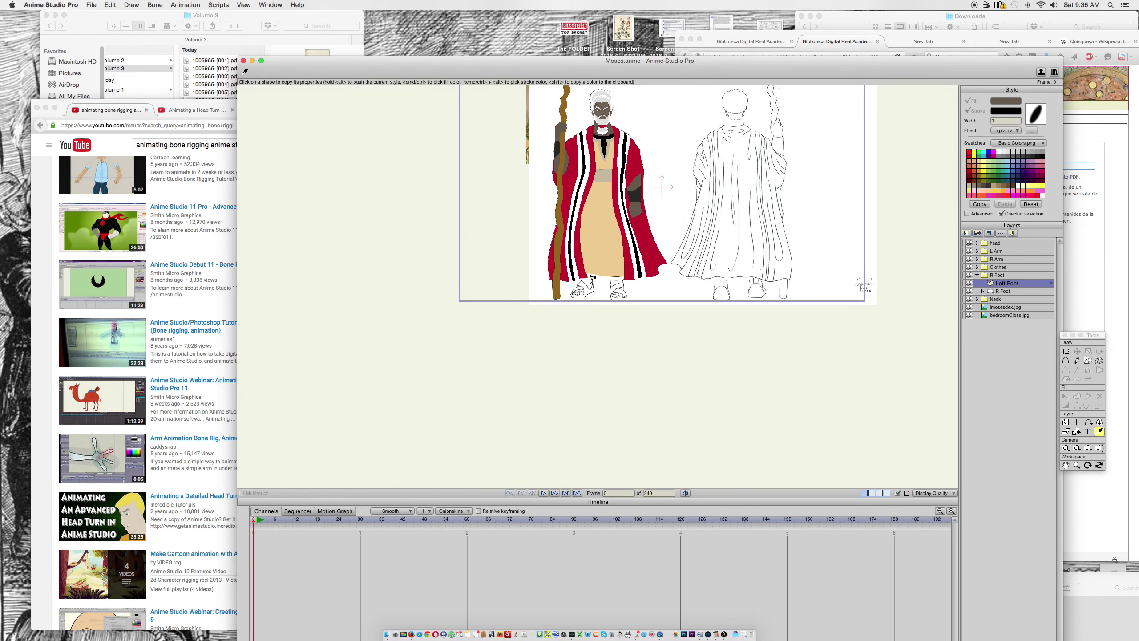
scroll(592, 277, up, 6)
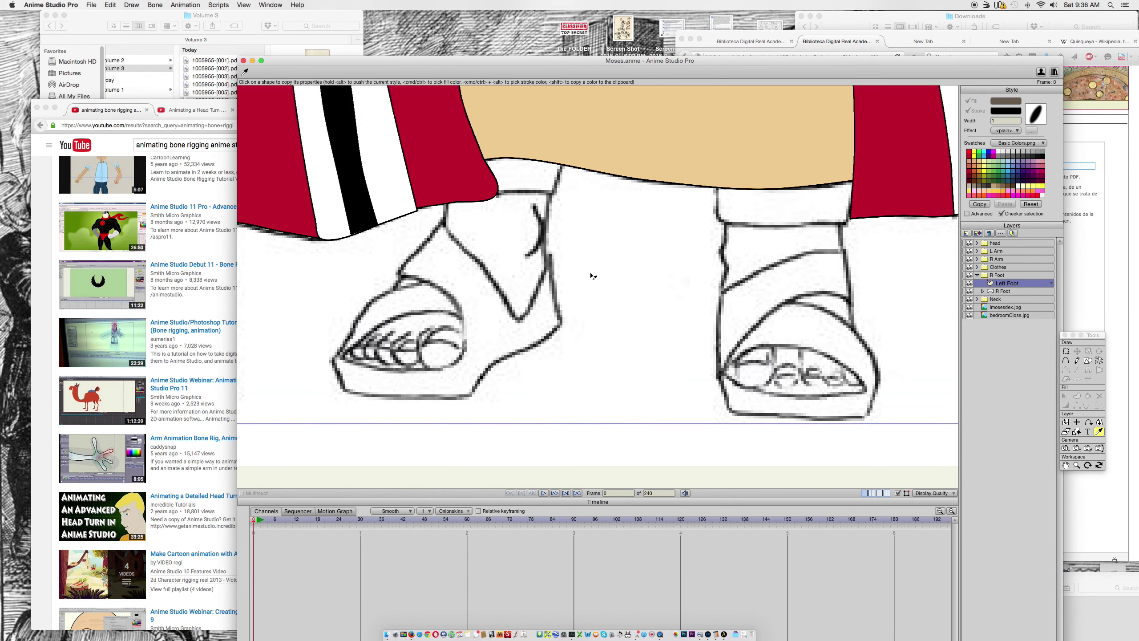
Step: Move the new vector layer below the R Foot bone layer and rename it Right Foot
drag(1003, 283, 1002, 295)
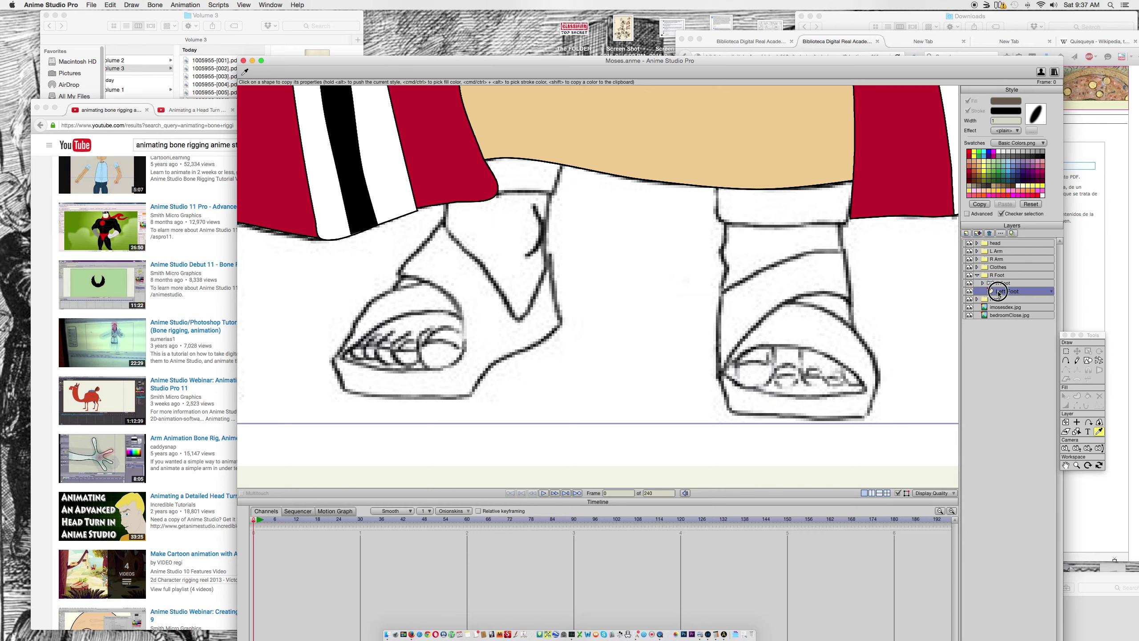
double_click(1003, 292)
text(Right Foot)
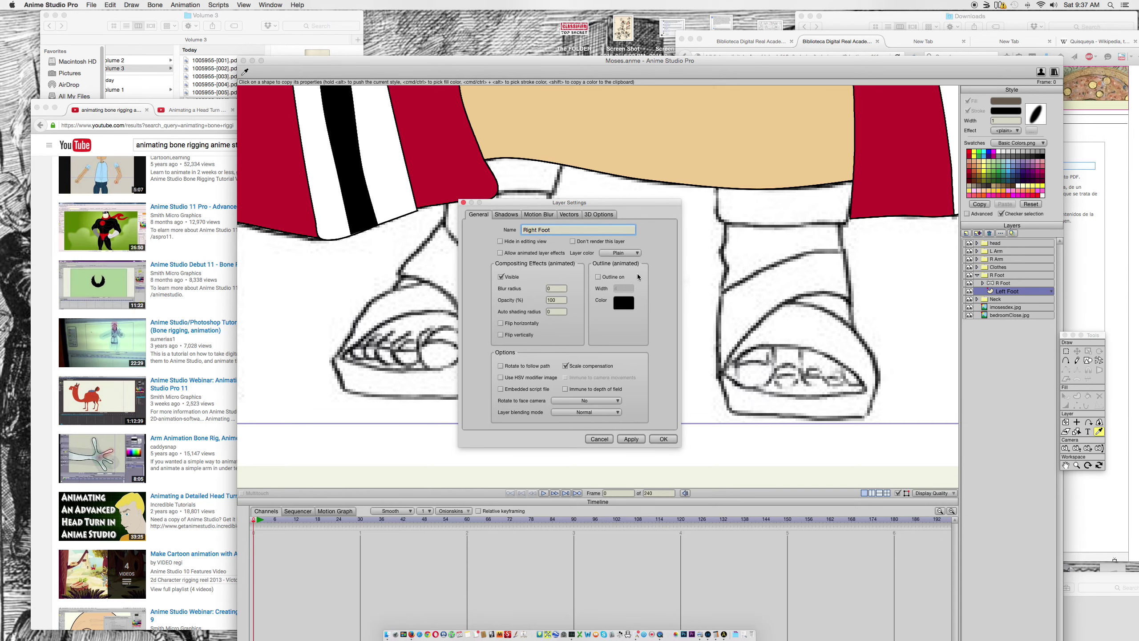
click(673, 439)
Step: Draw a grey-brown rectangle over the ankle and instep of the sketched foot beside the staff
scroll(538, 278, up, 3)
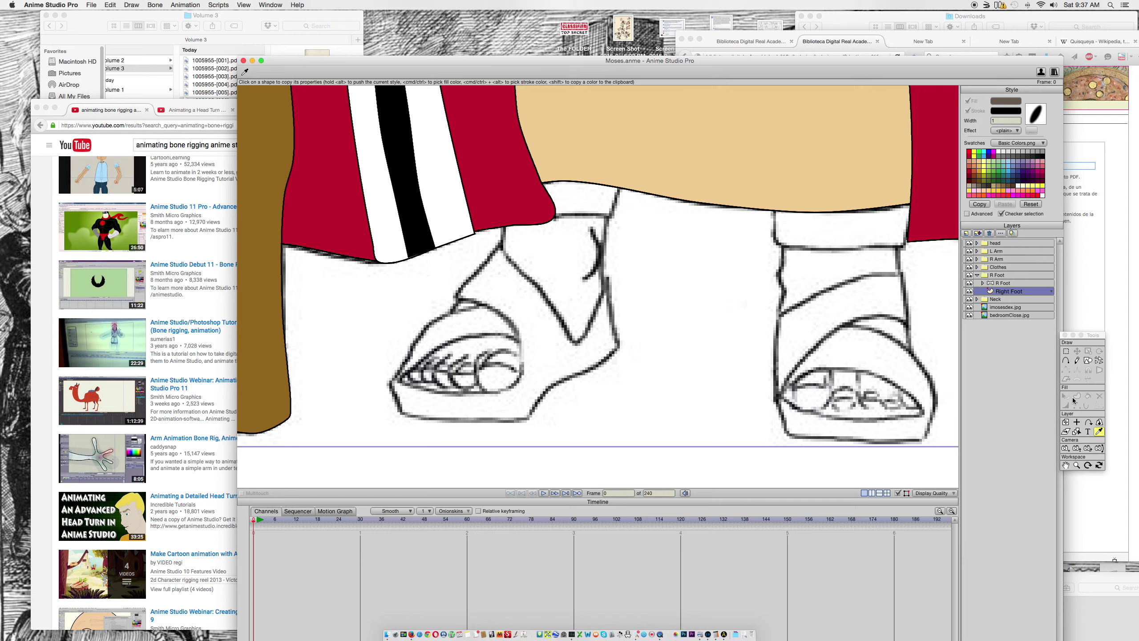
click(1068, 367)
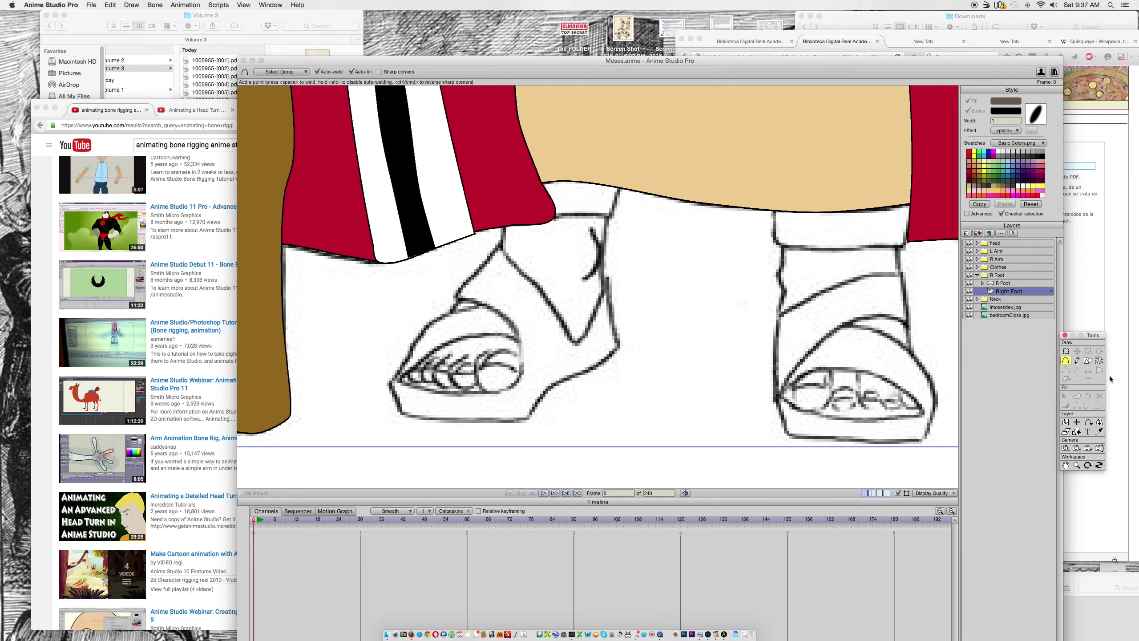
click(1088, 360)
mouse_move(472, 169)
mouse_down()
mouse_move(574, 318)
mouse_move(613, 342)
mouse_up()
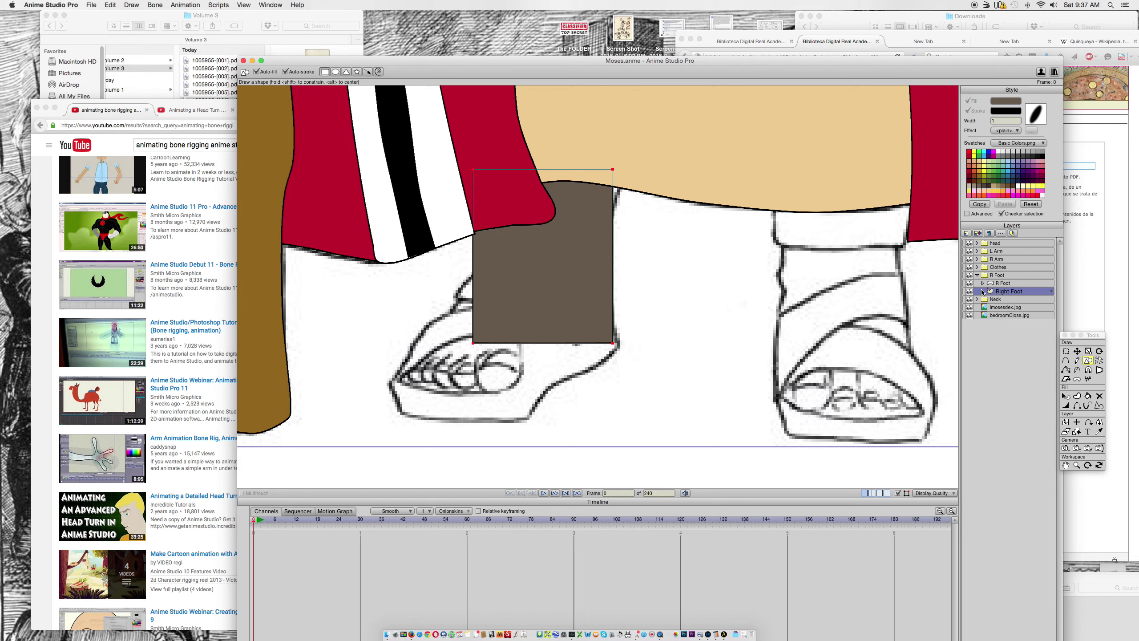
Step: Add extra points along both vertical edges and the lower edge of the foot rectangle
click(1066, 360)
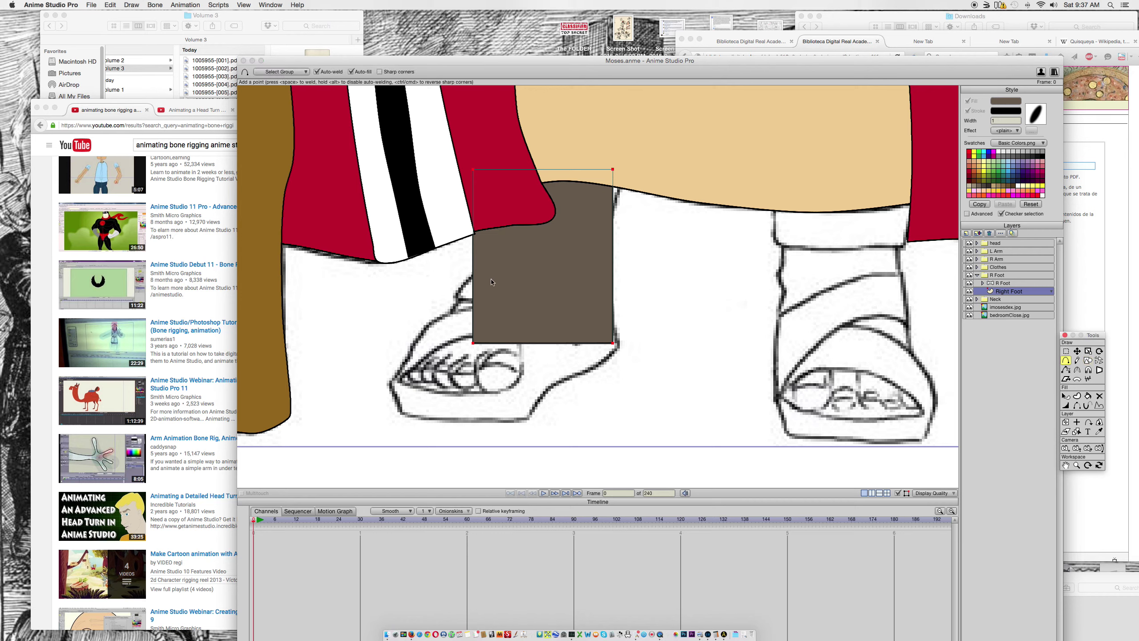
click(472, 292)
click(473, 222)
click(614, 245)
click(613, 264)
click(613, 278)
click(613, 291)
click(613, 306)
click(612, 320)
click(512, 343)
click(528, 343)
click(556, 344)
click(582, 344)
Step: Hide the Right Foot layer and move the shape's front points onto the sketched toes, instep and front of the ankle
click(1079, 351)
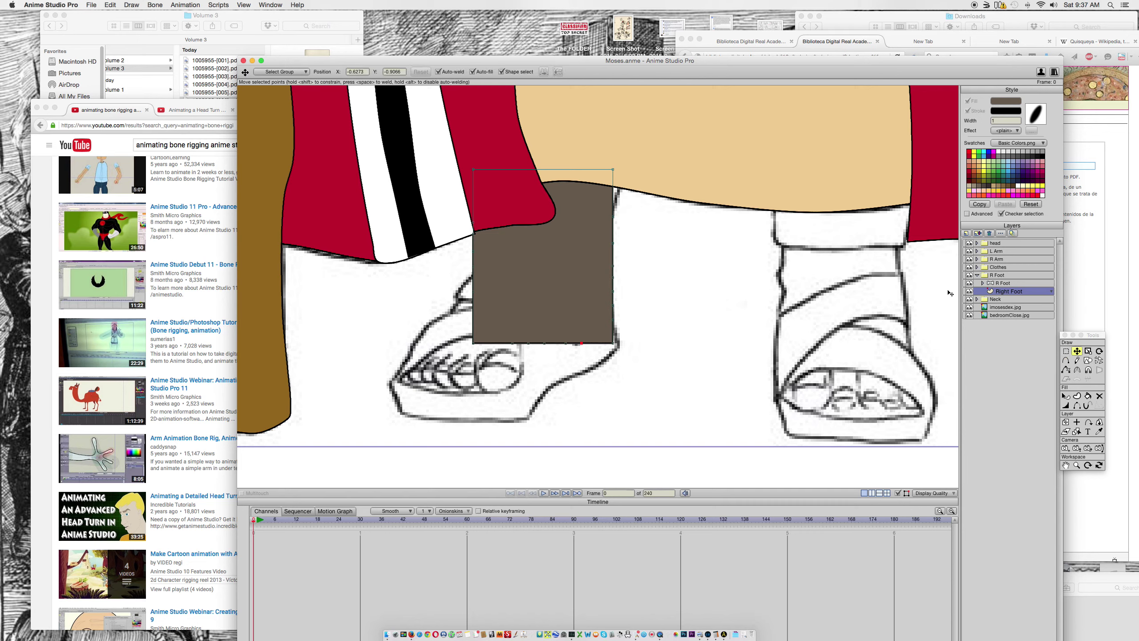
click(970, 292)
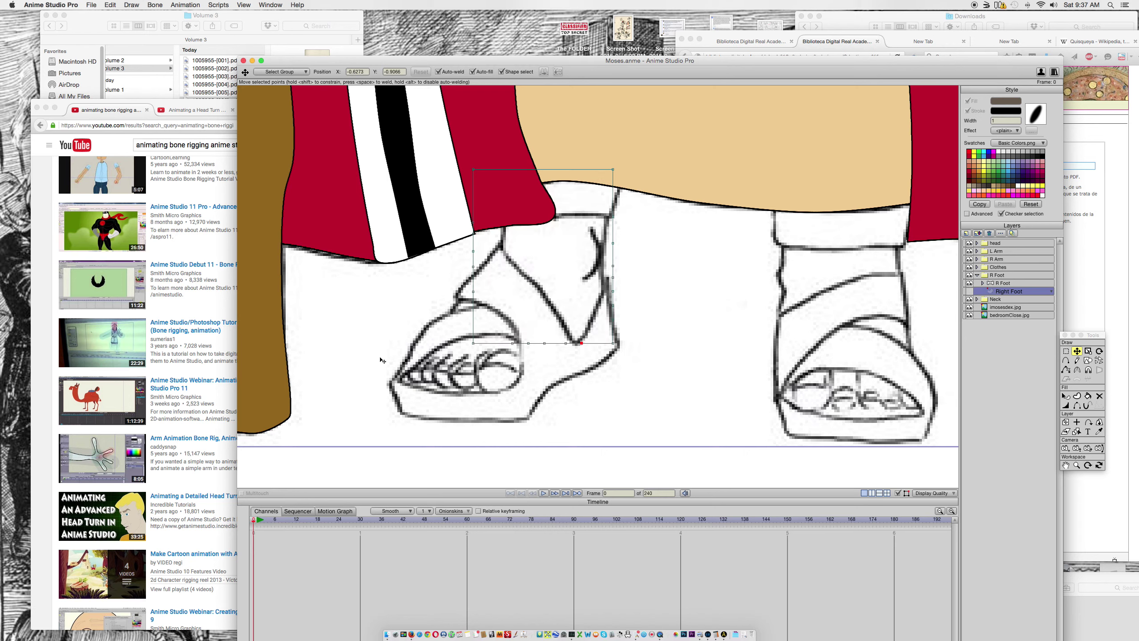
drag(474, 344, 411, 370)
drag(473, 291, 431, 332)
drag(474, 268, 449, 316)
click(471, 267)
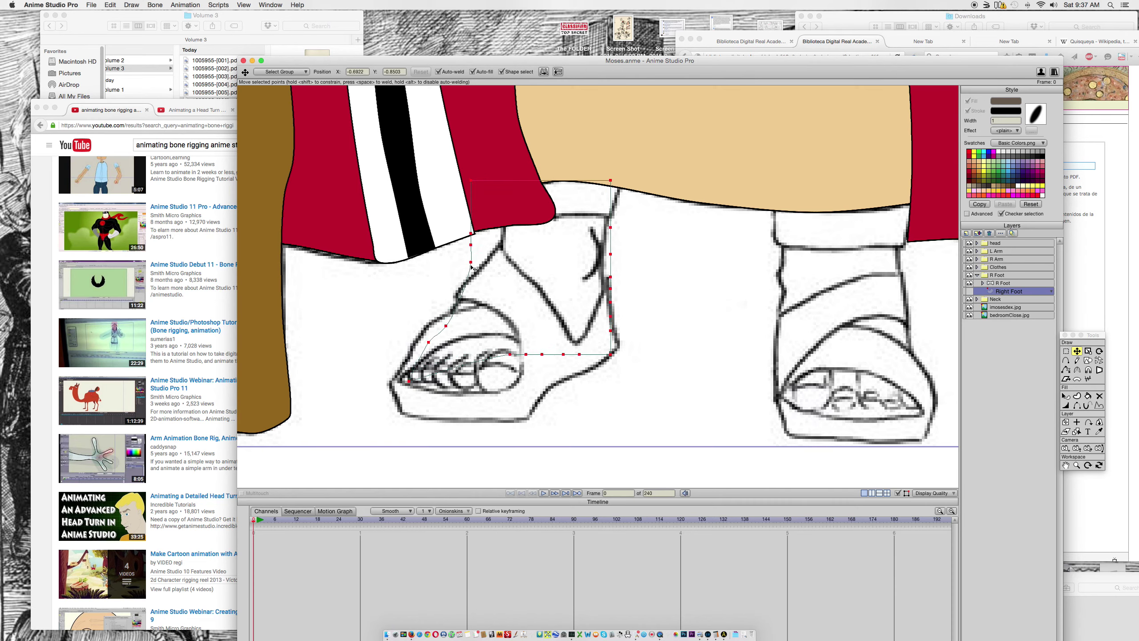
click(474, 253)
drag(475, 255, 467, 292)
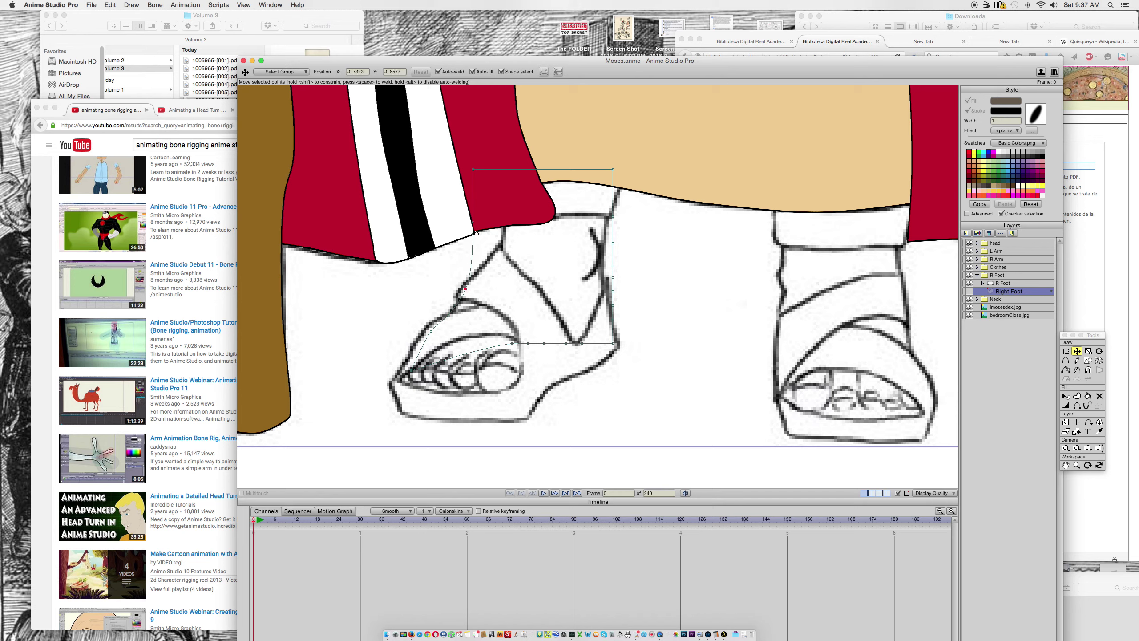
drag(475, 233, 464, 290)
drag(476, 227, 502, 251)
drag(473, 170, 502, 168)
Step: Fit the remaining points to the sketched sole and heel, and show the Right Foot layer again
drag(528, 343, 478, 373)
drag(544, 343, 610, 211)
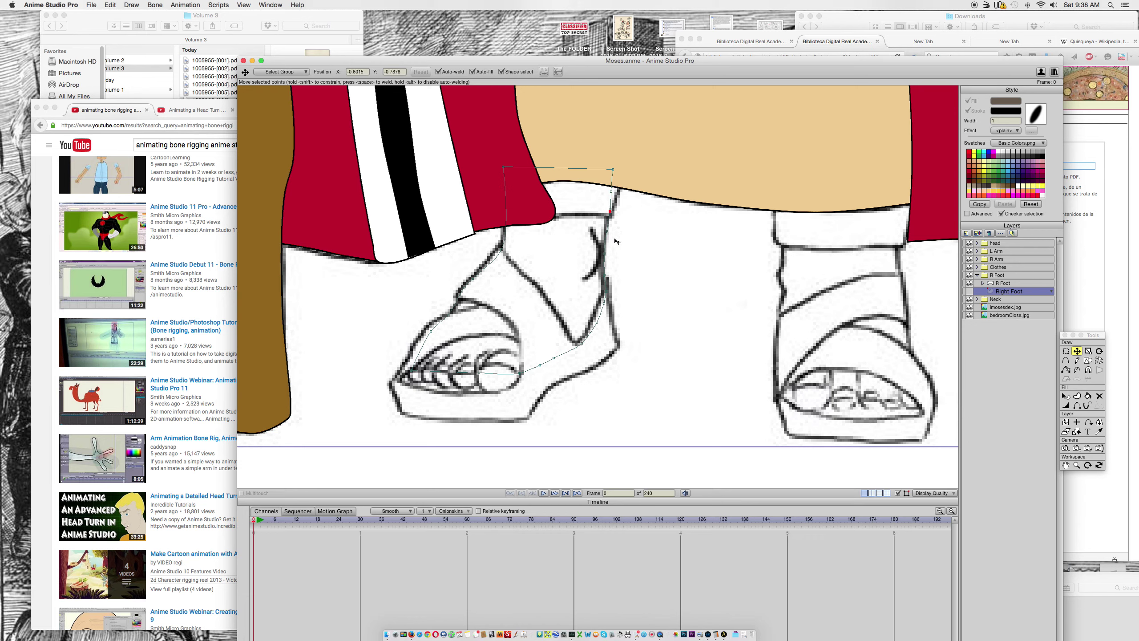
click(969, 291)
click(969, 291)
click(969, 292)
click(969, 292)
click(970, 292)
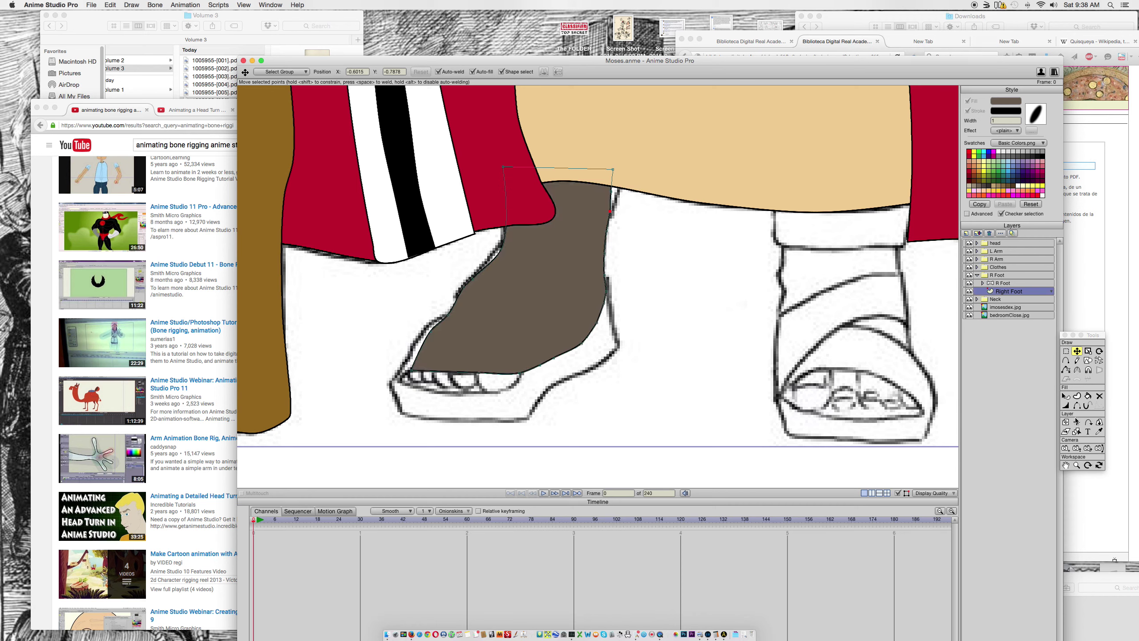
Step: Draw an ellipse for the big toe and hide its outline where it overlaps the foot
click(1077, 406)
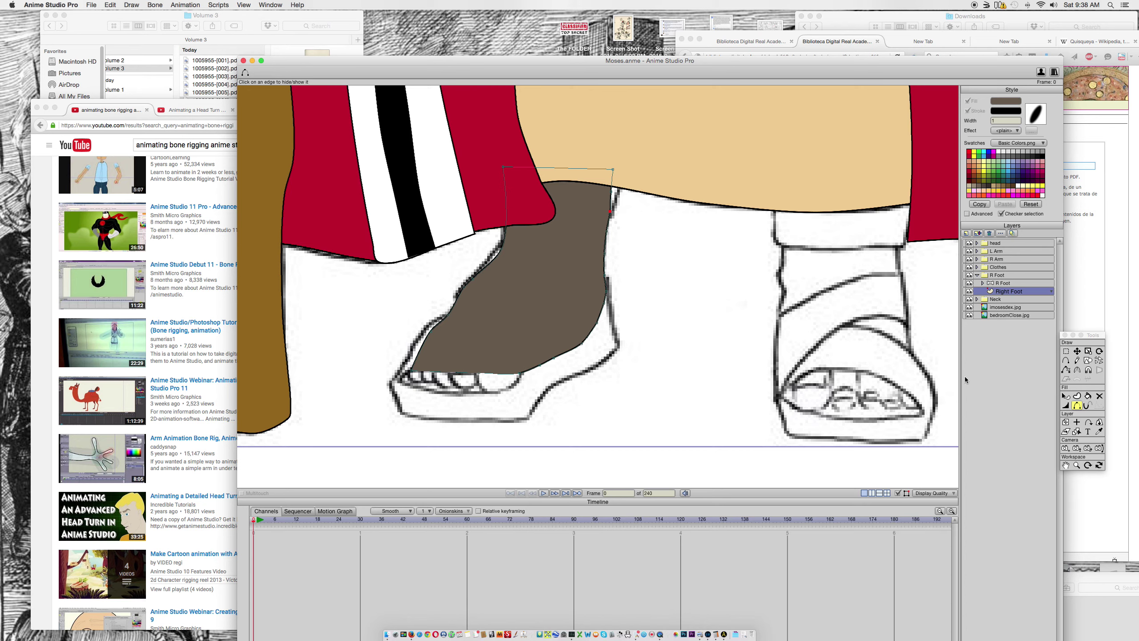
click(1087, 360)
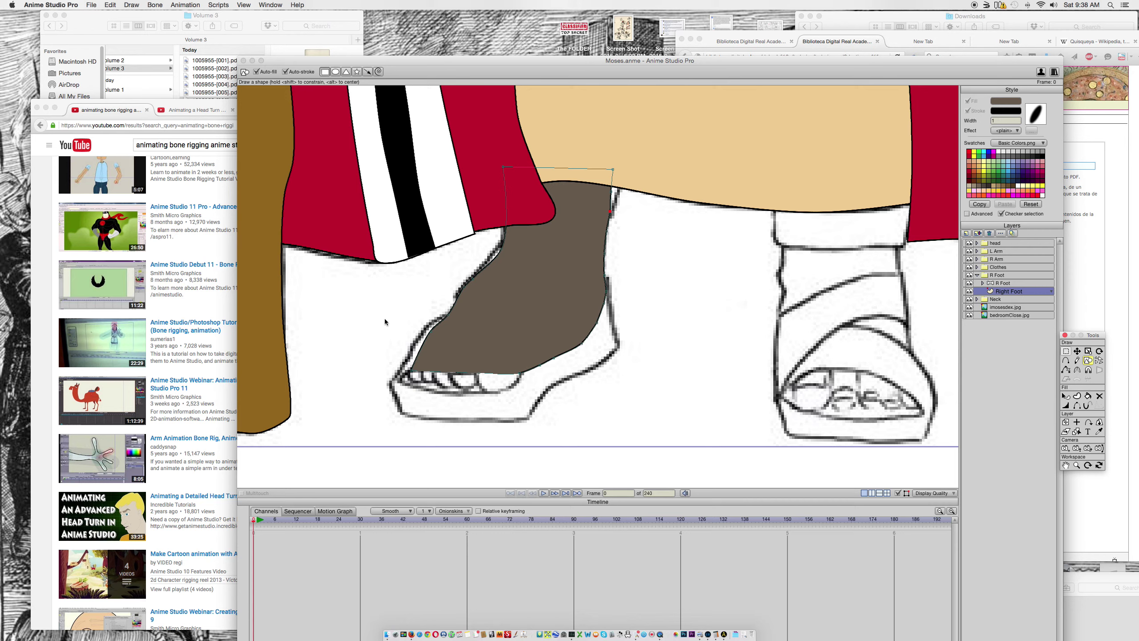
drag(479, 363, 523, 393)
key(super+z)
click(477, 361)
drag(489, 375, 519, 396)
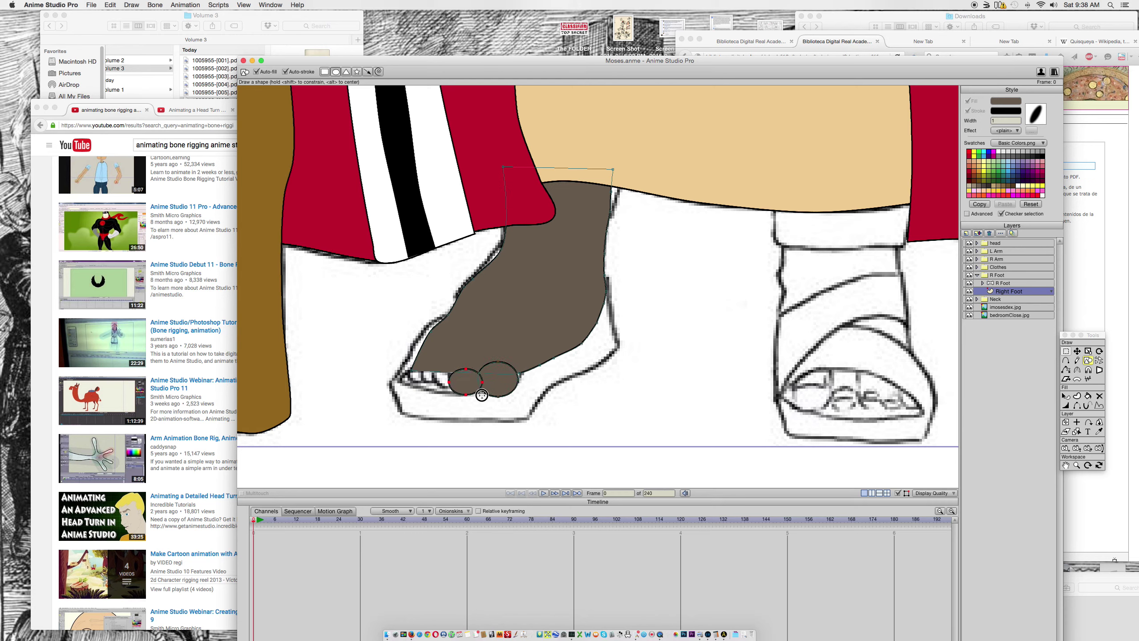
click(475, 379)
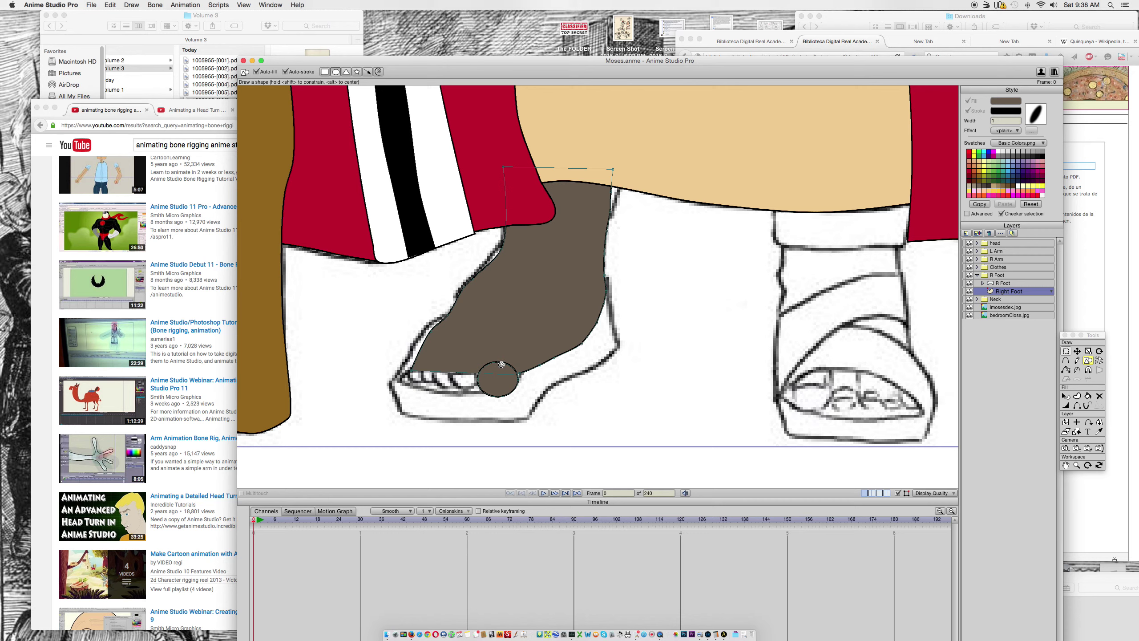
drag(451, 367, 487, 395)
key(super+z)
click(1078, 406)
click(485, 369)
click(512, 370)
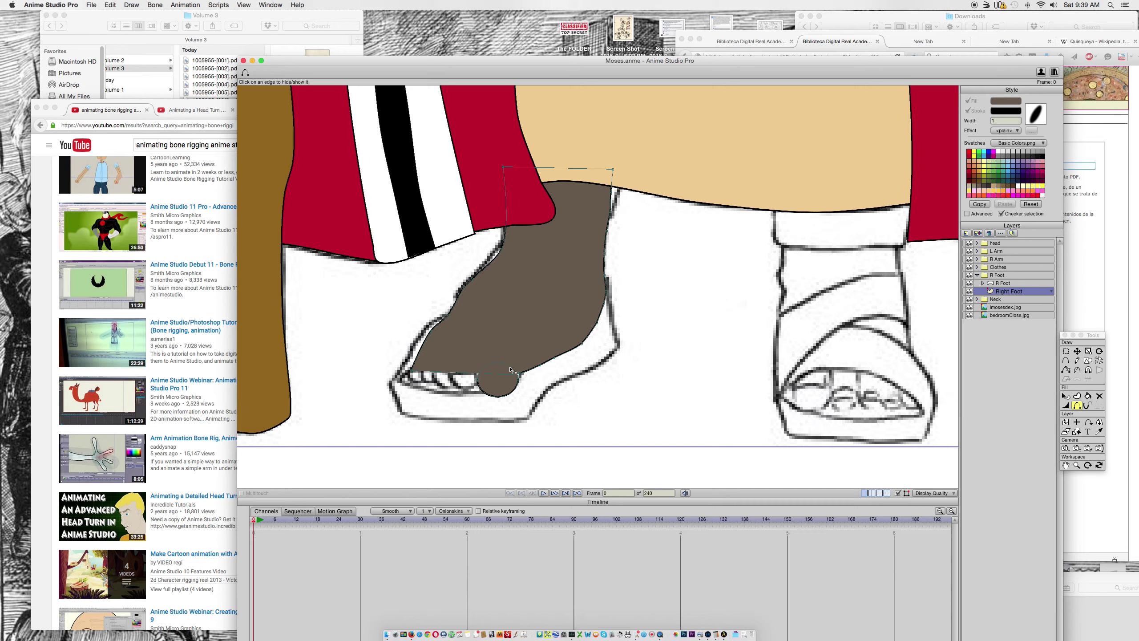
Step: Draw a second toe ellipse beside the big toe and hide its upper outline
click(1077, 351)
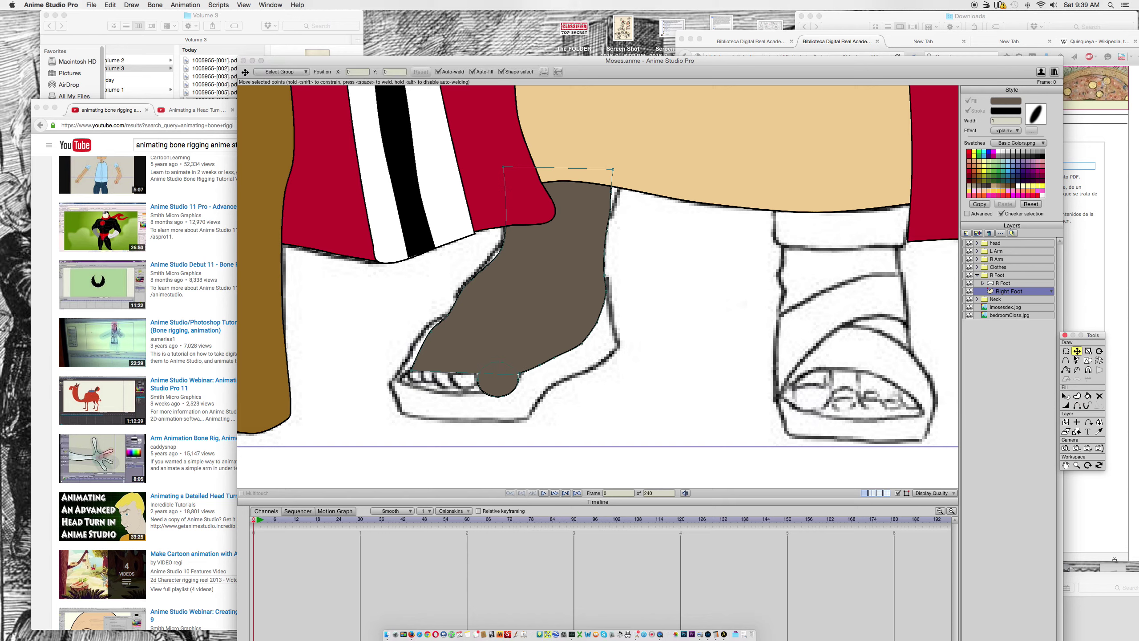
click(1087, 360)
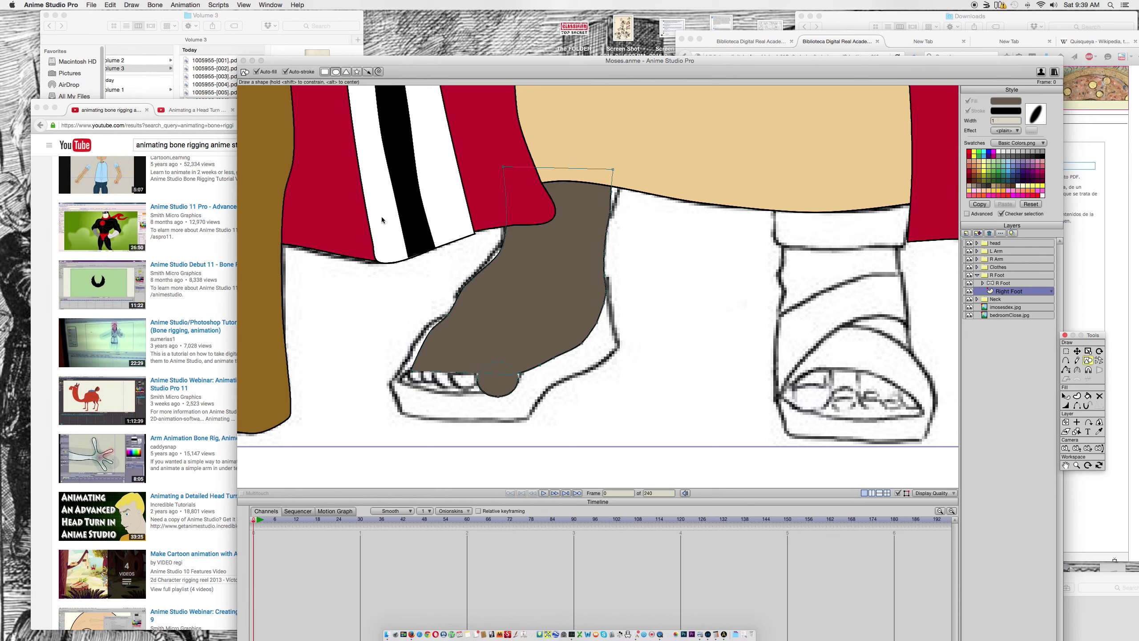
drag(447, 362, 483, 395)
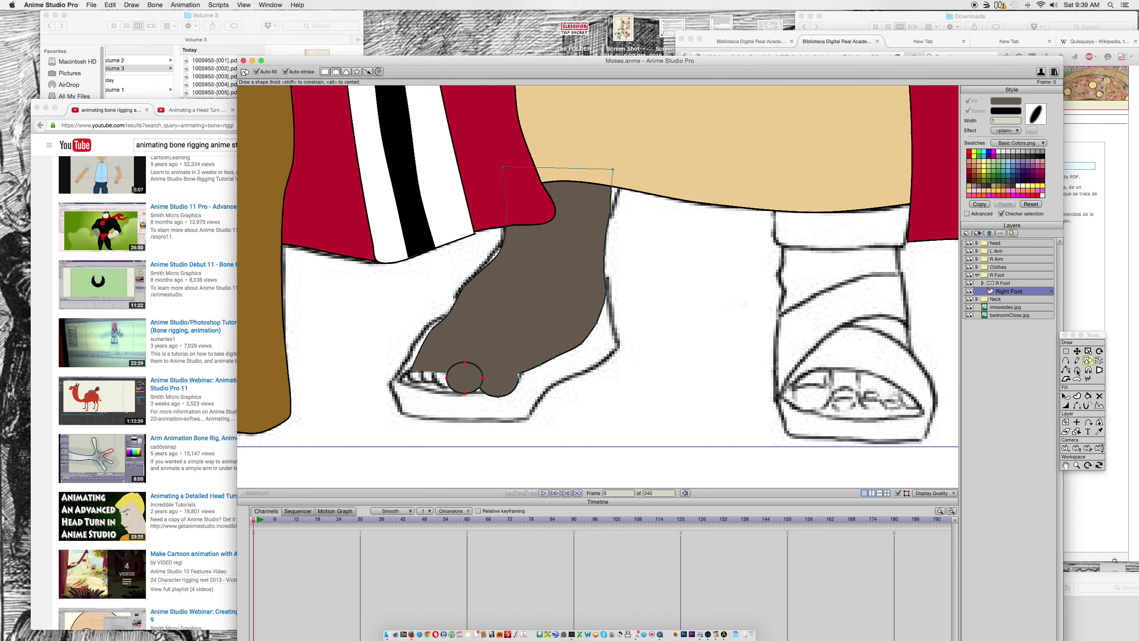
click(1066, 360)
click(453, 366)
key(super+z)
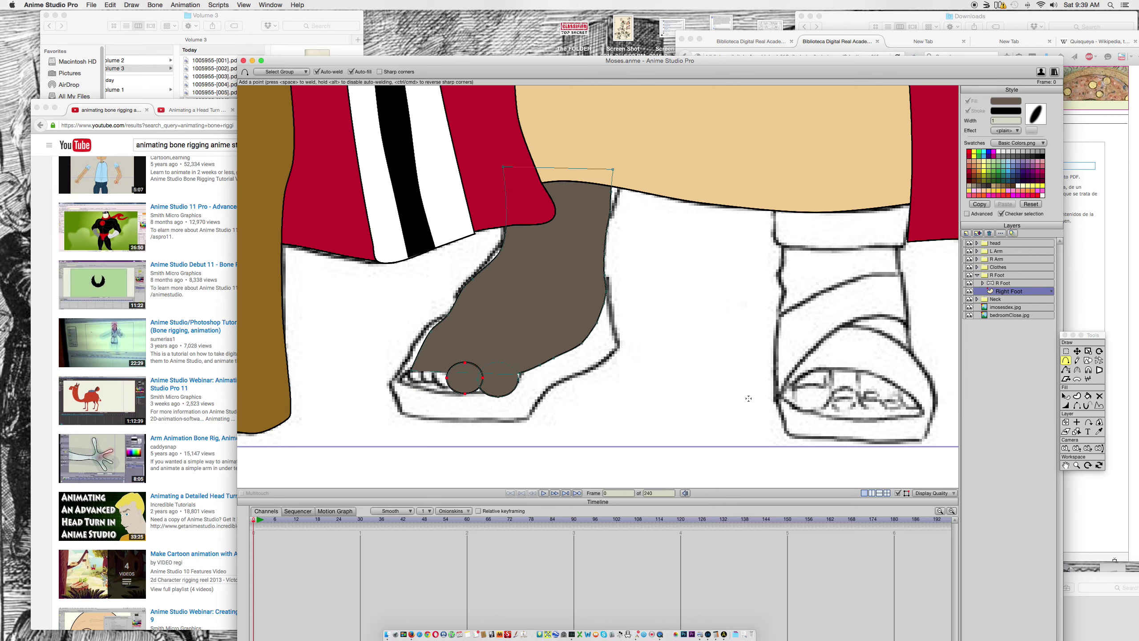
click(1078, 407)
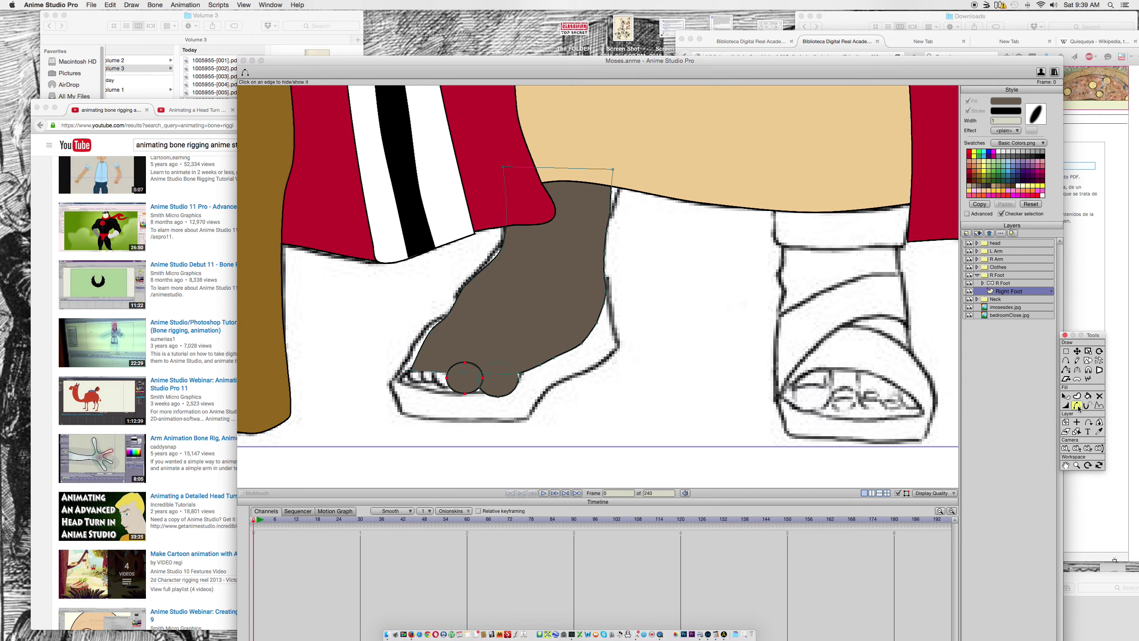
click(454, 366)
click(473, 366)
Step: Draw a smaller third toe ellipse beside the second toe and hide its upper edges
click(1087, 359)
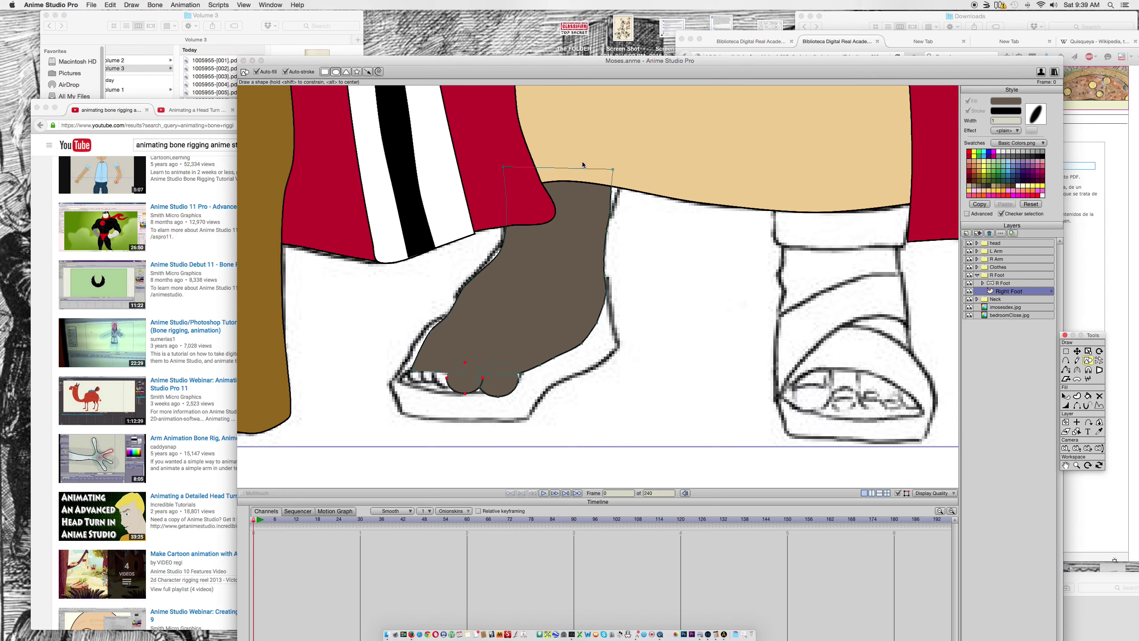
mouse_move(432, 366)
mouse_down()
mouse_move(467, 397)
mouse_move(458, 389)
mouse_up()
key(super+z)
drag(430, 365, 457, 390)
click(1077, 406)
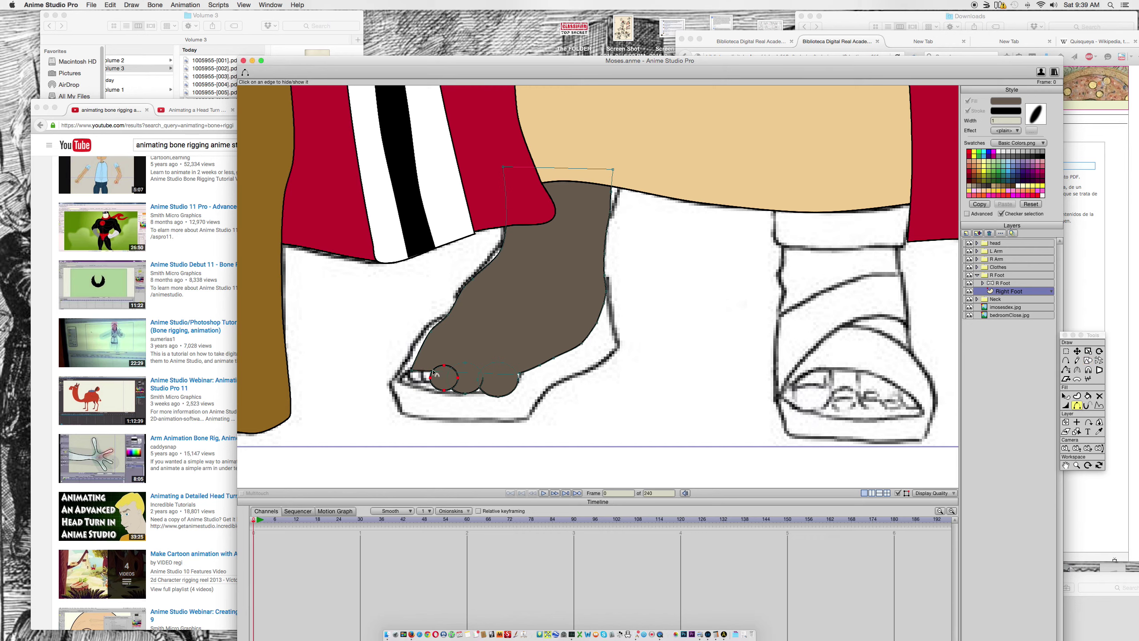
click(452, 368)
click(455, 368)
click(440, 367)
Step: Delete the three toe ellipses from the foot shape
click(1077, 352)
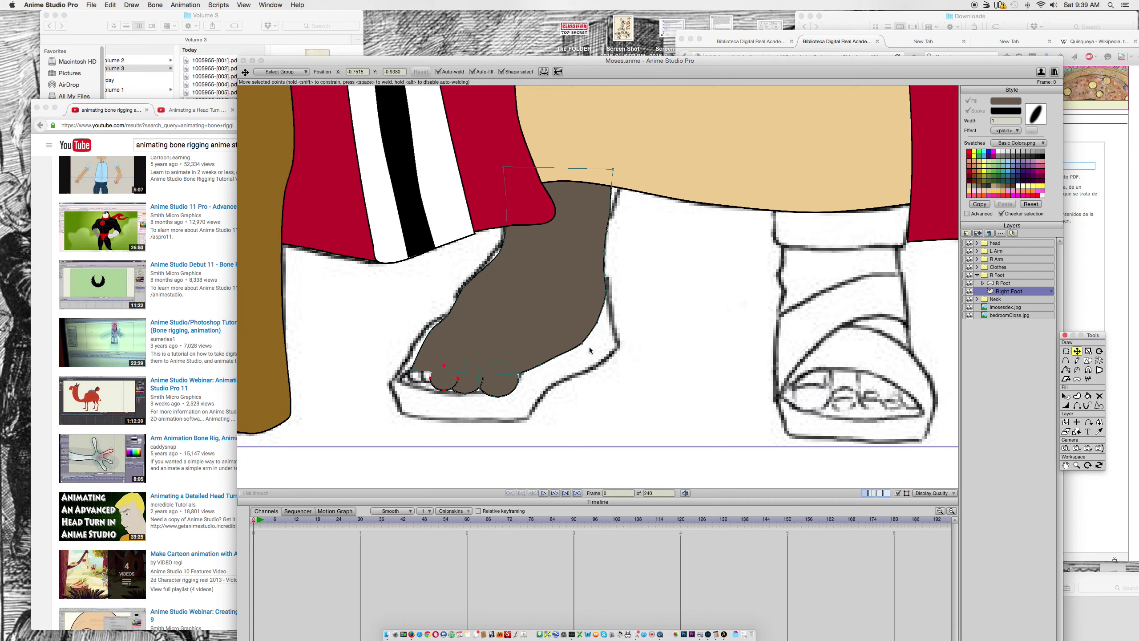
click(444, 389)
drag(445, 389, 495, 390)
key(Delete)
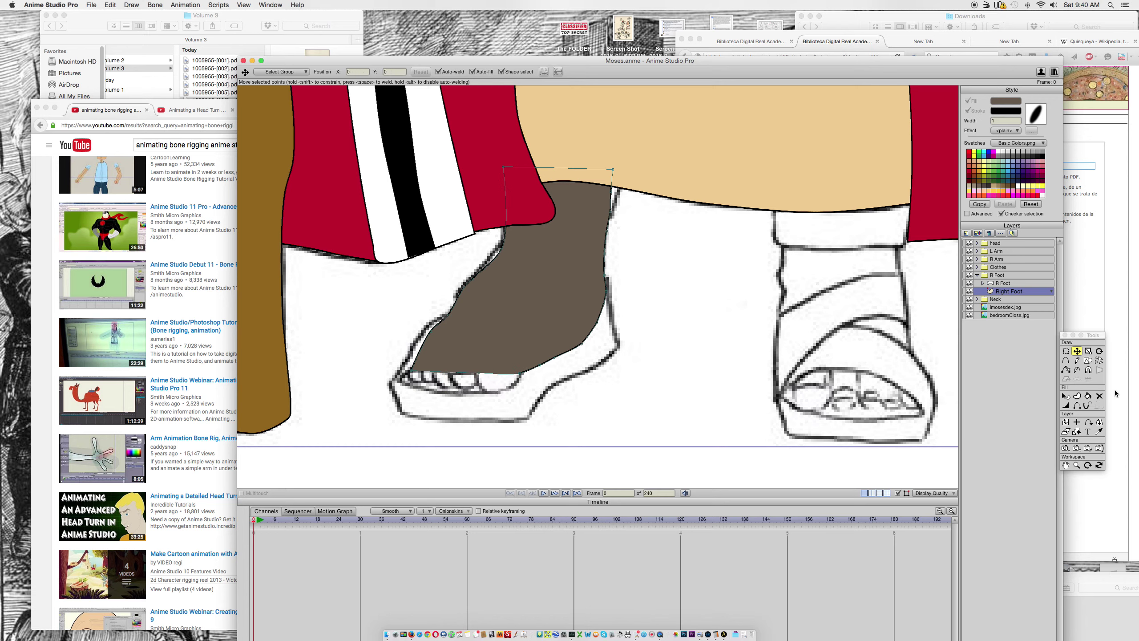
Step: Hide the Right Foot layer and add a new vector layer named Big Toe in the R Foot group
click(969, 291)
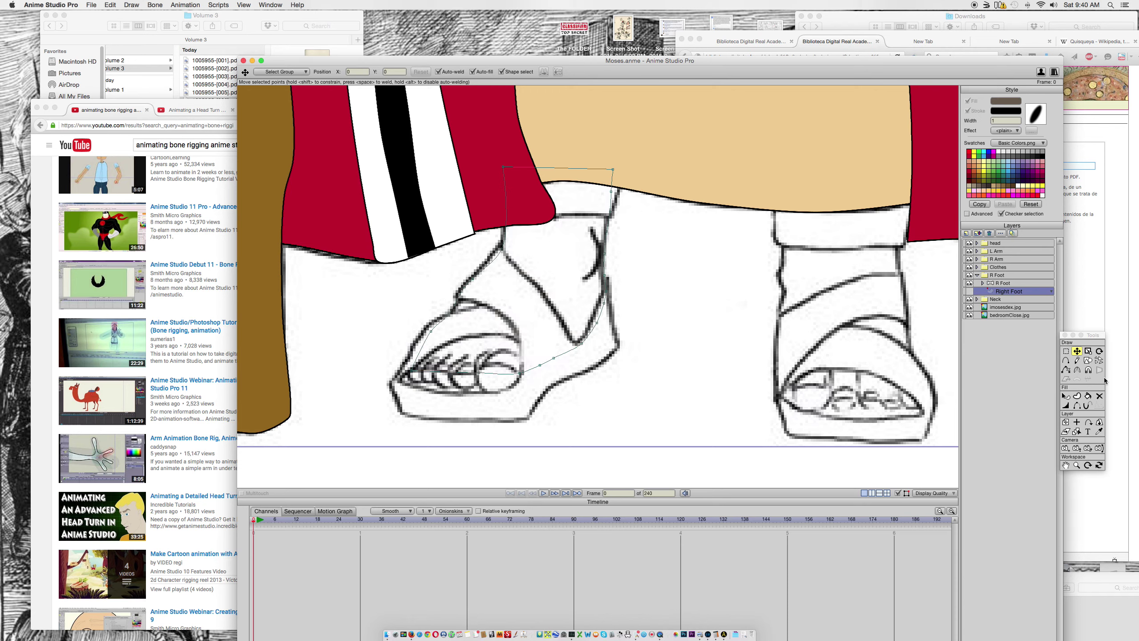
click(976, 234)
click(971, 241)
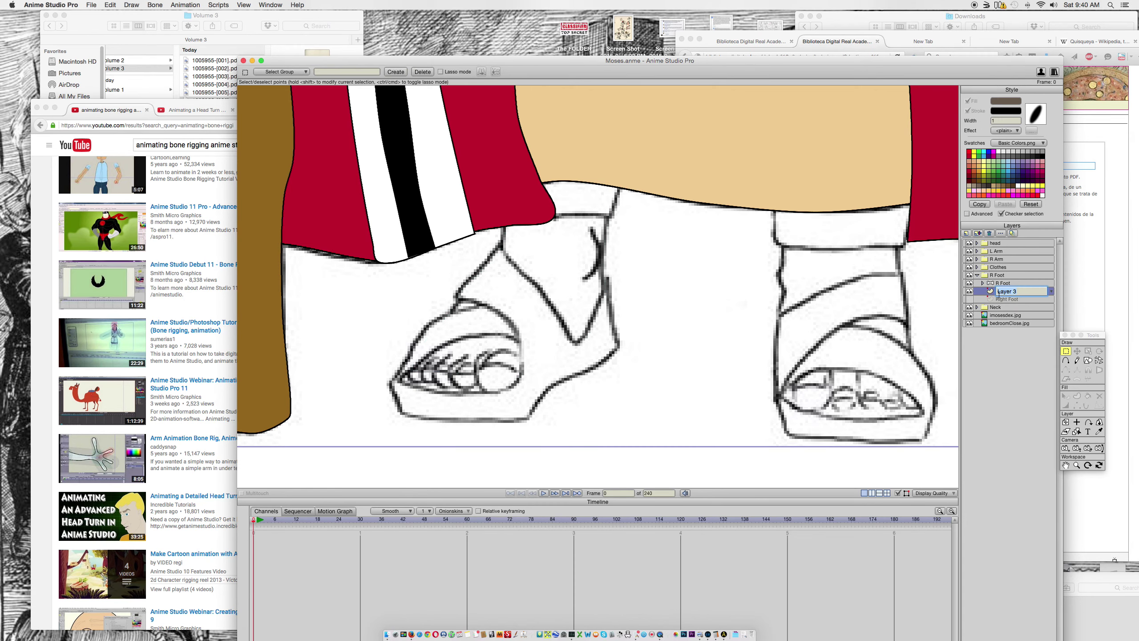
text(Big Toe)
click(984, 292)
Step: Draw a filled ellipse over the sketched big toe, hide the Big Toe layer's fill from view, and add a point on the ellipse's upper edge
click(1084, 360)
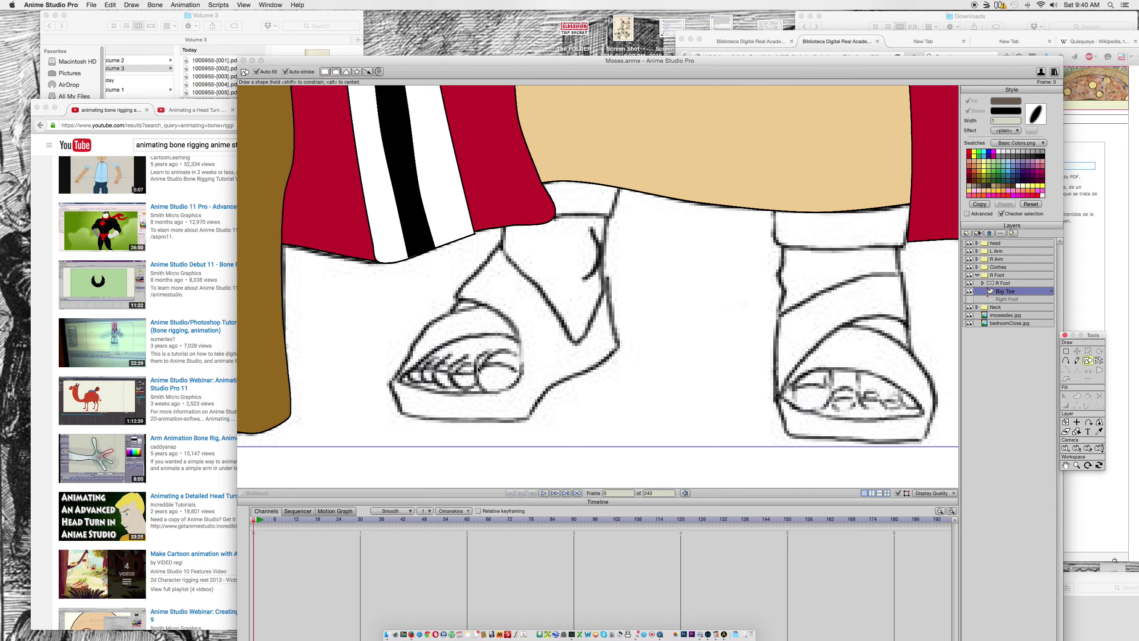
mouse_move(479, 357)
mouse_down()
mouse_move(509, 394)
mouse_move(522, 393)
mouse_up()
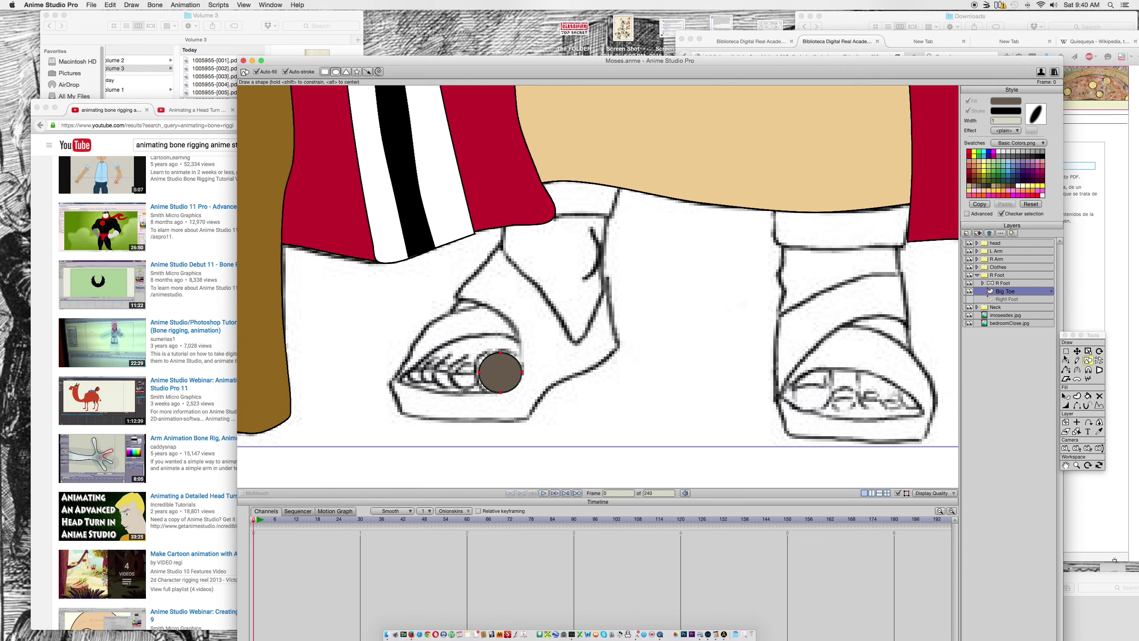
click(968, 291)
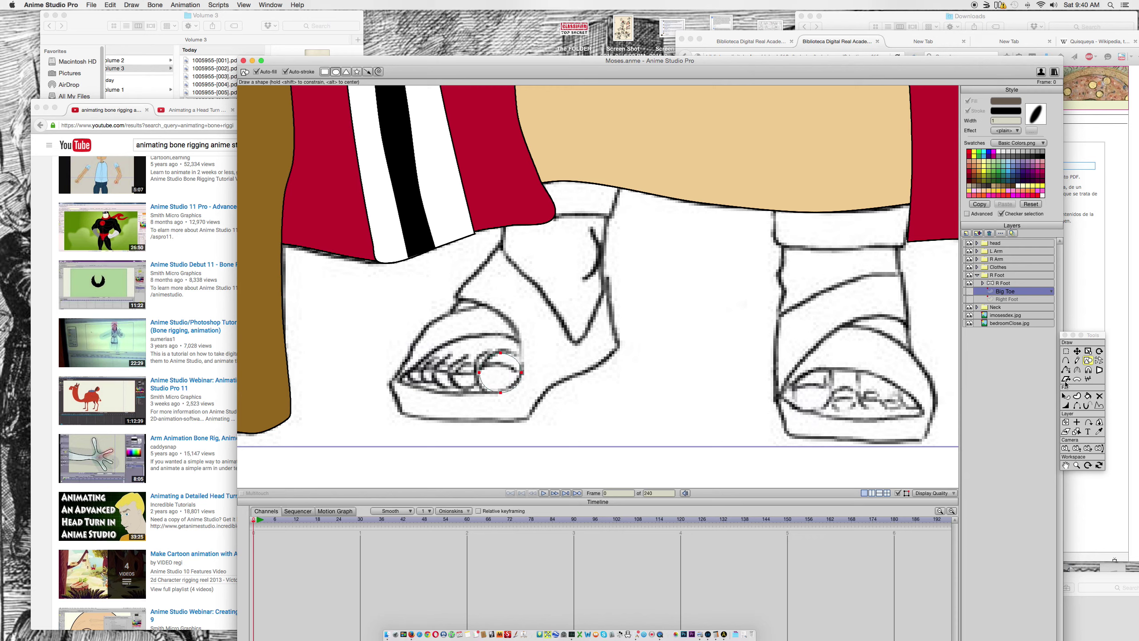
click(1067, 361)
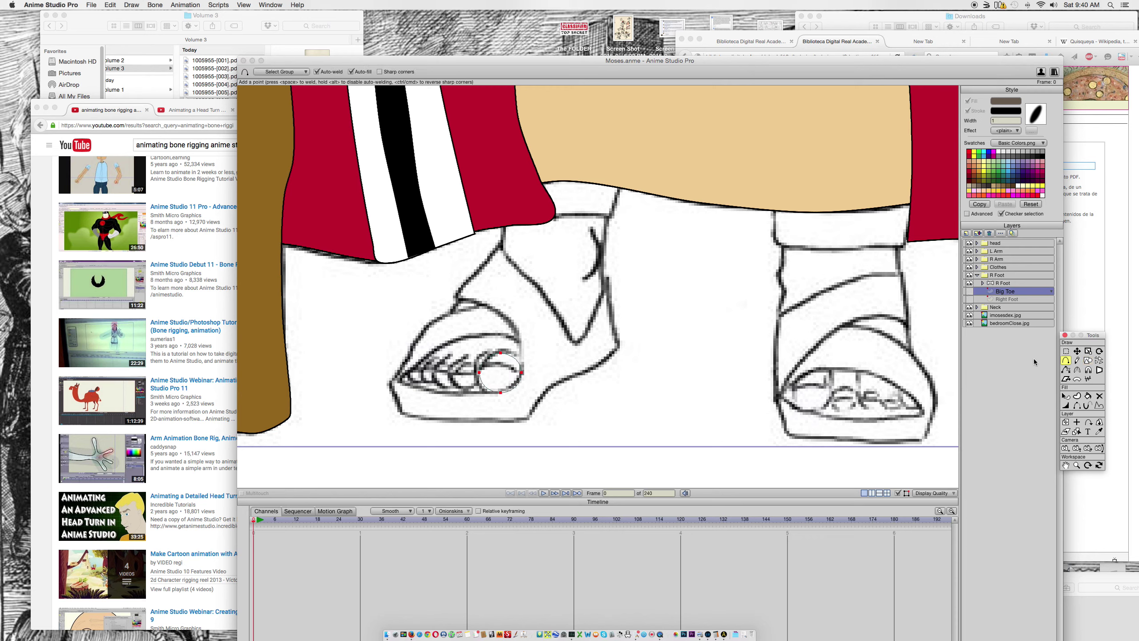
click(511, 357)
Step: Move the ellipse's points to follow the sketched big toe outline, and show the Big Toe layer again
click(1077, 351)
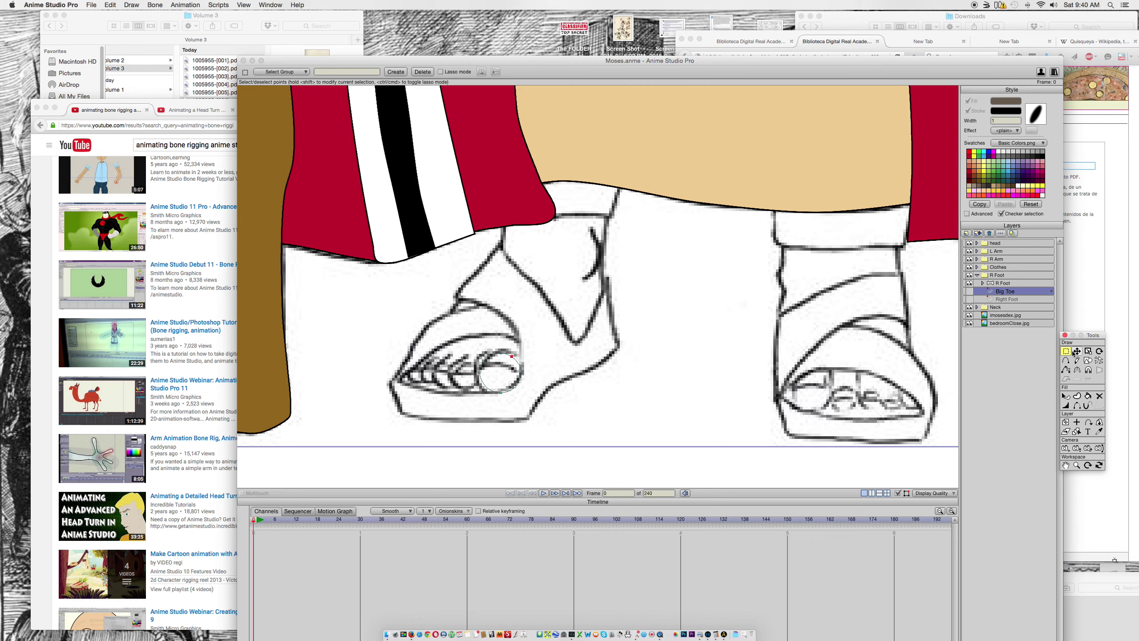
drag(481, 377, 478, 382)
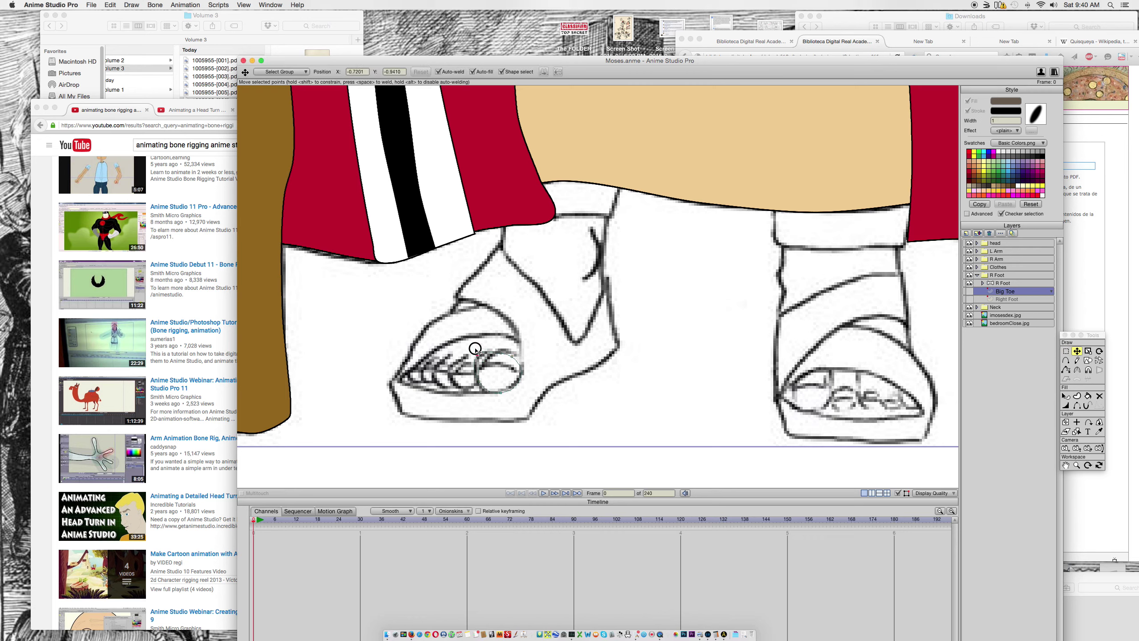
click(482, 366)
drag(482, 366, 478, 359)
click(486, 355)
drag(487, 355, 487, 354)
click(513, 352)
click(499, 393)
click(479, 386)
click(969, 291)
click(969, 291)
click(969, 290)
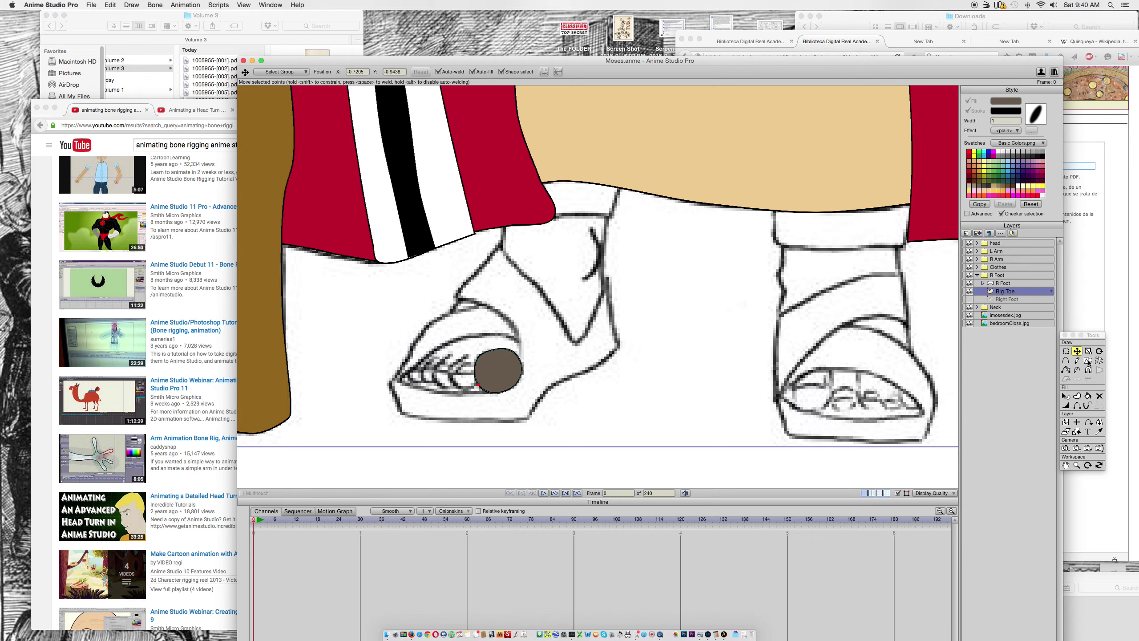
Step: Hide the upper edge of the big toe's outline, and hide the Big Toe layer to expose the sketch
click(1077, 406)
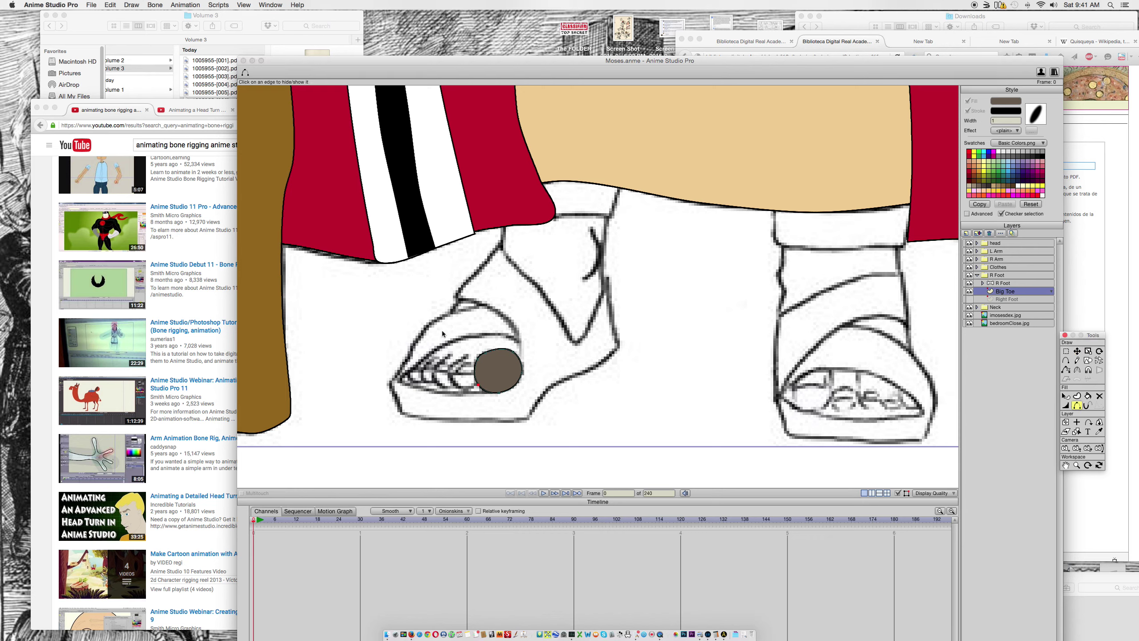
click(490, 353)
click(1077, 351)
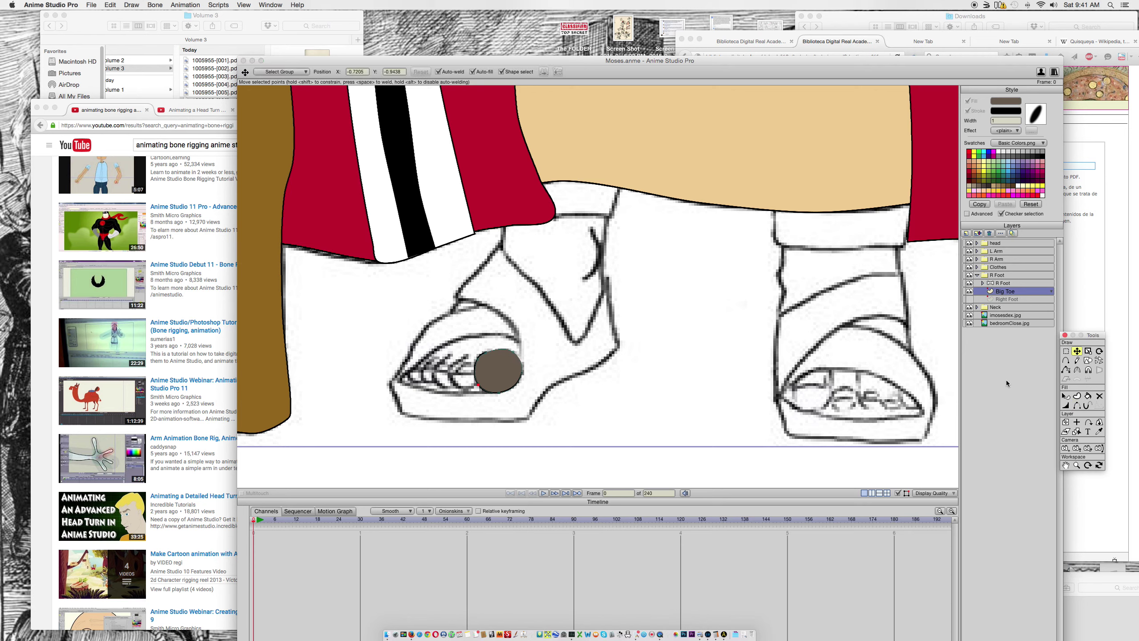
click(969, 300)
click(970, 299)
click(970, 291)
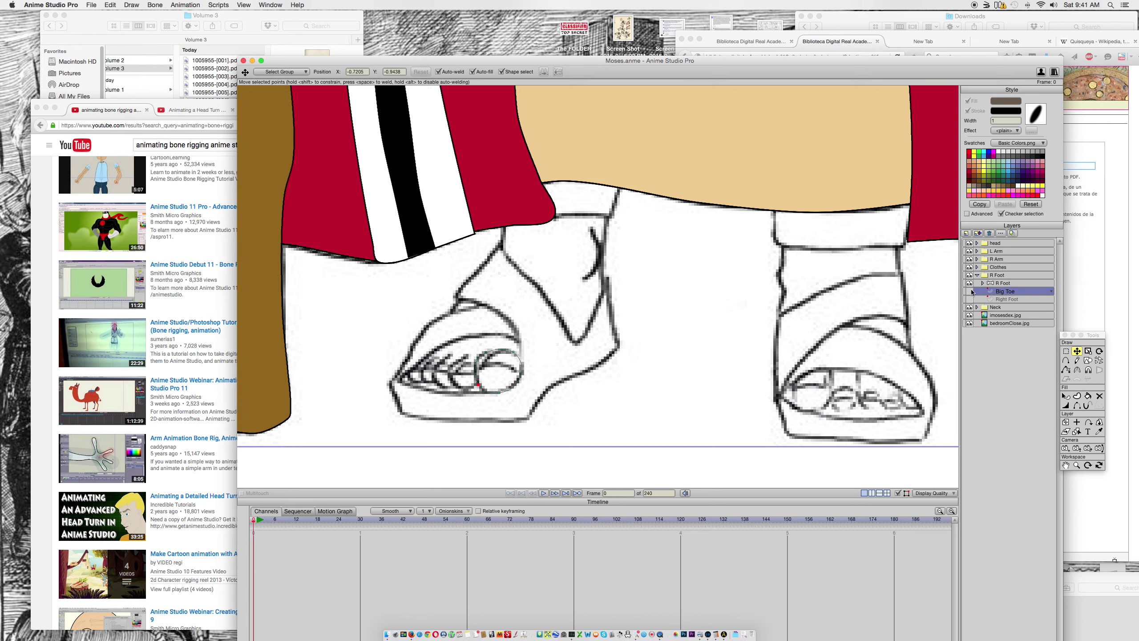
click(970, 291)
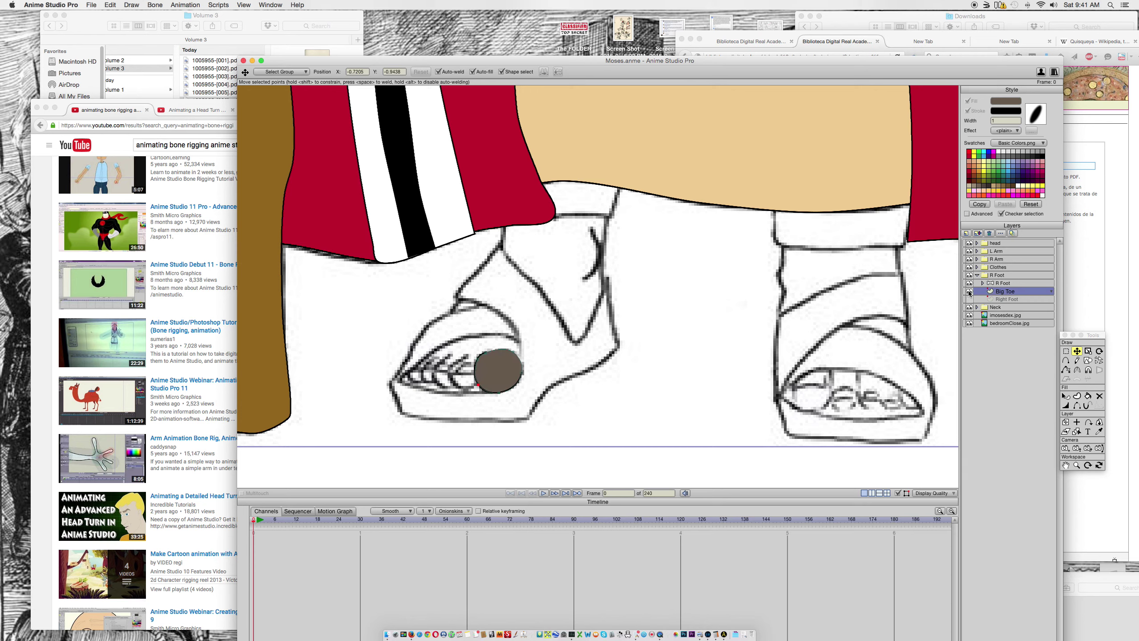
click(969, 291)
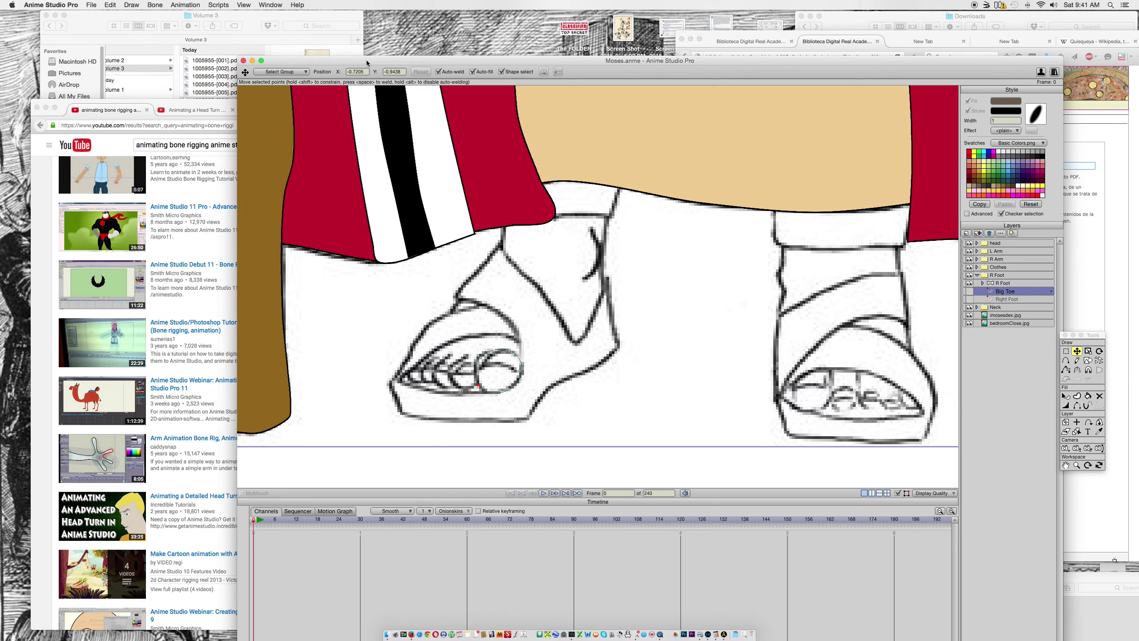
Step: Draw a small rectangle for the toenail on the upper big toe, filled with RGB 190, 173, 152, and show the layer
click(1088, 361)
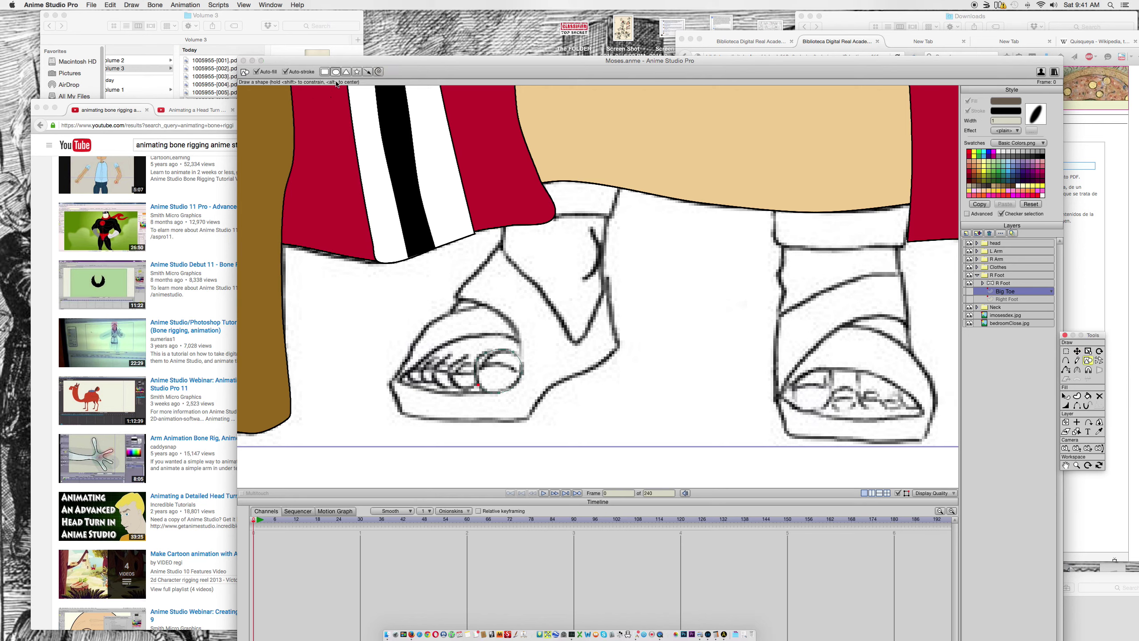
click(325, 72)
drag(492, 348, 518, 362)
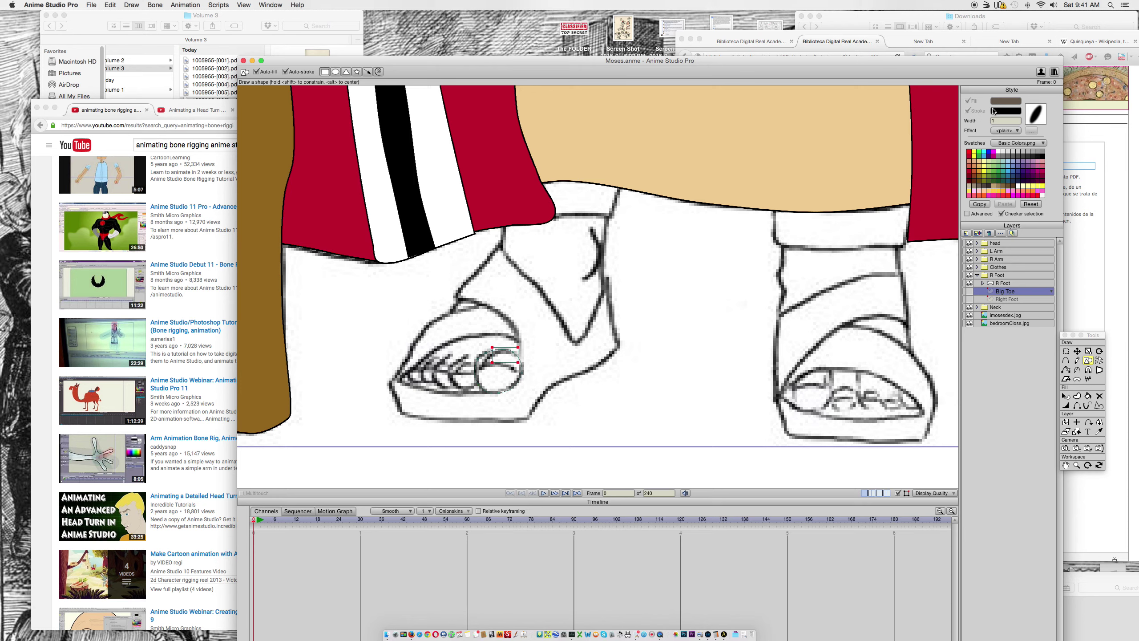
click(1005, 101)
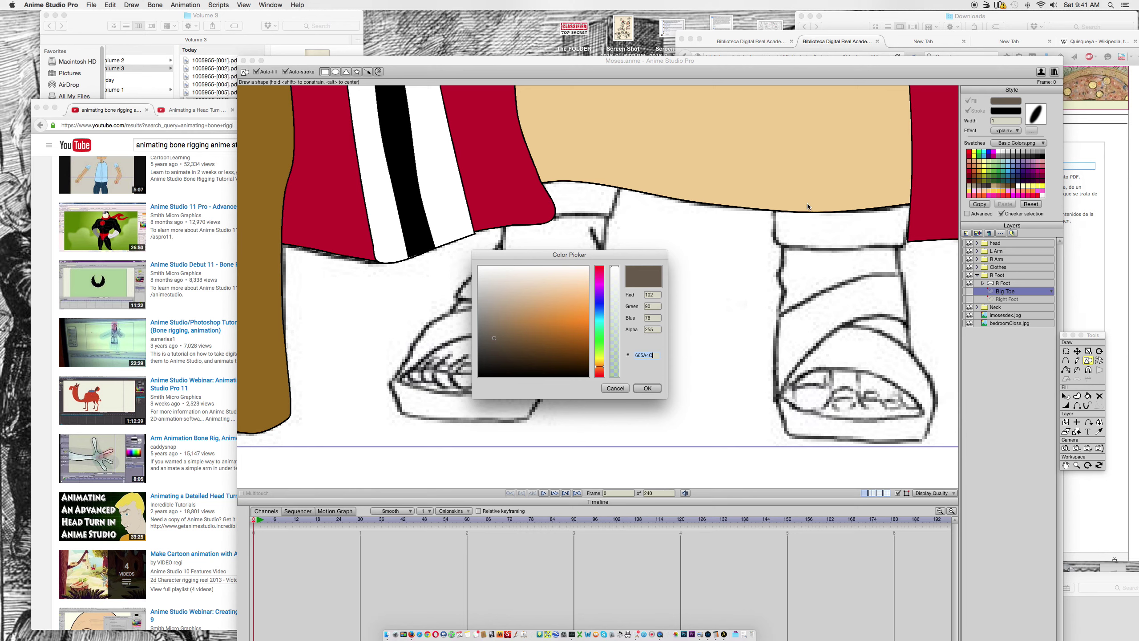
mouse_move(543, 311)
mouse_down()
mouse_move(498, 305)
mouse_move(506, 294)
mouse_move(503, 303)
mouse_up()
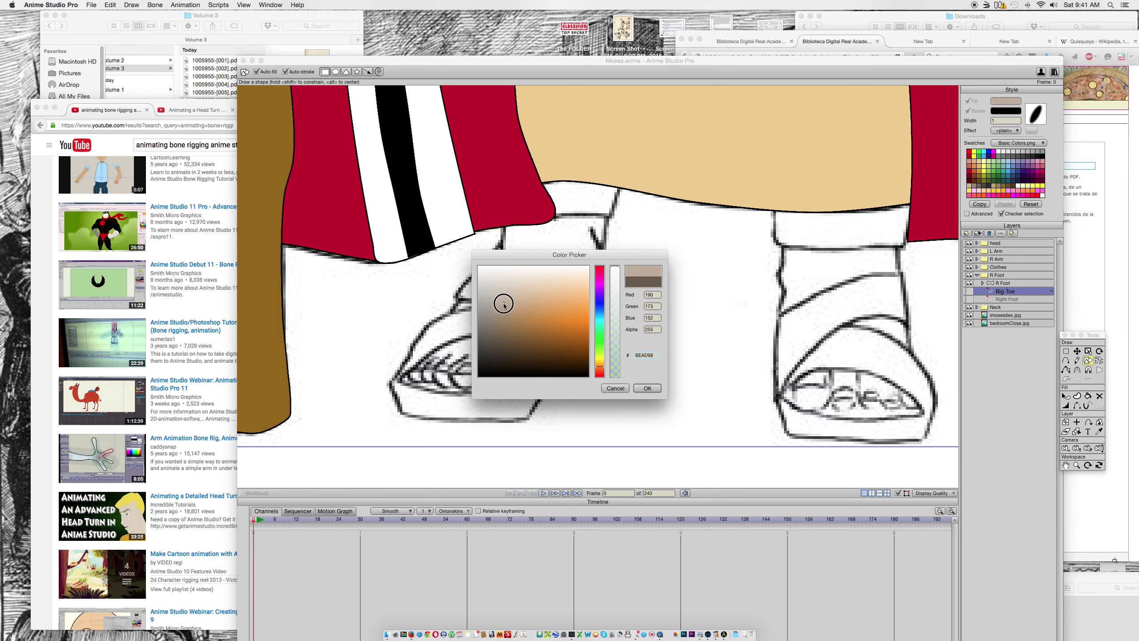
click(648, 388)
drag(485, 354, 522, 369)
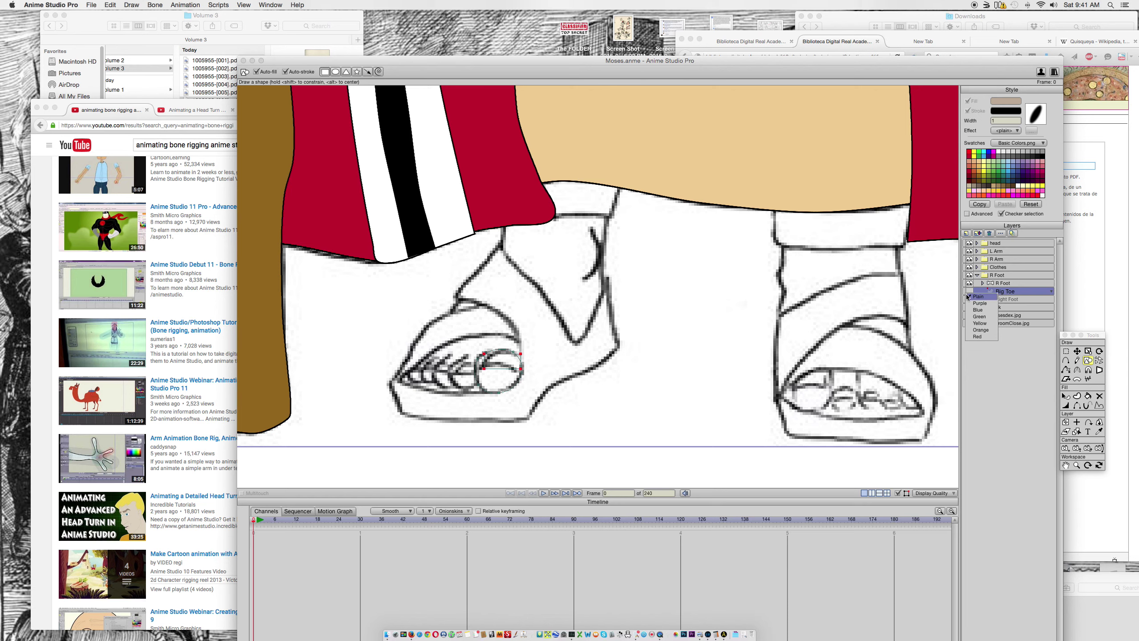
click(970, 292)
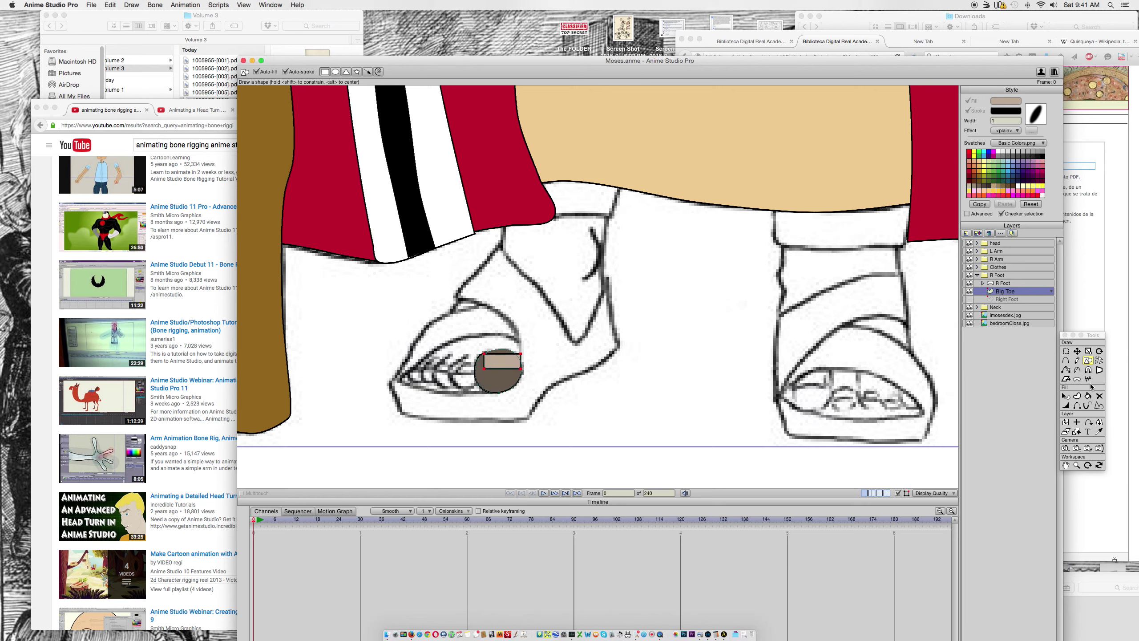
Step: Add extra points along the edges of the toenail rectangle
click(1077, 351)
click(1066, 361)
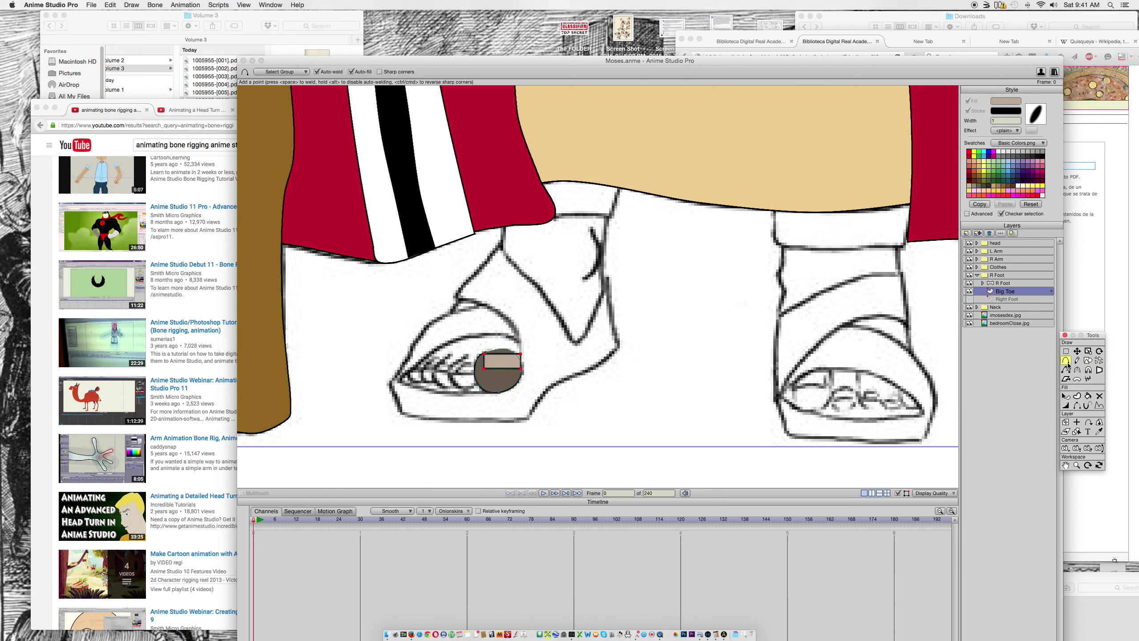
click(497, 357)
click(519, 360)
click(505, 354)
click(485, 361)
Step: Hide the Big Toe layer and move the toenail's upper and side points to match the sketched nail
click(1077, 351)
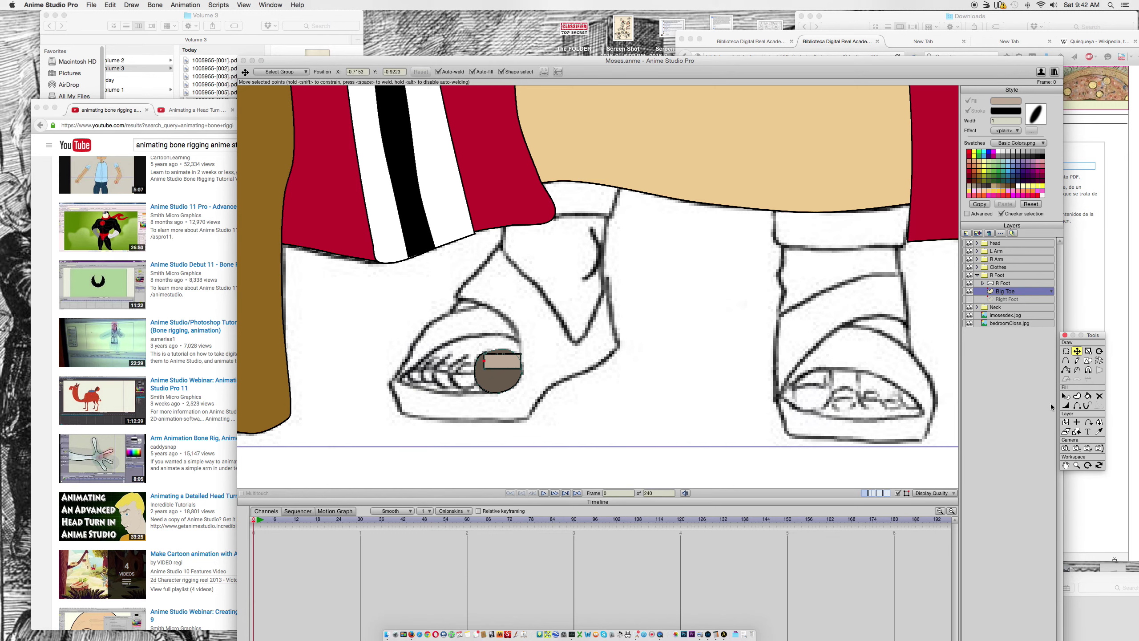
click(970, 290)
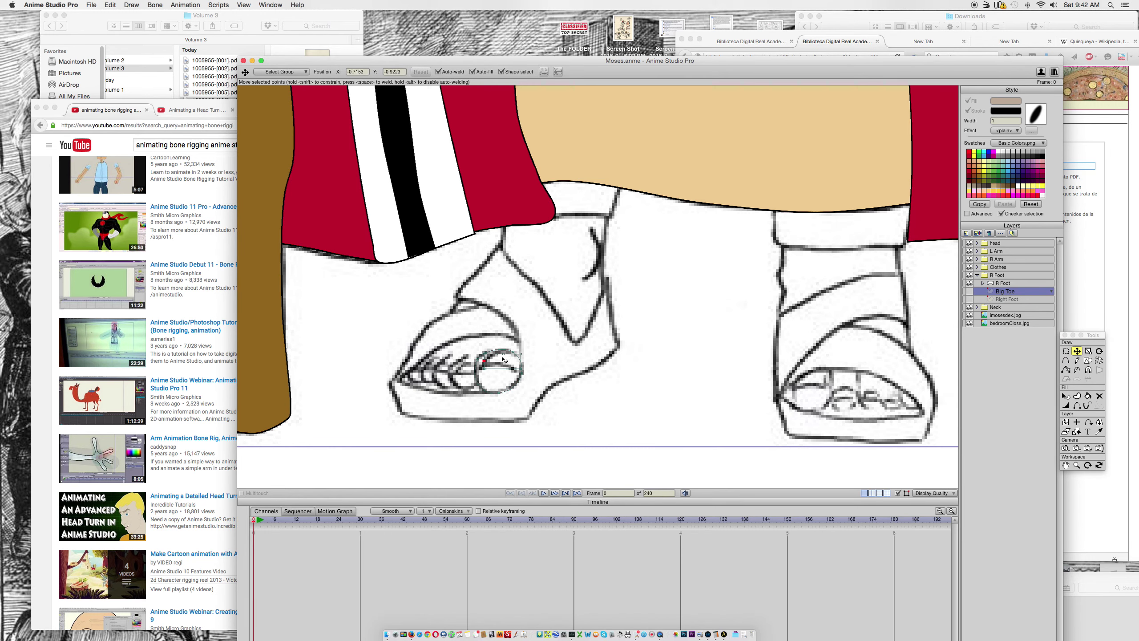
scroll(500, 361, down, 3)
scroll(470, 377, up, 6)
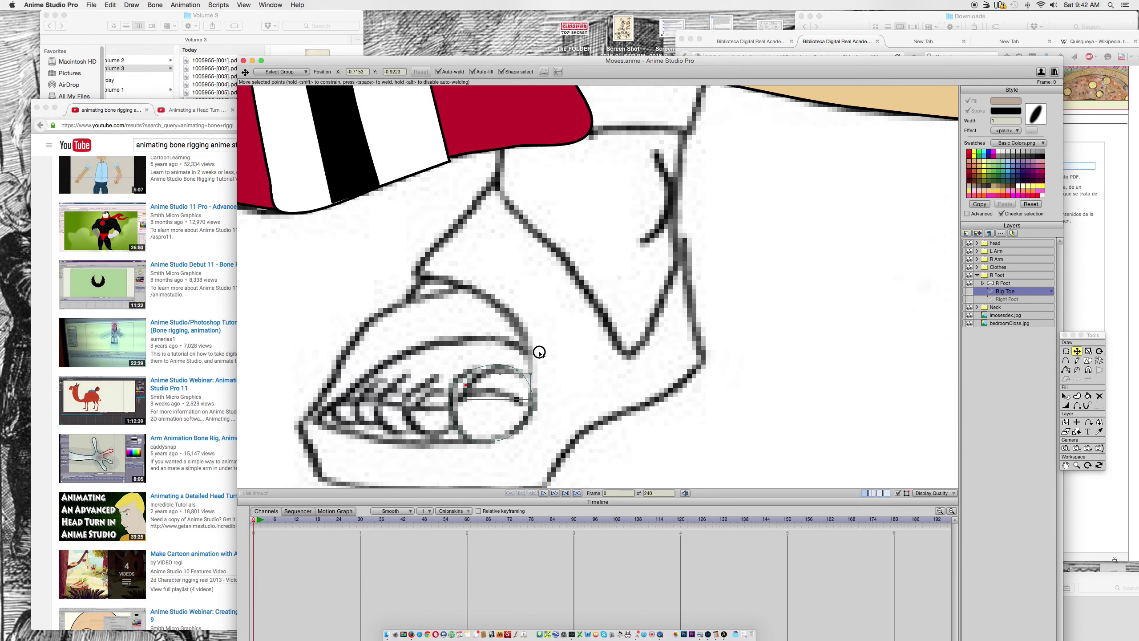
scroll(499, 342, up, 2)
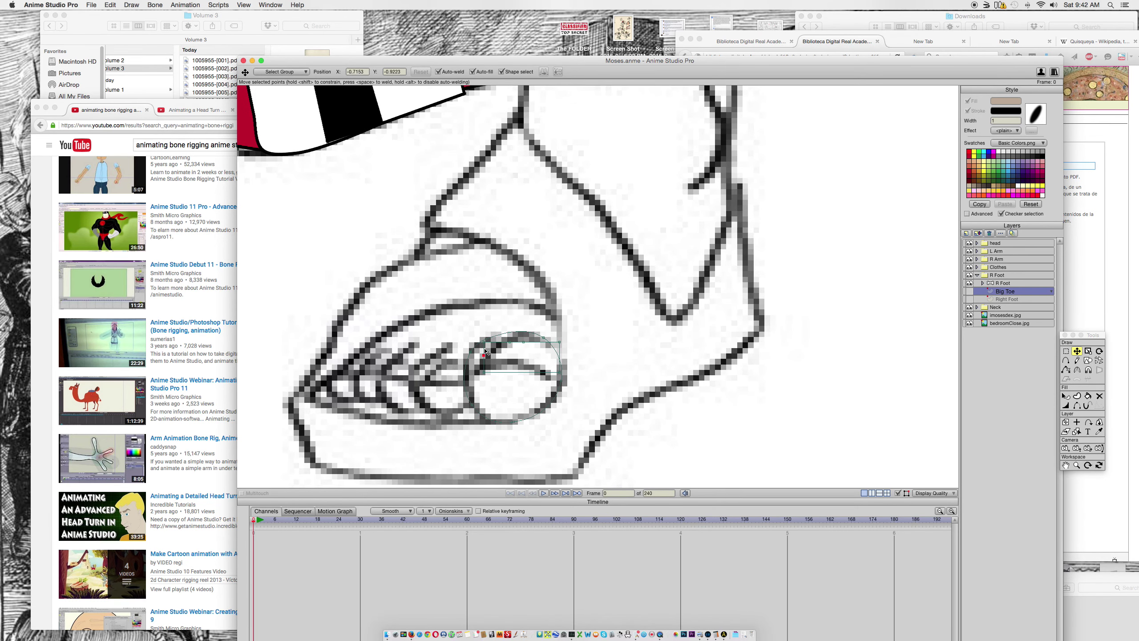
mouse_move(485, 344)
mouse_down()
mouse_move(504, 344)
mouse_move(477, 371)
mouse_move(510, 363)
mouse_move(478, 364)
mouse_move(475, 376)
mouse_move(507, 348)
mouse_up()
click(526, 332)
drag(525, 331, 544, 343)
mouse_move(479, 375)
mouse_down()
mouse_move(499, 363)
mouse_move(477, 376)
mouse_up()
Step: Show the Big Toe layer and make the outline along the toenail's lower edge visible
click(1079, 406)
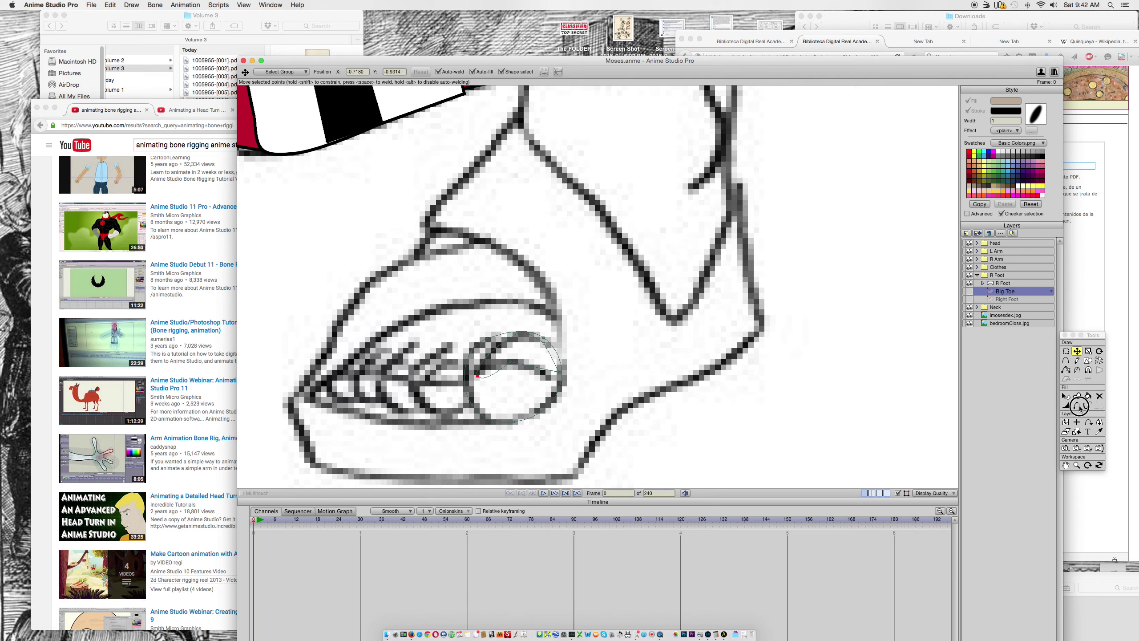
click(510, 365)
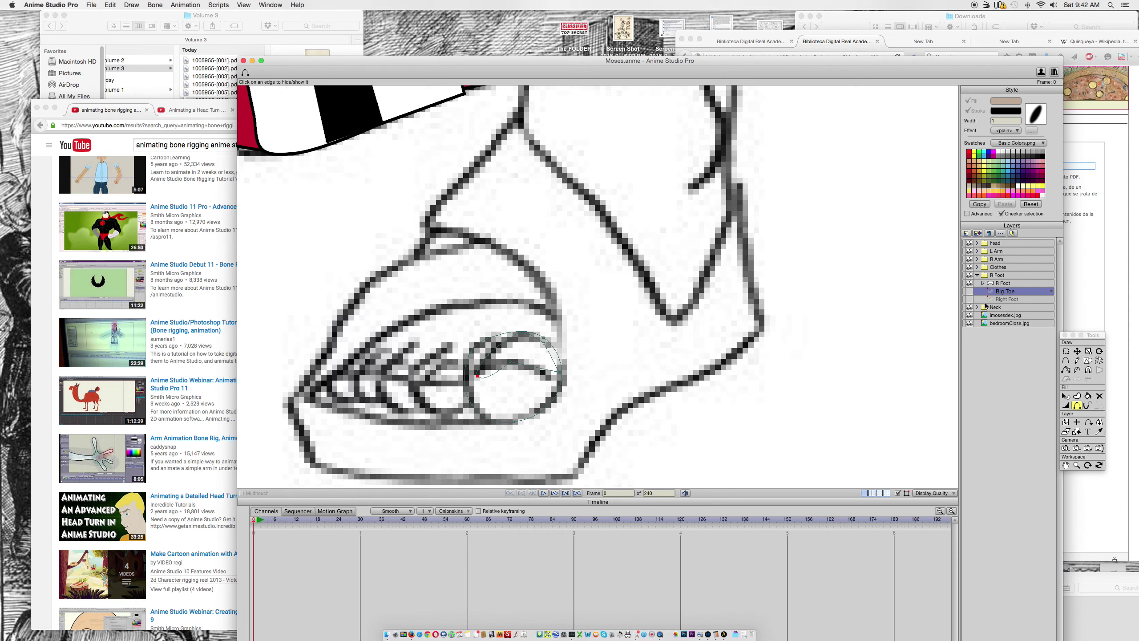
click(969, 291)
click(969, 291)
click(969, 291)
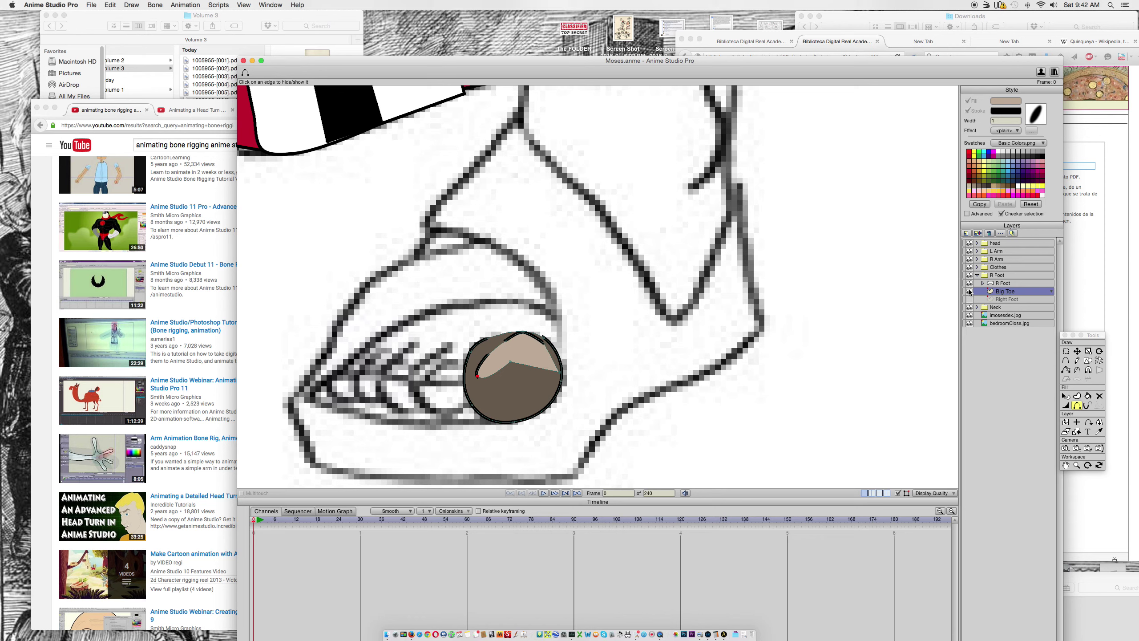
click(498, 372)
click(525, 366)
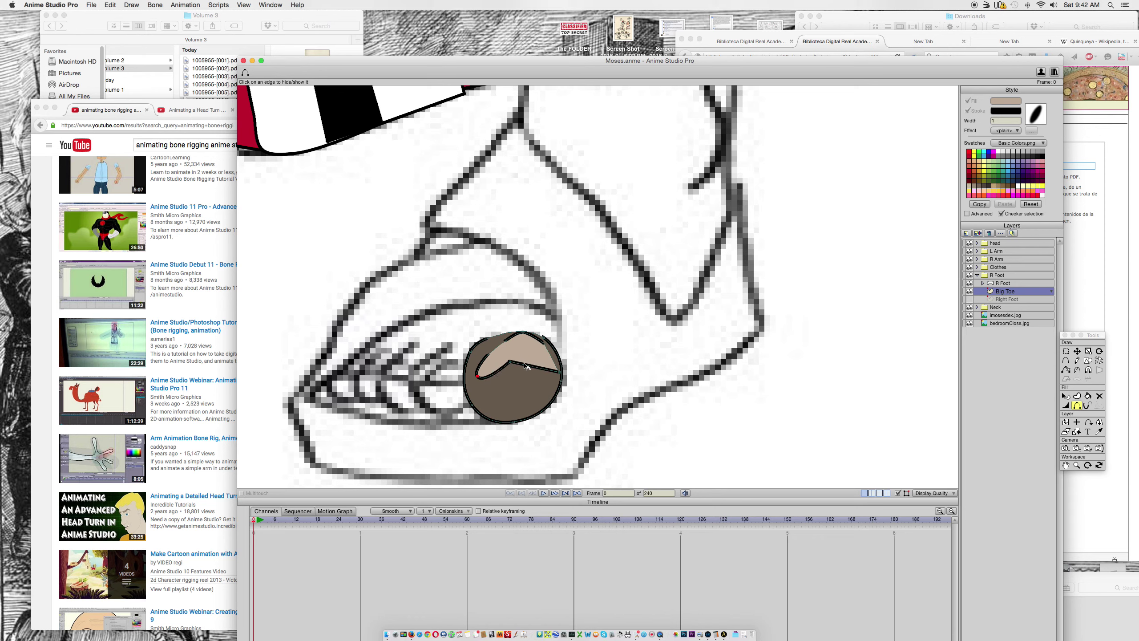
Step: Round the curvature at the toenail's lower middle point and show the outline on its right edge
click(1077, 370)
drag(509, 367, 1065, 364)
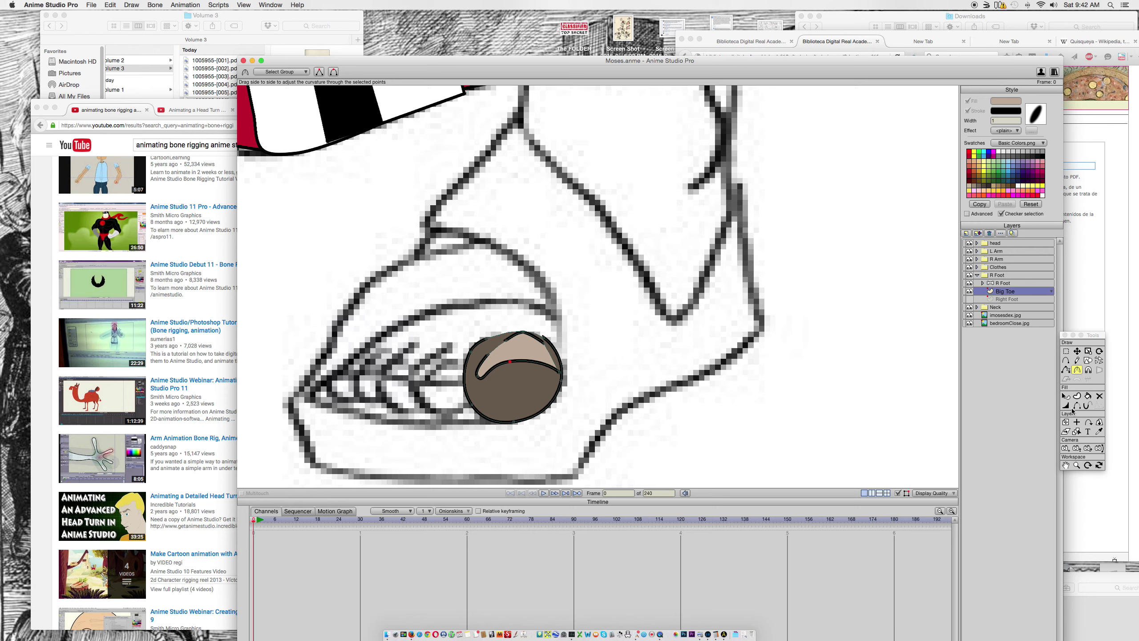
click(1076, 405)
click(552, 367)
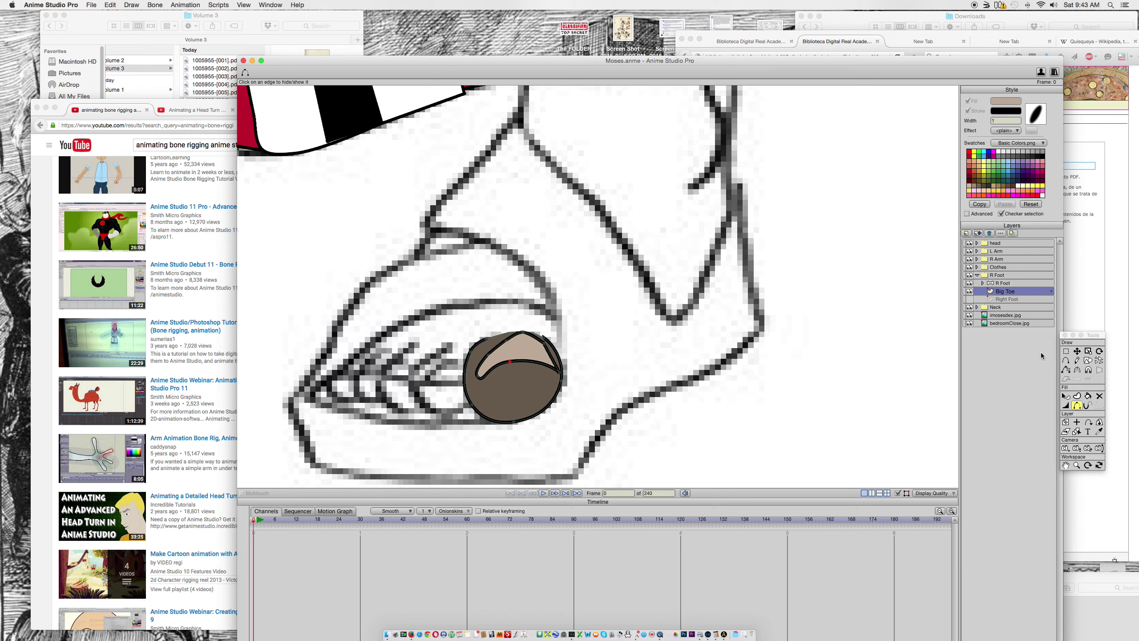
Step: Hide the Big Toe layer and adjust the toenail's right-hand points inward to fit the sketched toe
click(969, 291)
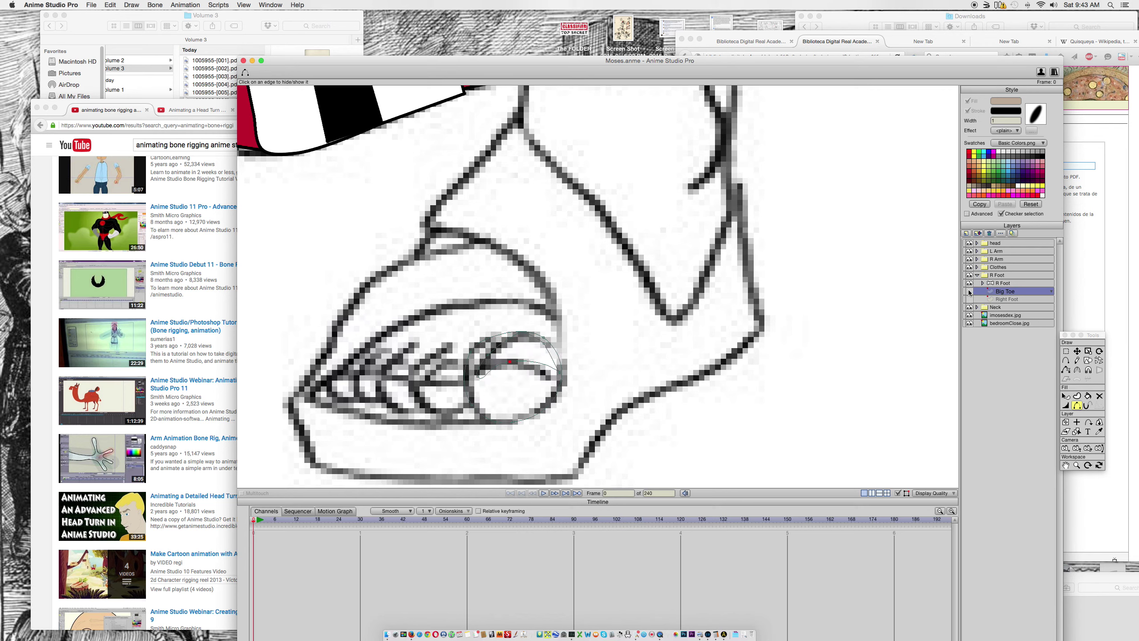
key(t)
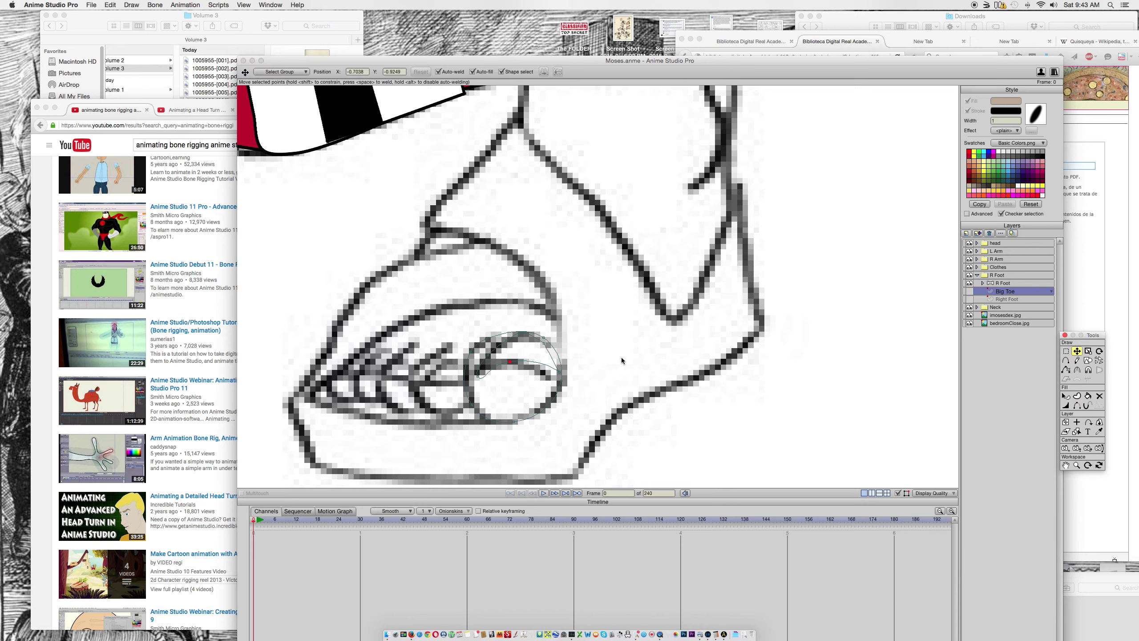
drag(560, 374, 550, 381)
click(545, 343)
drag(546, 343, 550, 344)
click(969, 291)
click(968, 292)
scroll(692, 357, down, 5)
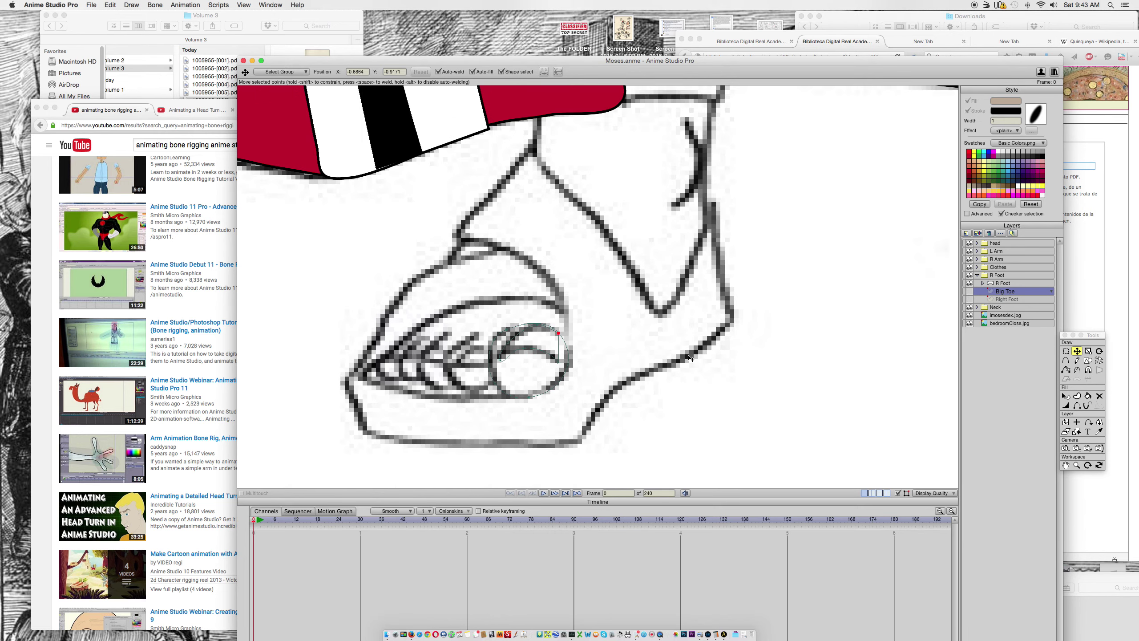
scroll(692, 357, down, 2)
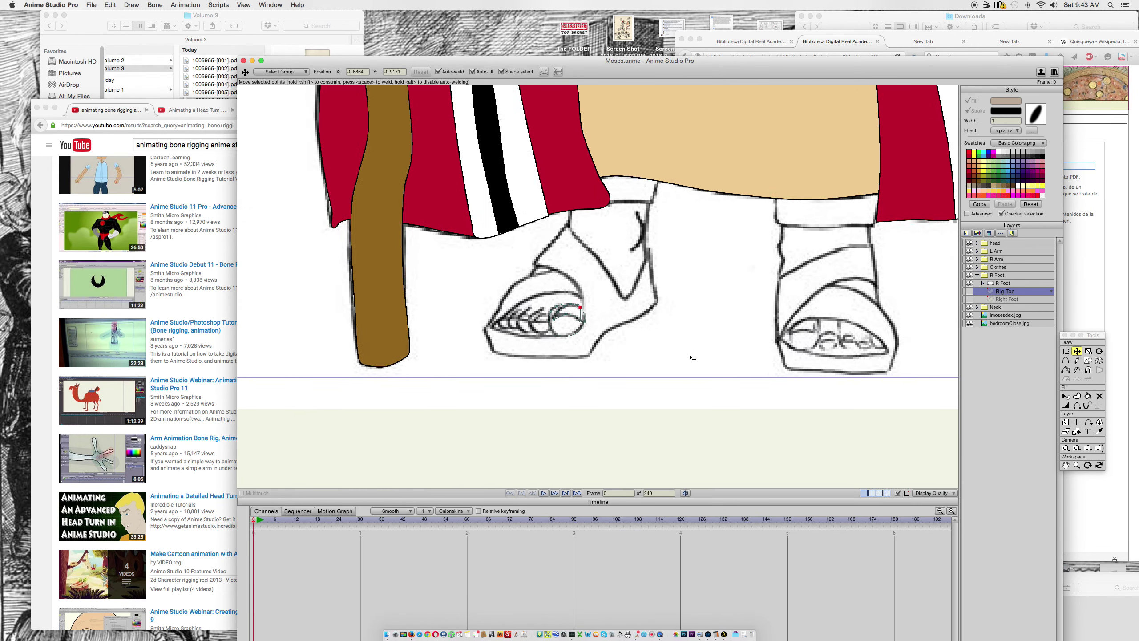
Step: Extend the toenail's upper-right point to the big toe's edge, show the Big Toe layer, and fit the lower-right corner inside the outline
scroll(692, 358, up, 8)
scroll(691, 358, down, 3)
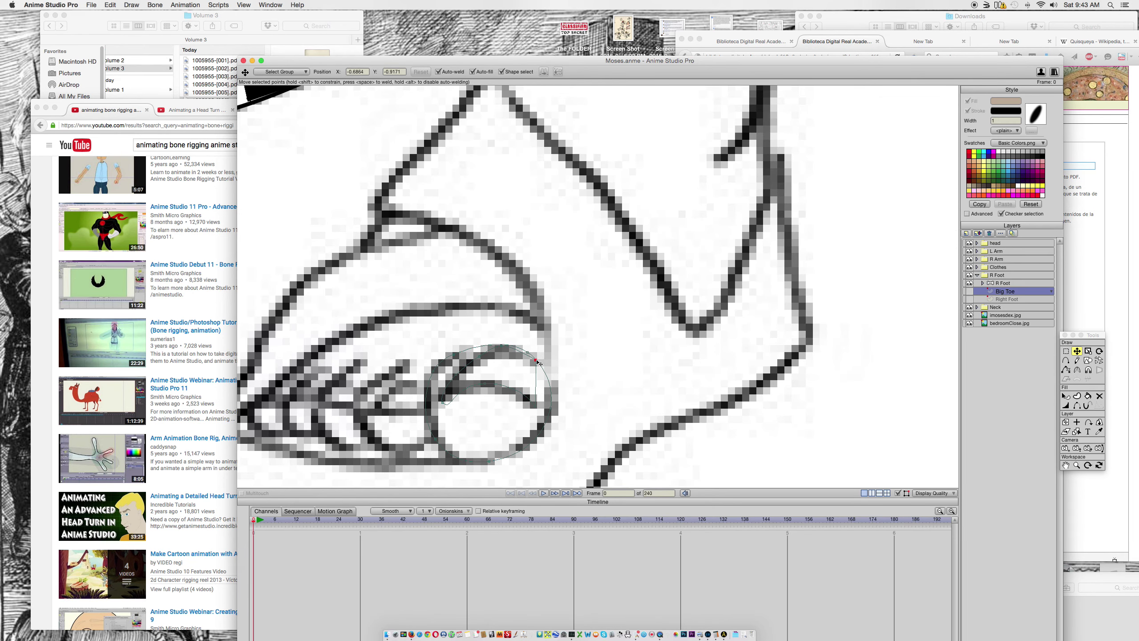
mouse_move(536, 361)
mouse_down()
mouse_move(549, 418)
mouse_move(502, 346)
mouse_move(548, 359)
mouse_up()
click(971, 292)
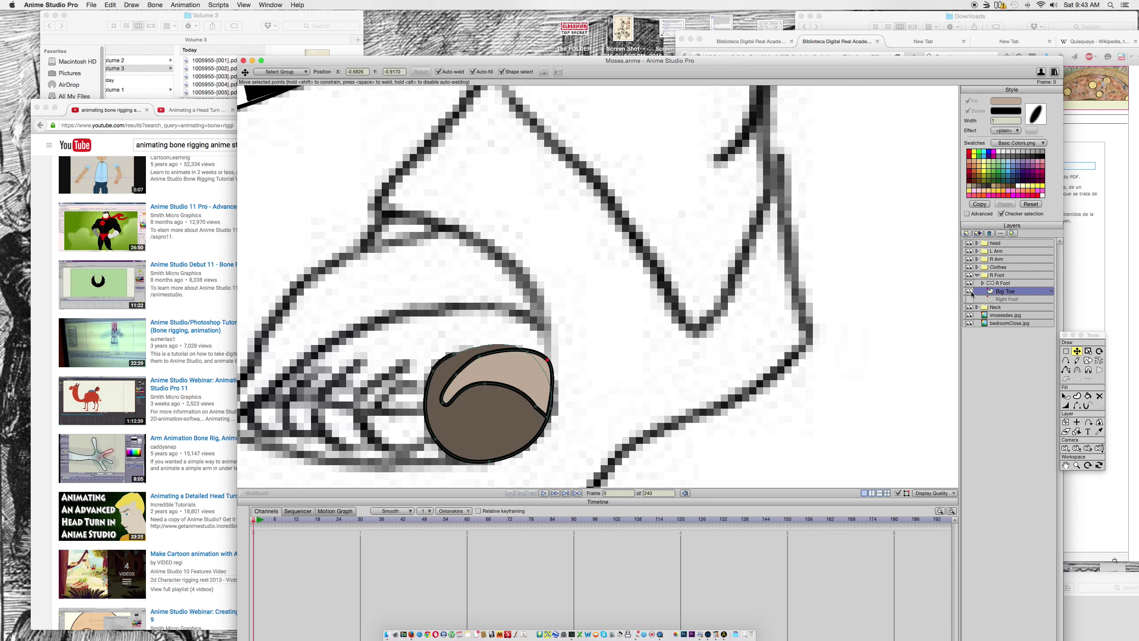
click(970, 293)
click(970, 292)
click(970, 292)
click(970, 292)
mouse_move(536, 408)
mouse_down()
mouse_move(527, 392)
mouse_move(545, 415)
mouse_move(551, 385)
mouse_move(545, 400)
mouse_up()
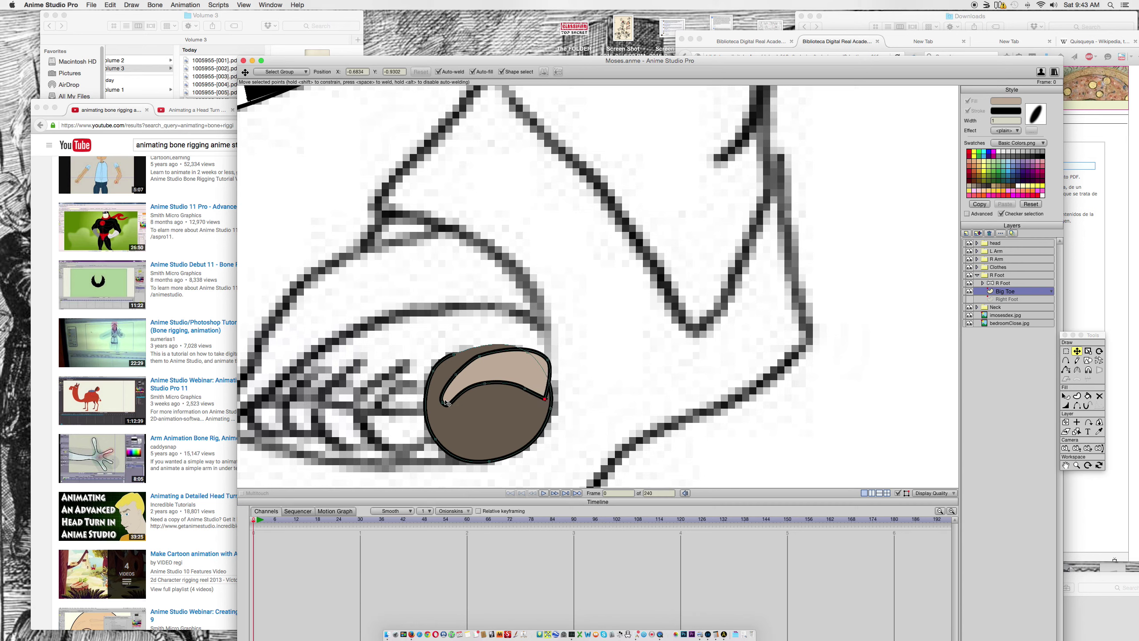
Step: Narrow the toenail by pulling its lower-right corner inward, raising its left tip, and adjusting its upper edge
drag(445, 403, 456, 382)
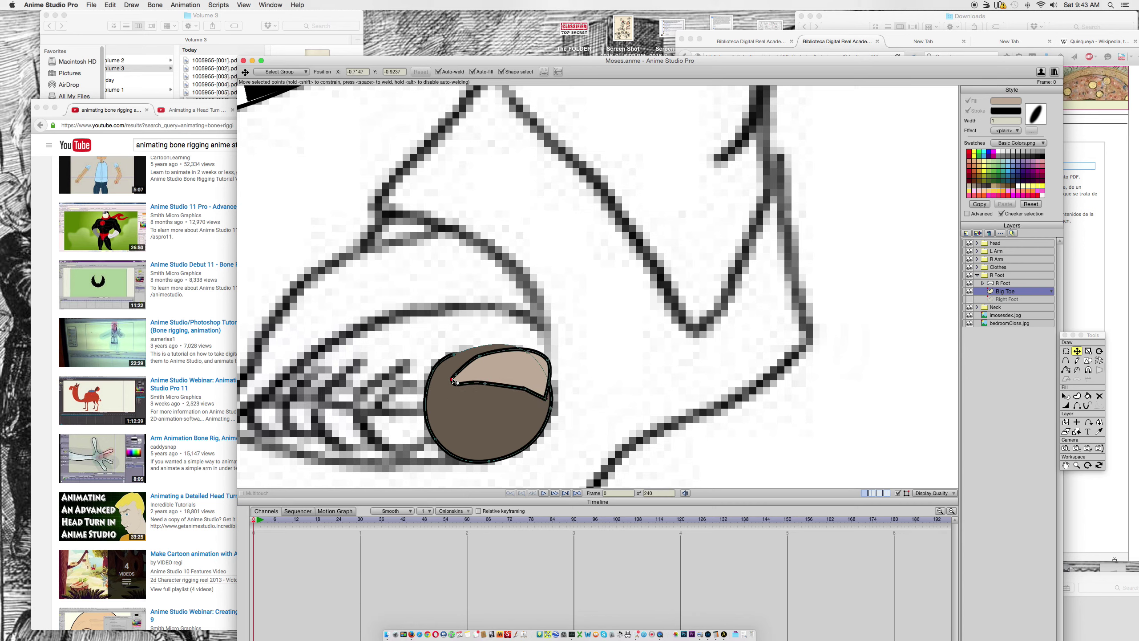
key(super+z)
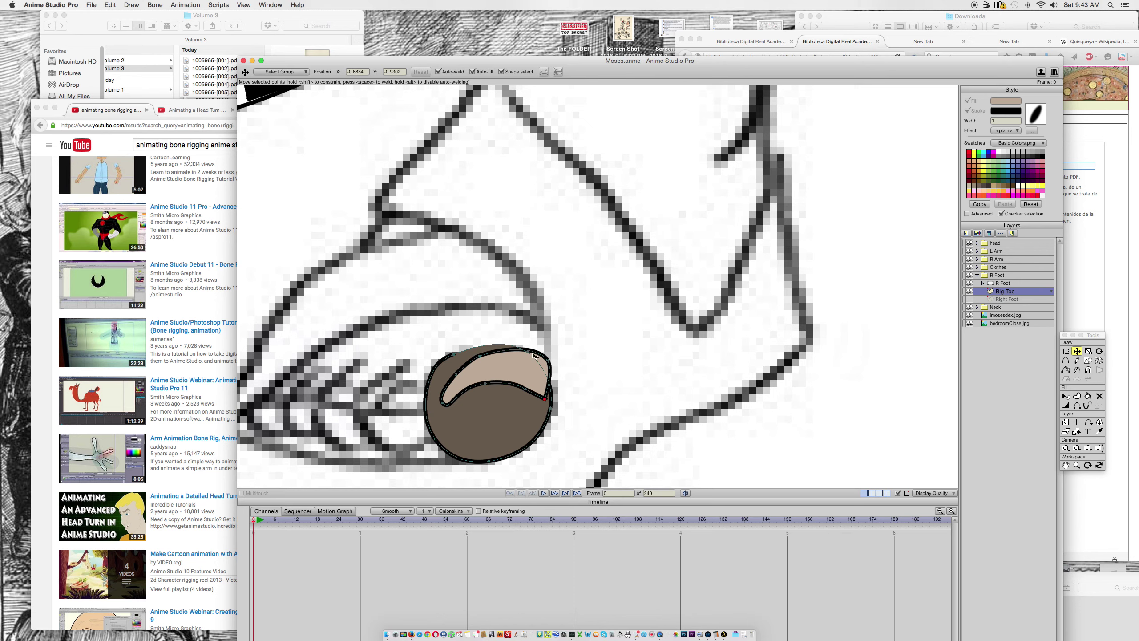
drag(527, 354, 528, 353)
drag(549, 361, 521, 395)
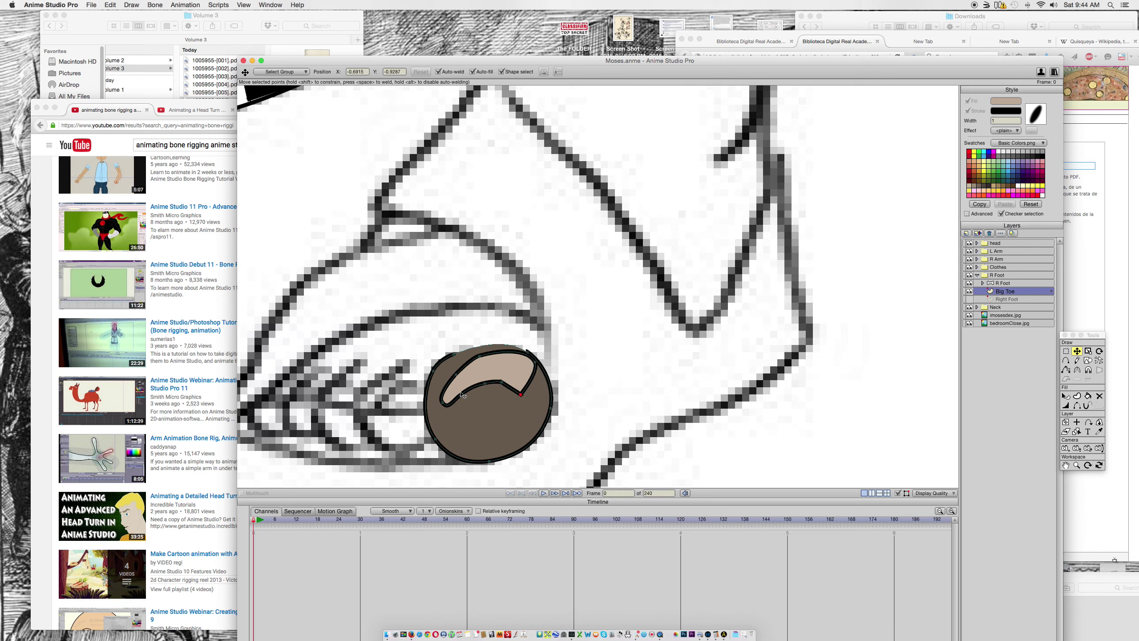
drag(441, 407, 442, 394)
drag(479, 357, 494, 386)
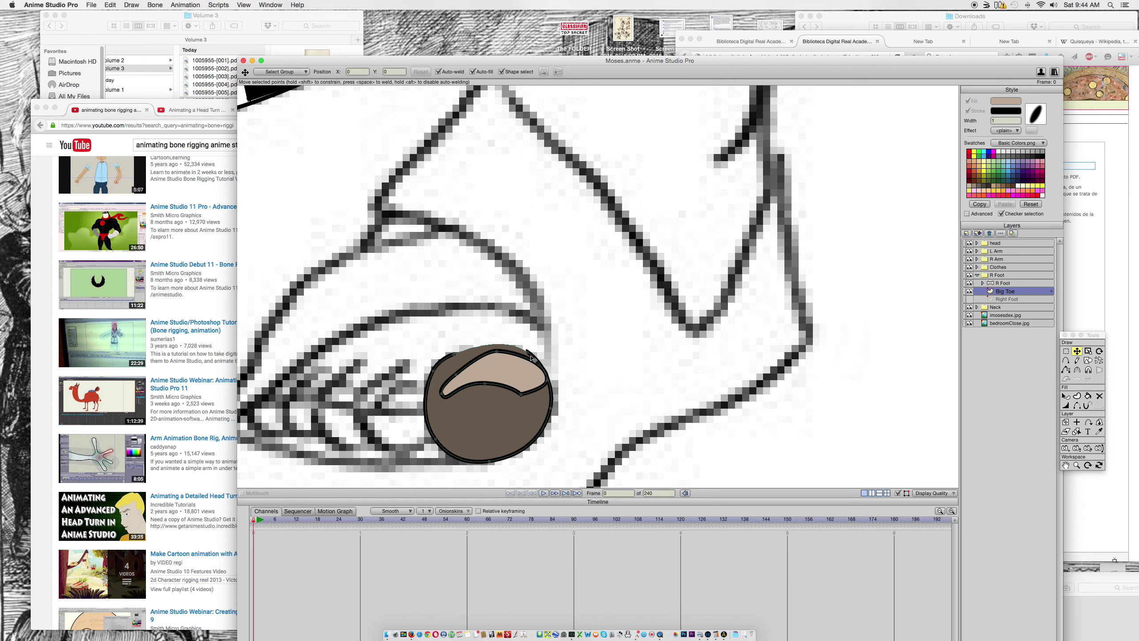
Step: Sharpen the curvature at the toenail's right tip into a pointed corner
click(548, 382)
click(1080, 373)
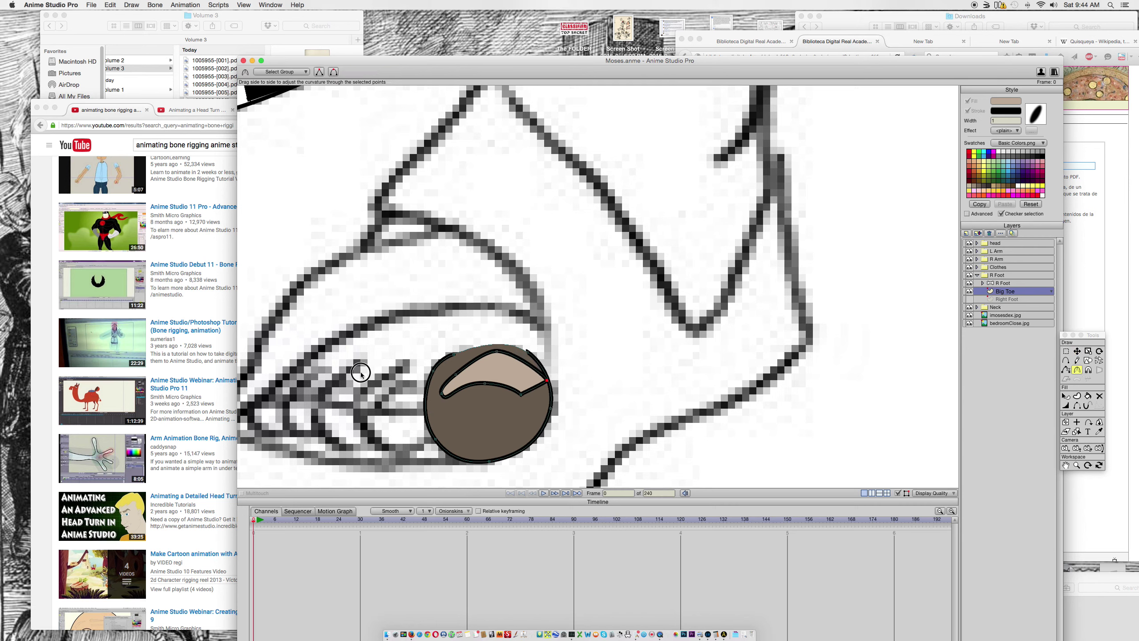
drag(713, 351, 197, 269)
Step: Move the toenail's top point slightly right and round its curvature to follow the top of the toe
click(1087, 351)
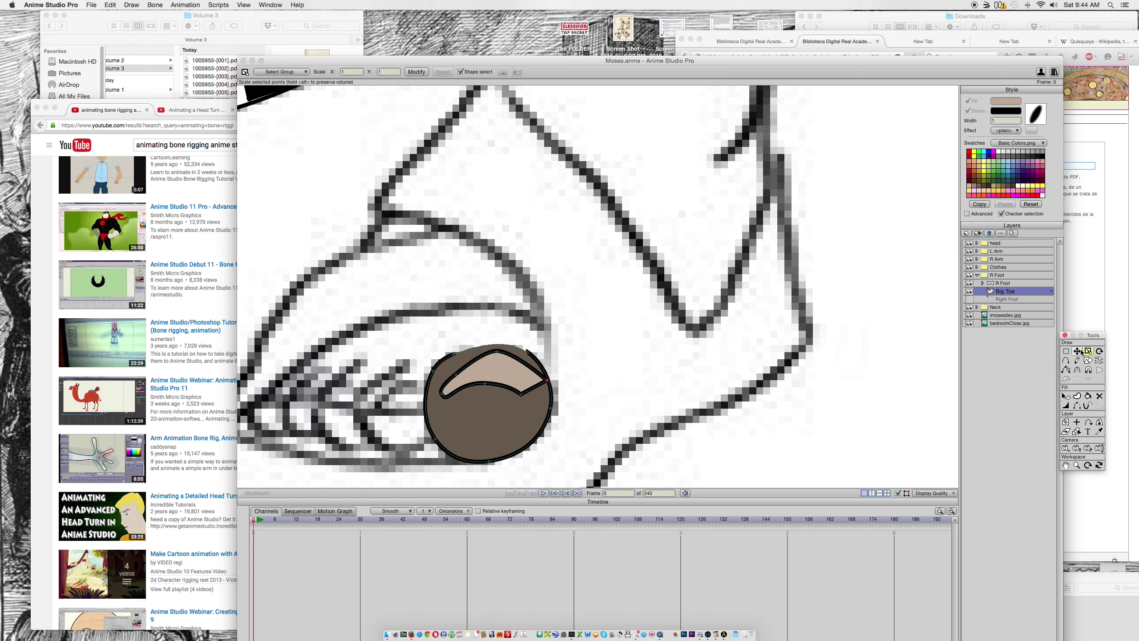
click(1076, 352)
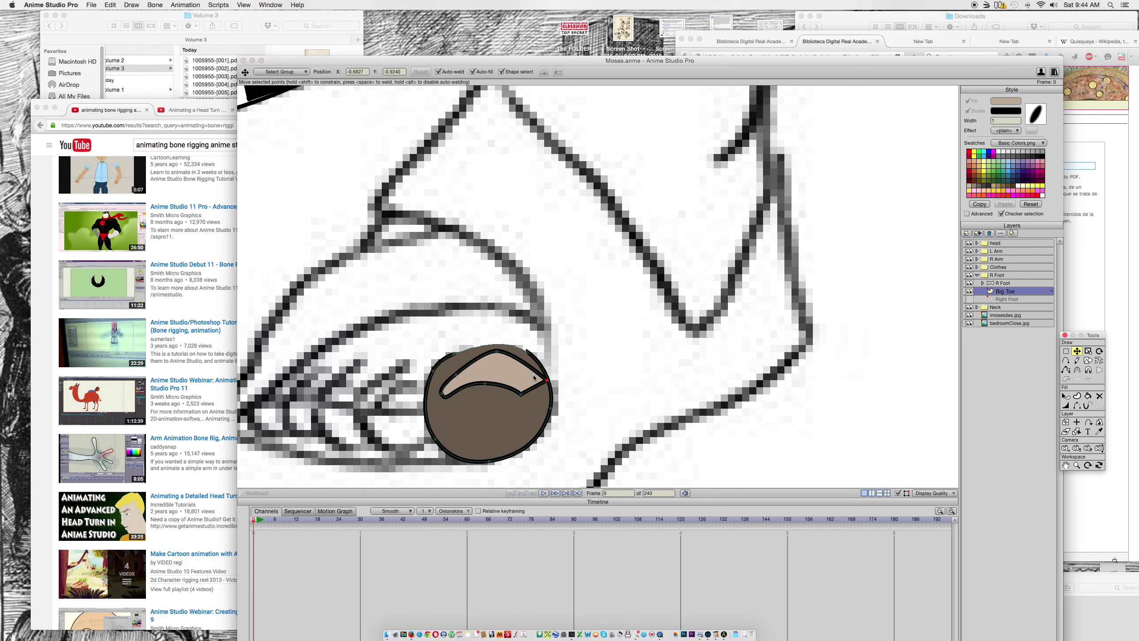
click(546, 380)
drag(498, 352, 513, 352)
click(1077, 369)
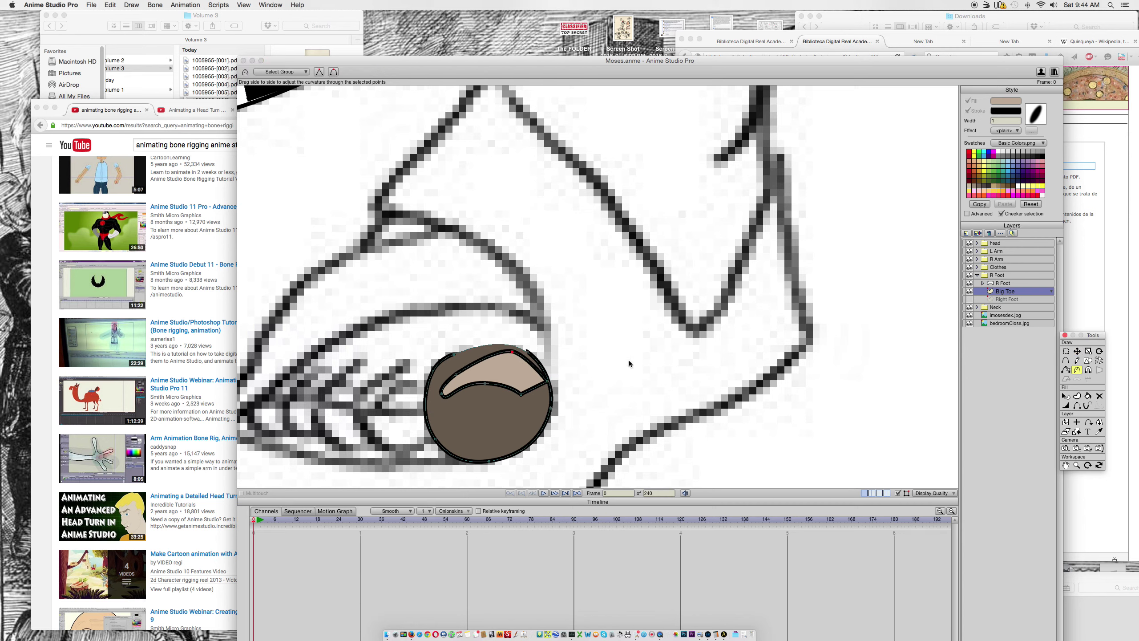
drag(600, 348, 819, 317)
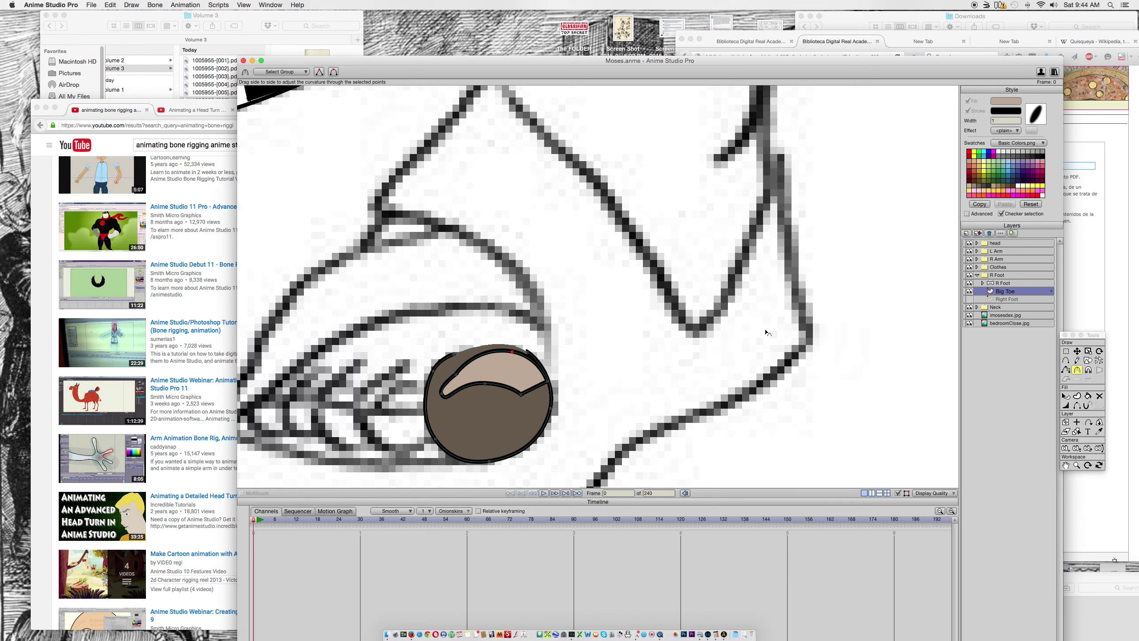
Step: Reposition the toenail's upper-left edge points and sharpen the curvature of its left tip into a corner
click(1077, 351)
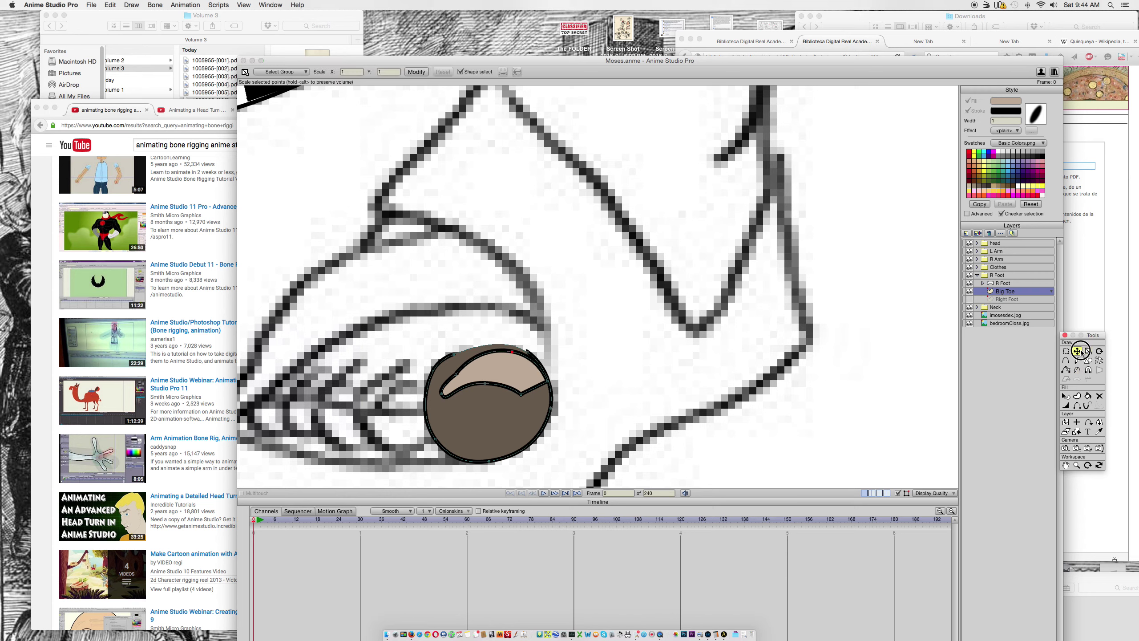
drag(462, 376, 462, 366)
scroll(465, 367, down, 8)
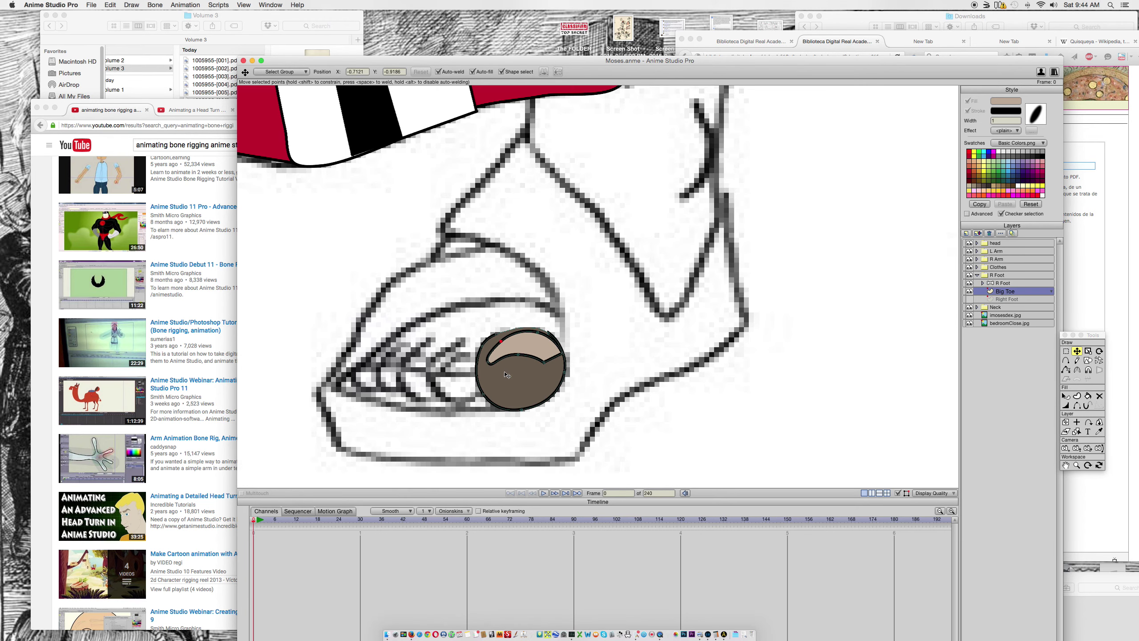
scroll(509, 372, up, 8)
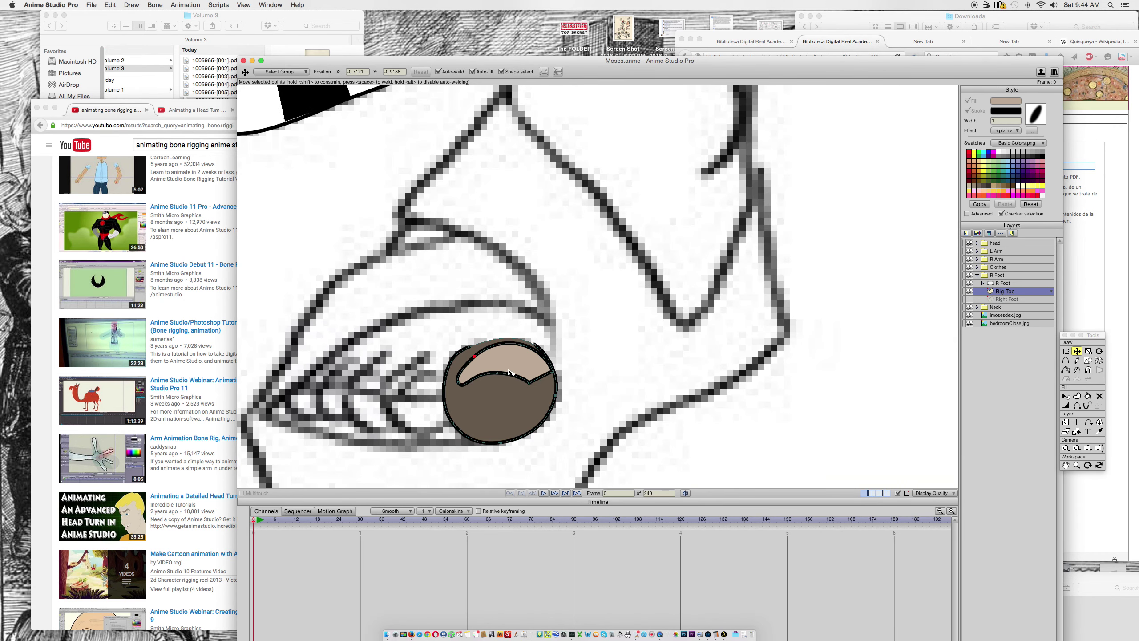
drag(525, 346, 486, 357)
click(1078, 372)
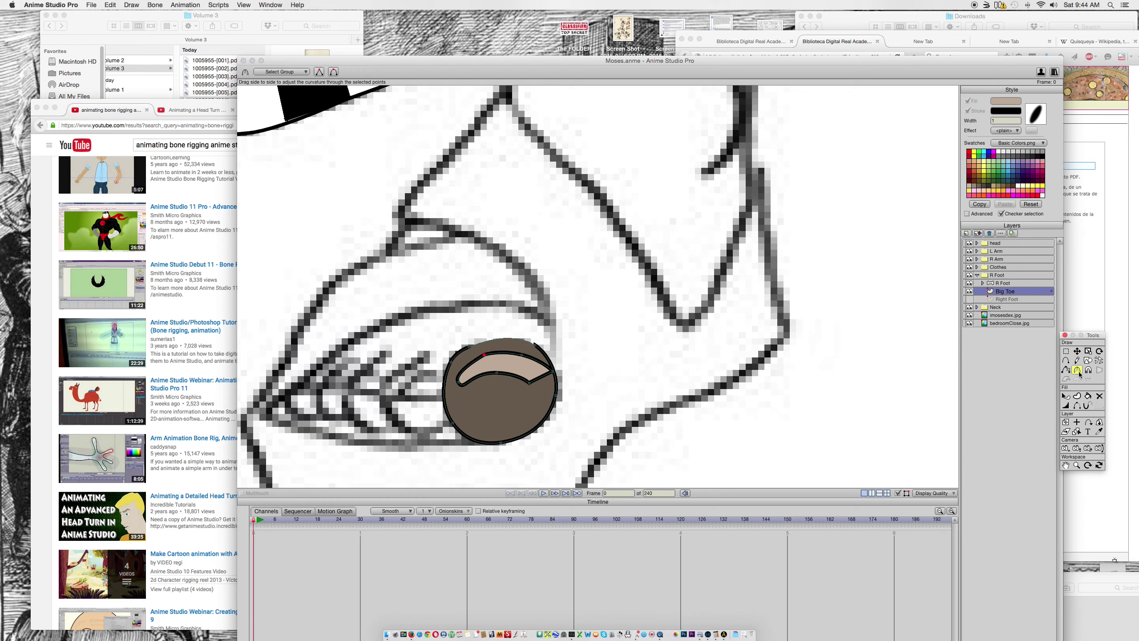
drag(458, 382, 381, 357)
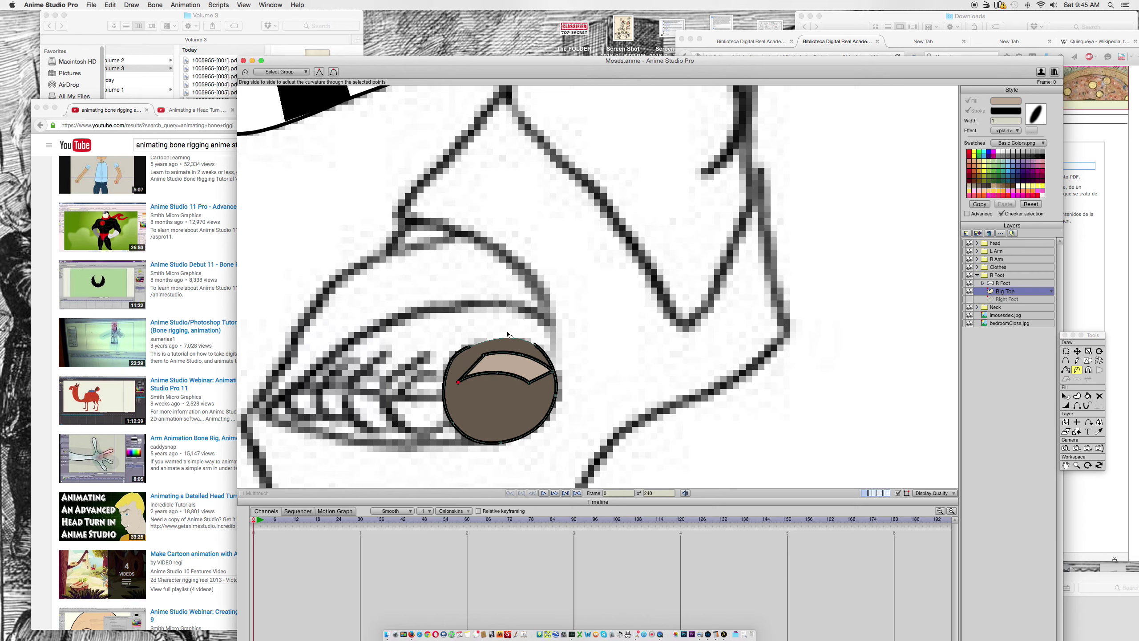
Step: Adjust the curvature of the toenail's upper-left point and move its left tip out to the big toe's left edge
click(1077, 350)
click(479, 353)
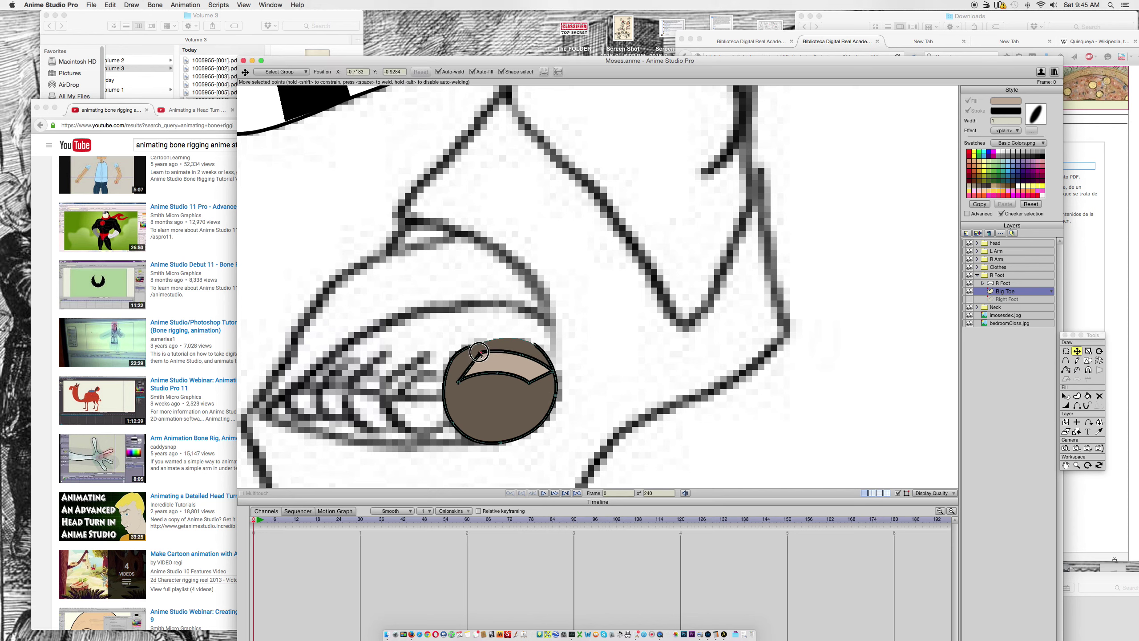
click(1077, 370)
drag(567, 333, 695, 320)
click(1077, 353)
double_click(482, 354)
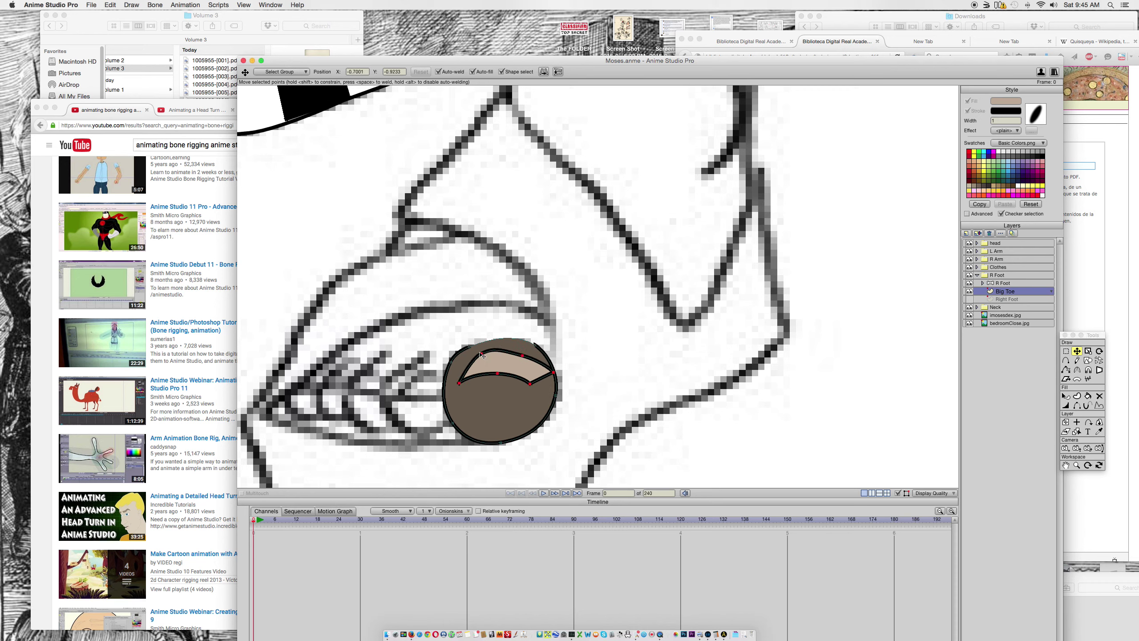
drag(482, 353, 451, 373)
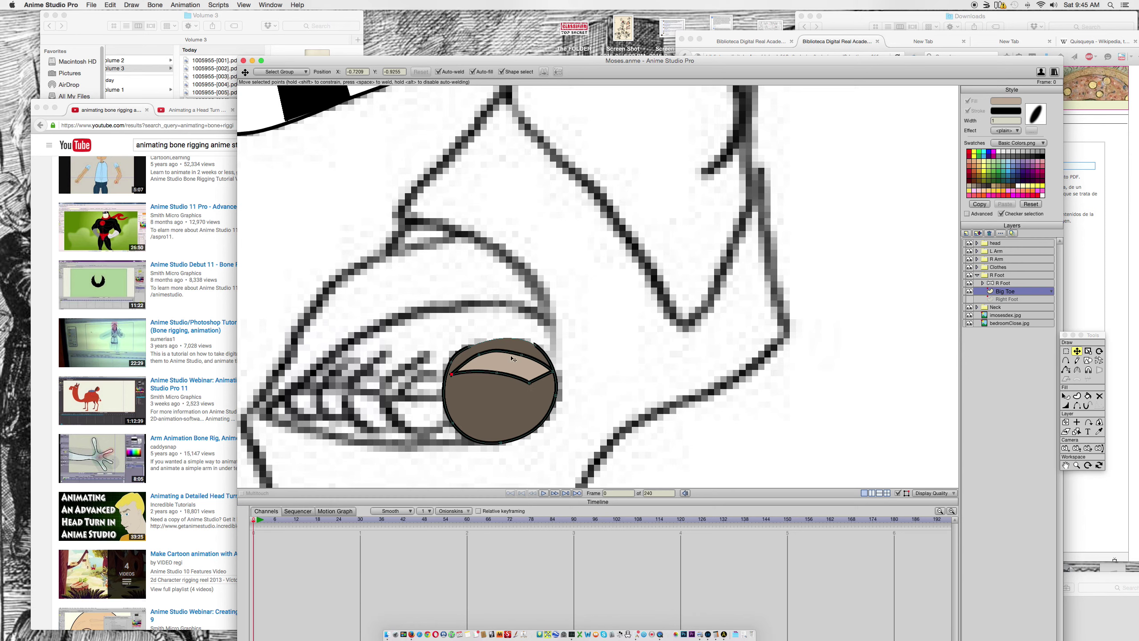
Step: Move the toenail's right tip just inside the toe outline and check it against the sketch by toggling the Big Toe layer
click(494, 350)
drag(522, 355, 549, 368)
click(552, 370)
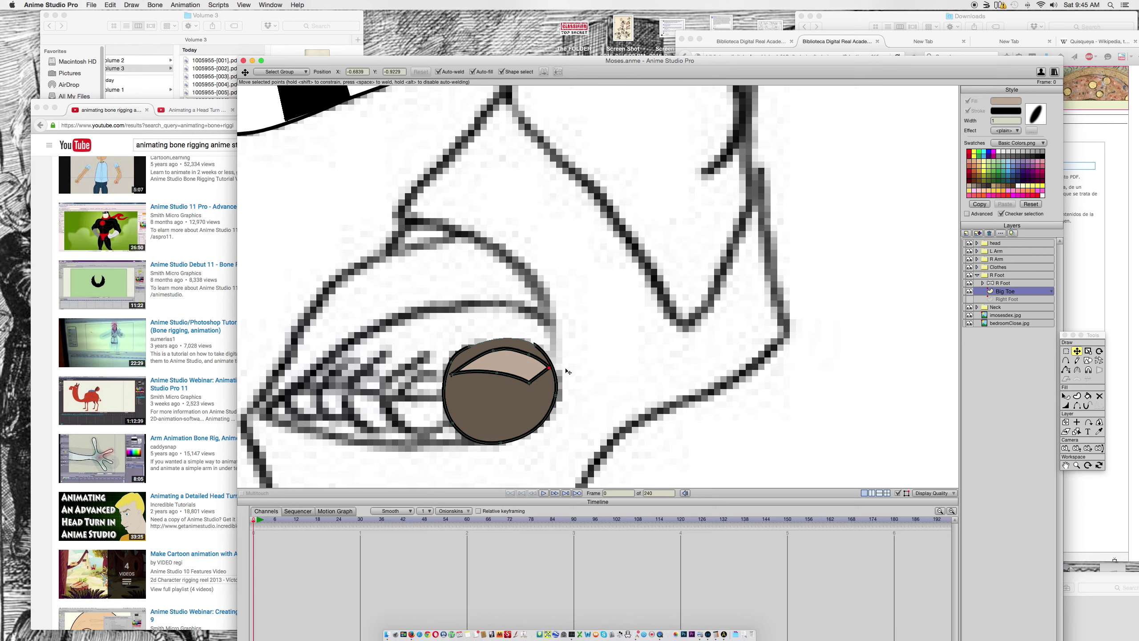
click(968, 292)
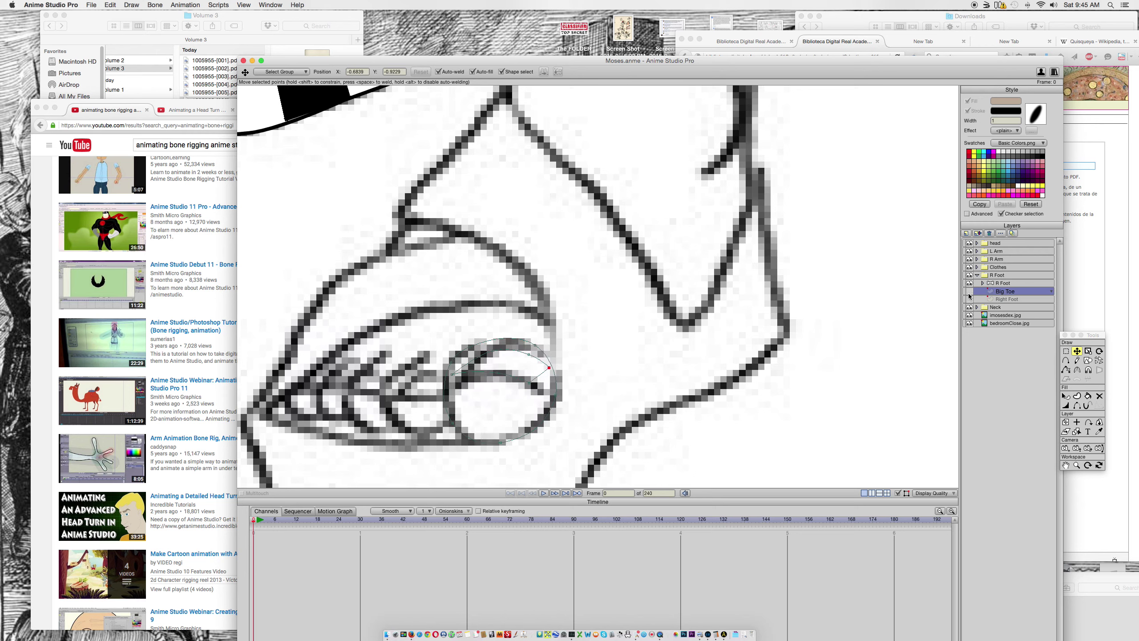
click(969, 293)
Step: Adjust the left-hand points of the toenail and the big toe's outline to refine the nail's shape
scroll(692, 311, up, 2)
scroll(692, 311, down, 3)
scroll(692, 311, down, 3)
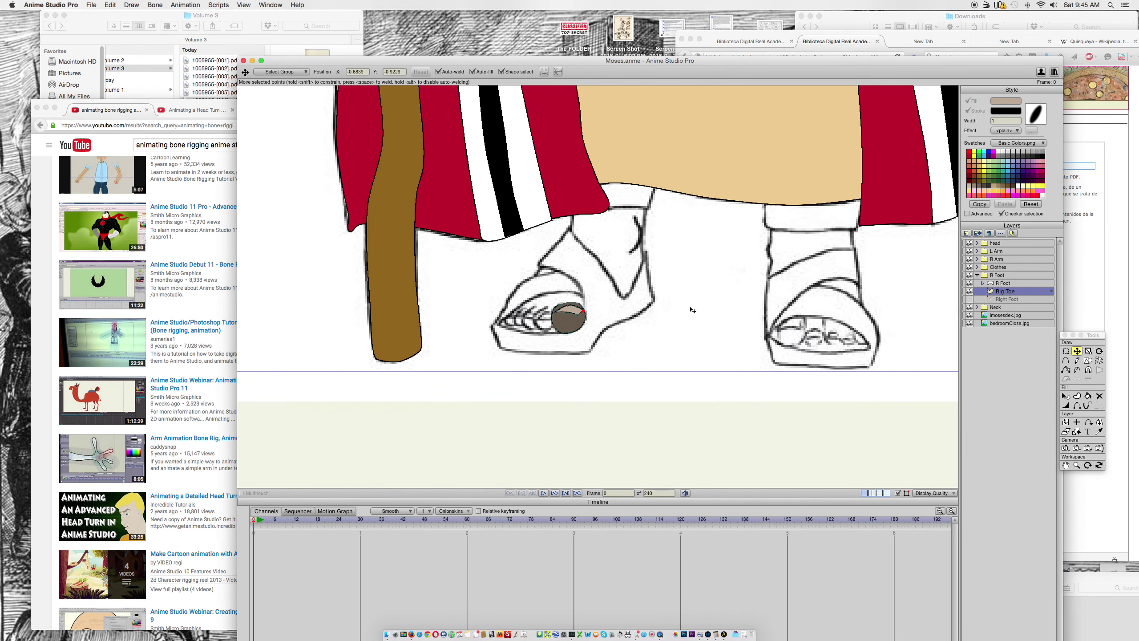
scroll(691, 310, up, 3)
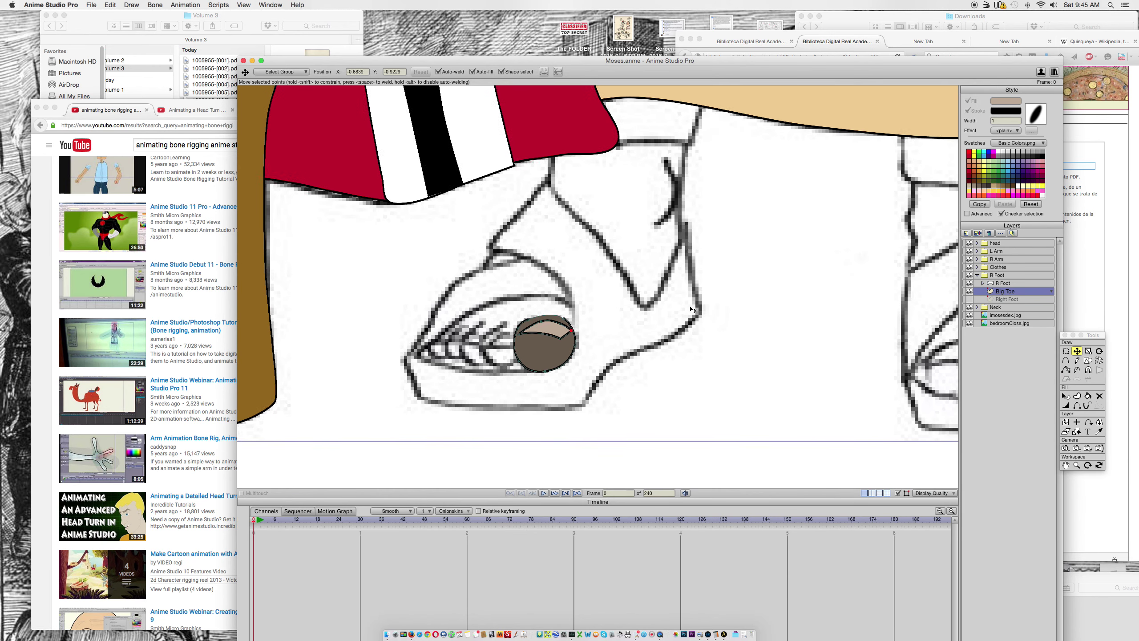
scroll(692, 311, up, 2)
click(533, 352)
drag(533, 352, 492, 359)
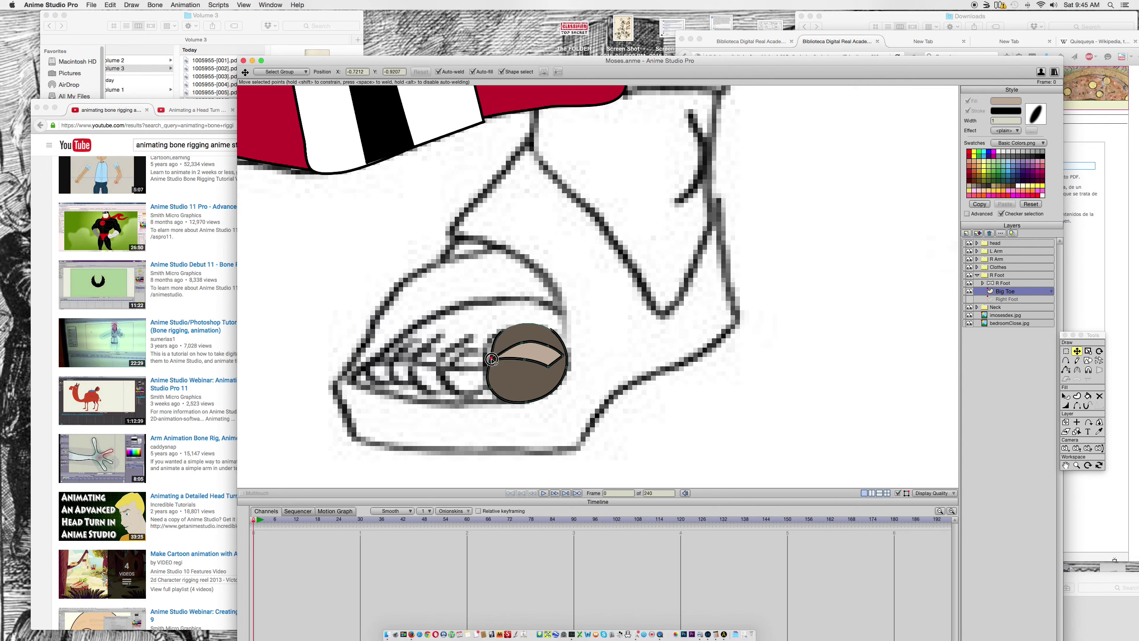
click(500, 390)
drag(533, 360, 496, 355)
click(521, 359)
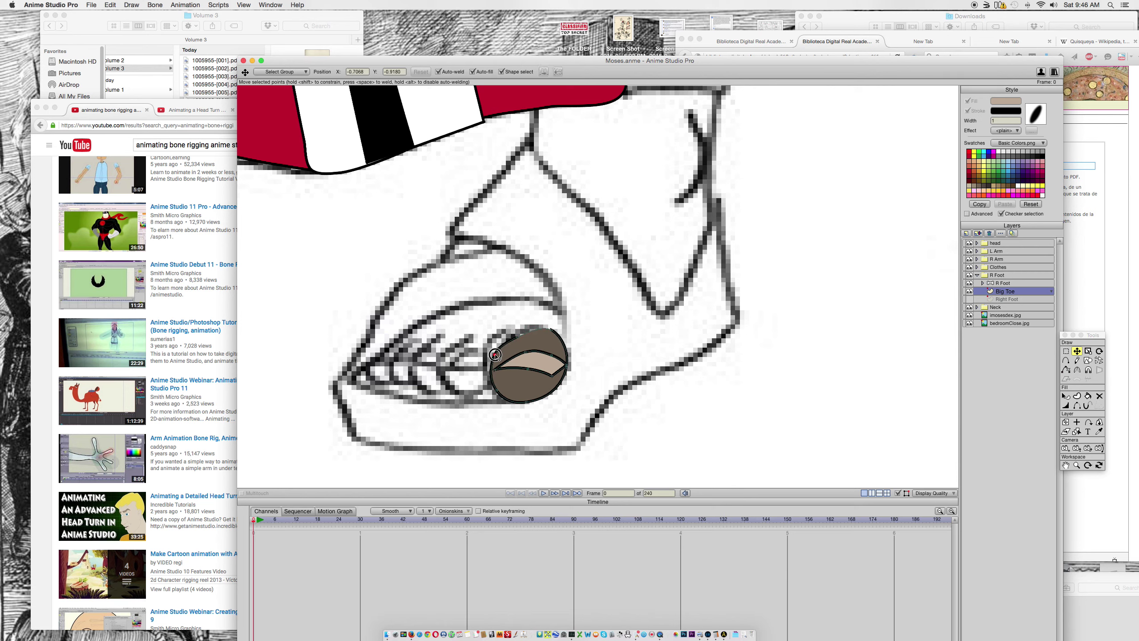
Step: Reshape the big toe's upper and right outline, and move the toenail's left-hand points to square off the nail
click(555, 334)
drag(555, 334, 496, 362)
double_click(551, 365)
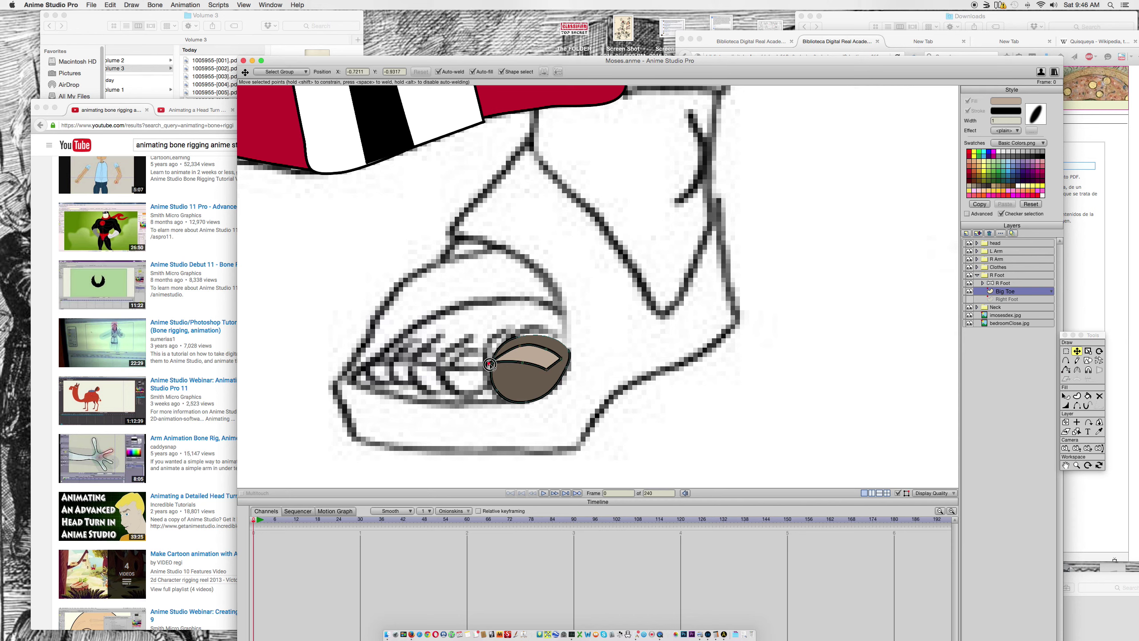
click(518, 346)
drag(518, 346, 511, 353)
click(628, 352)
drag(567, 373, 568, 376)
Step: Duplicate the Big Toe layer, name the copy 2toe, and place it directly below Big Toe
drag(990, 299, 998, 298)
click(977, 233)
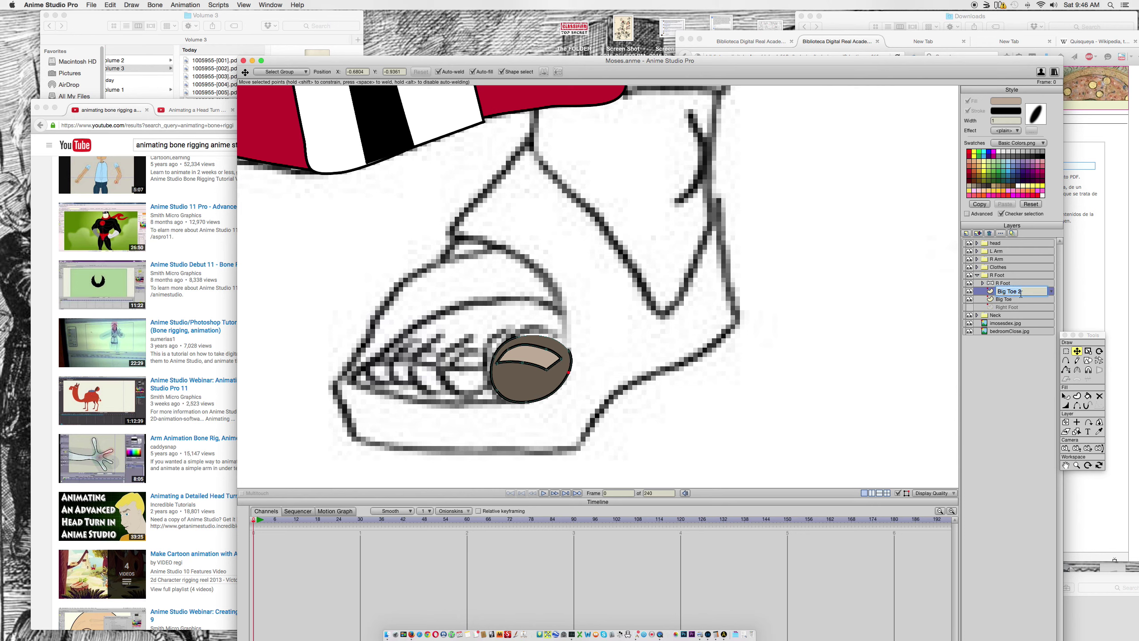
text(2toe)
key(Return)
click(1002, 293)
mouse_move(1021, 295)
mouse_down()
mouse_move(1017, 304)
mouse_move(1034, 307)
mouse_up()
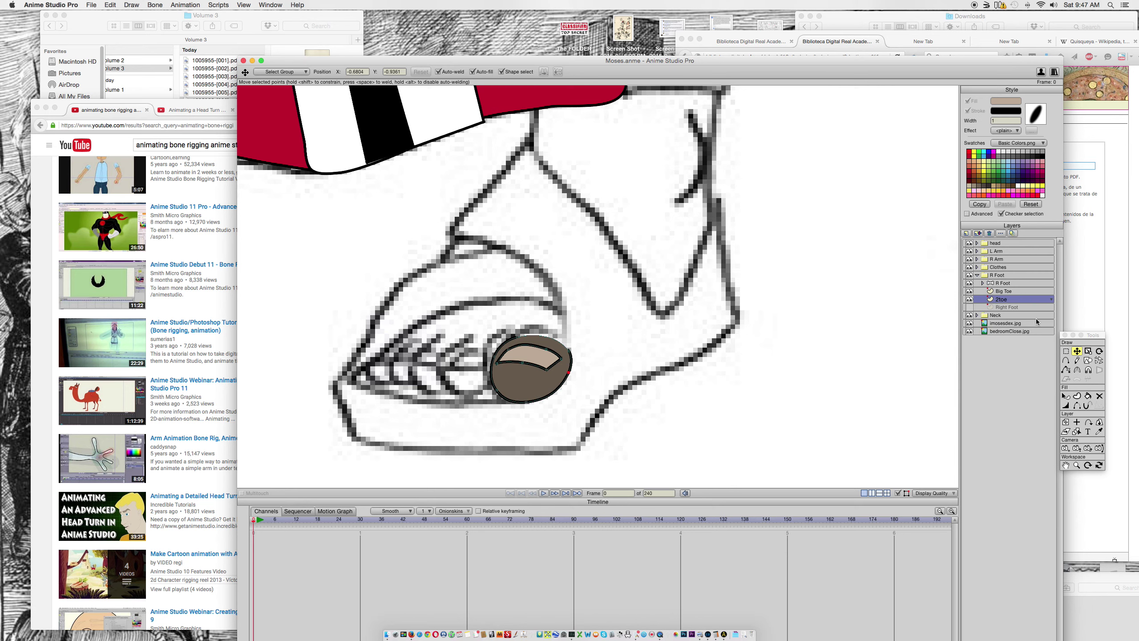
Step: Select the toe and toenail in the 2toe layer and move them left over the sketched second toe
click(1067, 351)
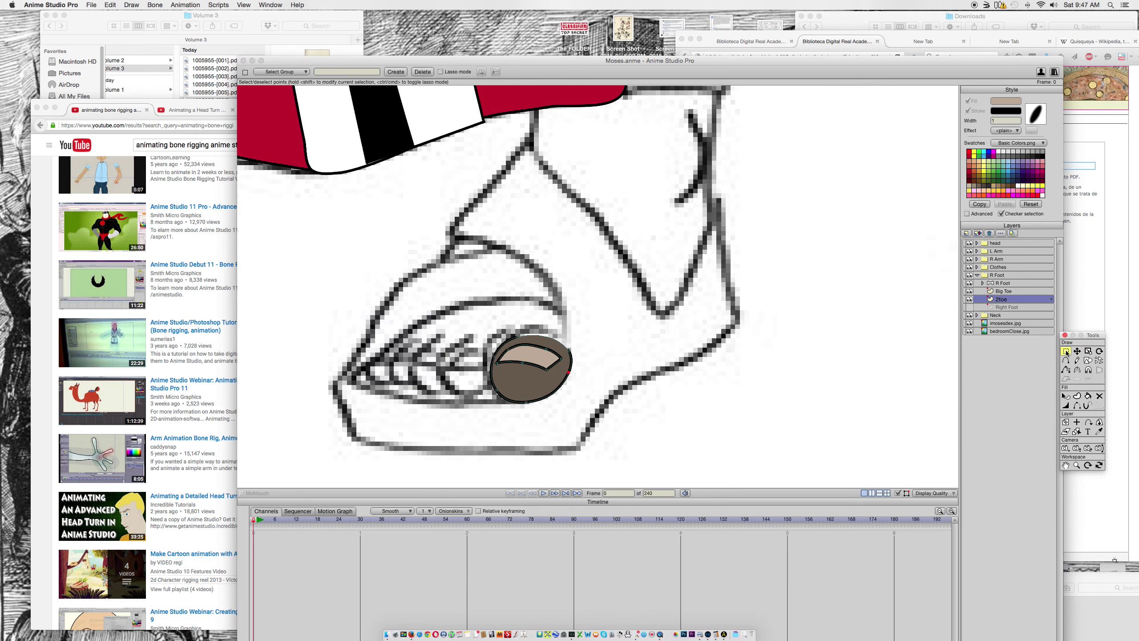
click(1004, 298)
click(1077, 351)
drag(499, 390, 429, 359)
key(super+c)
key(super+z)
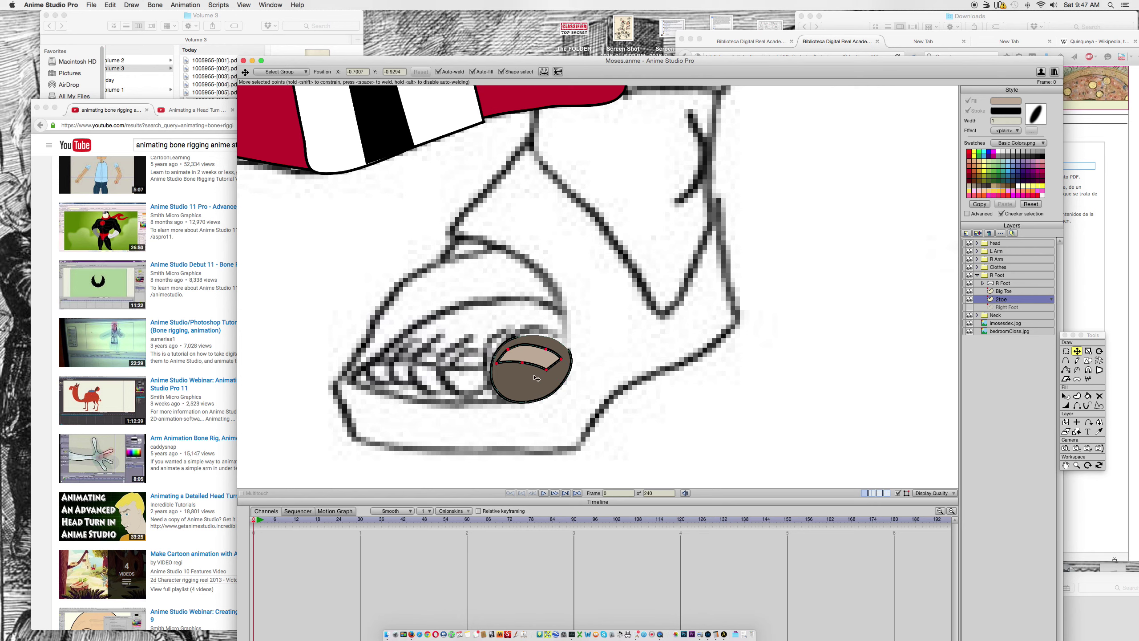
drag(536, 378, 461, 366)
key(super+v)
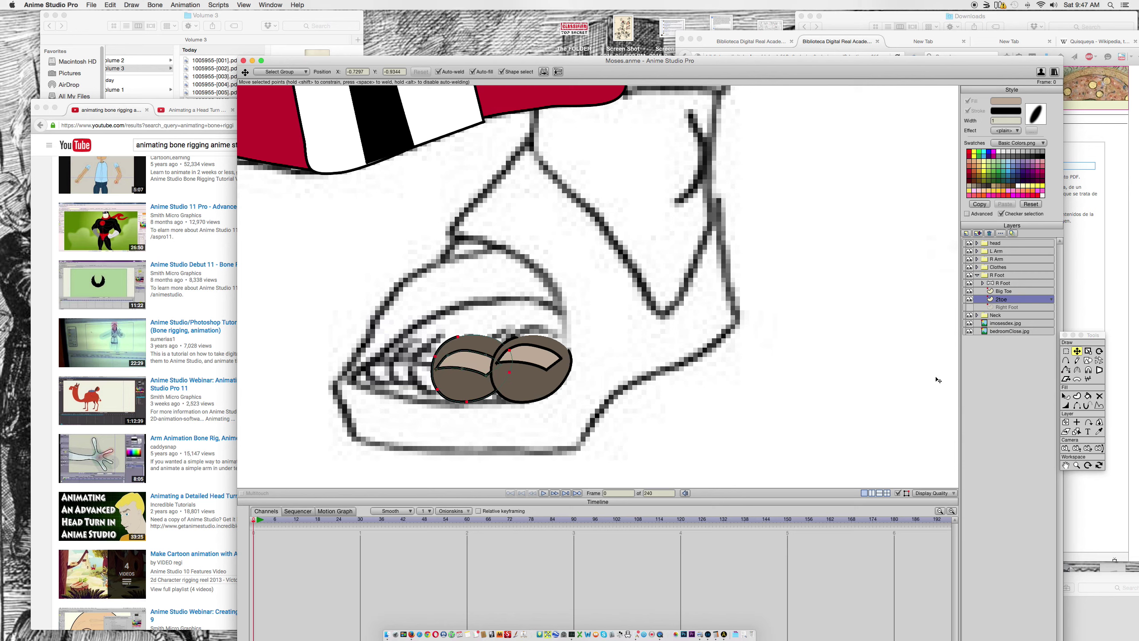
Step: Scale down the second toe and its toenail so they are smaller than the big toe
click(1087, 351)
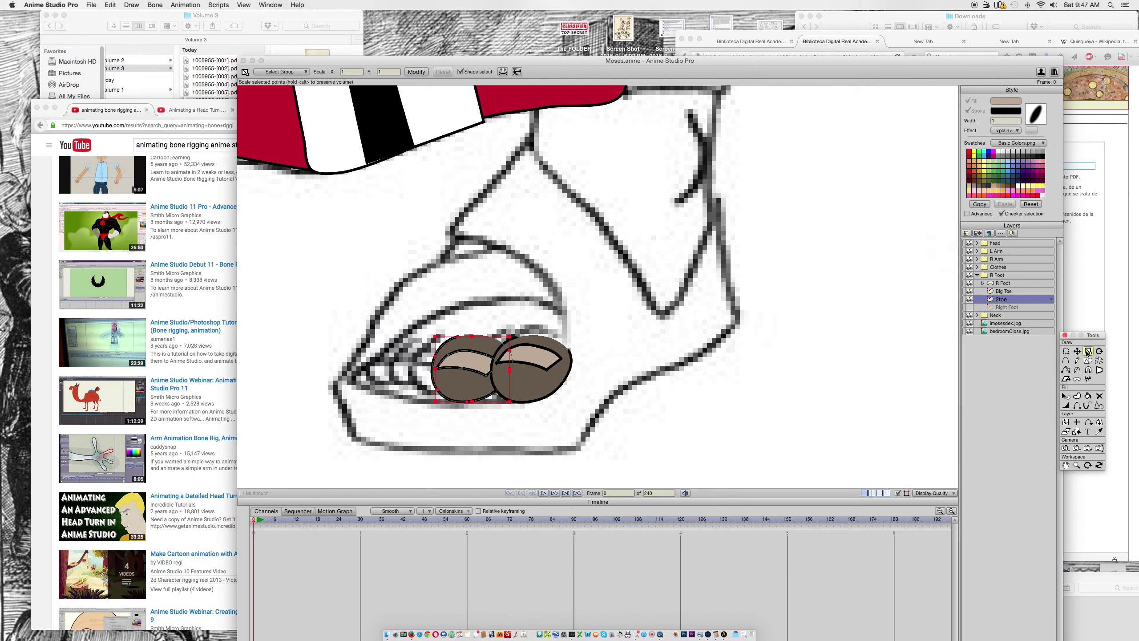
drag(509, 339, 488, 359)
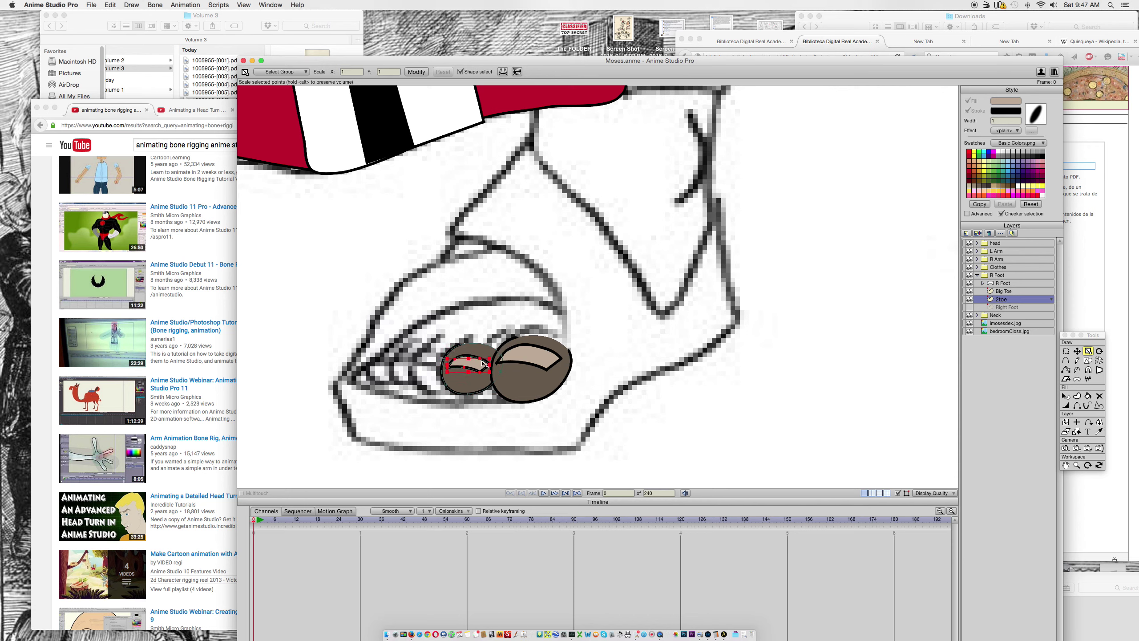
click(477, 364)
click(1076, 351)
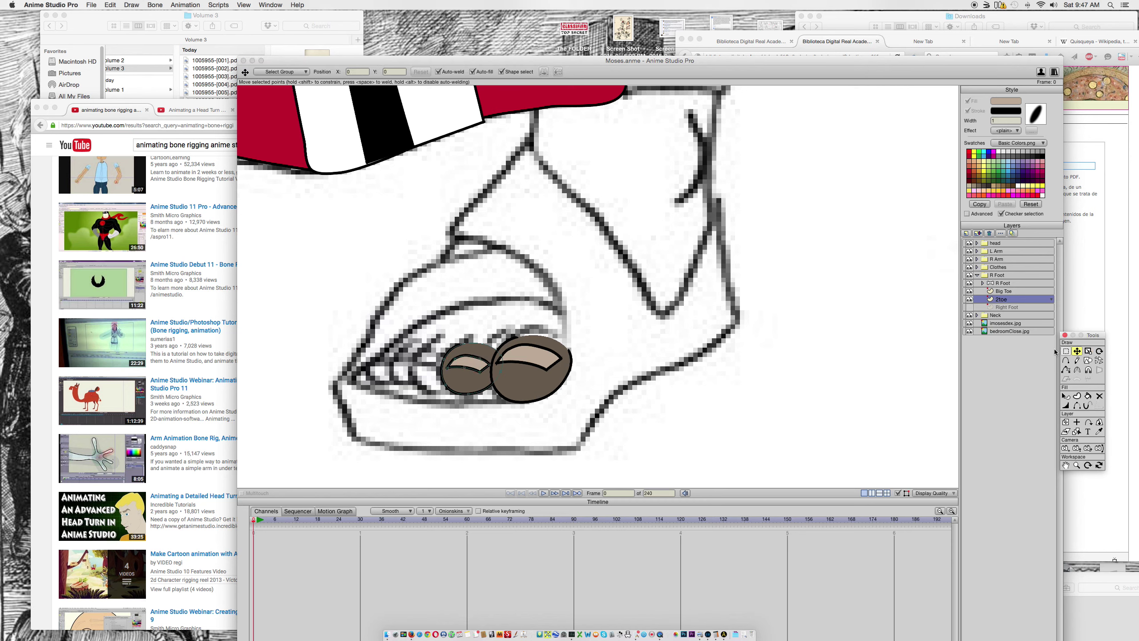
Step: Add a point to the second toe's upper-left outline and move it inward to refine the curve
click(470, 337)
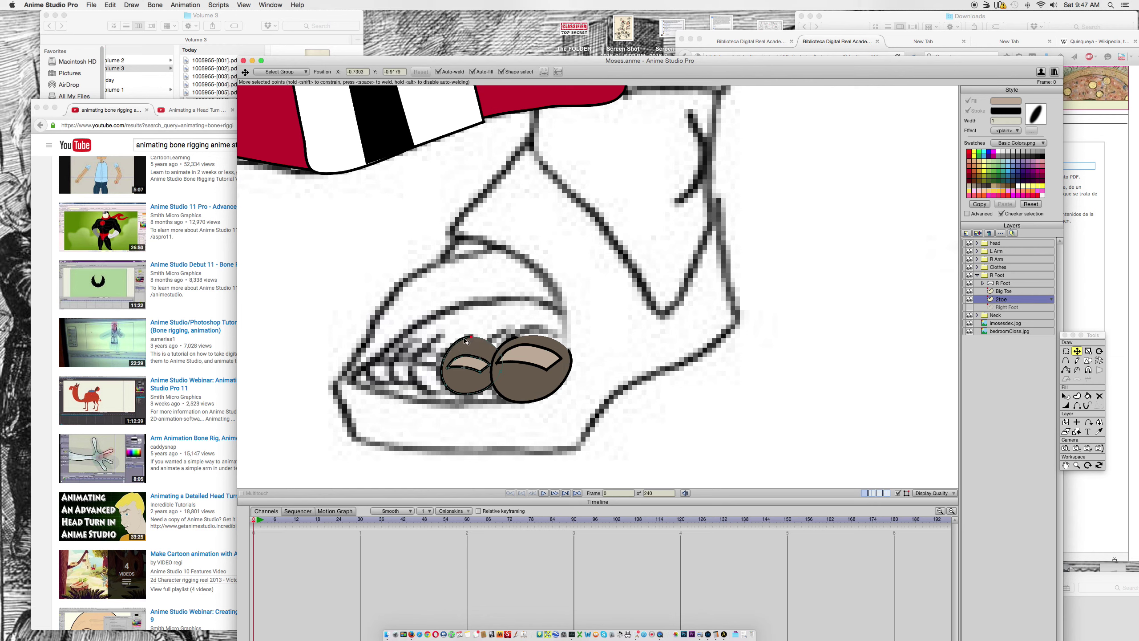
click(1067, 361)
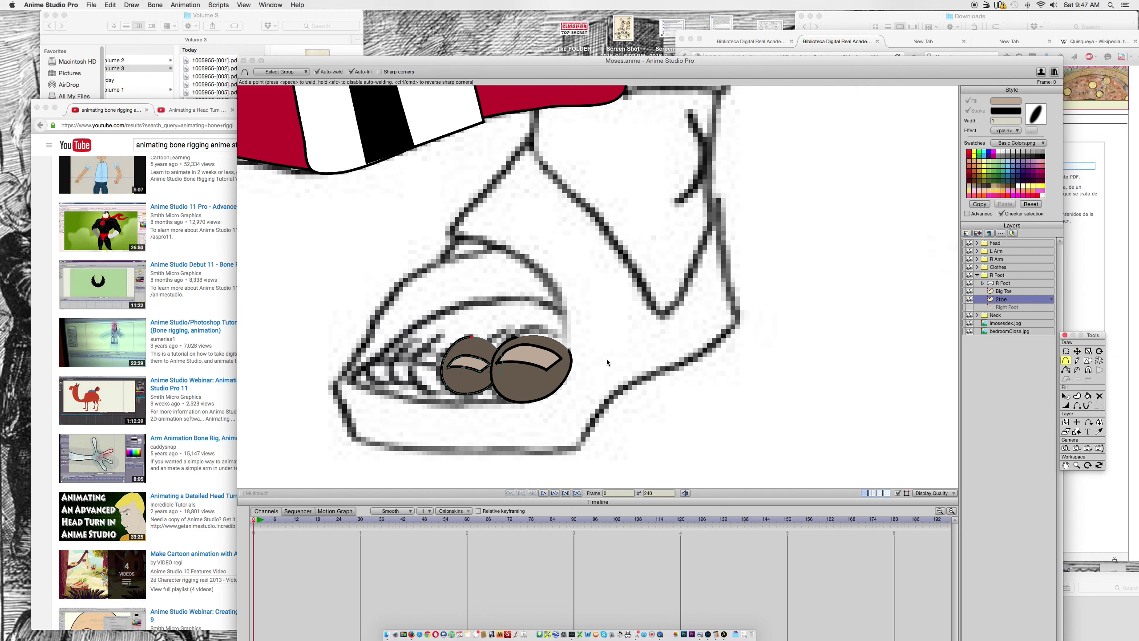
click(451, 349)
click(1090, 337)
click(1078, 351)
drag(454, 352, 460, 350)
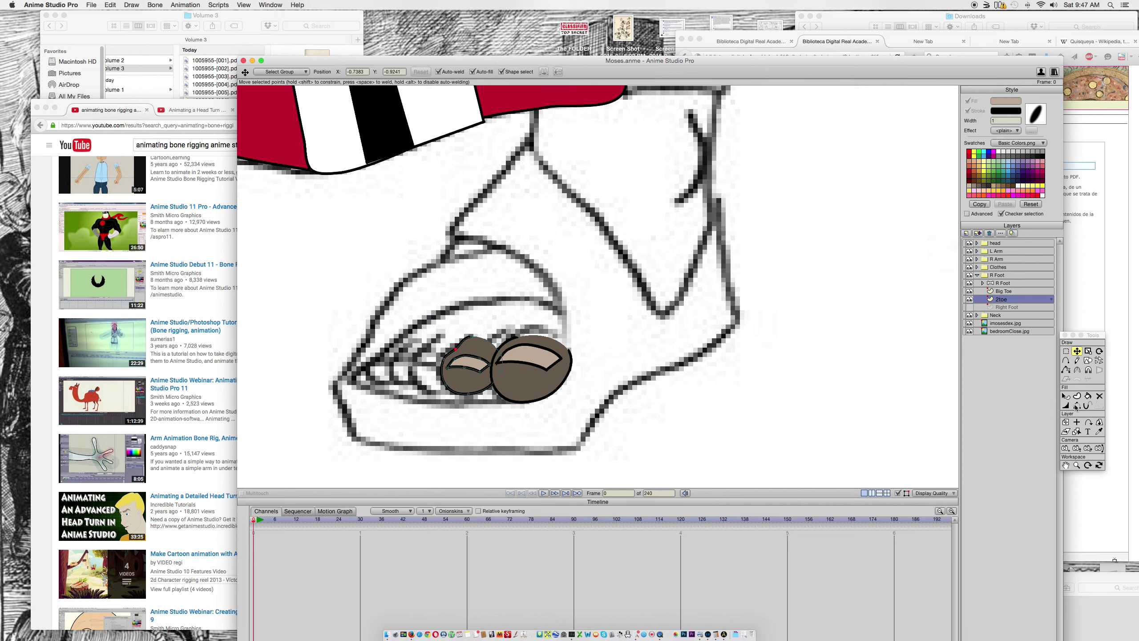
Step: Adjust the curvature of the second toe's upper-left outline and move its left-hand point to round off the side
click(1077, 370)
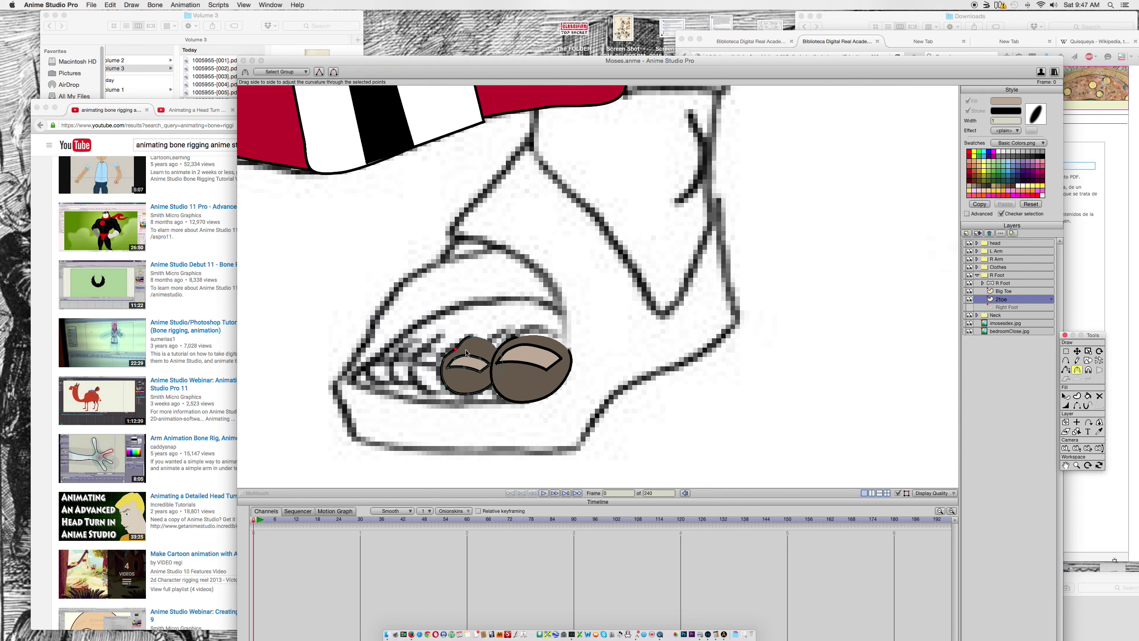
click(412, 351)
click(1077, 351)
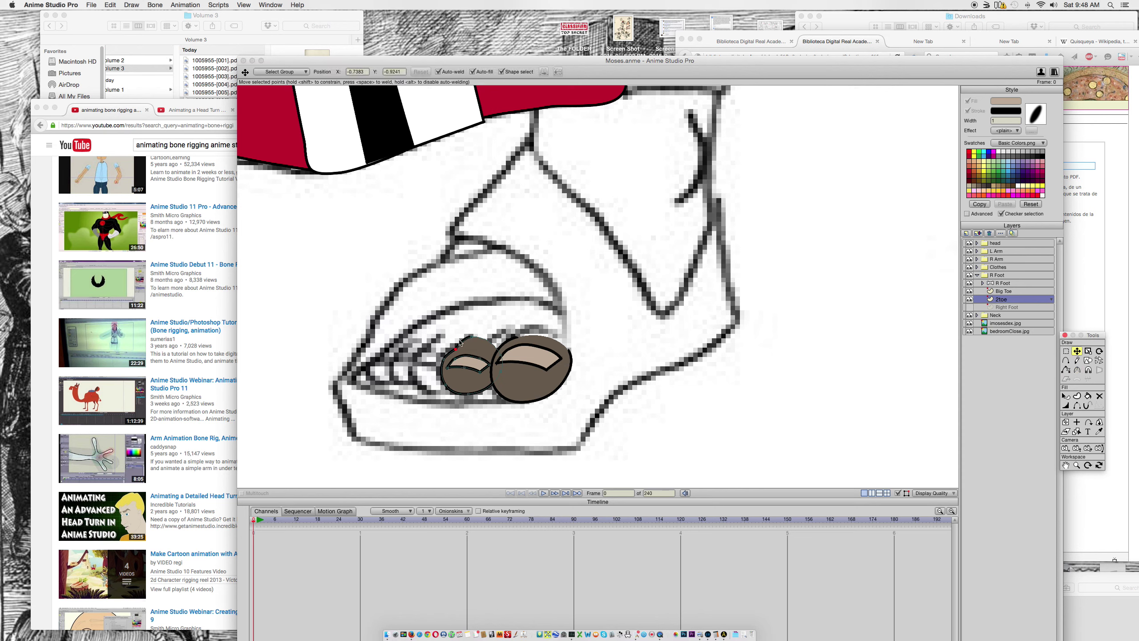
mouse_move(453, 346)
mouse_down()
mouse_move(439, 361)
mouse_move(460, 359)
mouse_move(434, 364)
mouse_move(443, 367)
mouse_up()
Step: Duplicate the 2toe layer, name the copy 3toe, and place it directly below 2toe
click(979, 233)
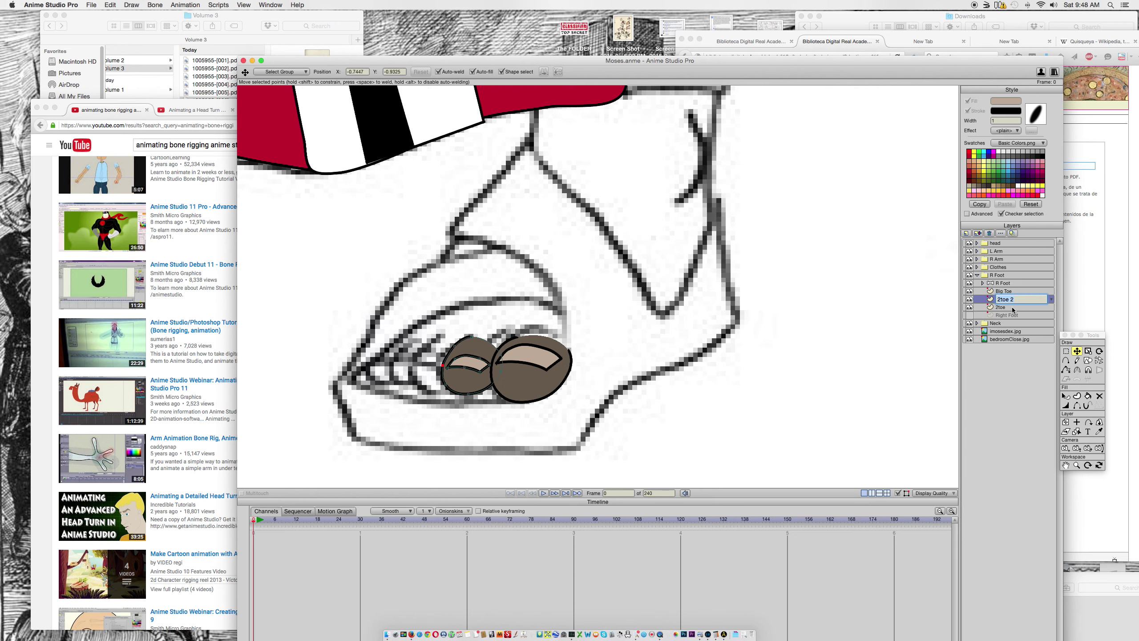
text(3toe)
drag(1013, 300, 1015, 310)
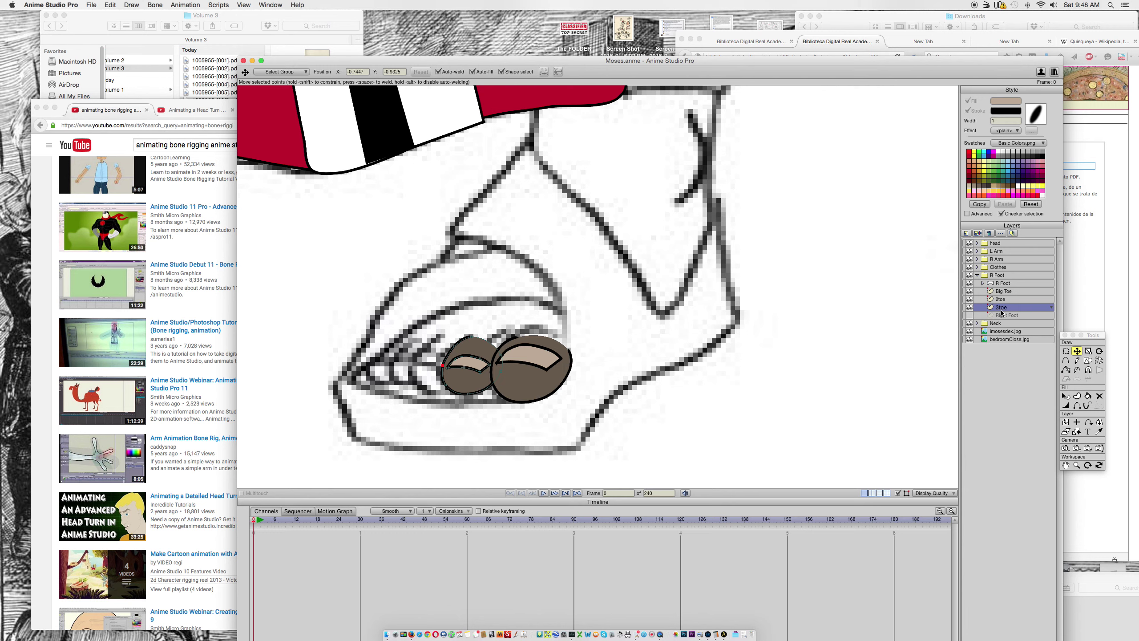
Step: Move the toe and toenail in the 3toe layer left over the sketched third toe
click(464, 350)
drag(464, 350, 431, 348)
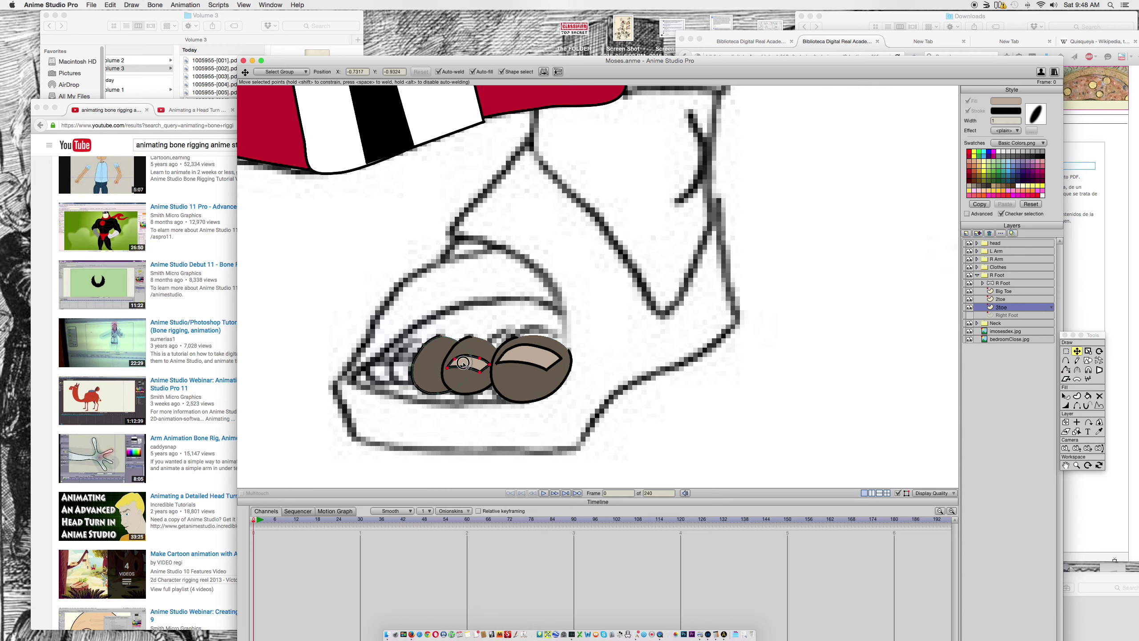
drag(469, 364, 437, 363)
key(super+z)
Step: Scale down the third toe and its toenail so they are slightly smaller than the second toe
click(1071, 354)
click(1088, 351)
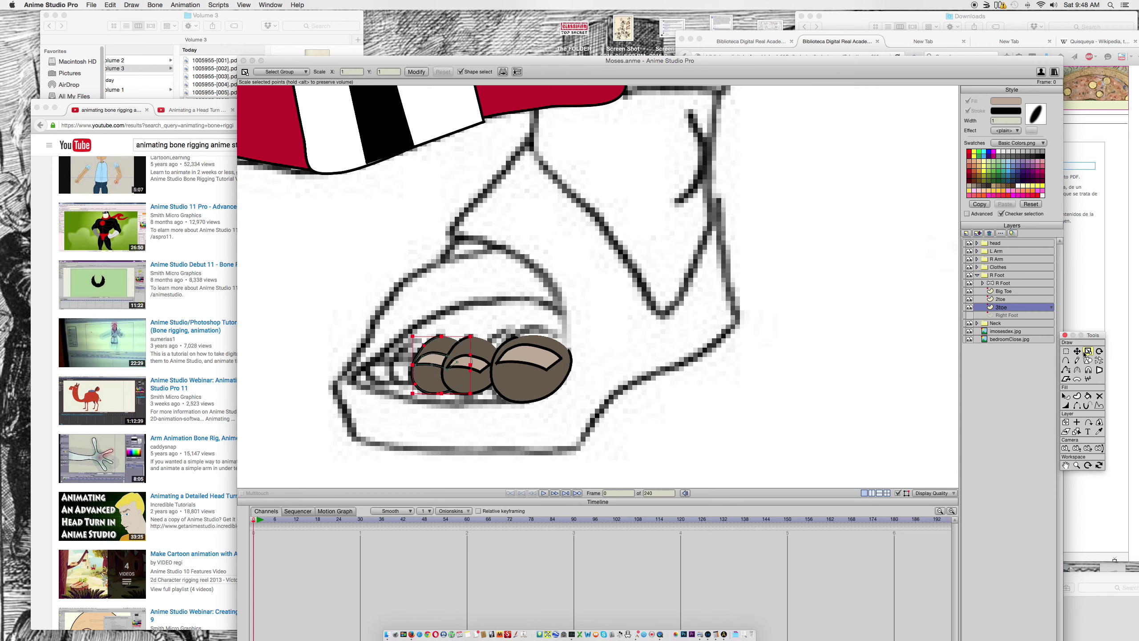
drag(470, 393, 467, 392)
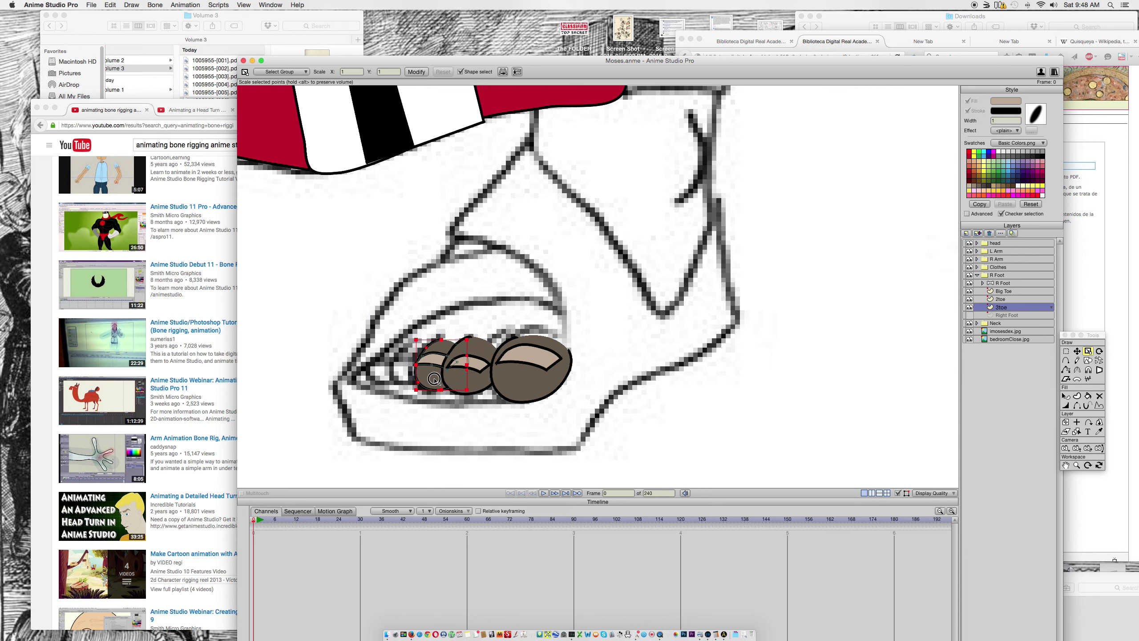
click(418, 358)
drag(415, 355, 420, 360)
Step: Switch to Firefox, check the recent downloads, and open the Obra (parte 7) link in a new tab to download it
click(1076, 244)
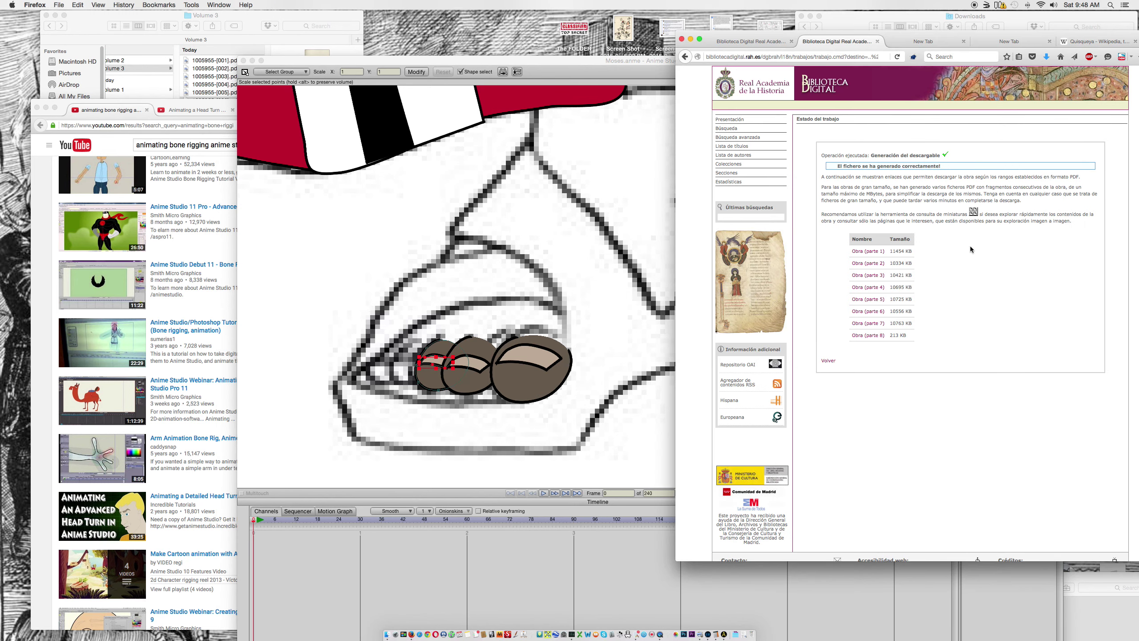
click(1047, 56)
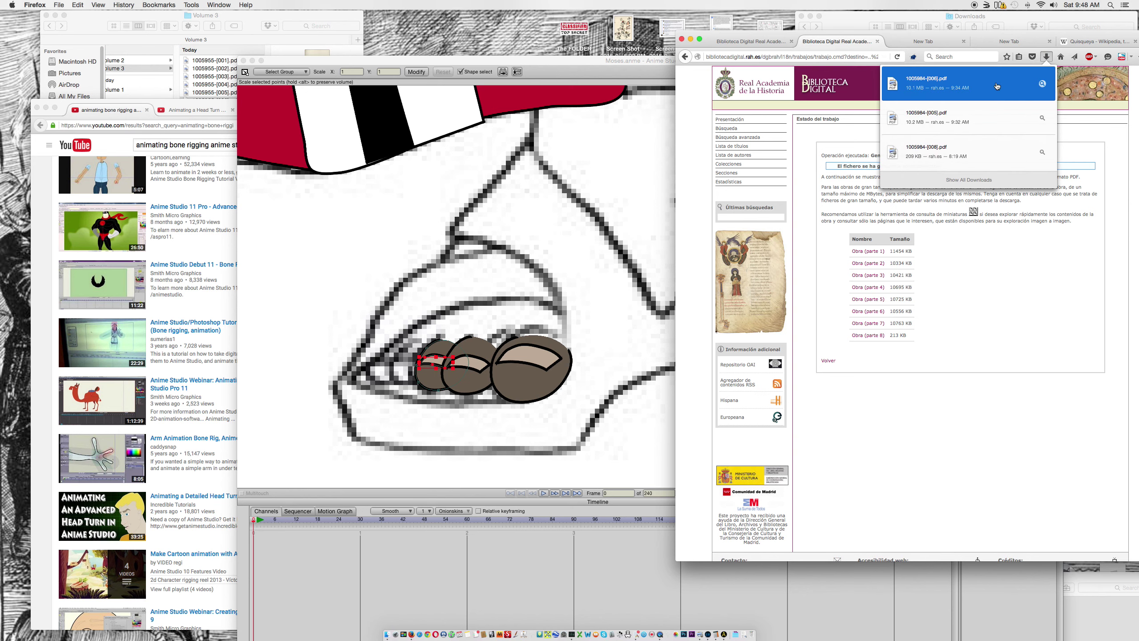
click(992, 242)
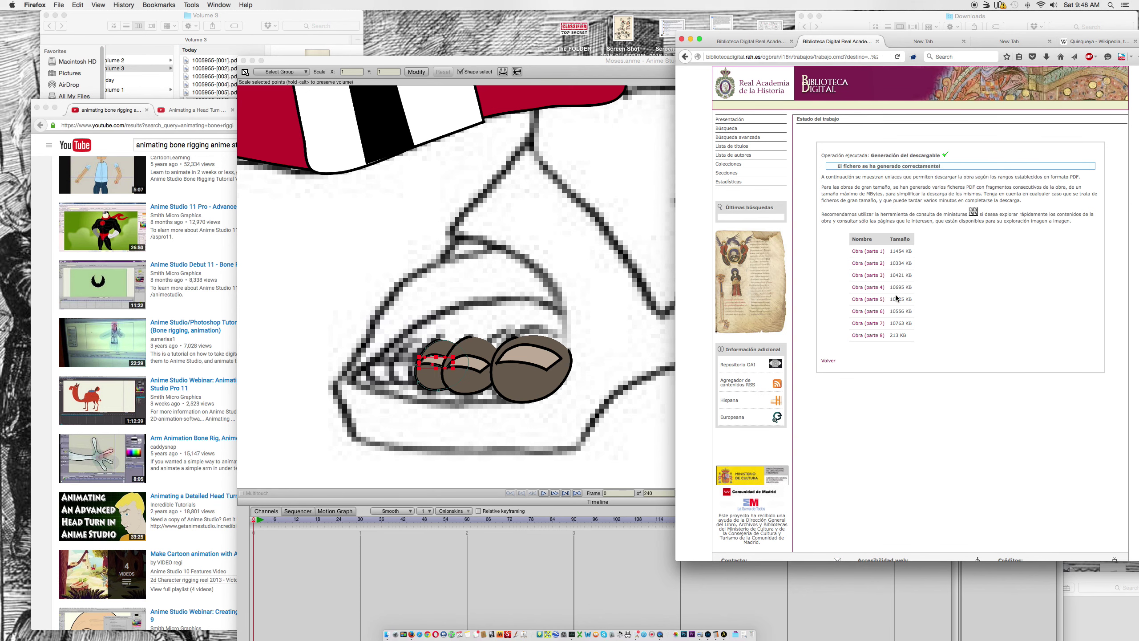
right_click(878, 322)
click(889, 327)
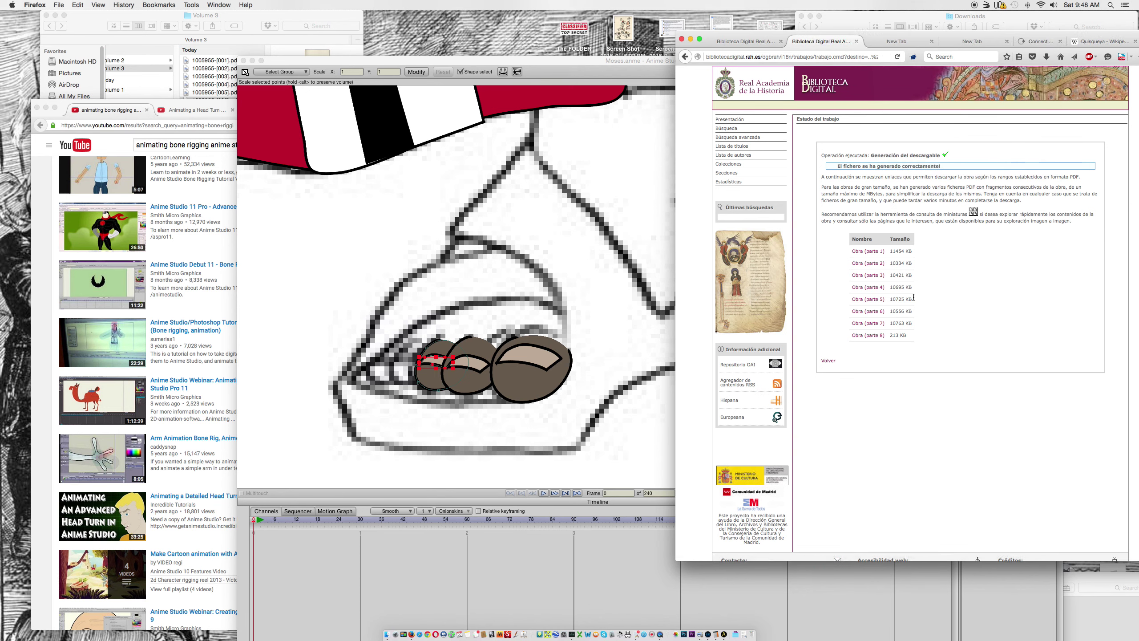
click(1109, 169)
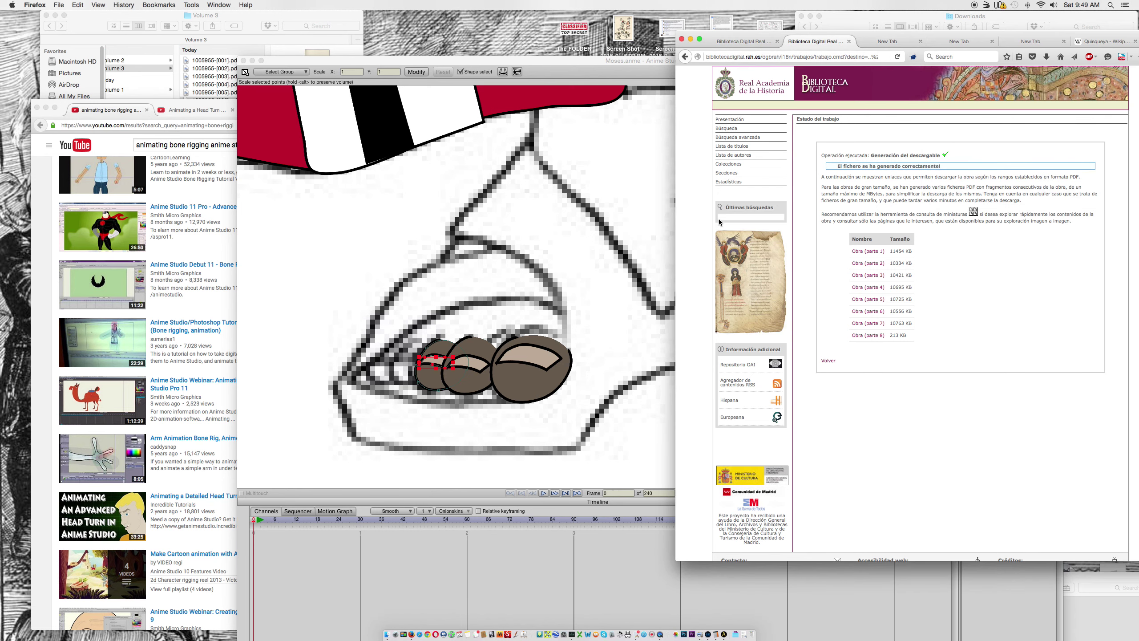
Step: Switch back to Anime Studio Pro, duplicate the 3toe layer, and name the copy 4toe
click(619, 230)
click(1077, 351)
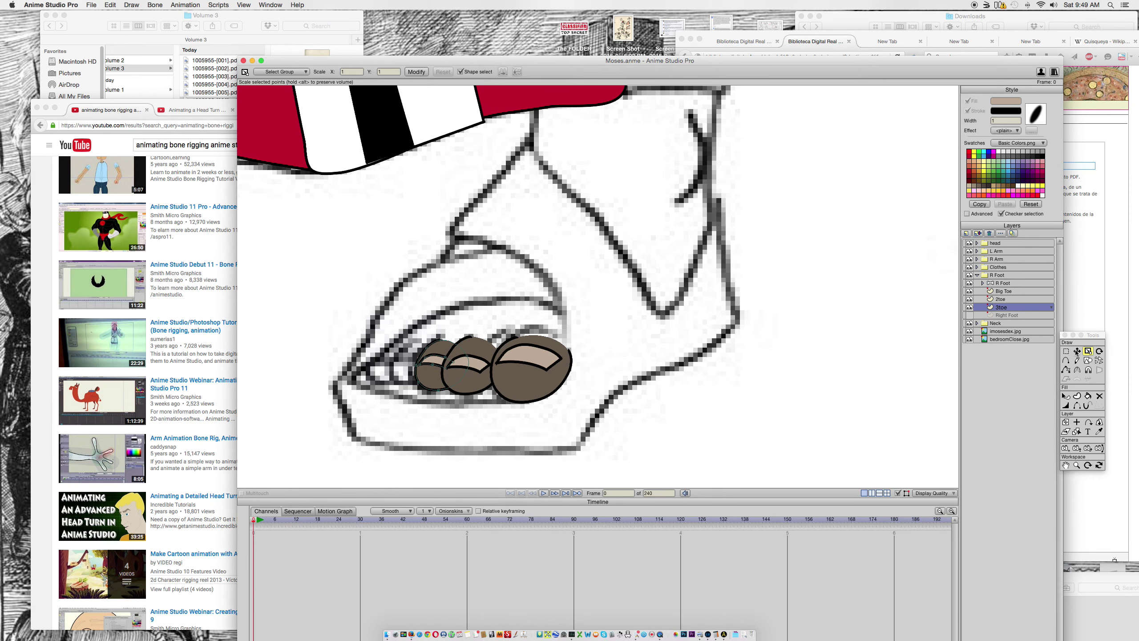
click(1011, 311)
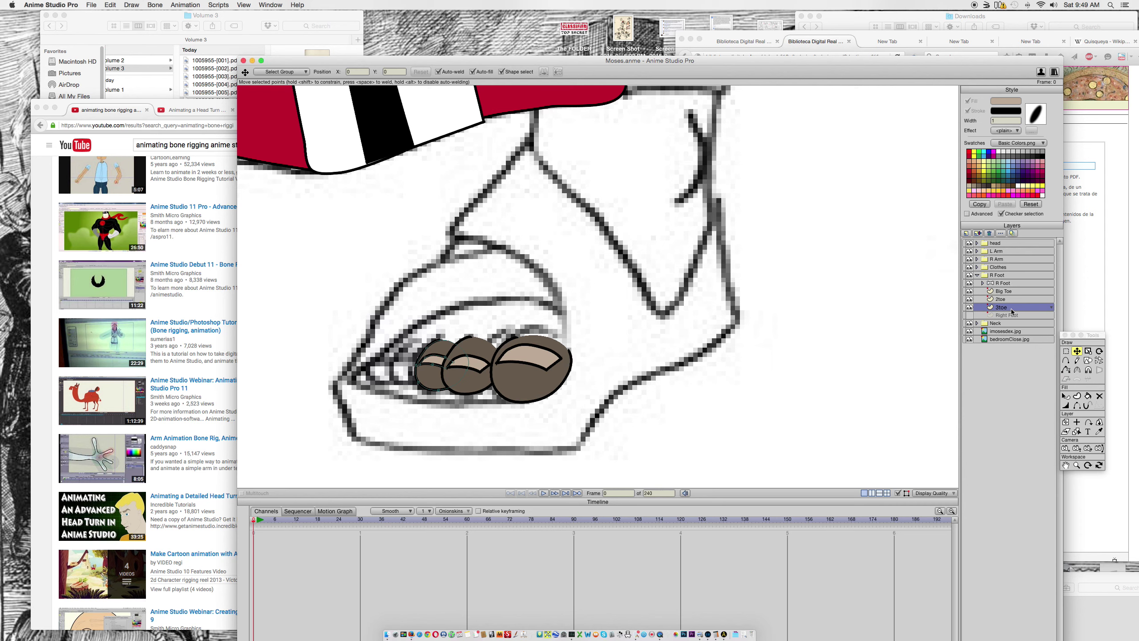
click(977, 233)
text(4toe)
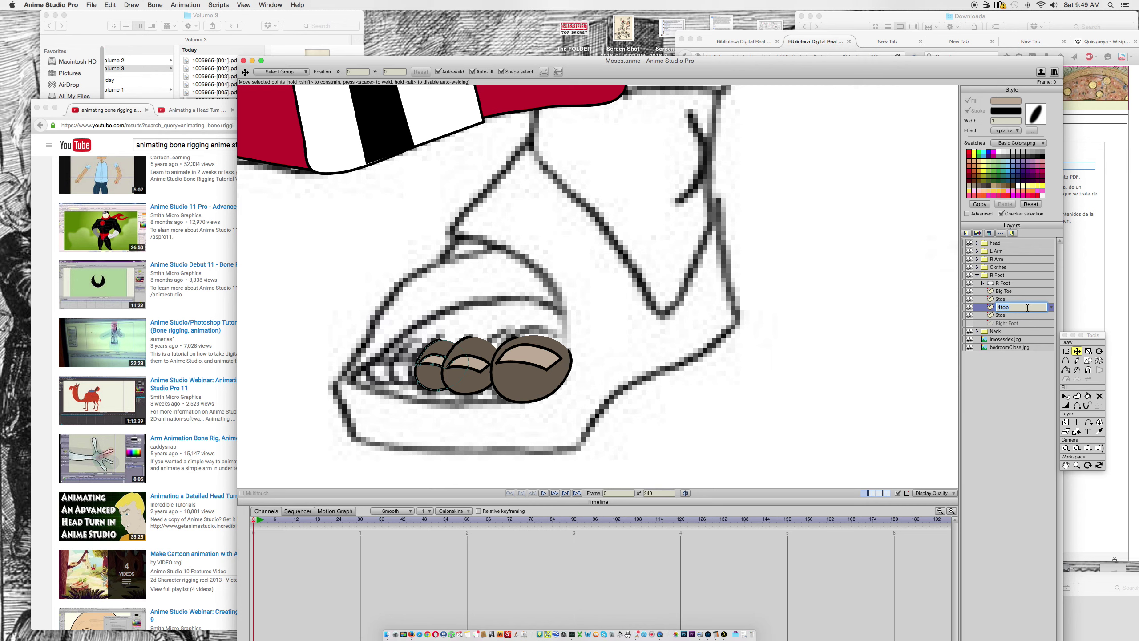
key(Return)
Step: Move the fourth toe and its toenail left over the sketch, and place the 4toe layer directly below 3toe
click(428, 374)
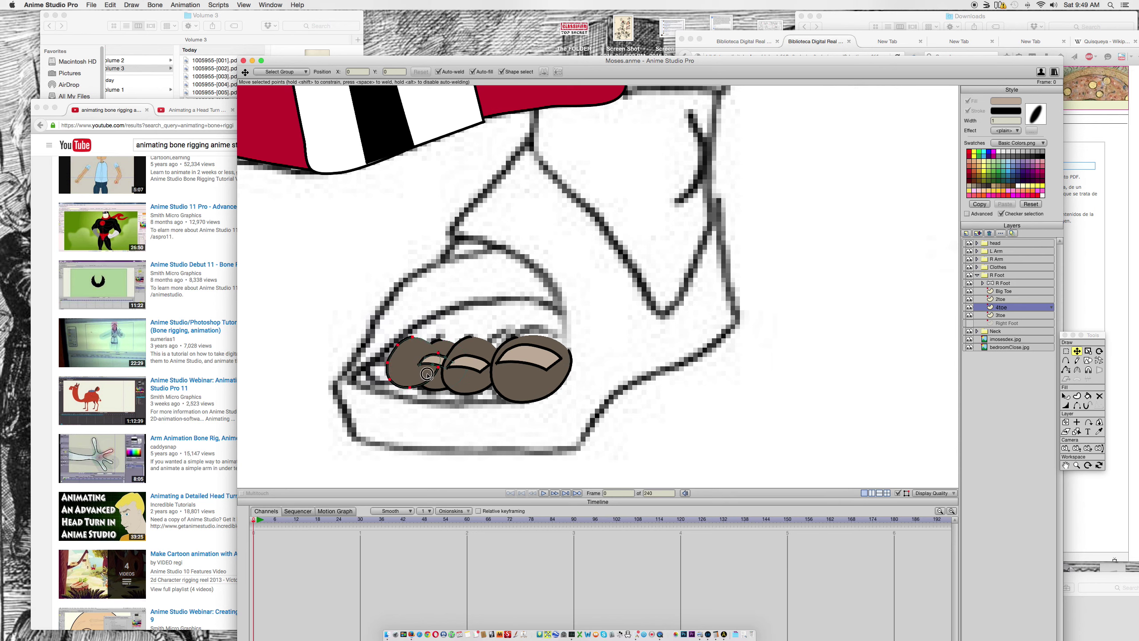
drag(427, 374, 430, 375)
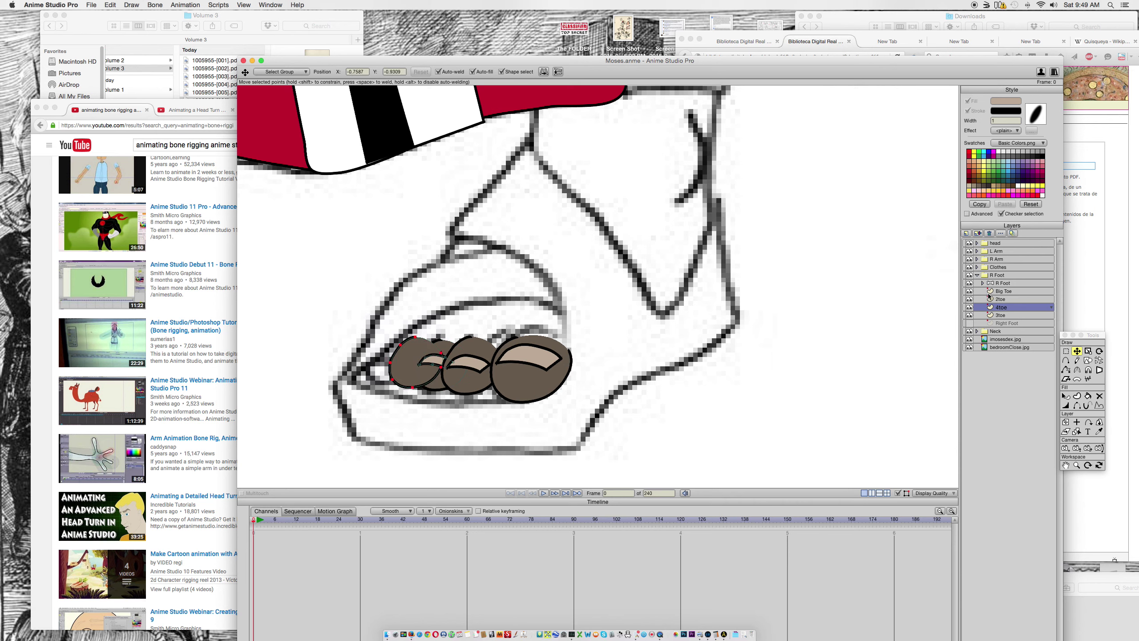
drag(444, 364, 413, 363)
drag(1017, 308, 1018, 321)
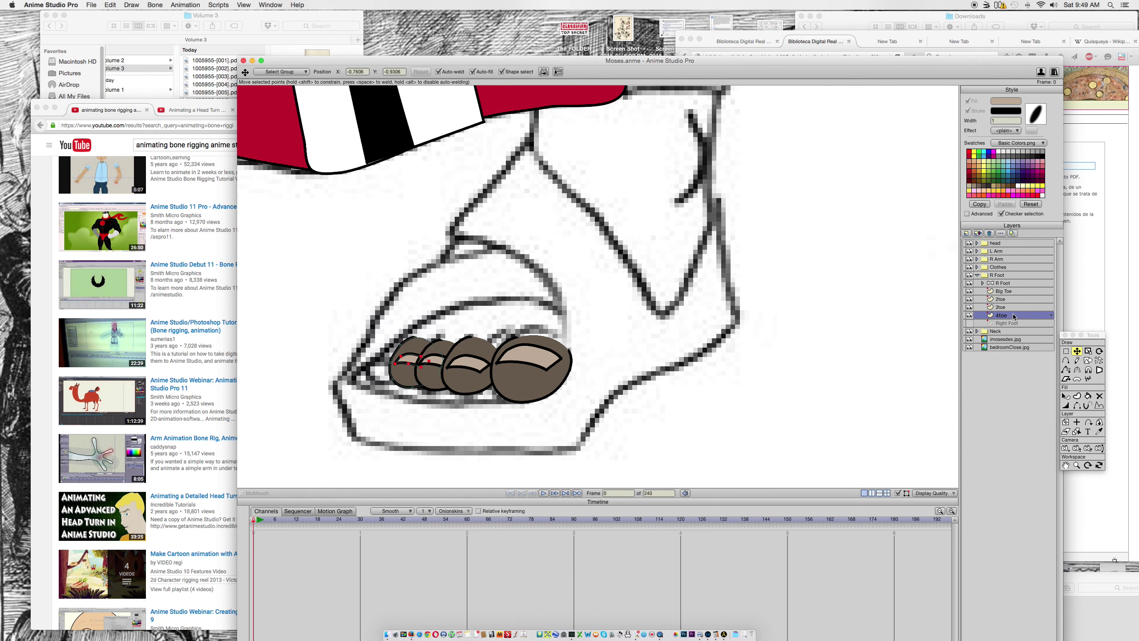
Step: Scale down the fourth toe and its toenail, and nudge them slightly left beside the third toe
click(1088, 351)
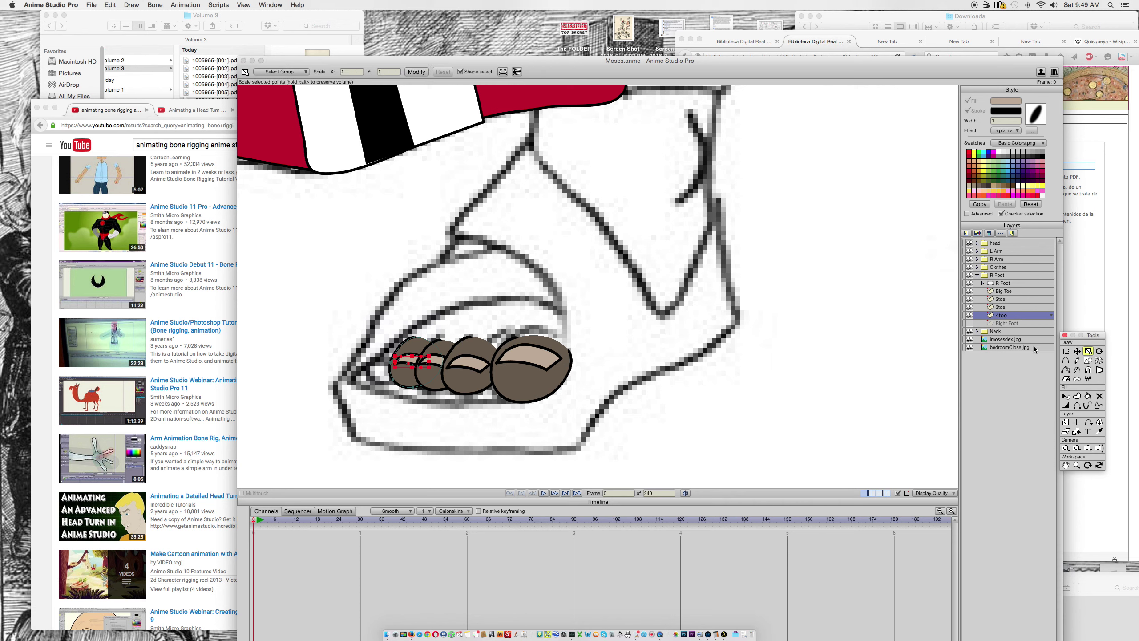
click(393, 379)
drag(435, 342, 430, 359)
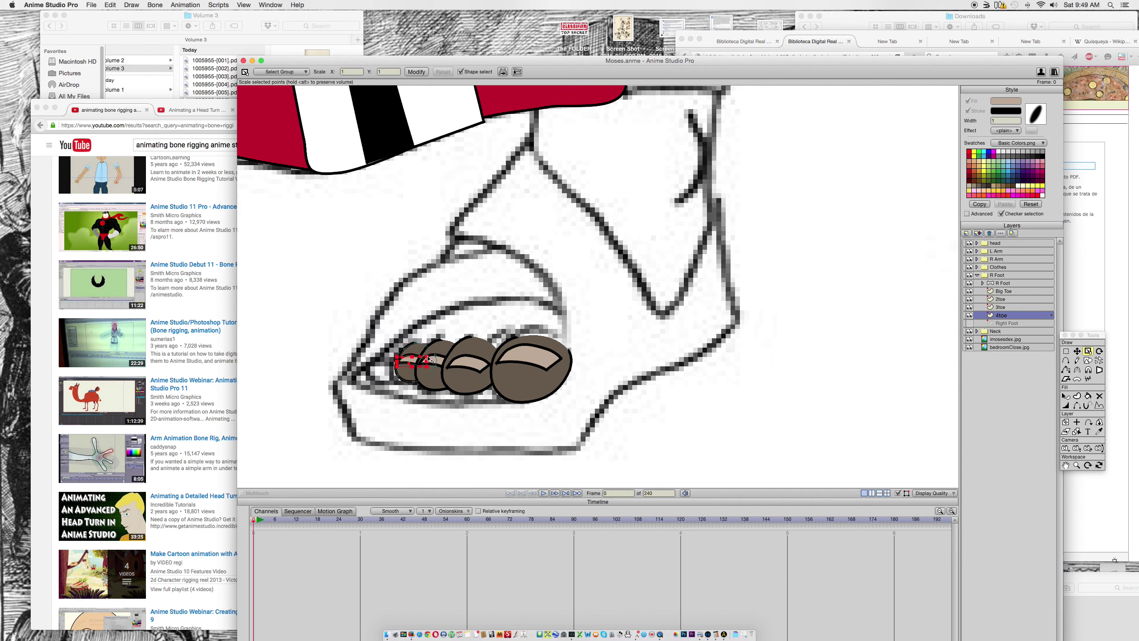
click(1077, 351)
click(410, 366)
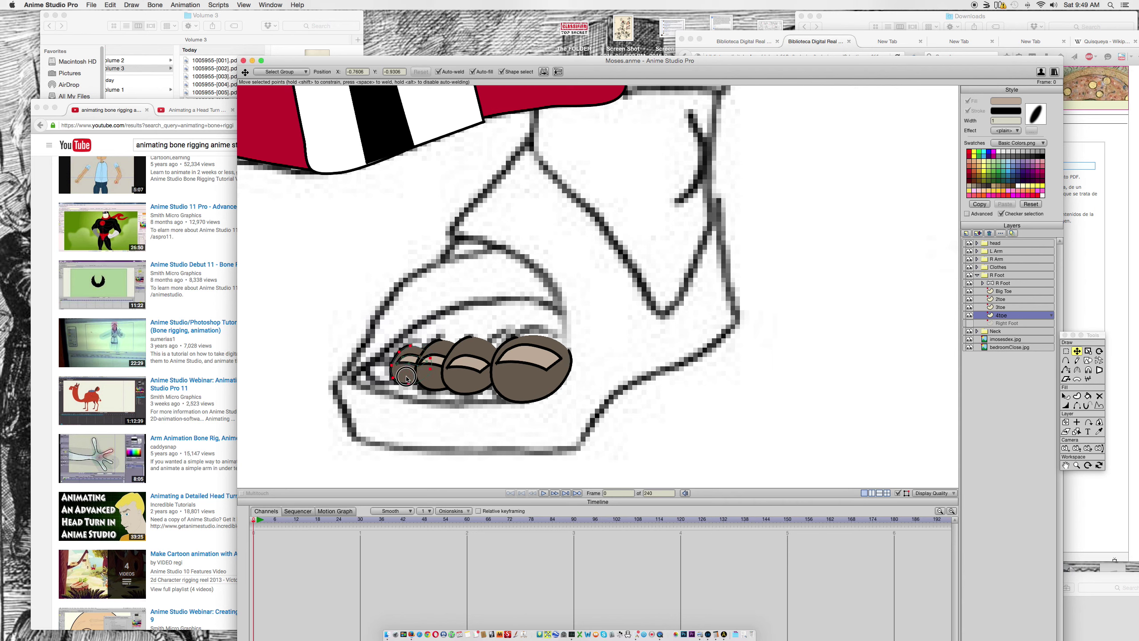
drag(410, 364, 407, 365)
Step: Duplicate the 4toe layer, name the copy 5 toe, and place it directly below 4toe
click(978, 232)
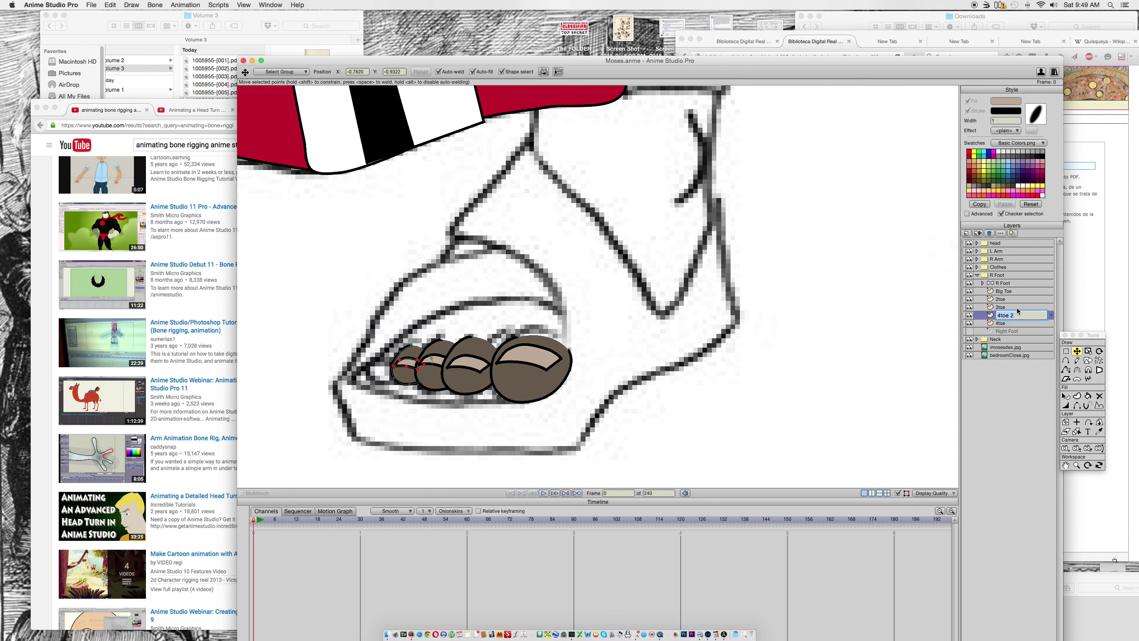
text(5 toe)
click(1004, 321)
click(1004, 315)
drag(1016, 317, 1018, 328)
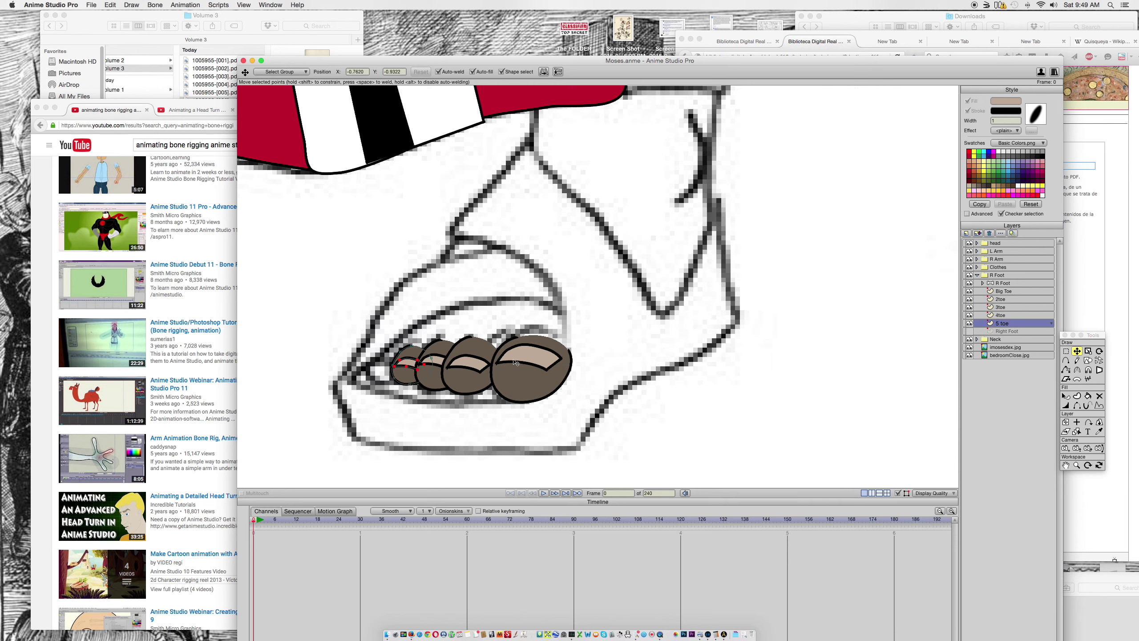
Step: Move the toe and toenail in the 5 toe layer left over the sketched little toe and scale both down
drag(404, 376, 390, 355)
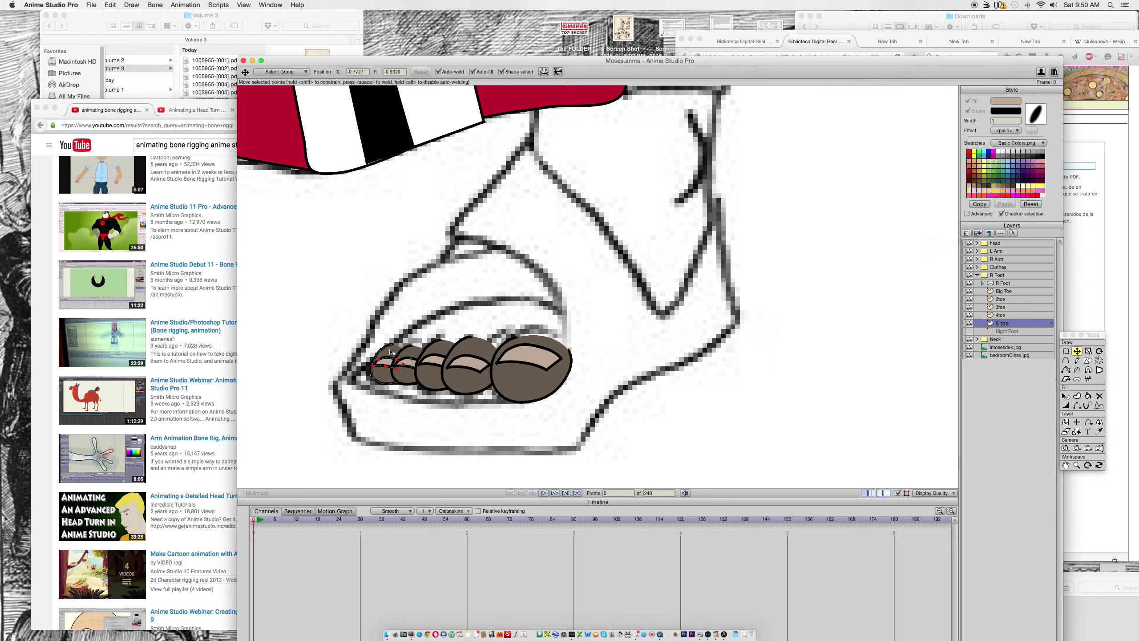
click(1089, 351)
drag(411, 346, 409, 348)
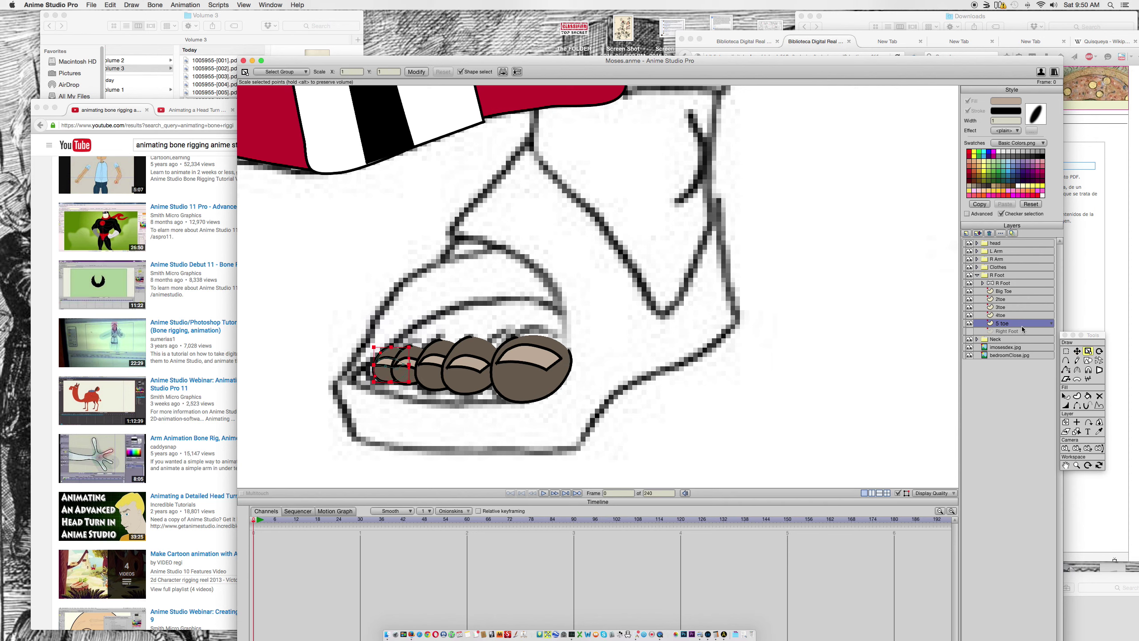
mouse_move(403, 365)
mouse_down()
mouse_move(410, 350)
mouse_move(401, 363)
mouse_up()
click(1076, 350)
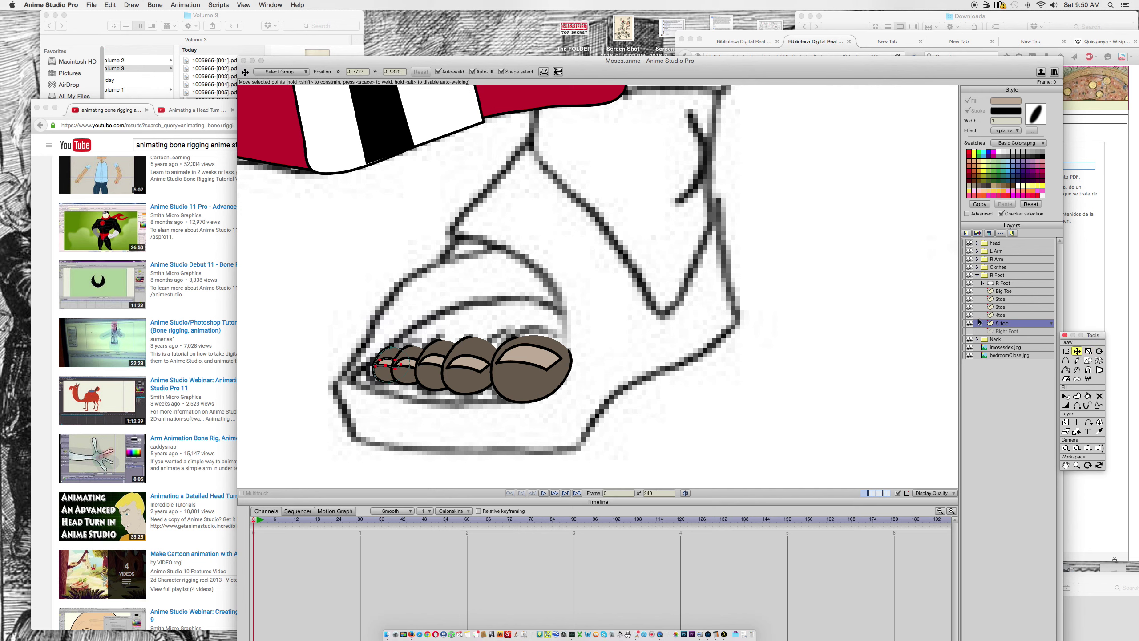
Step: Toggle the Right Foot layer's visibility to compare the toes with the foot, leaving the layer shown
click(969, 331)
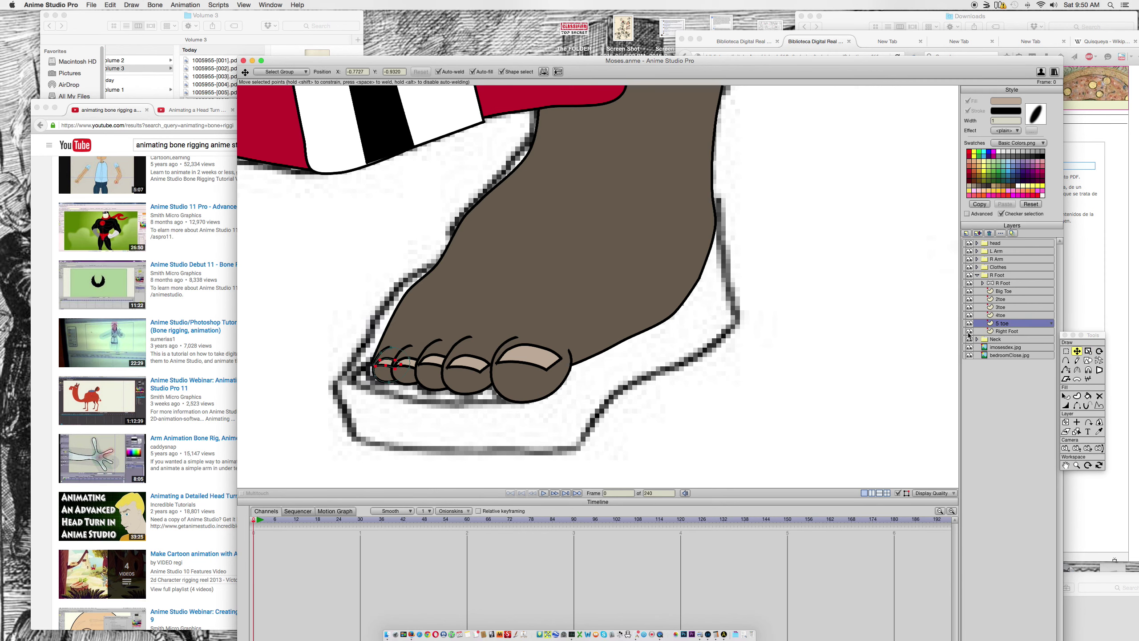
click(969, 331)
click(969, 332)
click(969, 332)
click(969, 332)
click(969, 332)
click(969, 331)
Step: Duplicate the Right Foot layer, name the copy R Sandal, and place it directly above Big Toe
click(1005, 332)
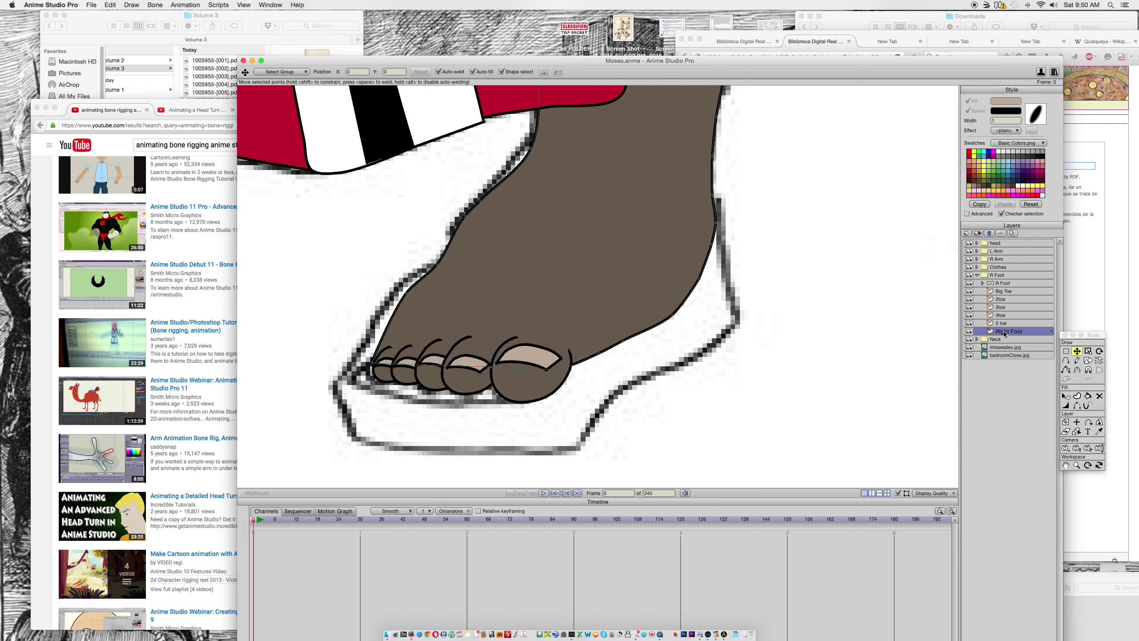
click(978, 233)
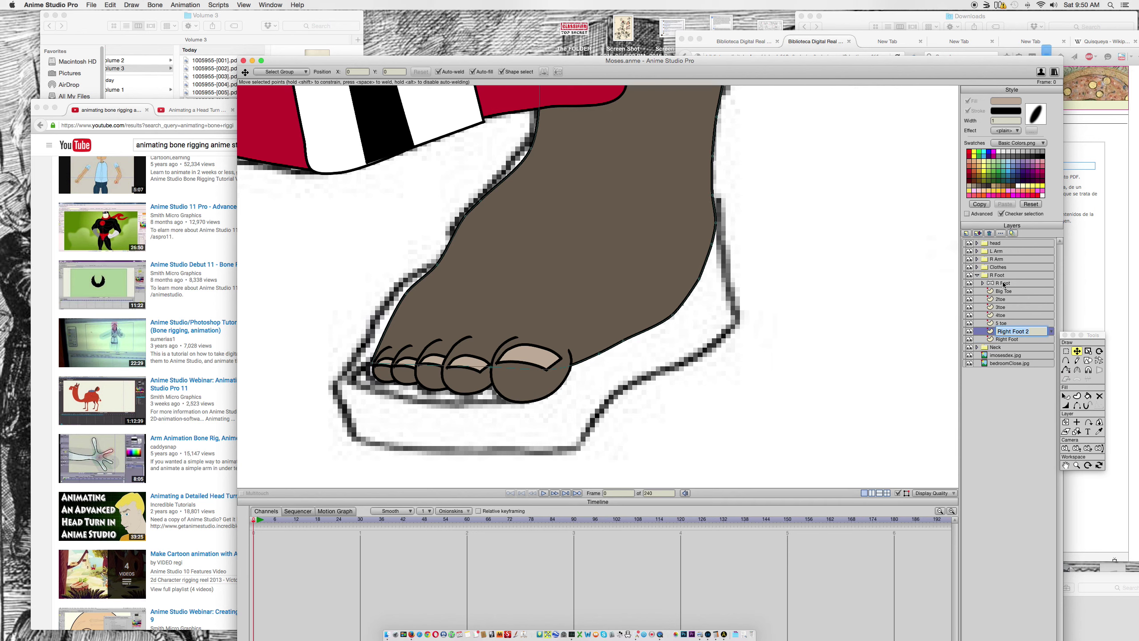
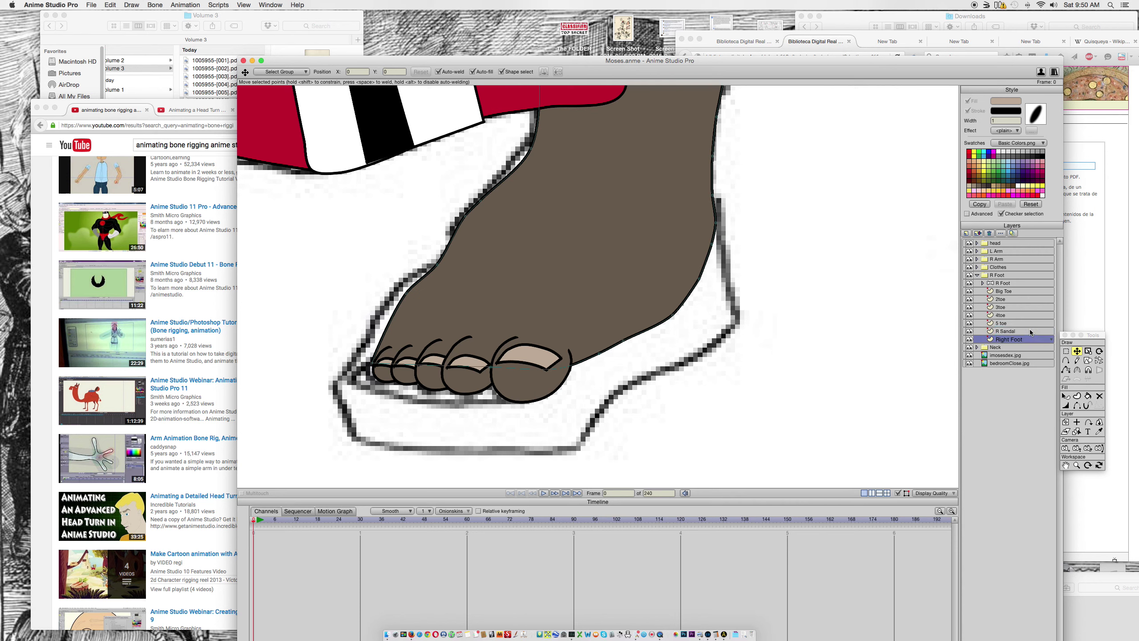
drag(1025, 331, 1023, 291)
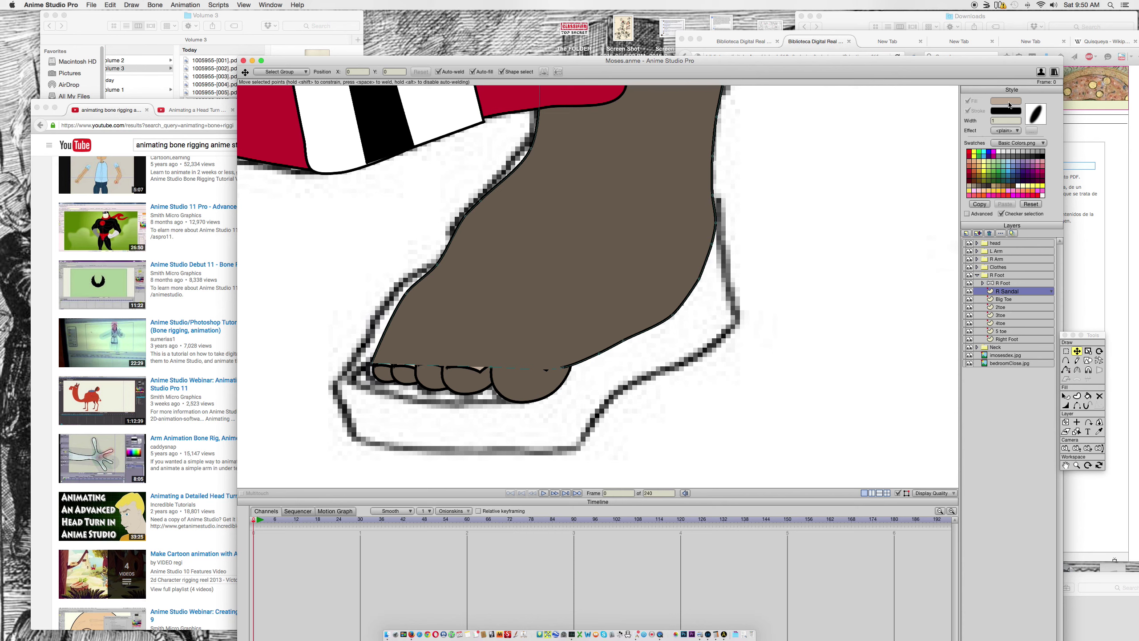
Step: Try darker brown and grey shades as the fill colour for the R Sandal shape
click(1088, 396)
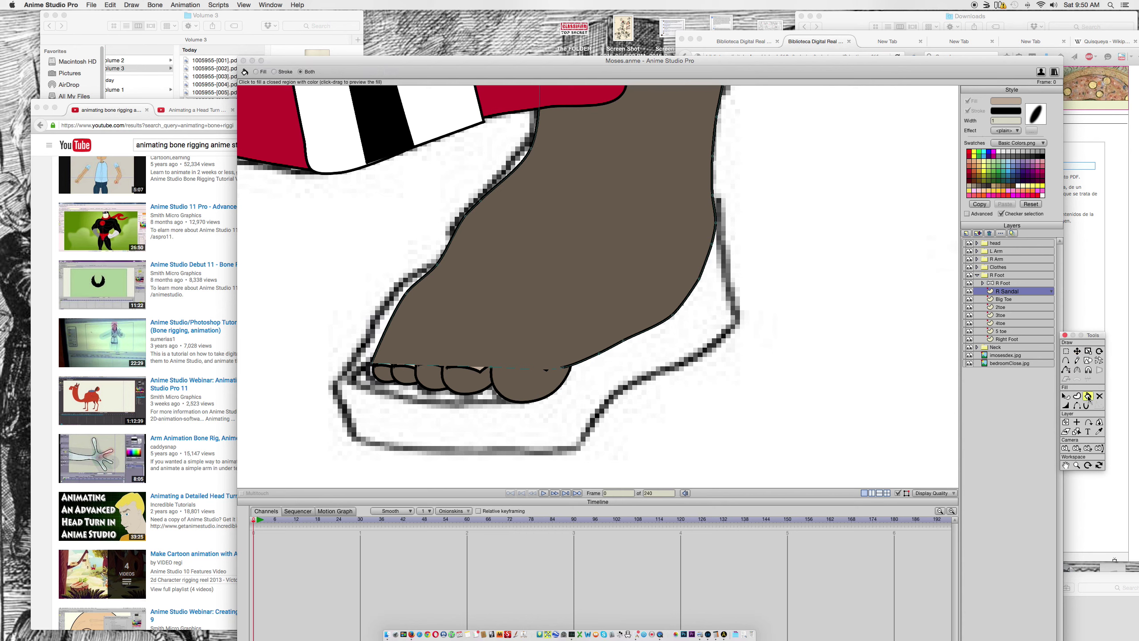
click(1002, 103)
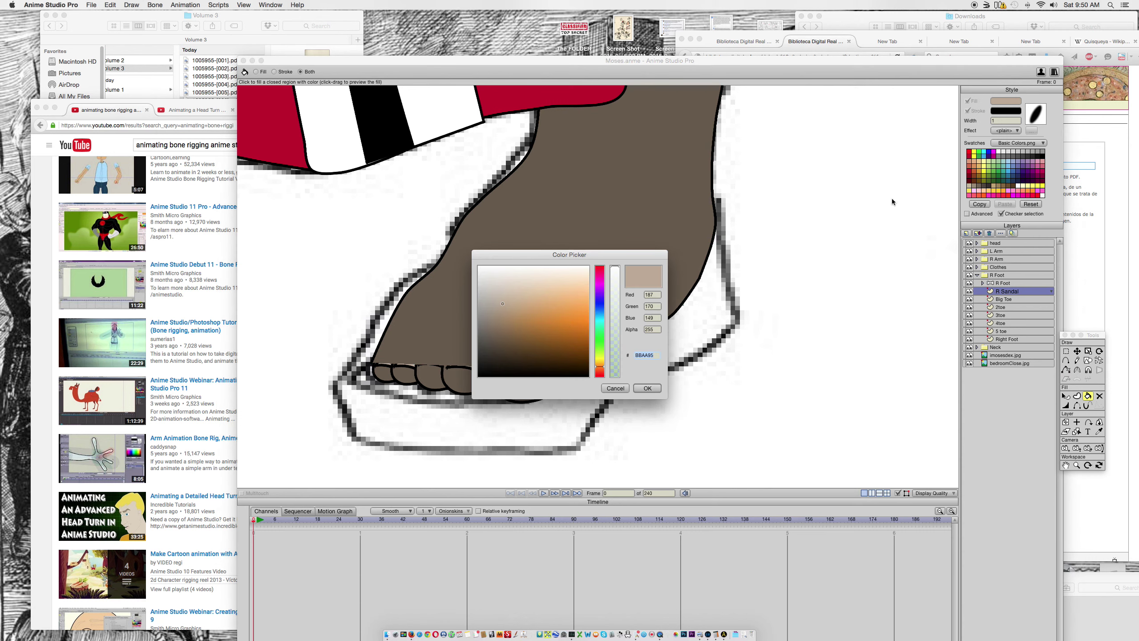
drag(500, 336, 496, 357)
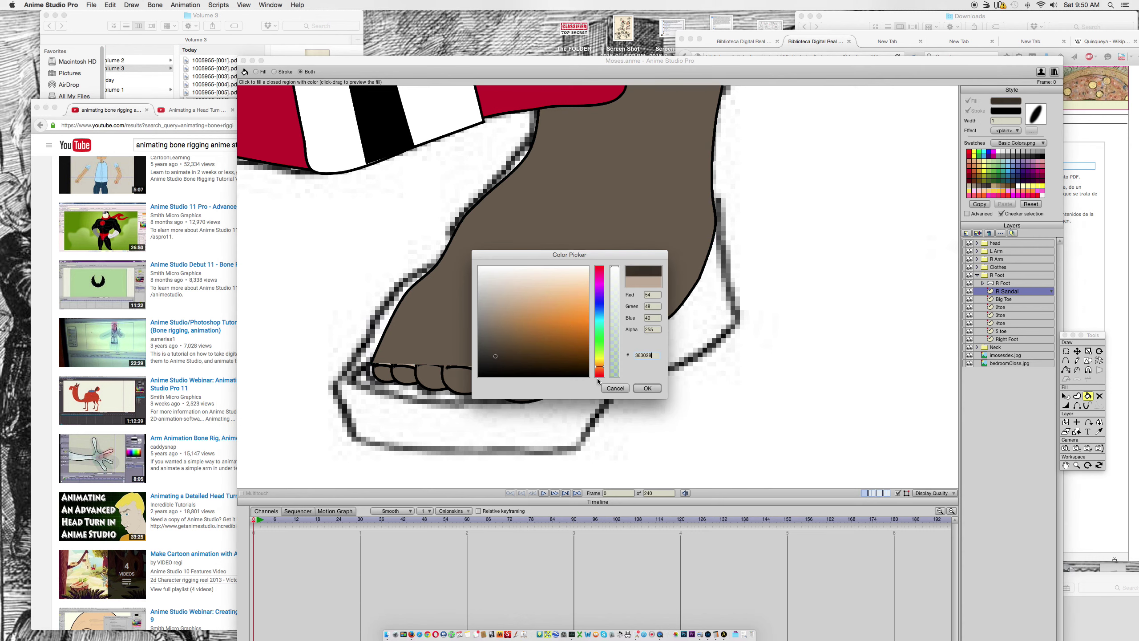
drag(496, 357, 486, 337)
click(649, 388)
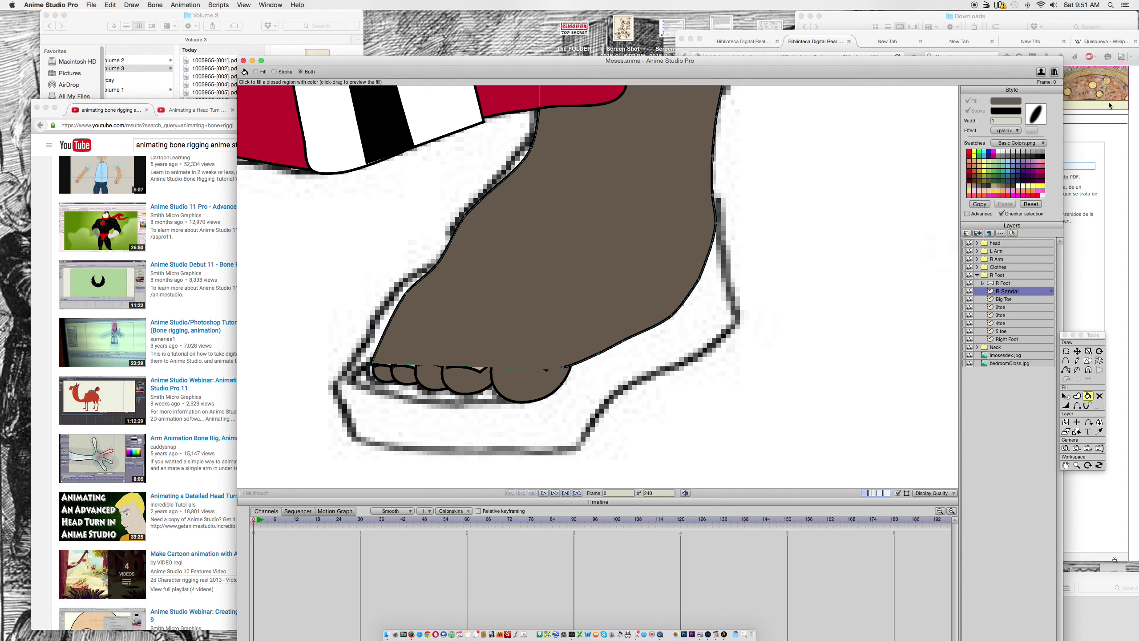
click(1007, 103)
drag(600, 367, 599, 358)
click(529, 280)
drag(512, 284, 498, 306)
click(647, 388)
Step: Select the foot shape in the R Sandal layer and change its fill to olive, A8A15F
click(1065, 395)
click(589, 202)
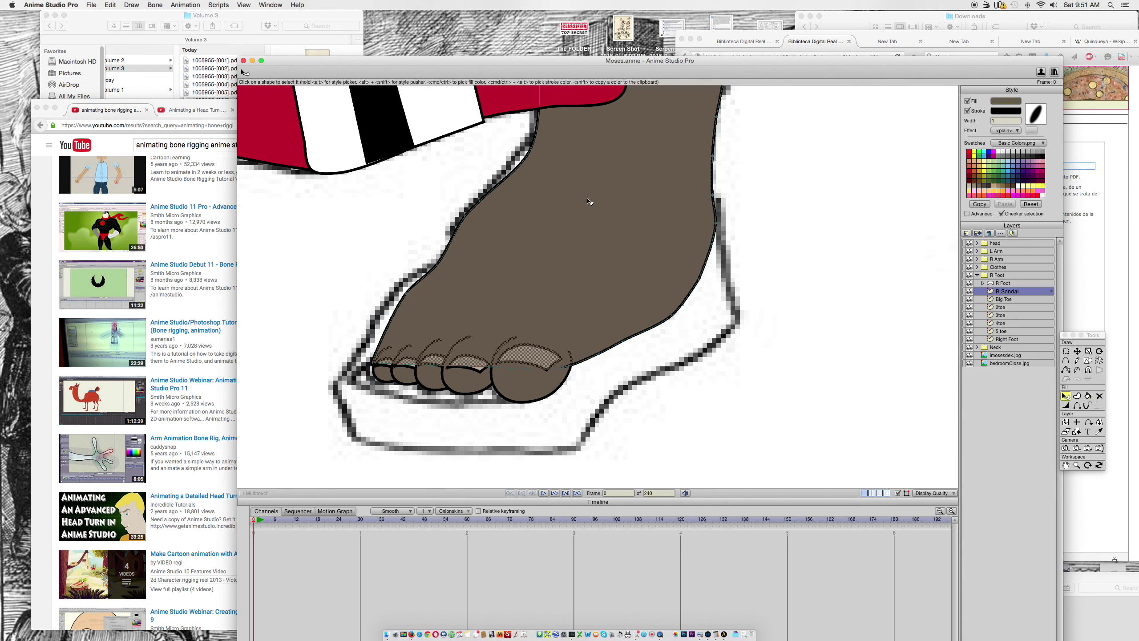
click(1006, 100)
drag(549, 308, 521, 287)
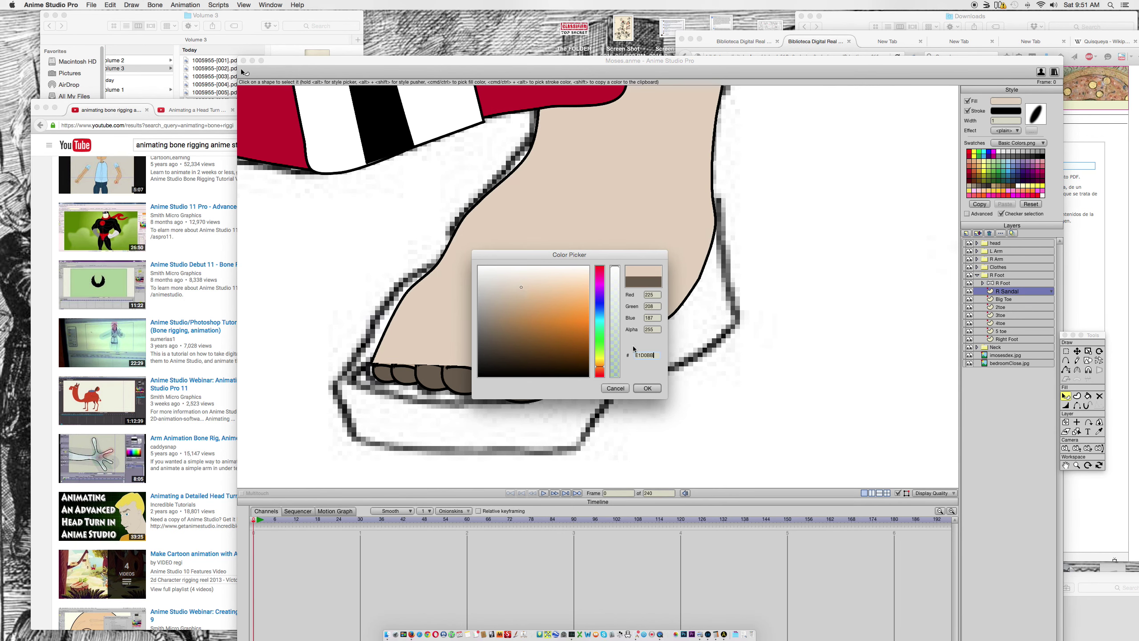
drag(602, 346, 603, 361)
drag(528, 268, 513, 320)
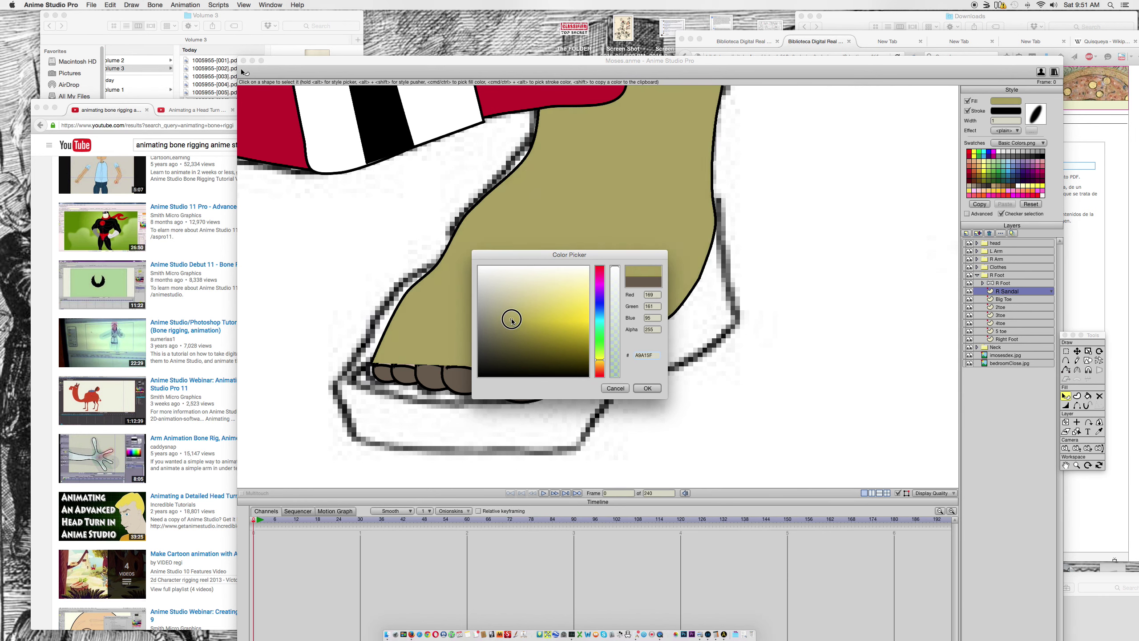
click(644, 386)
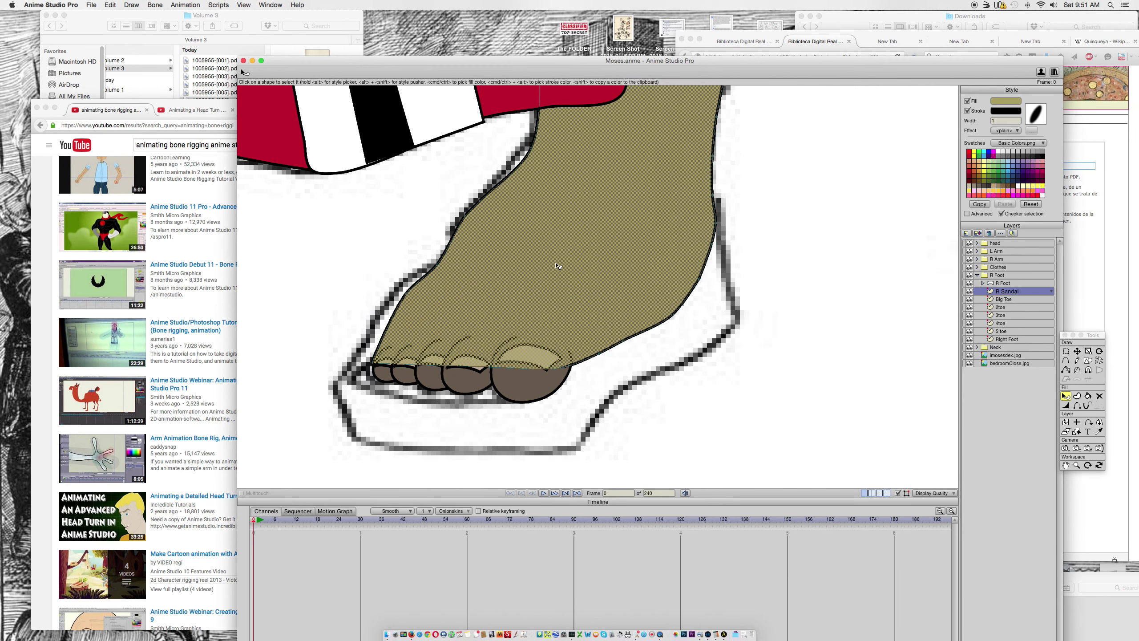
Step: Hide the Right Foot layer and all five toe layers, from 5 toe up to Big Toe
scroll(618, 286, up, 3)
scroll(656, 269, down, 2)
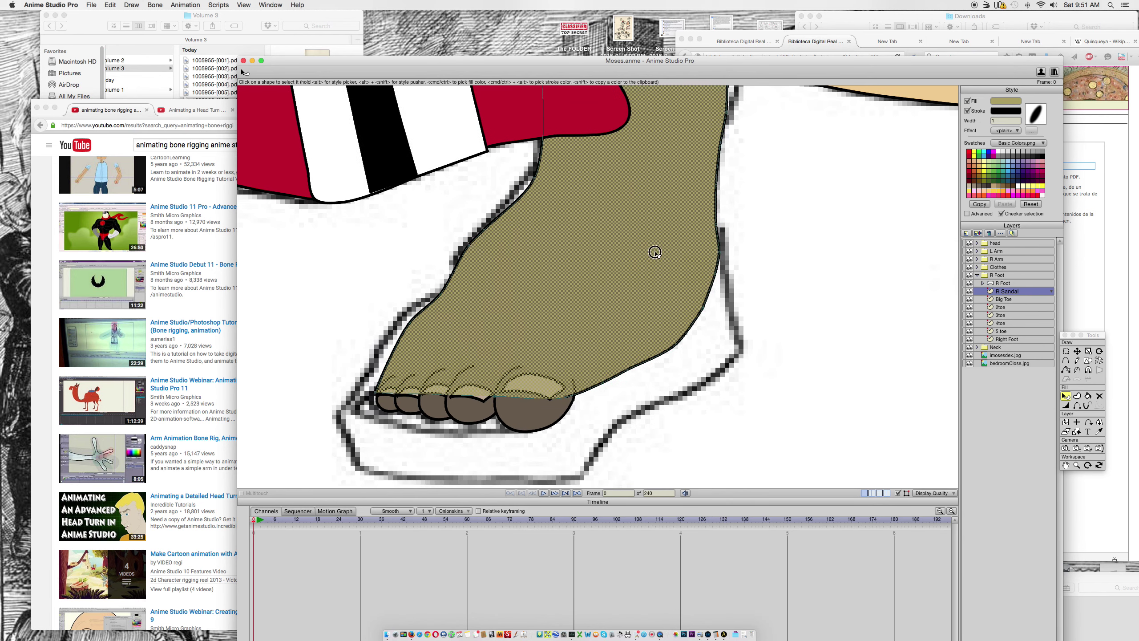
click(969, 339)
click(969, 331)
click(969, 323)
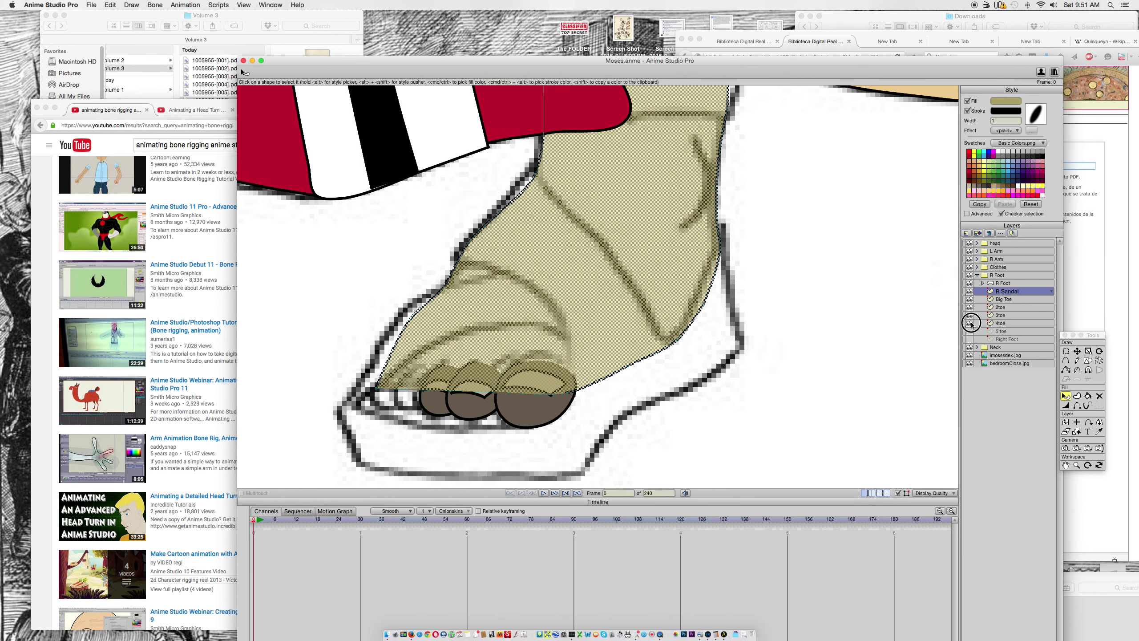
click(969, 315)
click(969, 307)
click(969, 299)
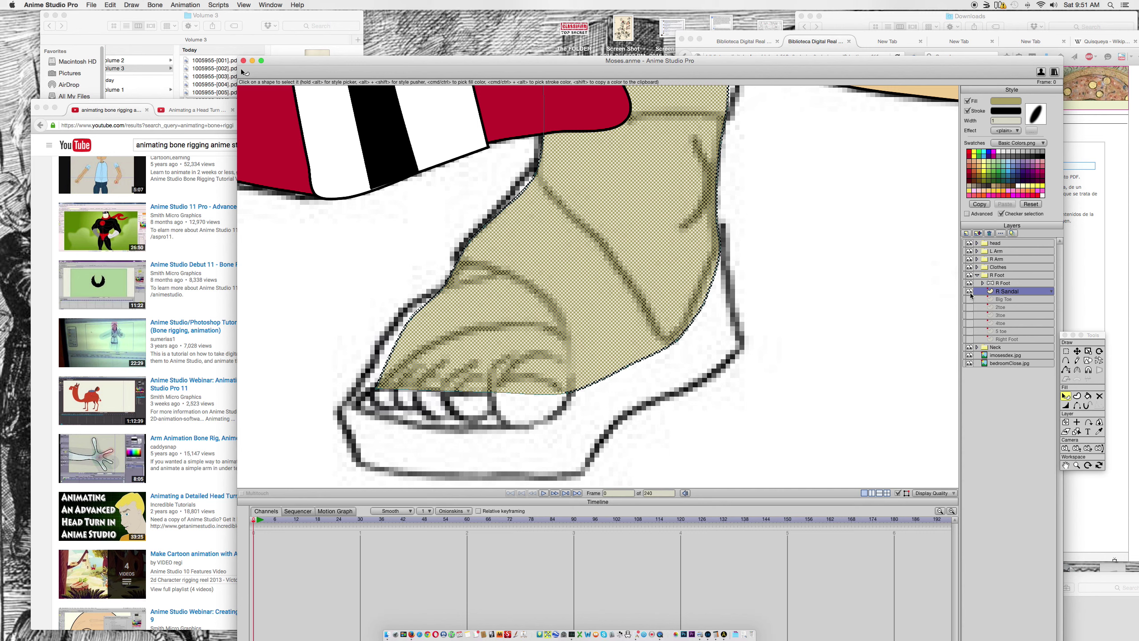
Step: Toggle the R Sandal layer's visibility to compare its shape with the sketched sandal, leaving the layer shown
click(969, 292)
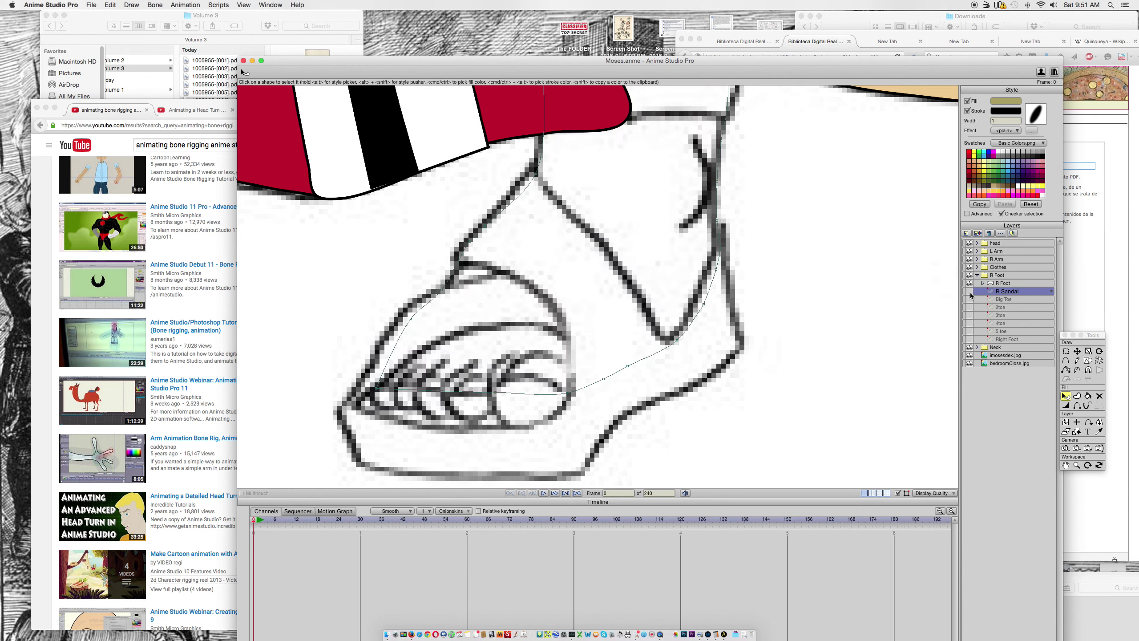
click(969, 291)
click(969, 292)
click(969, 291)
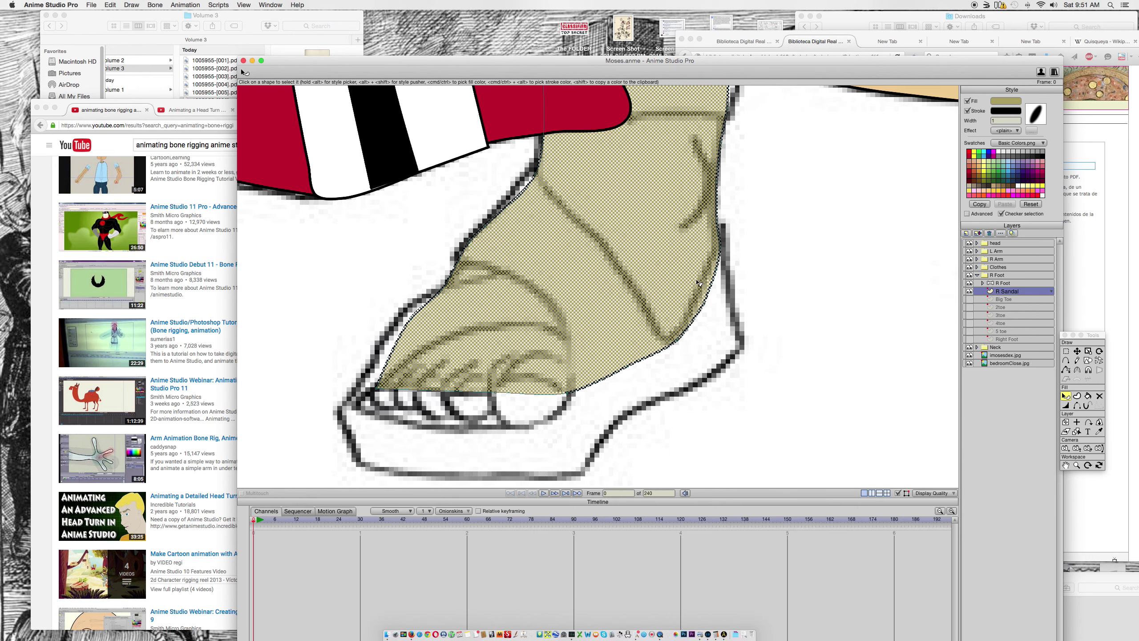
Step: Add two points to the front ankle edge of the R Sandal shape
scroll(697, 282, up, 5)
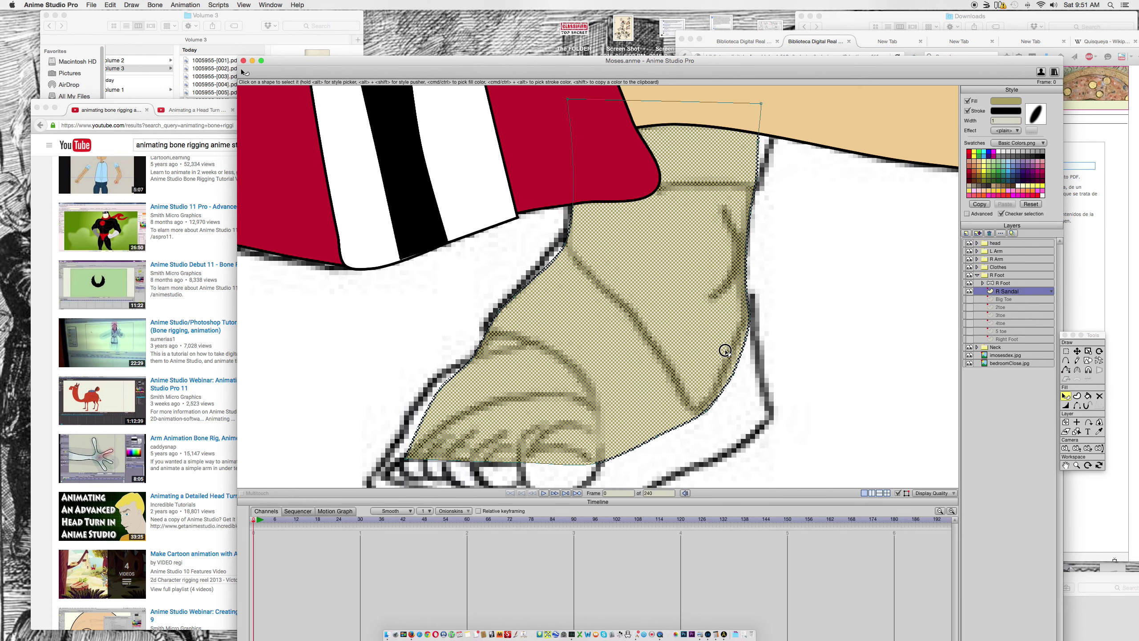
click(1066, 360)
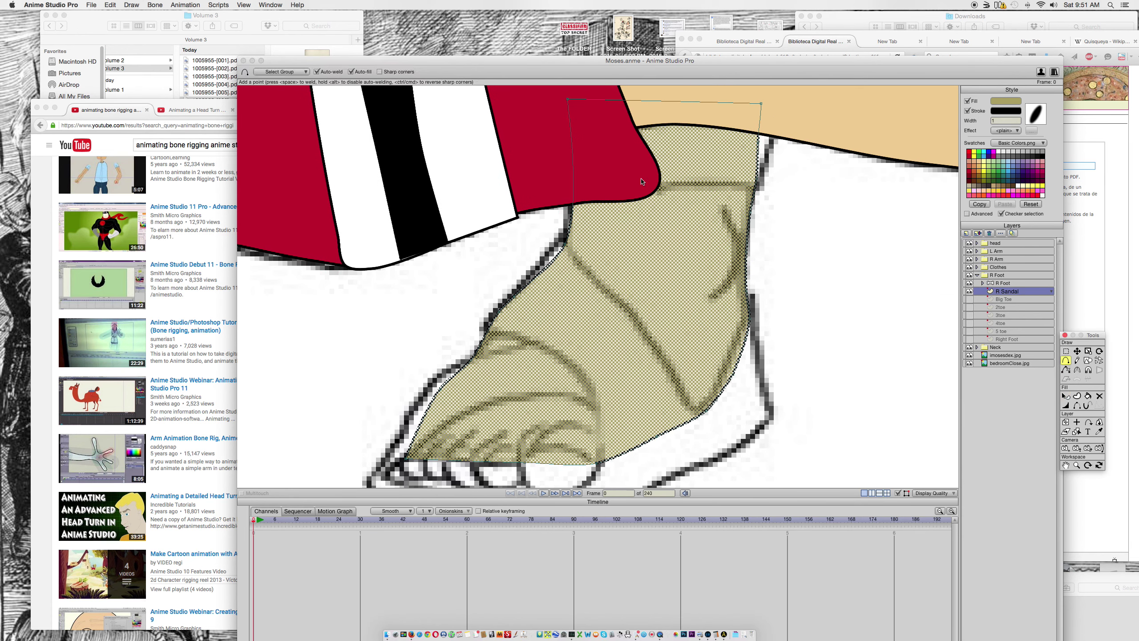
click(556, 258)
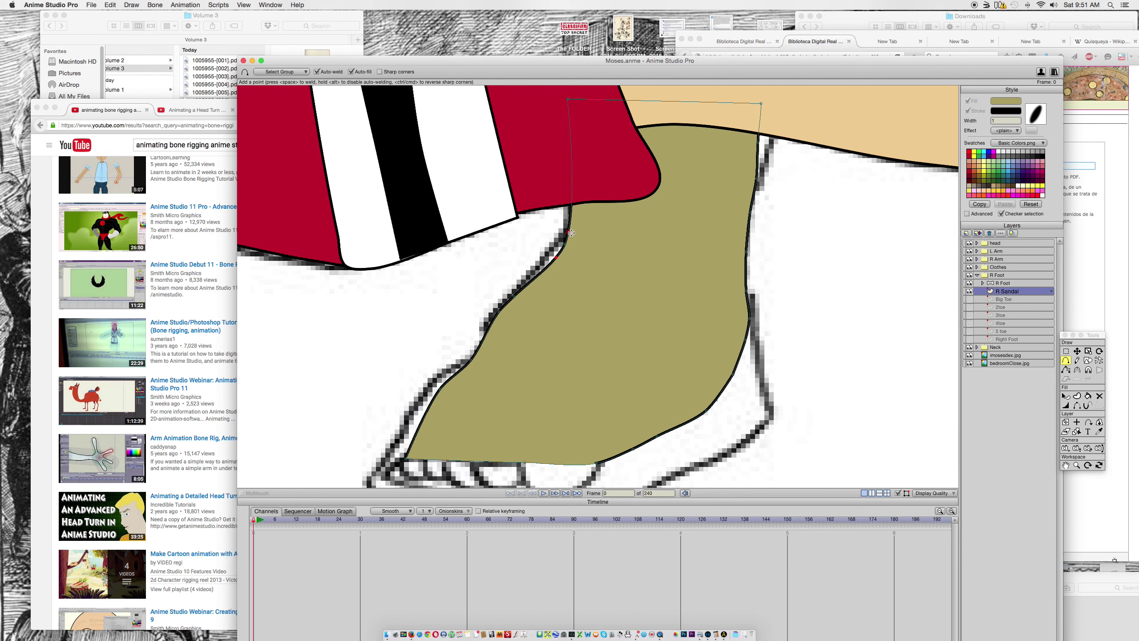
drag(572, 233, 571, 213)
Step: Hide the R Sandal layer, move its toe-end point to the sandal's front tip, and pull two bottom-edge points inward
click(970, 291)
click(1077, 351)
scroll(462, 390, down, 5)
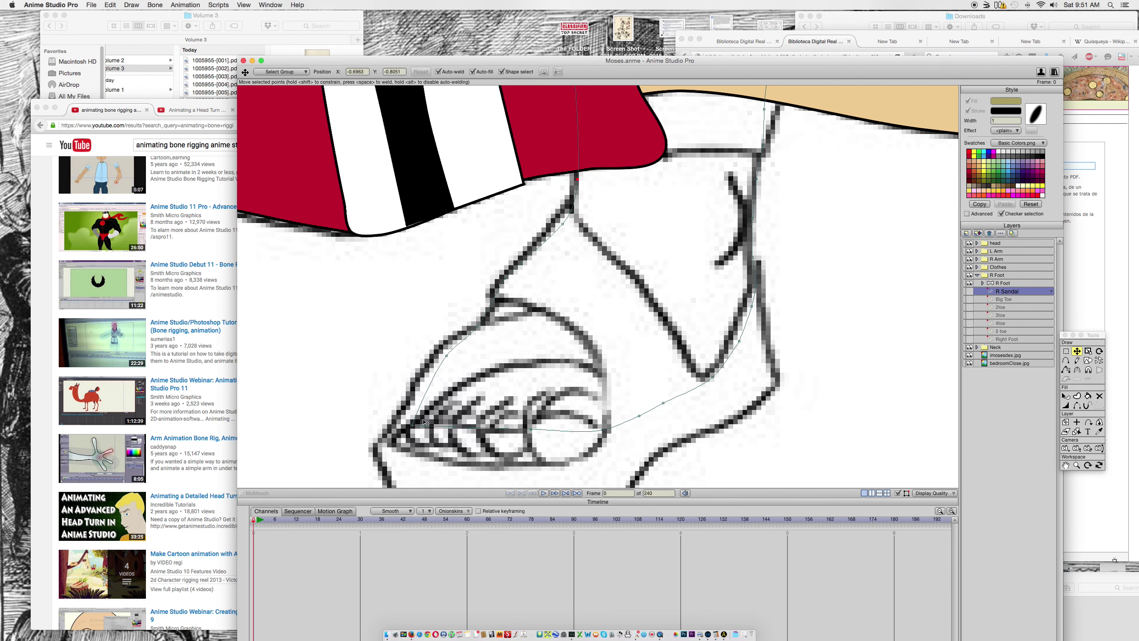
scroll(448, 365, down, 1)
drag(425, 364, 388, 383)
drag(652, 353, 592, 332)
drag(726, 328, 627, 363)
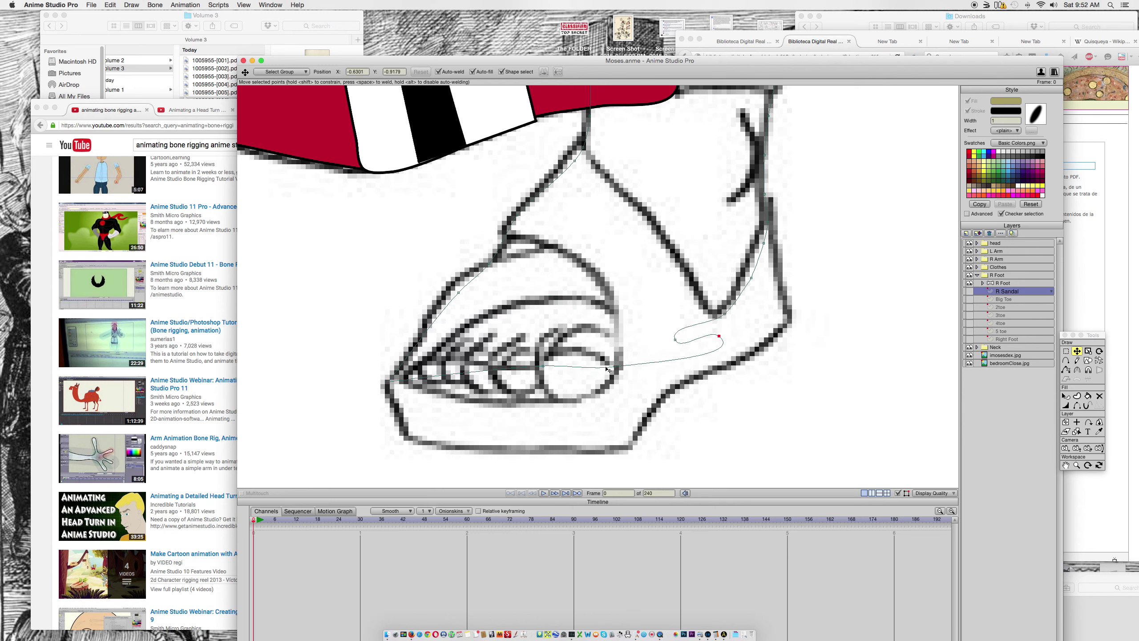
Step: Move the bottom-edge points of the R Sandal shape onto the lower curve and inner end of the sketched toe strap
drag(543, 366, 495, 311)
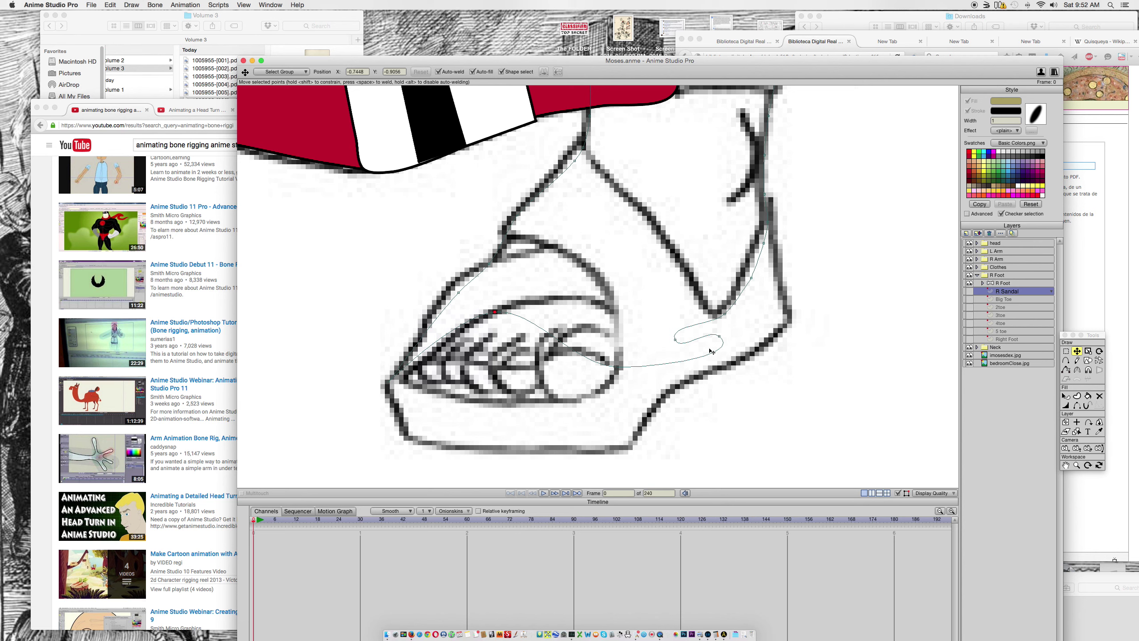
drag(718, 335, 622, 318)
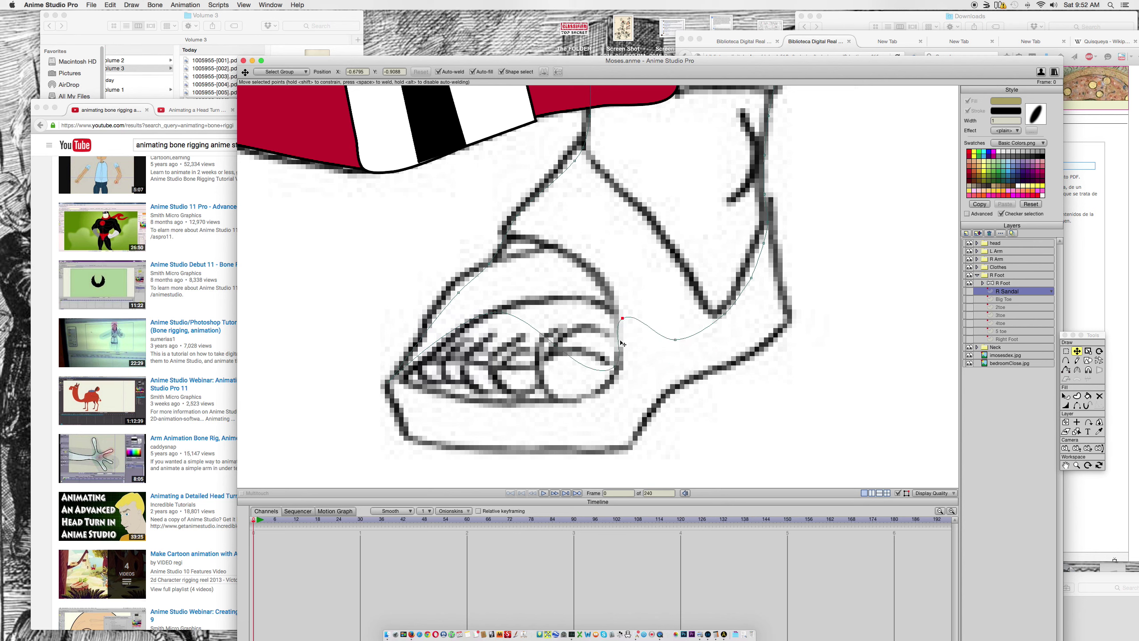
drag(616, 364, 557, 298)
drag(623, 319, 608, 306)
drag(675, 341, 618, 308)
Step: Delete the surplus points along the top of the ankle and down the heel side of the R Sandal shape
scroll(713, 323, up, 3)
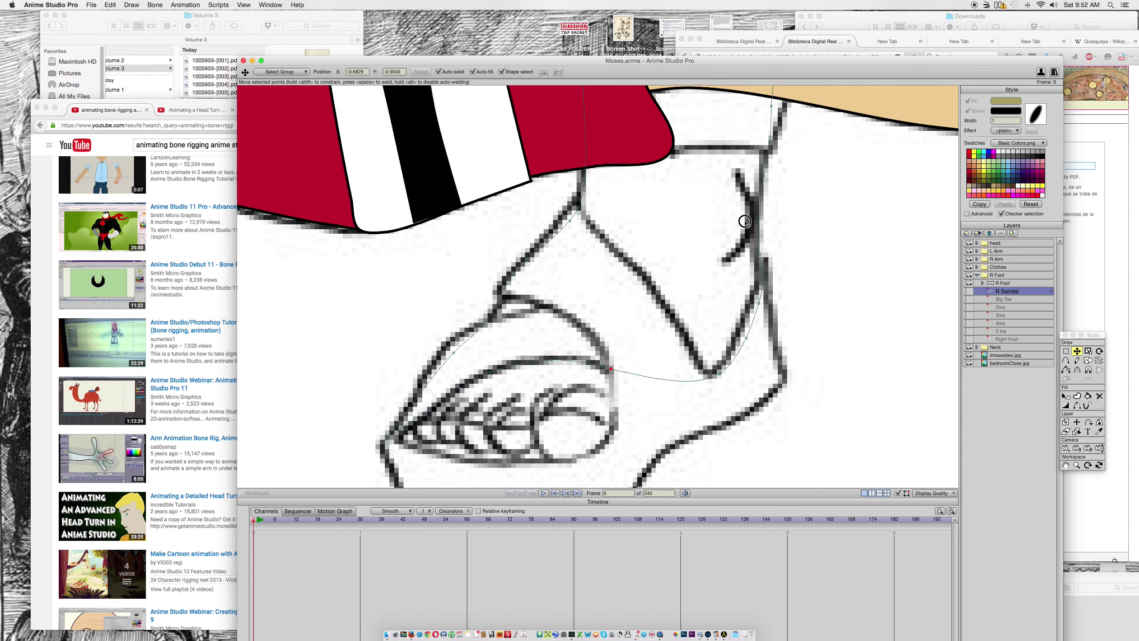
scroll(758, 188, up, 5)
drag(573, 160, 585, 210)
key(Delete)
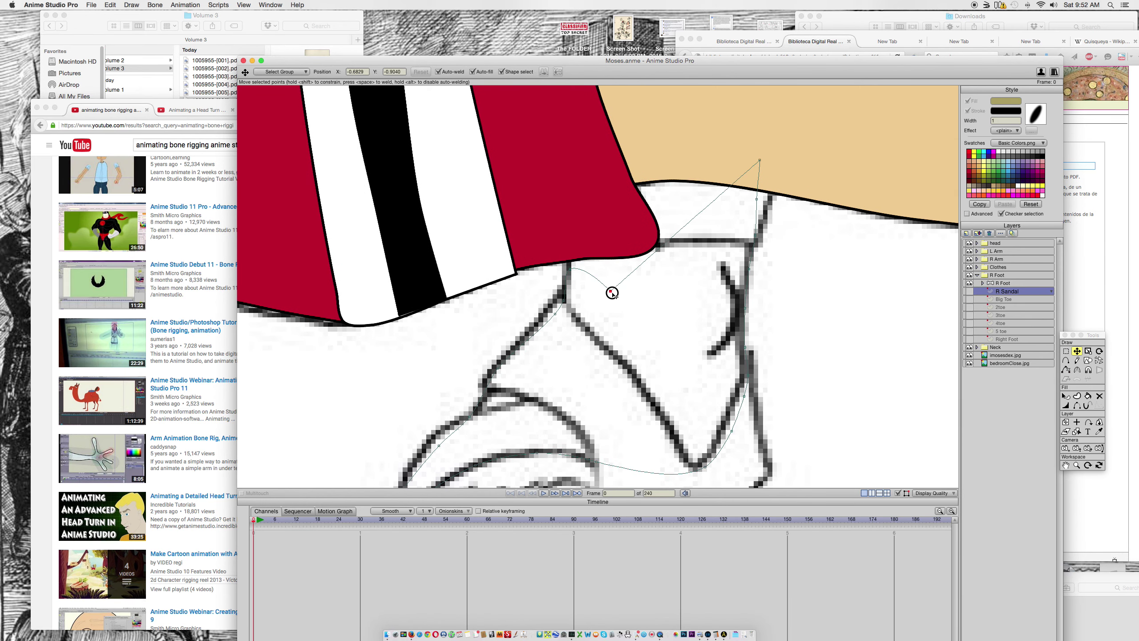
click(759, 159)
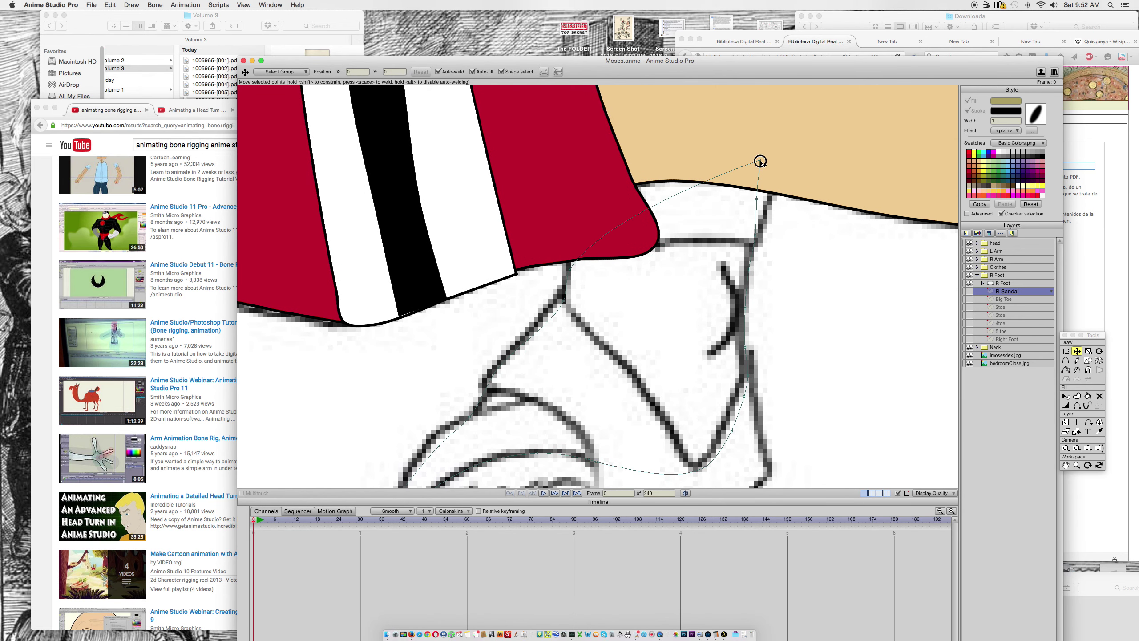
key(Delete)
click(757, 199)
key(Delete)
key(Delete)
click(745, 309)
key(Delete)
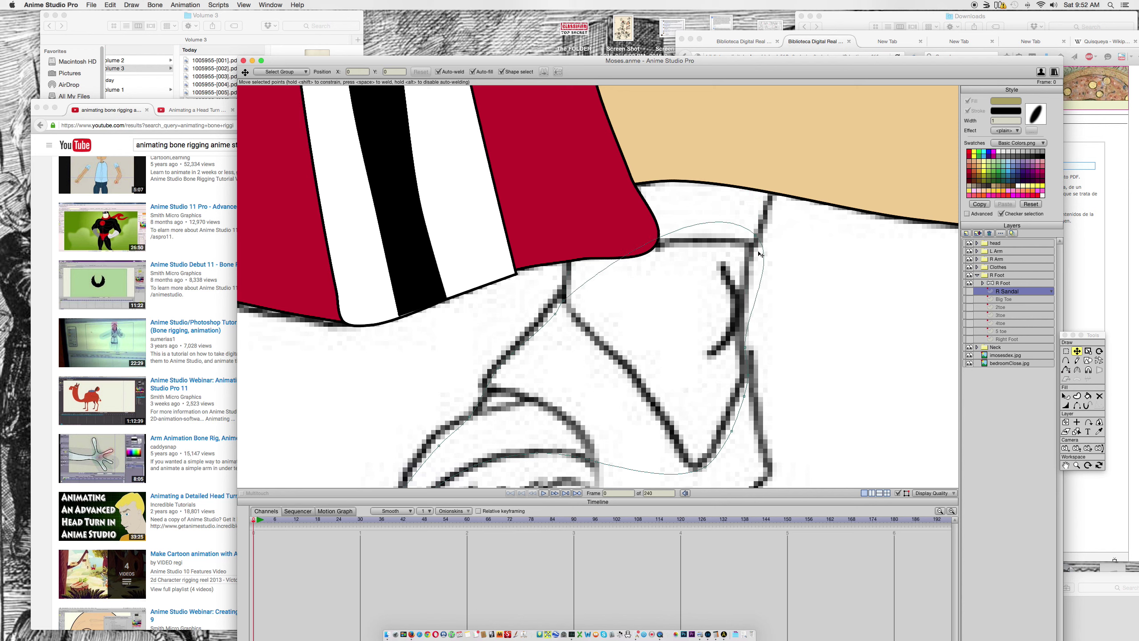
click(745, 348)
key(Delete)
key(Delete)
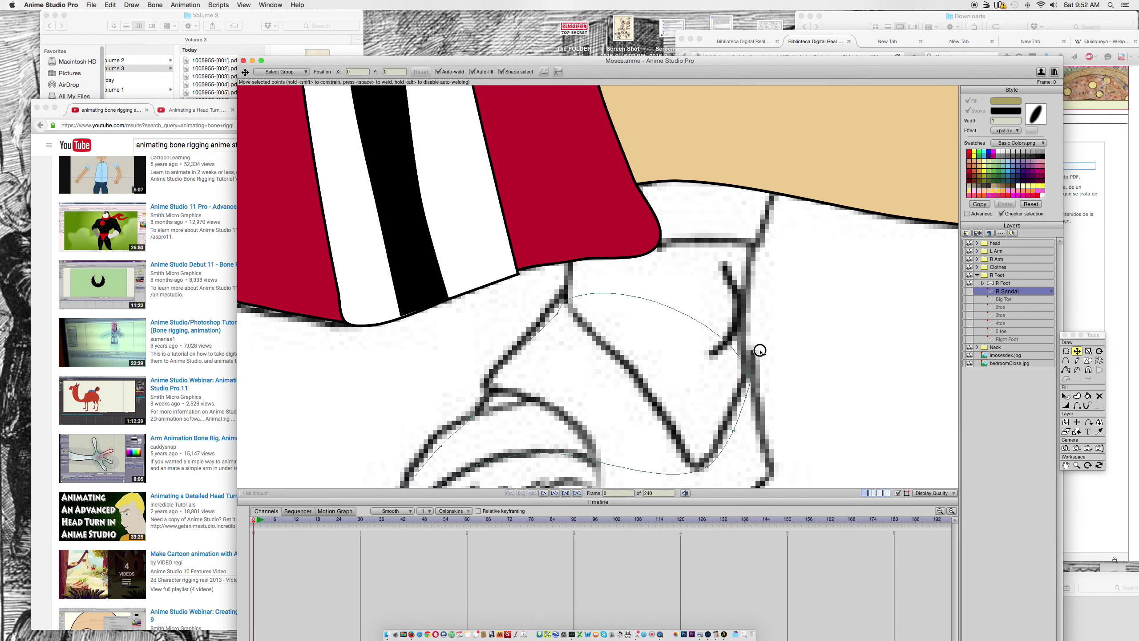
Step: Move the remaining heel-side points of the R Sandal shape across toward the upper edge of the sketched toe strap
scroll(758, 349, left, 5)
drag(805, 387, 644, 323)
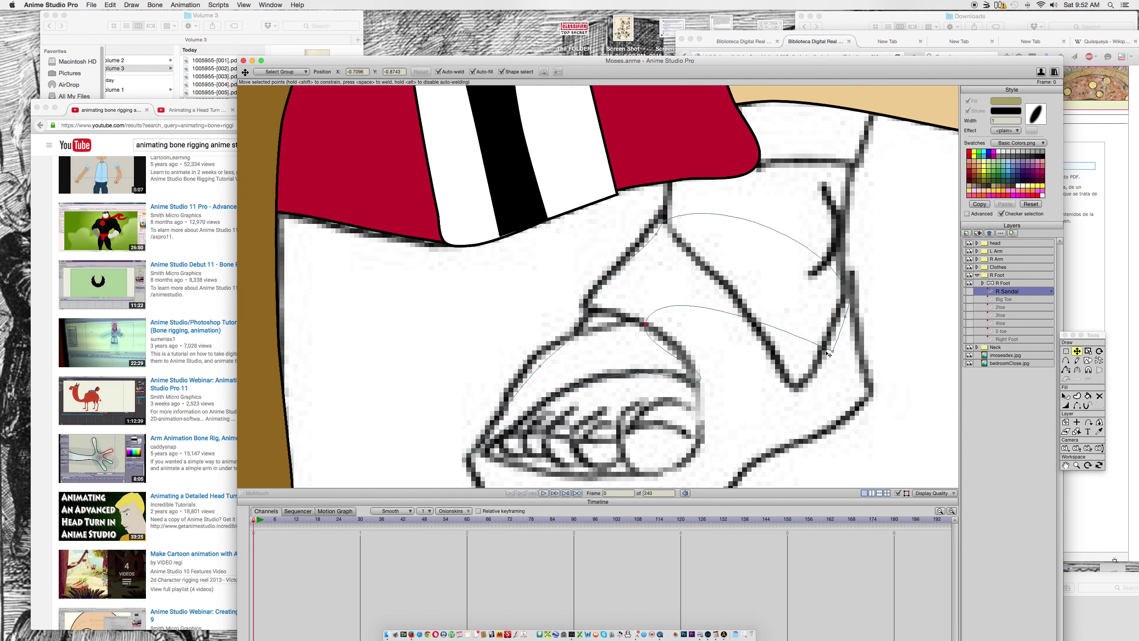
drag(835, 355, 612, 325)
drag(846, 318, 589, 340)
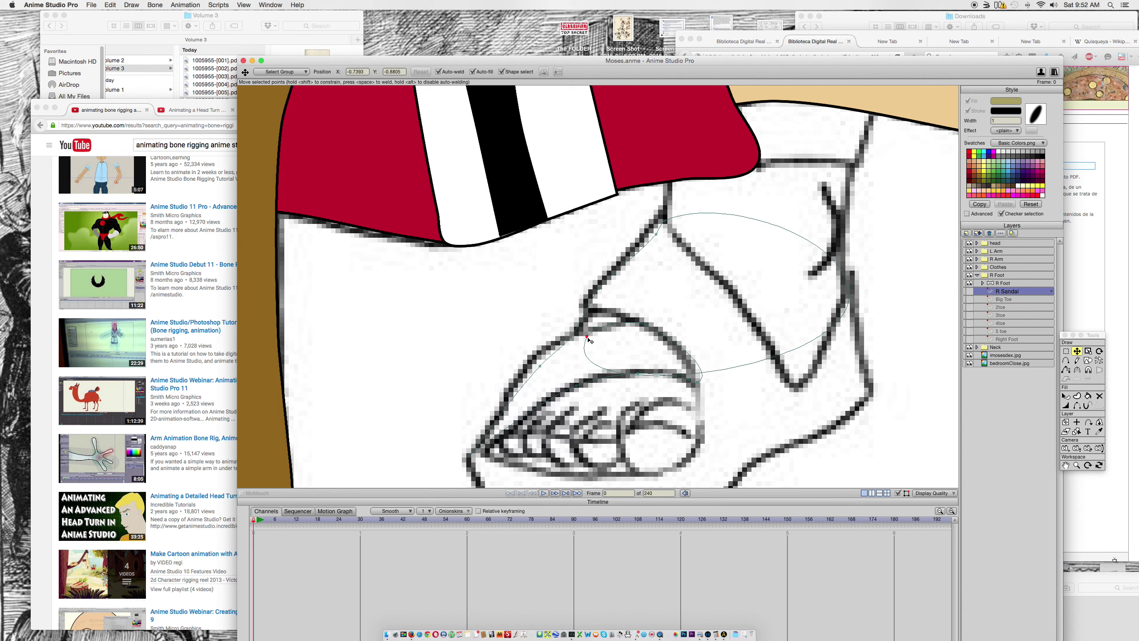
key(super+z)
double_click(849, 309)
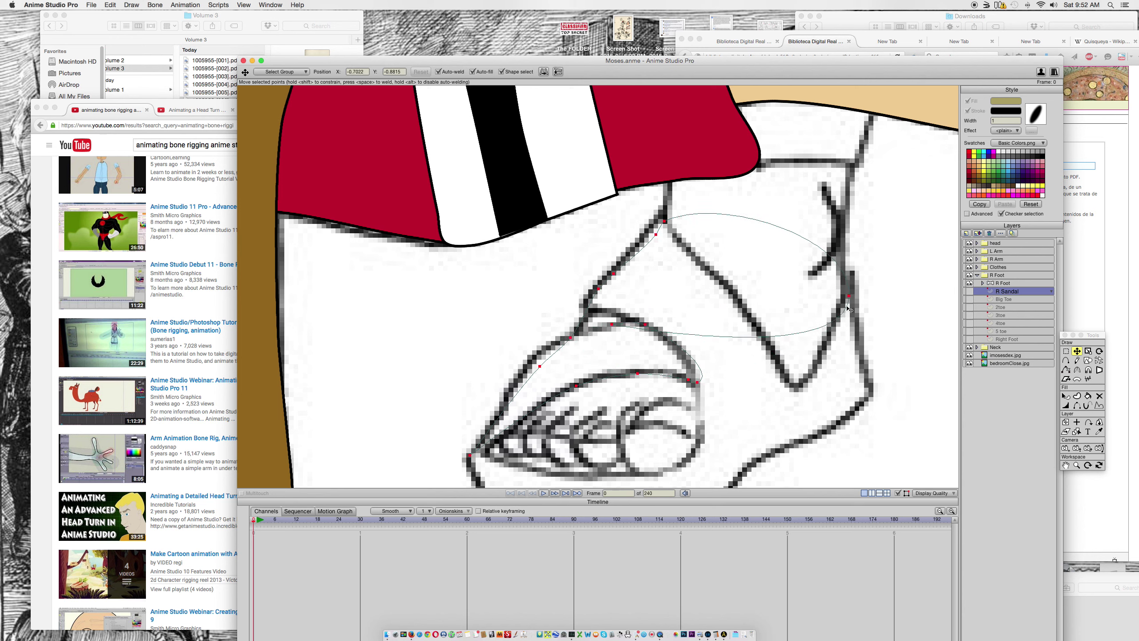
drag(851, 298, 657, 238)
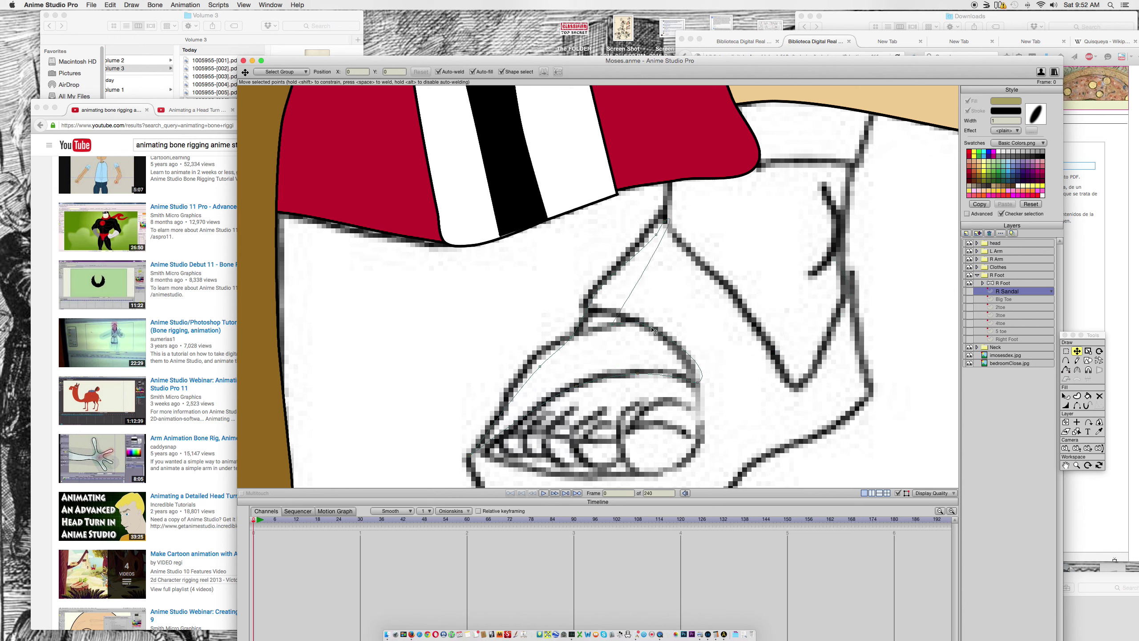
Step: Delete the leftover points on the front ankle edge above the toe strap
double_click(657, 241)
click(656, 236)
key(Delete)
click(666, 224)
key(Delete)
click(600, 289)
key(Delete)
Step: Adjust the remaining R Sandal points to trace the toe strap's upper edge and the inner end of its lower edge
drag(620, 269, 592, 320)
key(super+z)
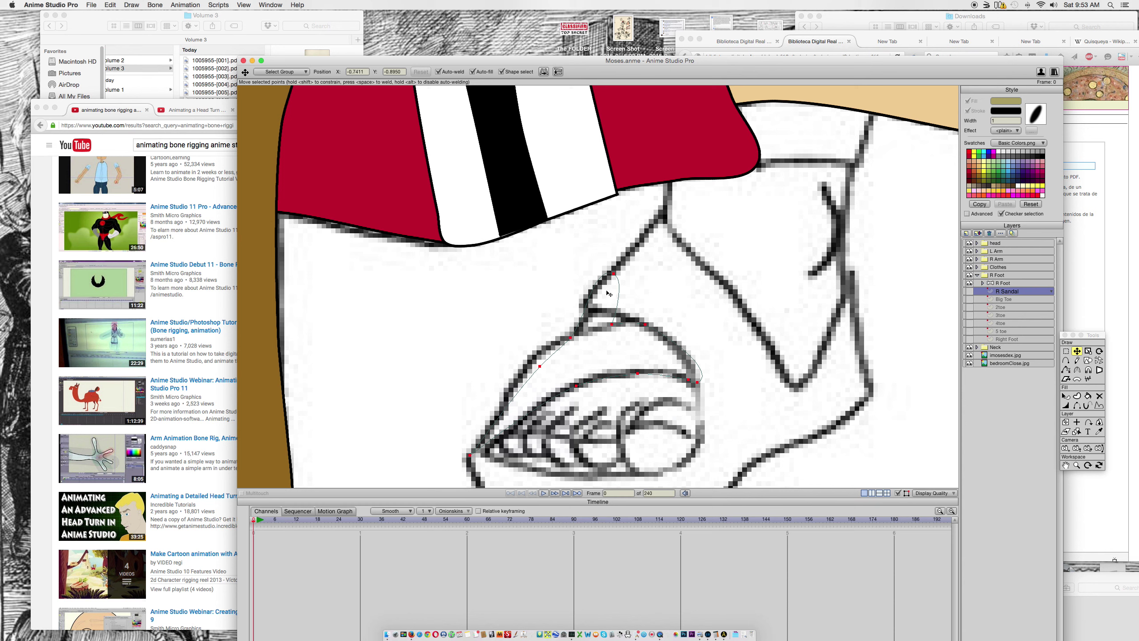
drag(614, 275, 591, 331)
scroll(636, 295, down, 2)
scroll(637, 295, down, 2)
drag(648, 284, 567, 353)
drag(634, 282, 597, 303)
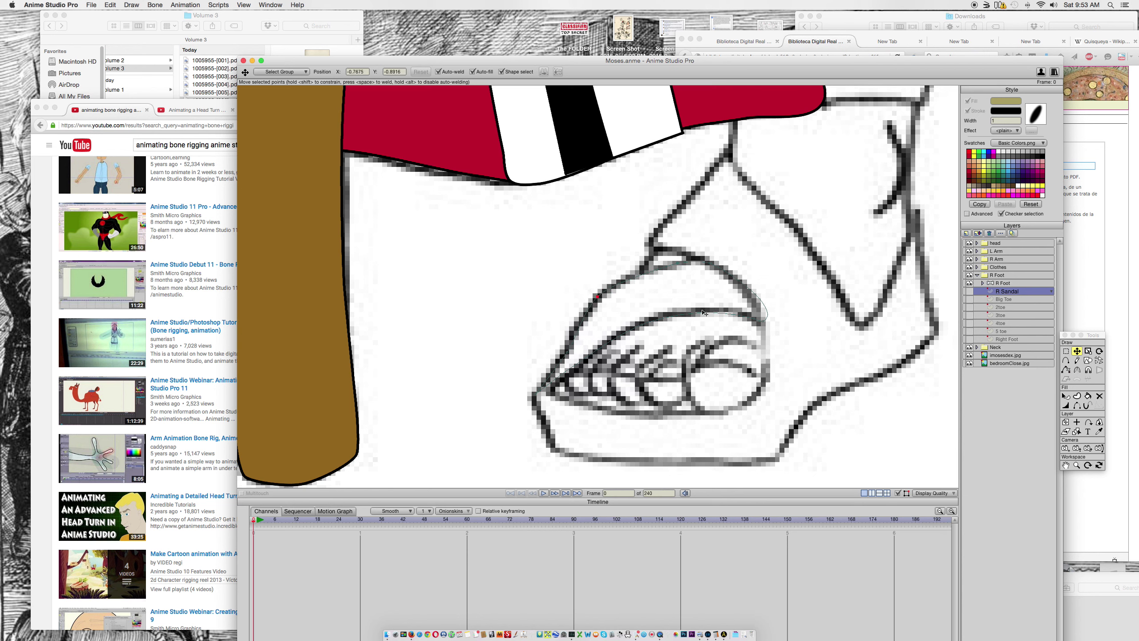
drag(704, 313, 753, 317)
Step: Show the R Sandal layer and reveal the hidden outline along the toe strap's lower edge with Hide Edge
click(971, 292)
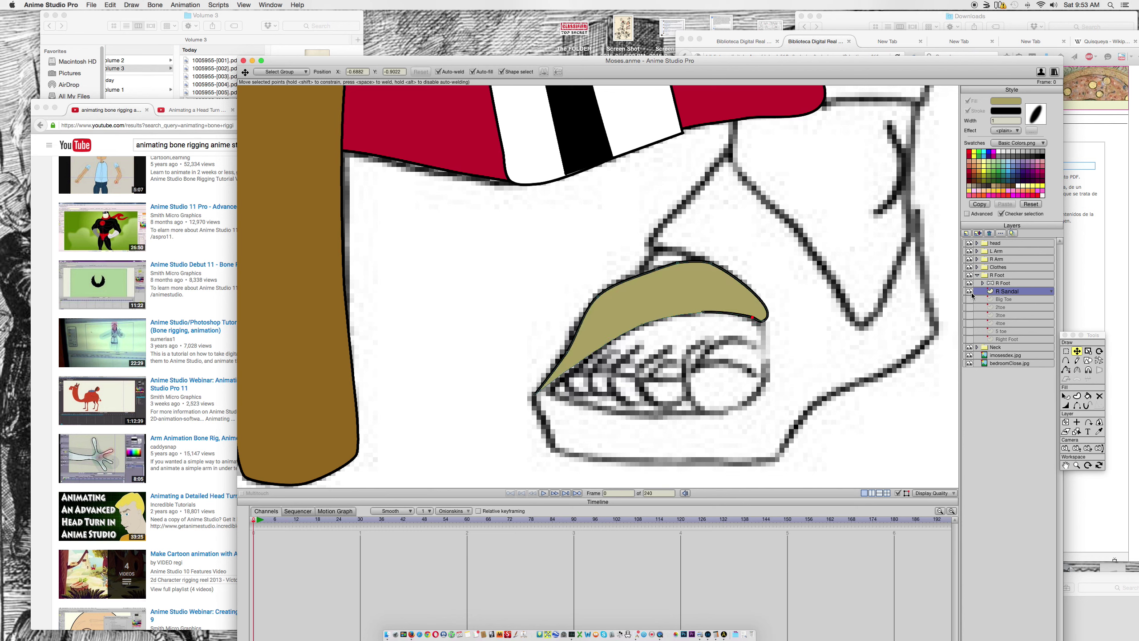
click(1077, 405)
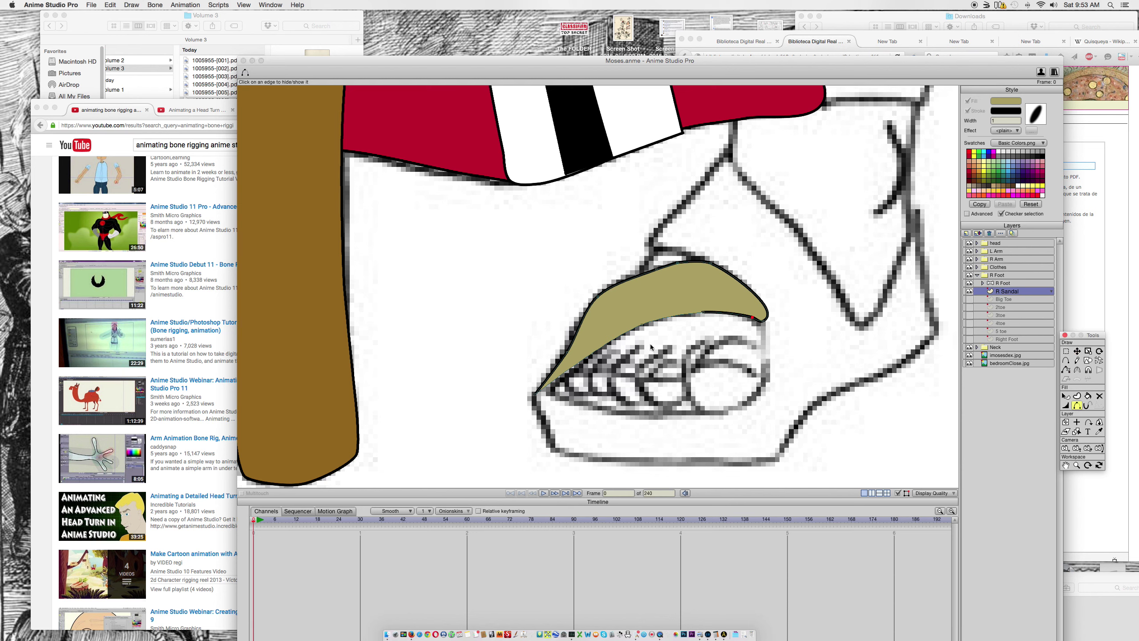
click(624, 332)
click(672, 318)
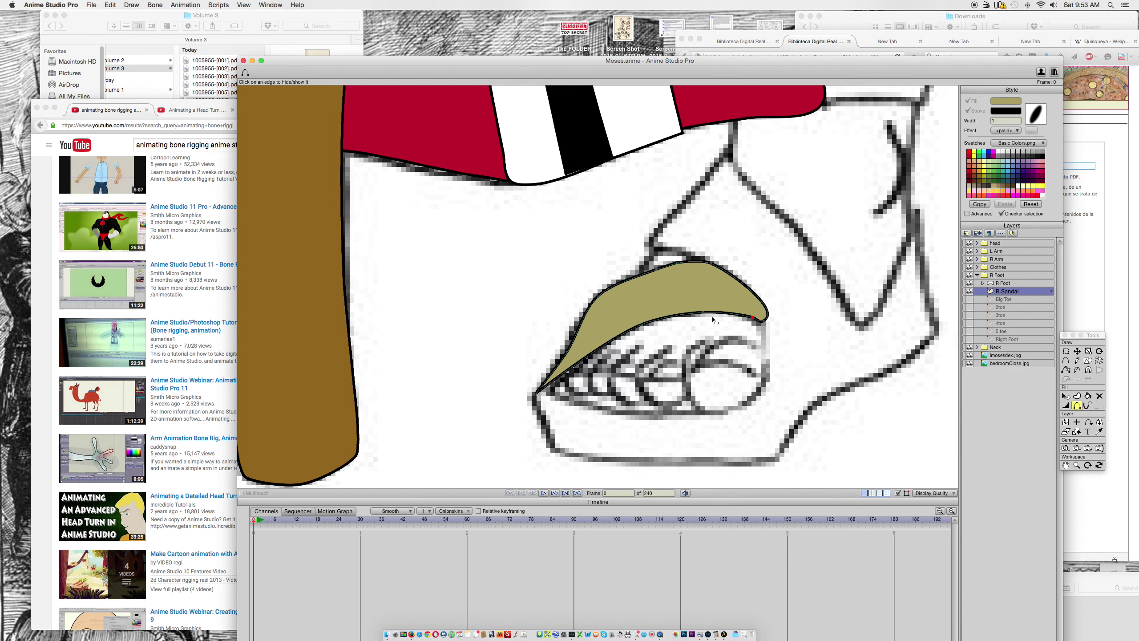
click(1078, 352)
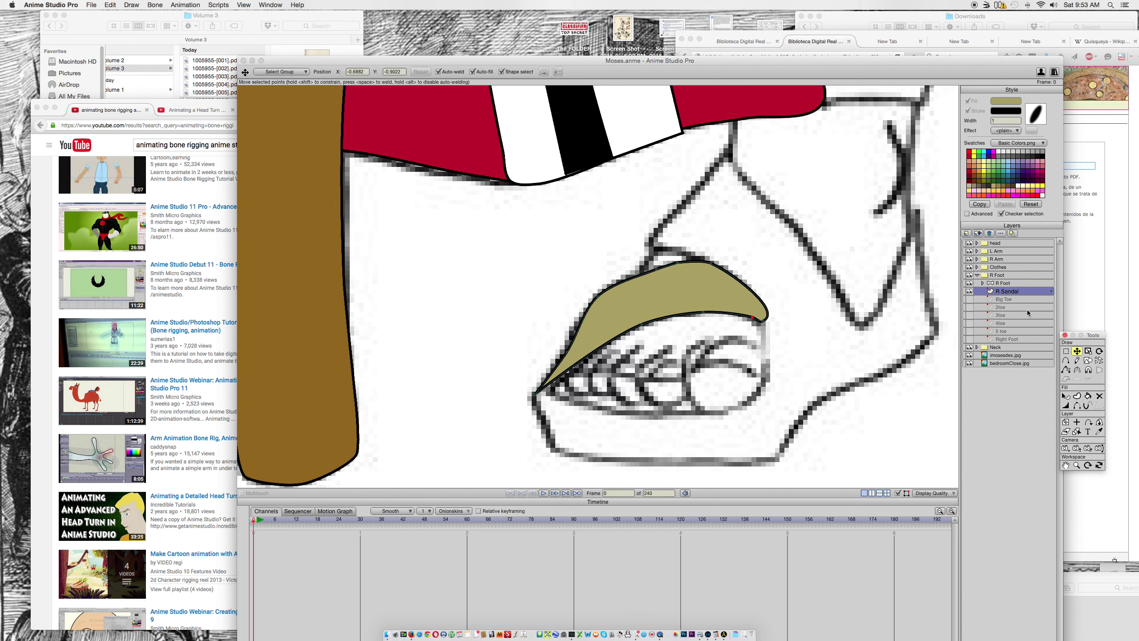
click(977, 233)
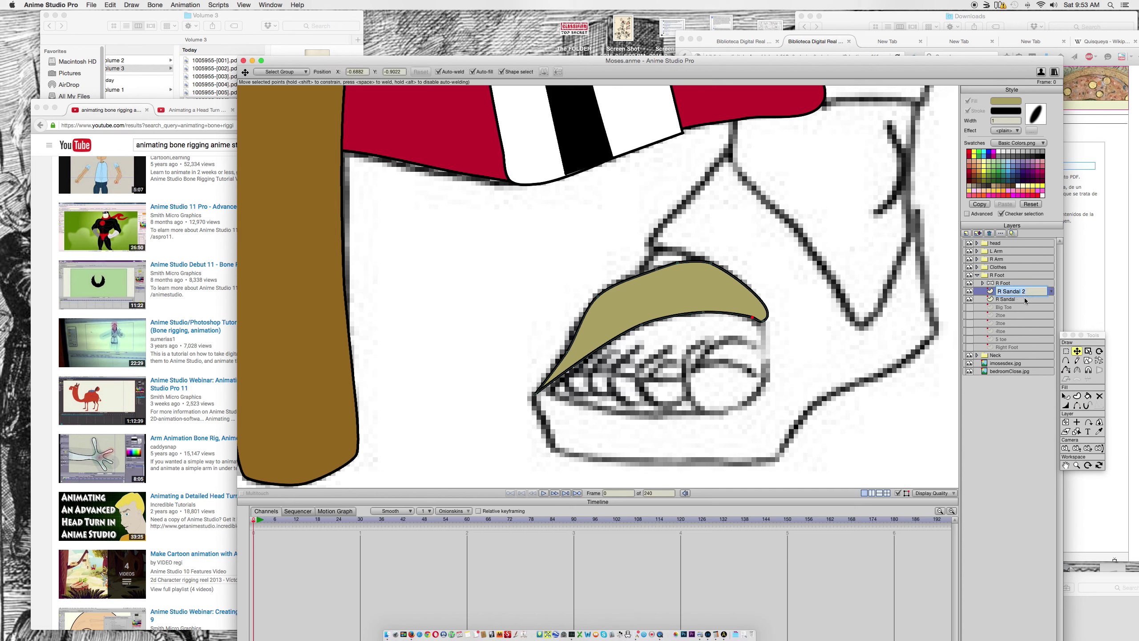
click(1027, 292)
key(BackSpace)
click(1020, 299)
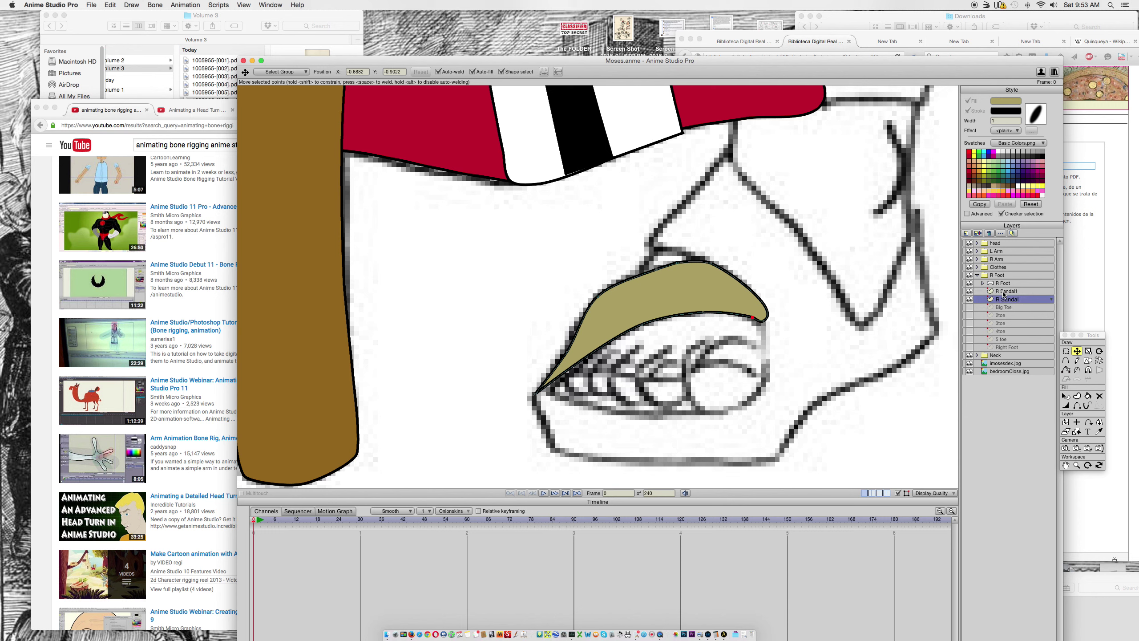
click(1003, 291)
mouse_move(681, 305)
mouse_down()
mouse_move(785, 274)
mouse_move(681, 313)
mouse_up()
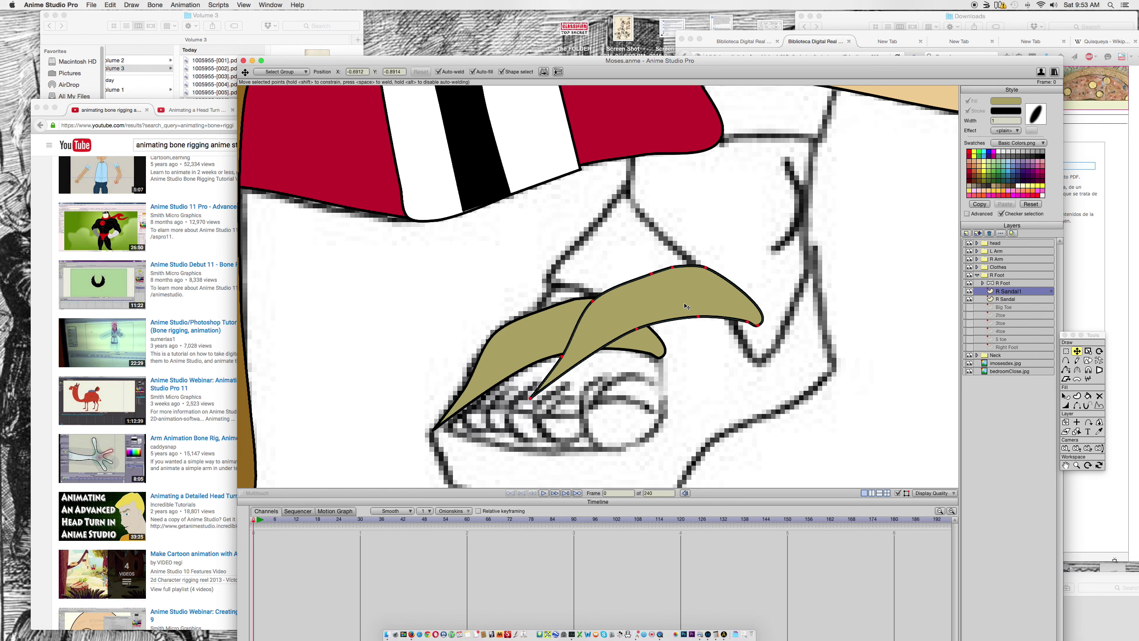
key(super+z)
key(g)
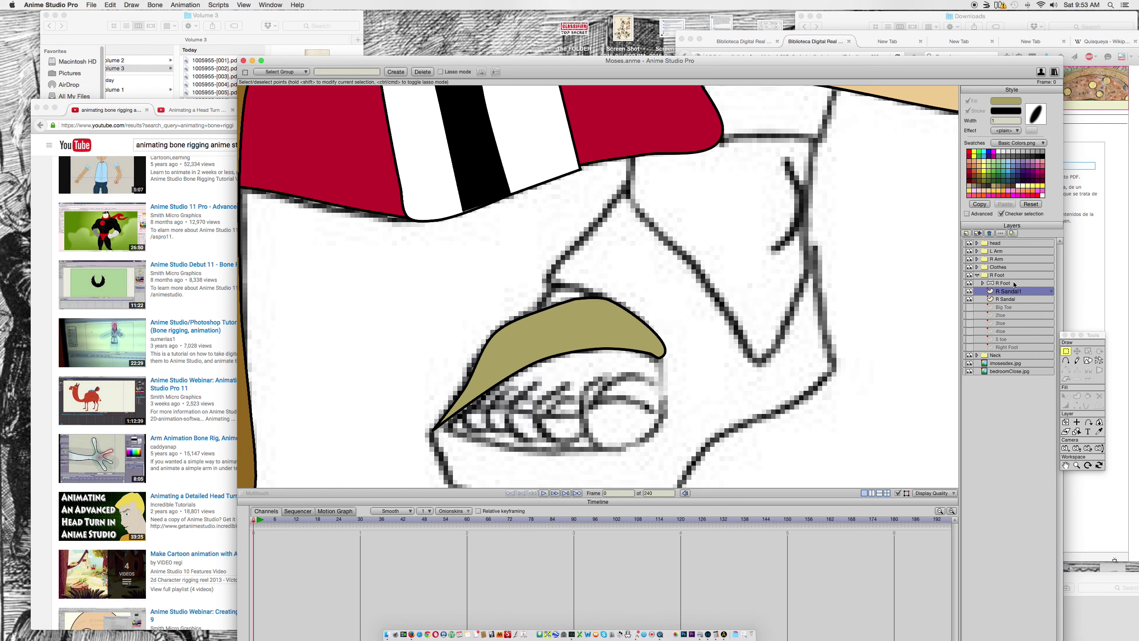
click(1003, 301)
click(1002, 292)
click(989, 234)
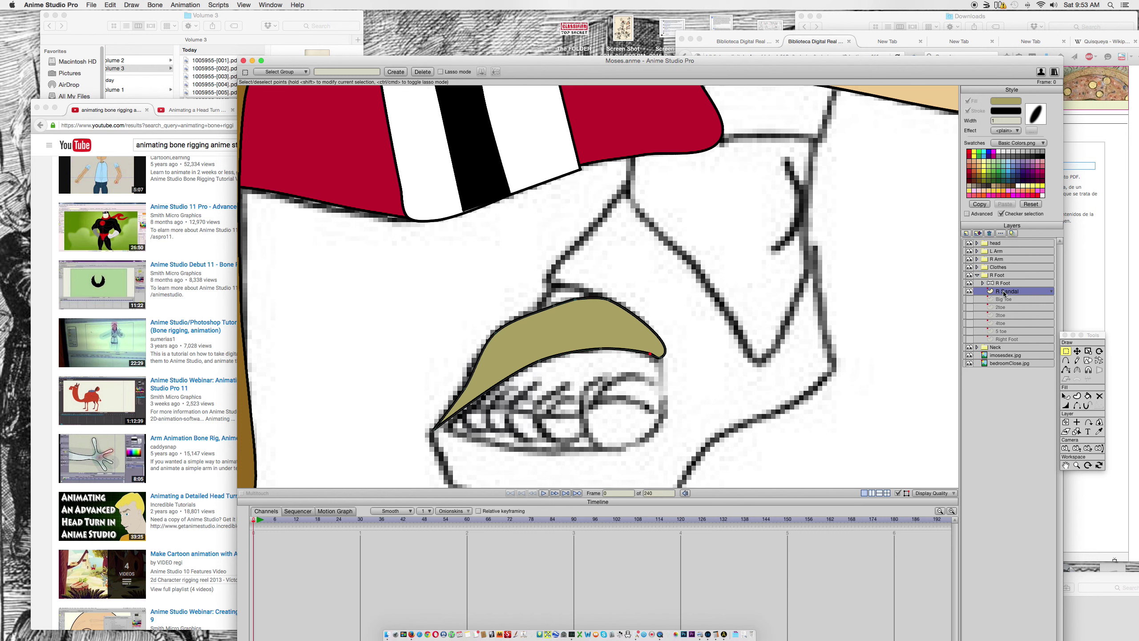
Step: Draw a rectangle above the toe strap in the R Sandal layer and add a point on each of its four sides
click(1088, 360)
mouse_move(556, 227)
mouse_down()
mouse_move(641, 287)
mouse_move(643, 277)
mouse_up()
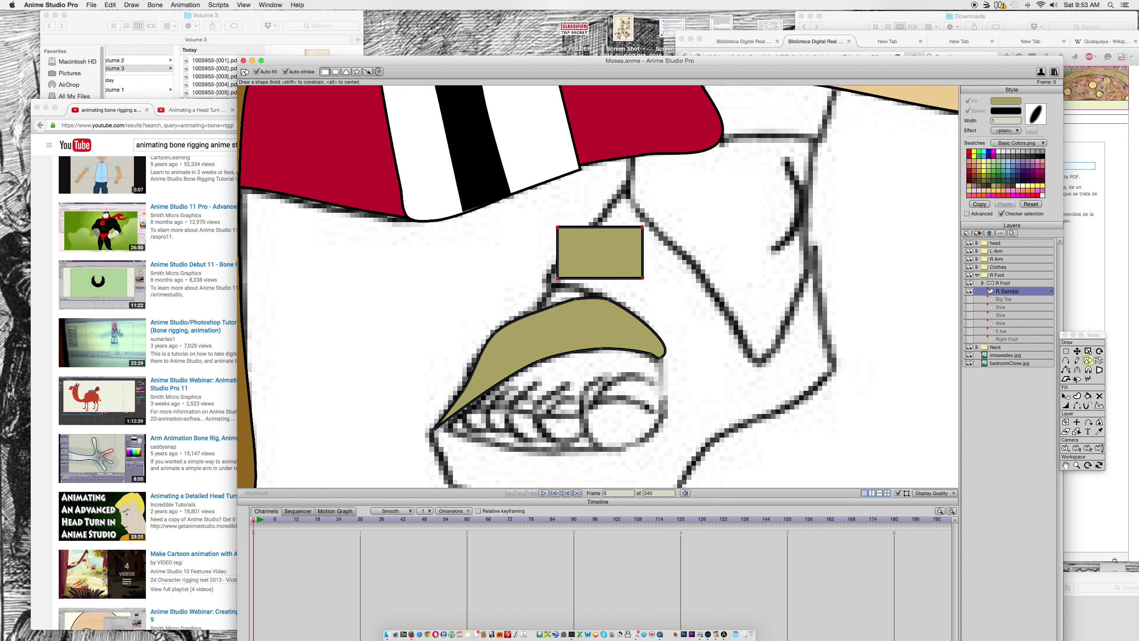
click(1069, 362)
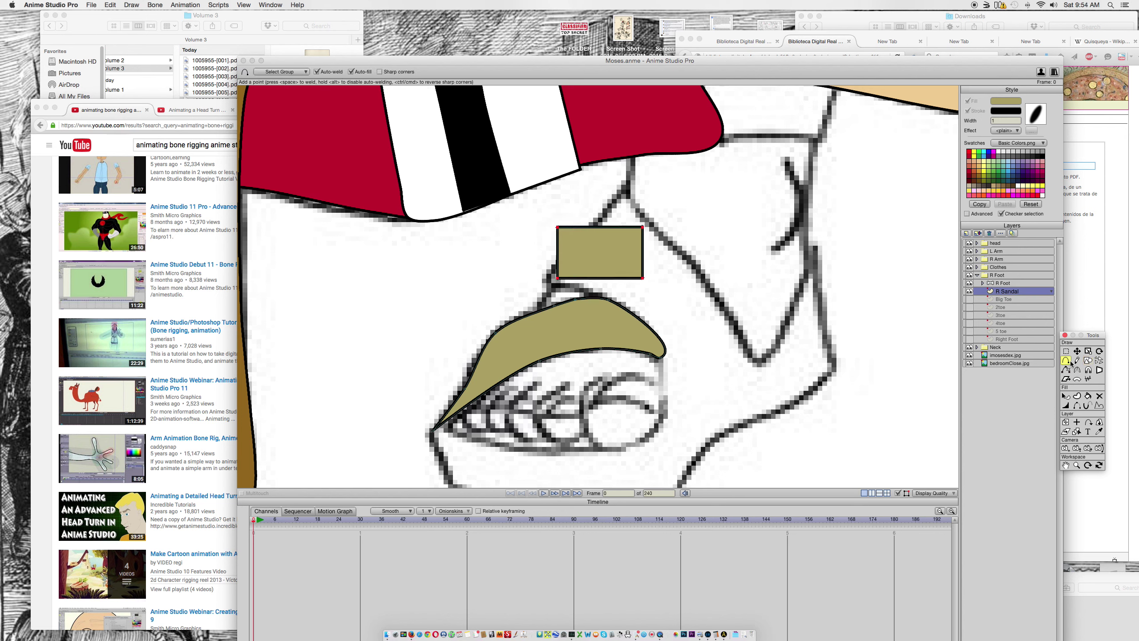
click(557, 253)
click(609, 227)
click(600, 277)
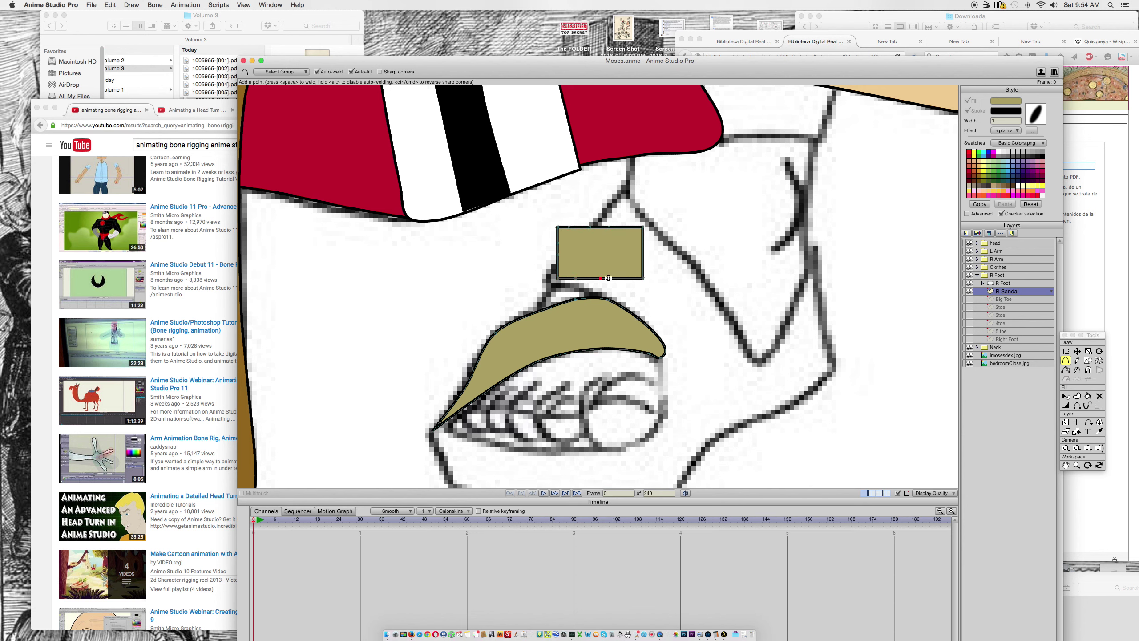
click(643, 248)
Step: Hide the R Sandal layer and move the rectangle's lower and right-hand points onto the sketched ankle strap's rear corner and lower edges
click(1077, 351)
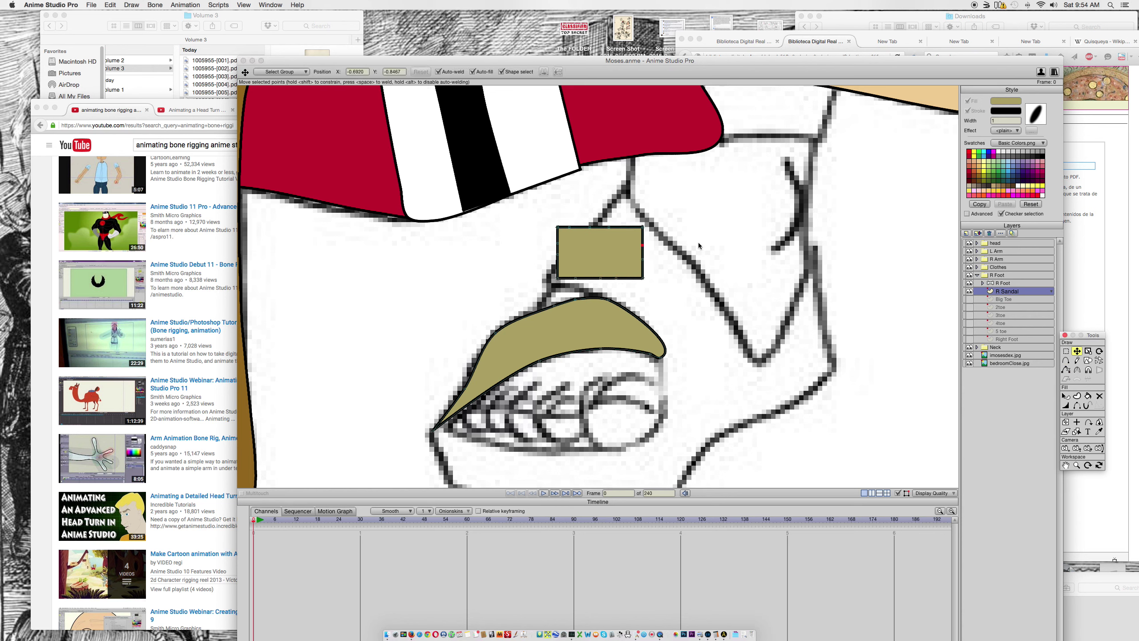
click(970, 291)
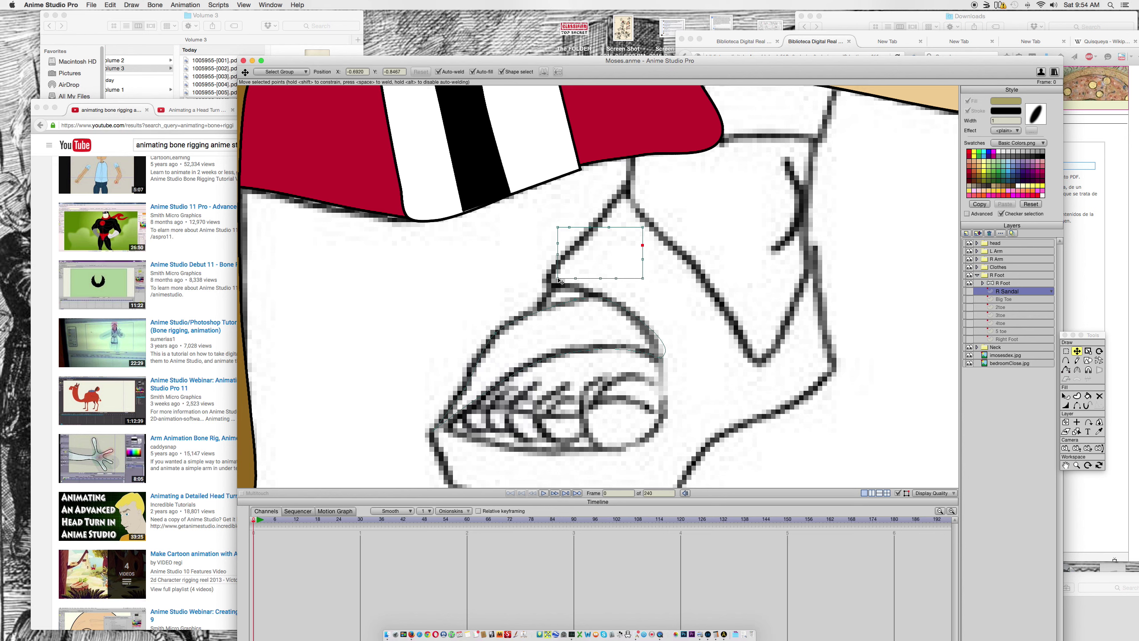
mouse_move(560, 280)
mouse_down()
mouse_move(548, 294)
mouse_move(548, 283)
mouse_up()
mouse_move(642, 227)
mouse_down()
mouse_move(775, 371)
mouse_move(762, 366)
mouse_up()
drag(643, 248, 740, 374)
drag(642, 259, 711, 403)
drag(643, 278, 656, 430)
drag(618, 280, 658, 352)
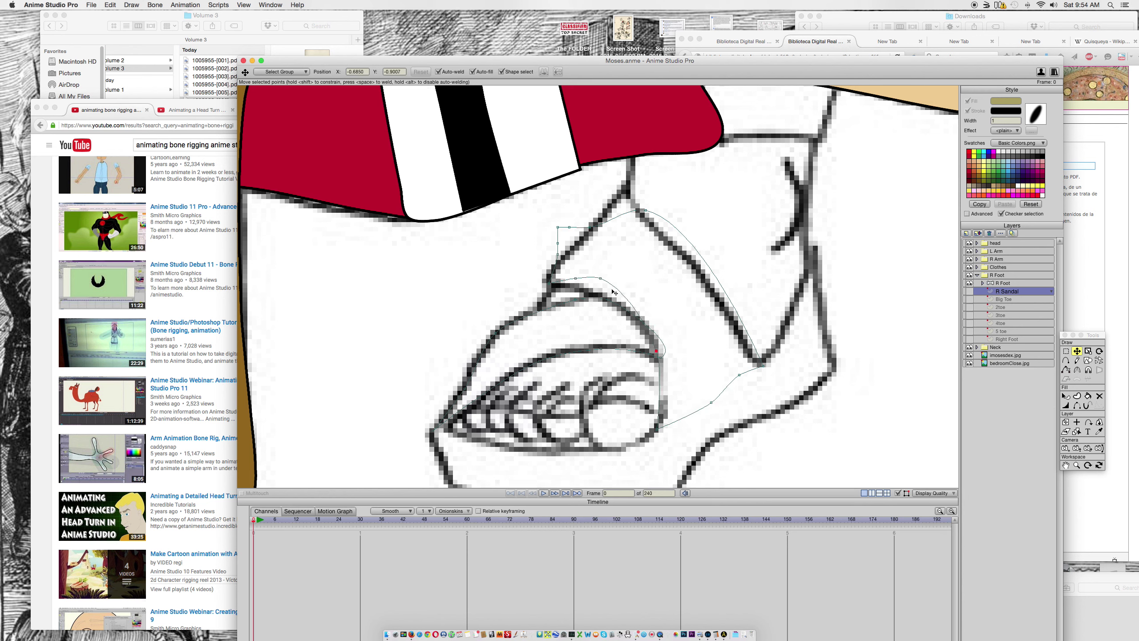
Step: Move the remaining rectangle points to trace the ankle strap's peak, front edge and the curve bordering the toe strap
drag(601, 279, 564, 286)
mouse_move(645, 210)
mouse_down()
mouse_move(713, 292)
mouse_move(628, 213)
mouse_move(650, 216)
mouse_move(667, 255)
mouse_move(678, 250)
mouse_move(648, 224)
mouse_up()
drag(560, 230, 607, 211)
drag(561, 247, 607, 221)
drag(558, 257, 549, 271)
click(600, 234)
key(super+z)
drag(608, 221, 590, 233)
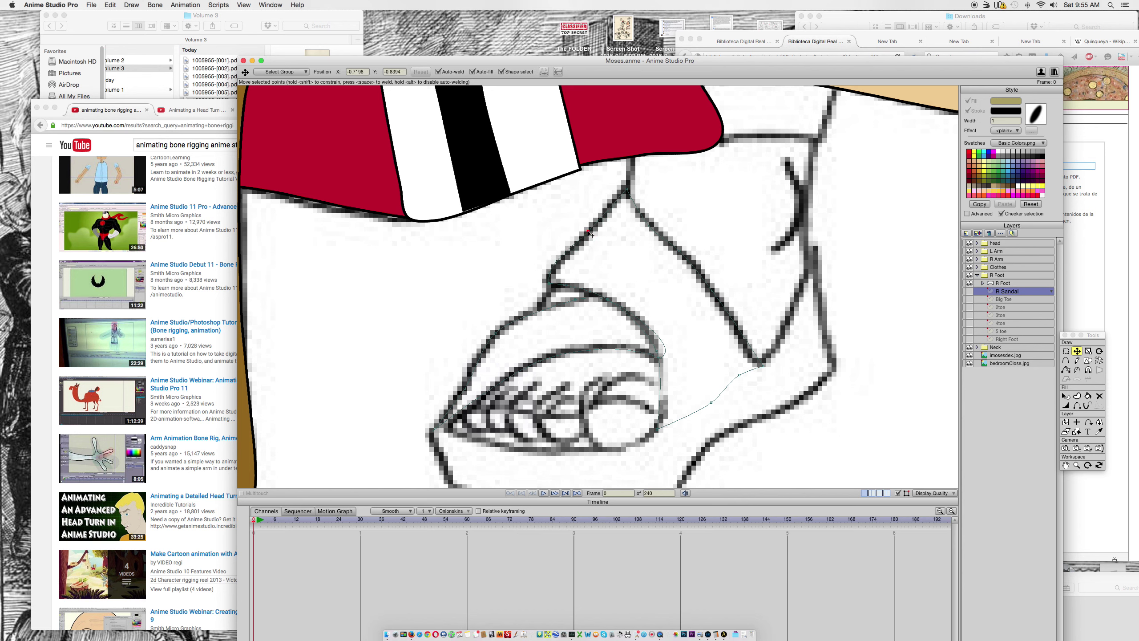
Step: Show the R Sandal layer and hide the outline along the ankle strap's lower edge with Hide Edge
click(970, 291)
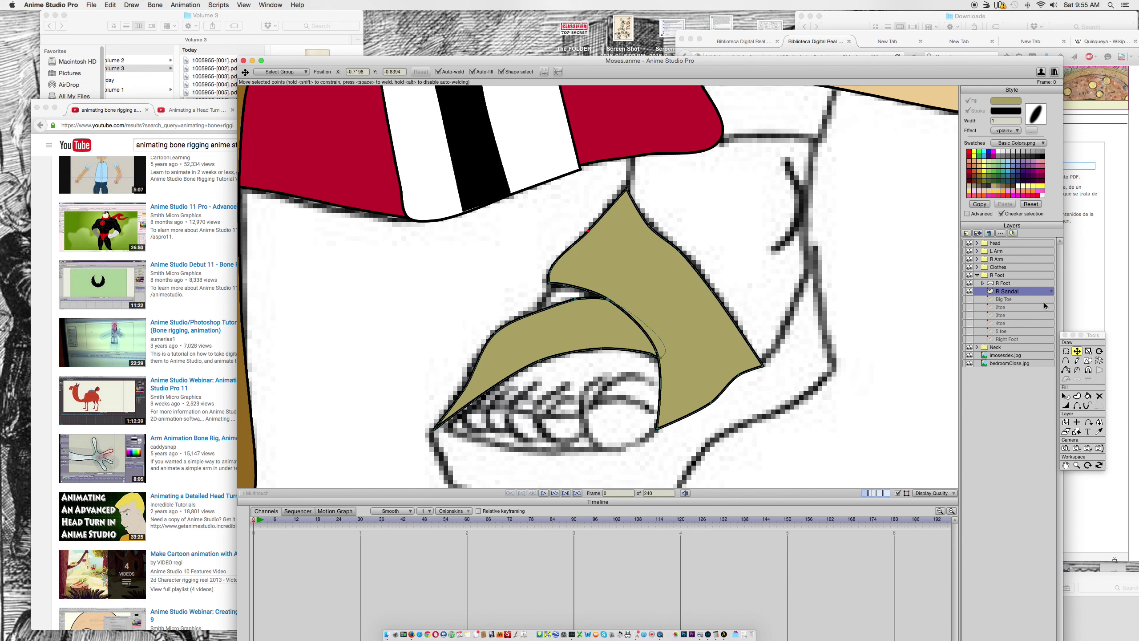
click(1076, 406)
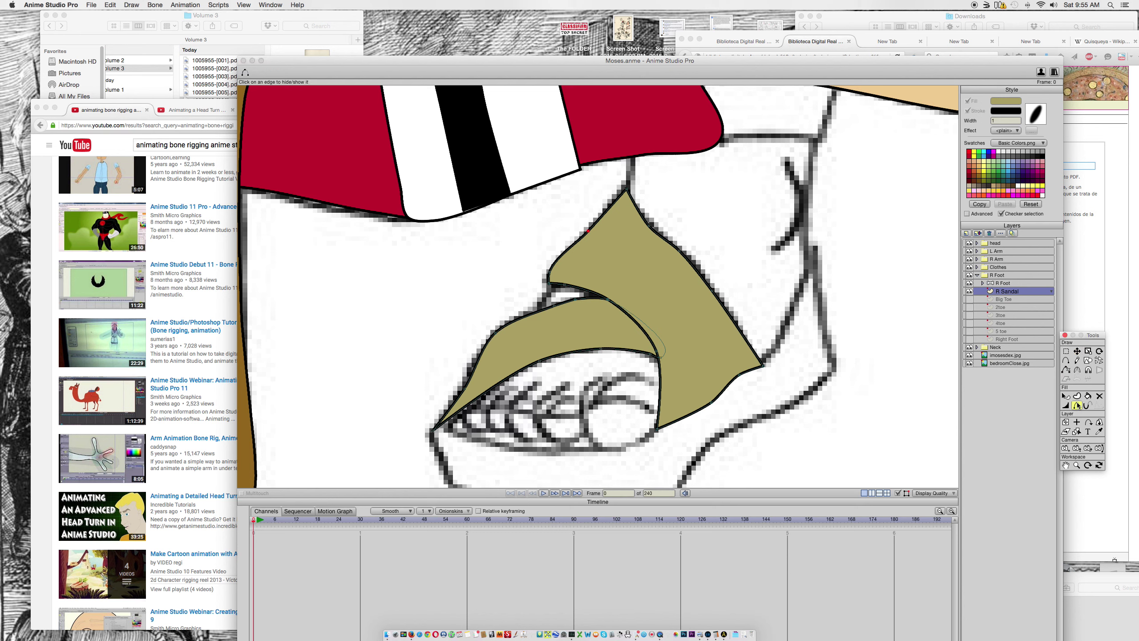
click(727, 390)
click(750, 371)
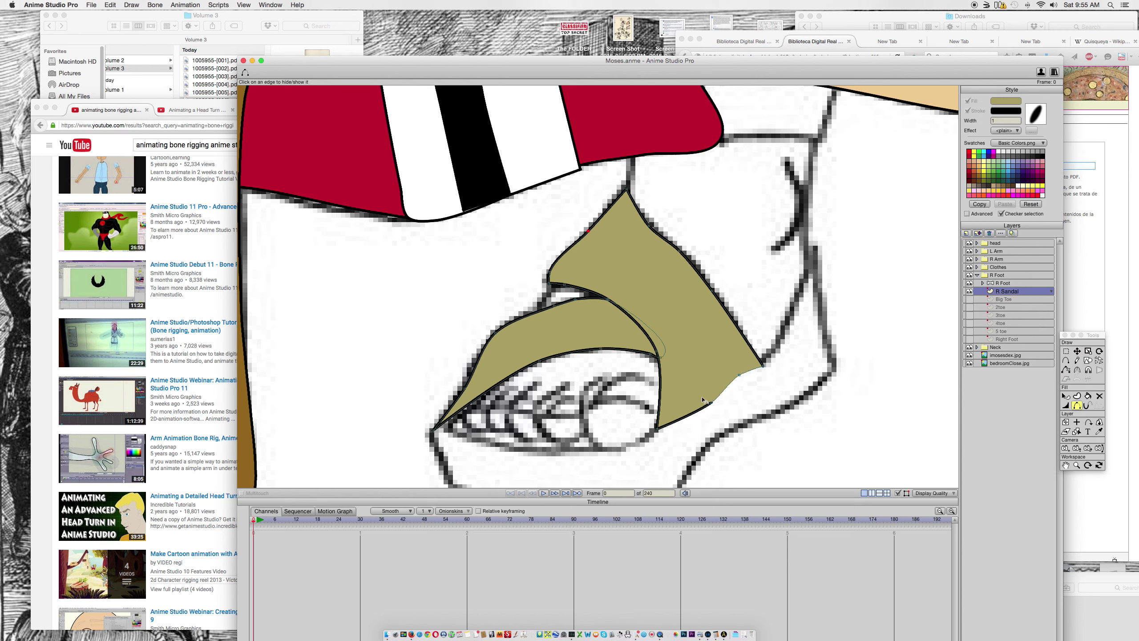
click(688, 417)
Step: Toggle the Right Foot layer's visibility repeatedly to compare the sandal straps with the foot, leaving the layer shown
click(969, 339)
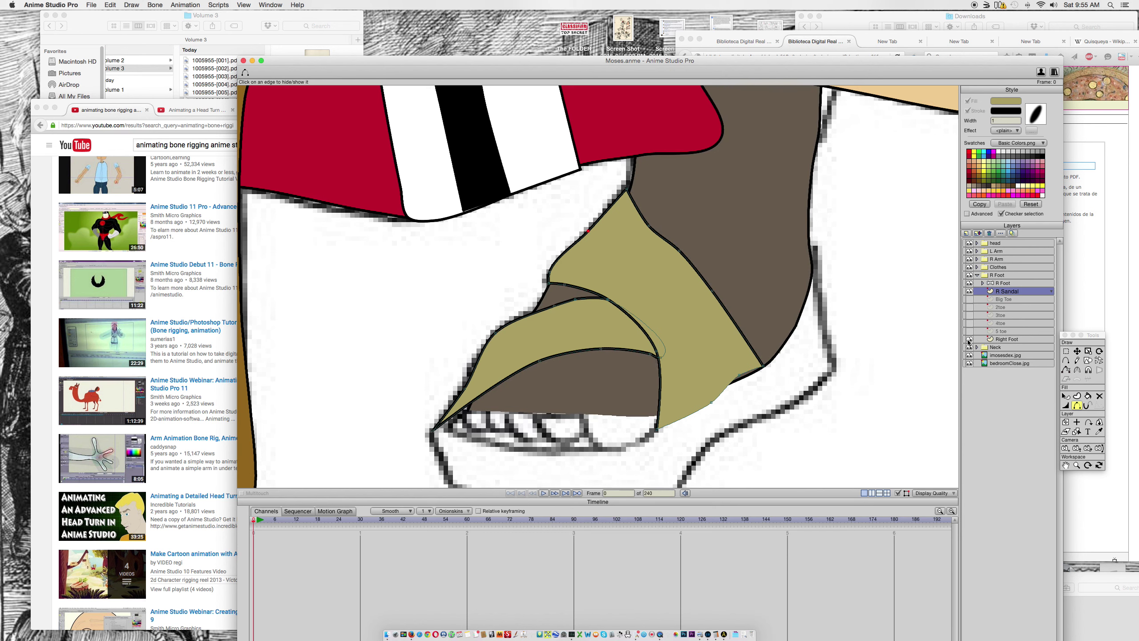
click(969, 339)
click(969, 339)
click(969, 339)
click(969, 339)
click(969, 339)
click(969, 339)
click(969, 339)
click(969, 339)
click(969, 339)
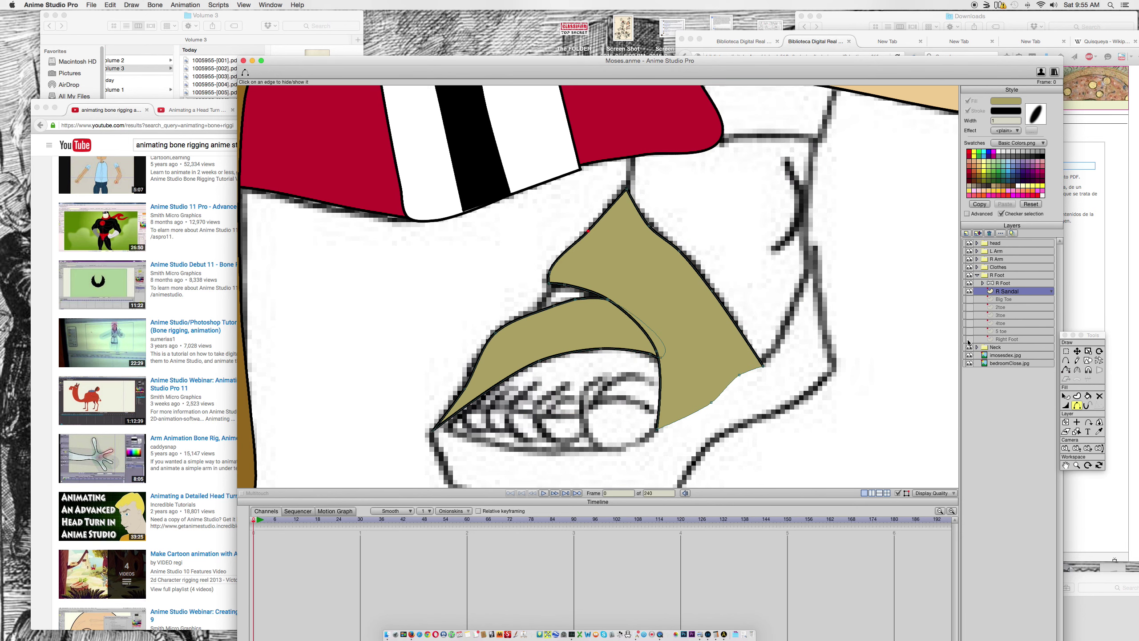
click(969, 339)
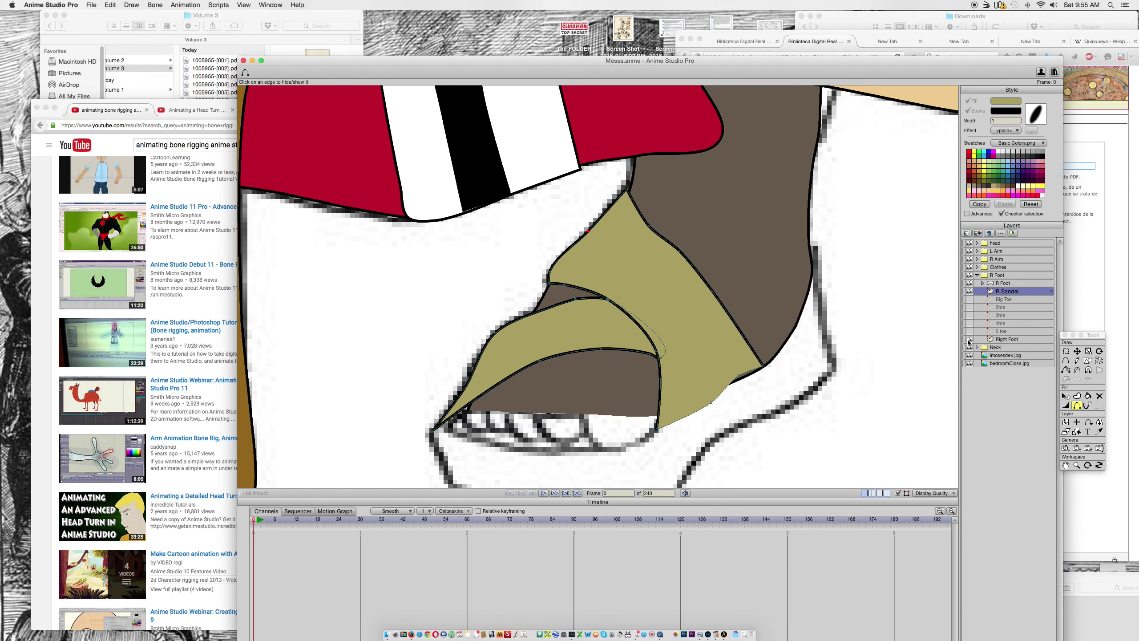
click(1077, 369)
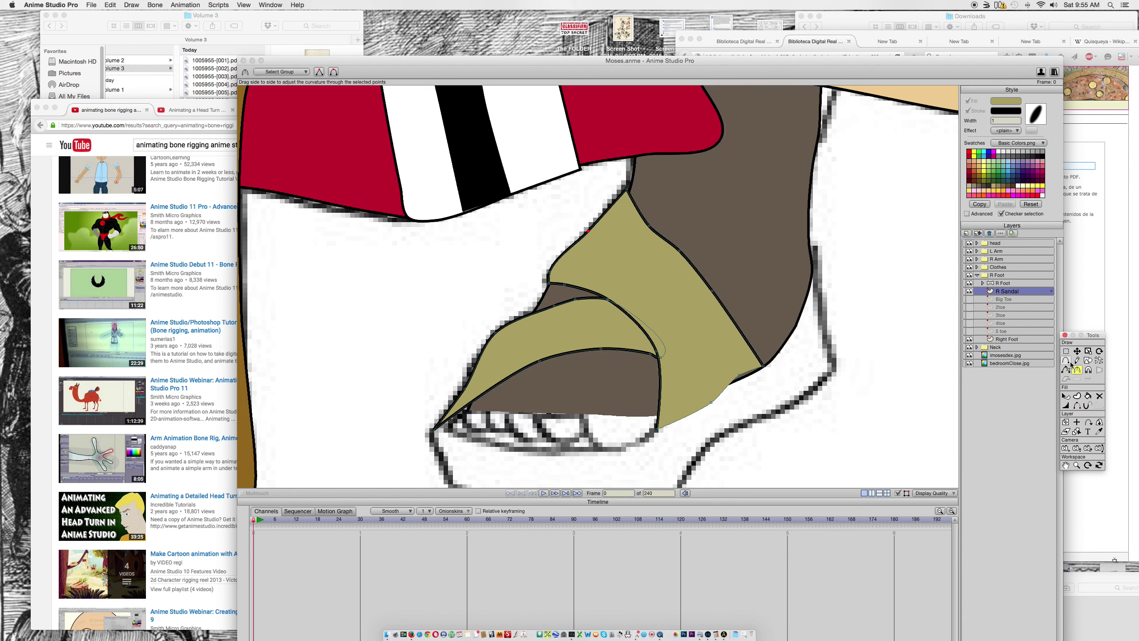
click(1077, 405)
click(456, 408)
click(455, 408)
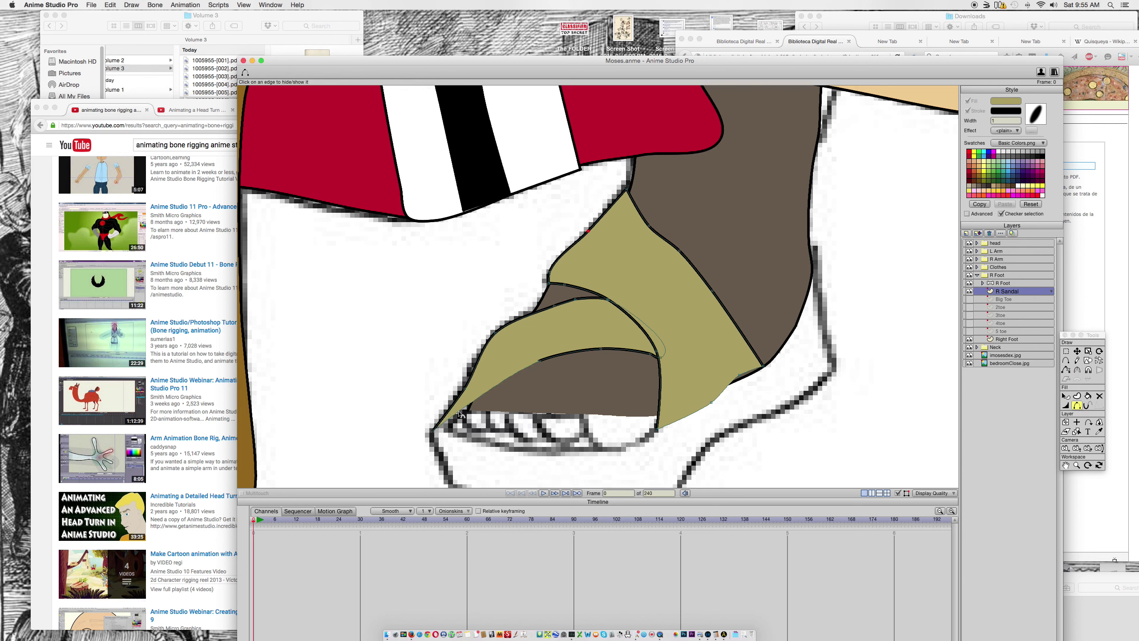
Step: Add a point on the toe strap's lower edge near its front tip and move the tip point slightly inward
click(1068, 360)
click(454, 418)
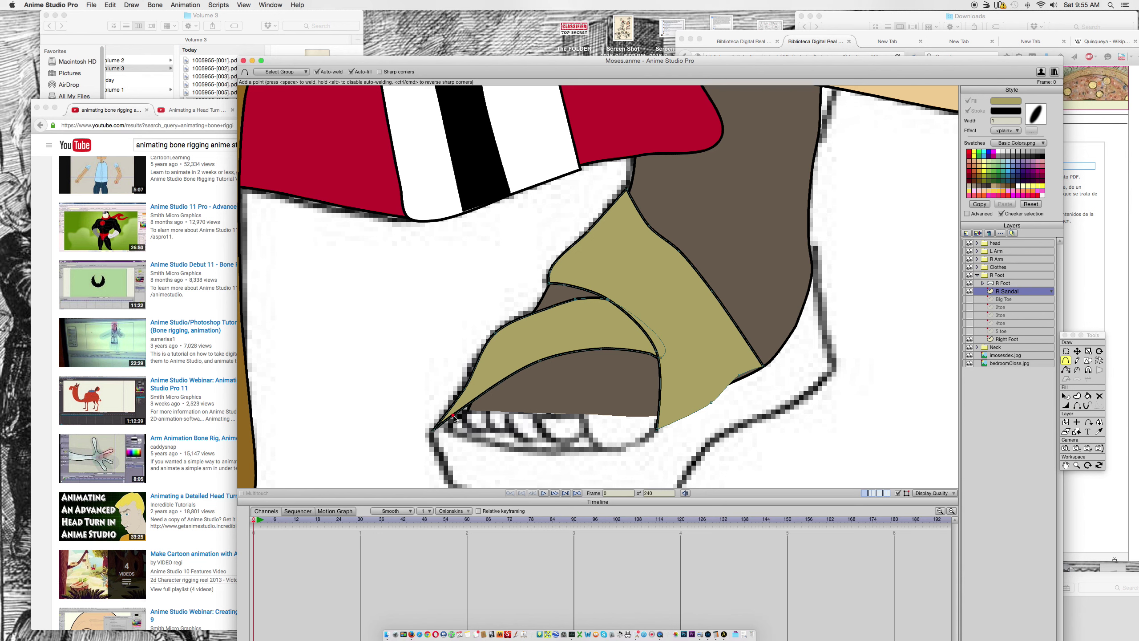
click(1076, 351)
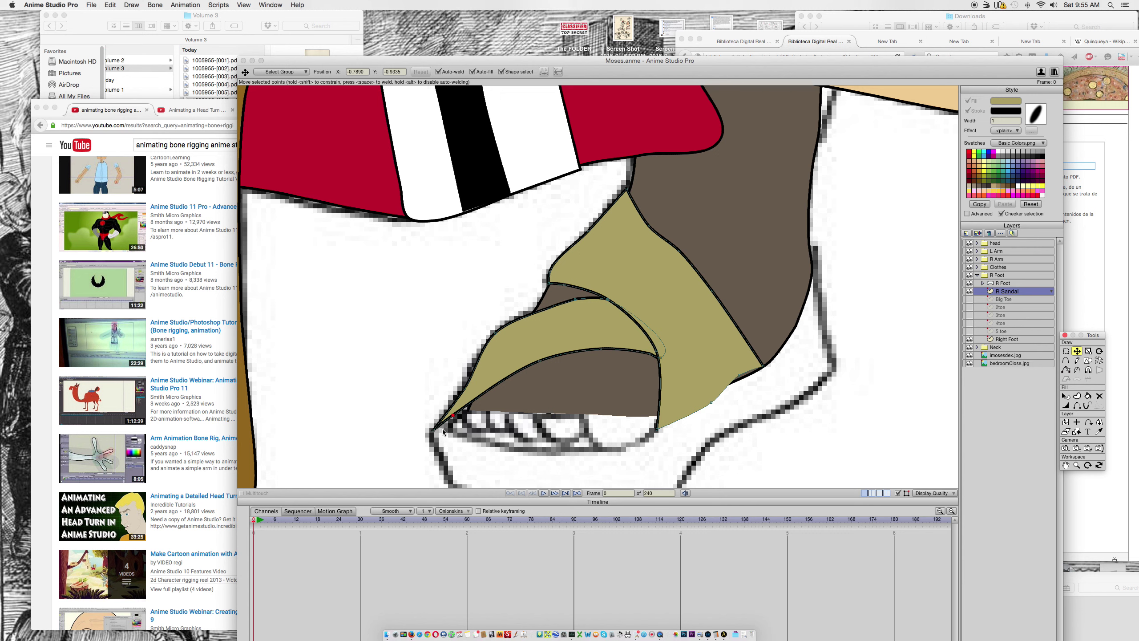
mouse_move(434, 431)
mouse_down()
mouse_move(452, 394)
mouse_move(514, 348)
mouse_move(421, 431)
mouse_move(444, 416)
mouse_move(437, 426)
mouse_move(449, 430)
mouse_up()
Step: Add another point on the toe strap's lower edge, move it close to the tip and hide the outline at the tip
click(1065, 360)
click(498, 394)
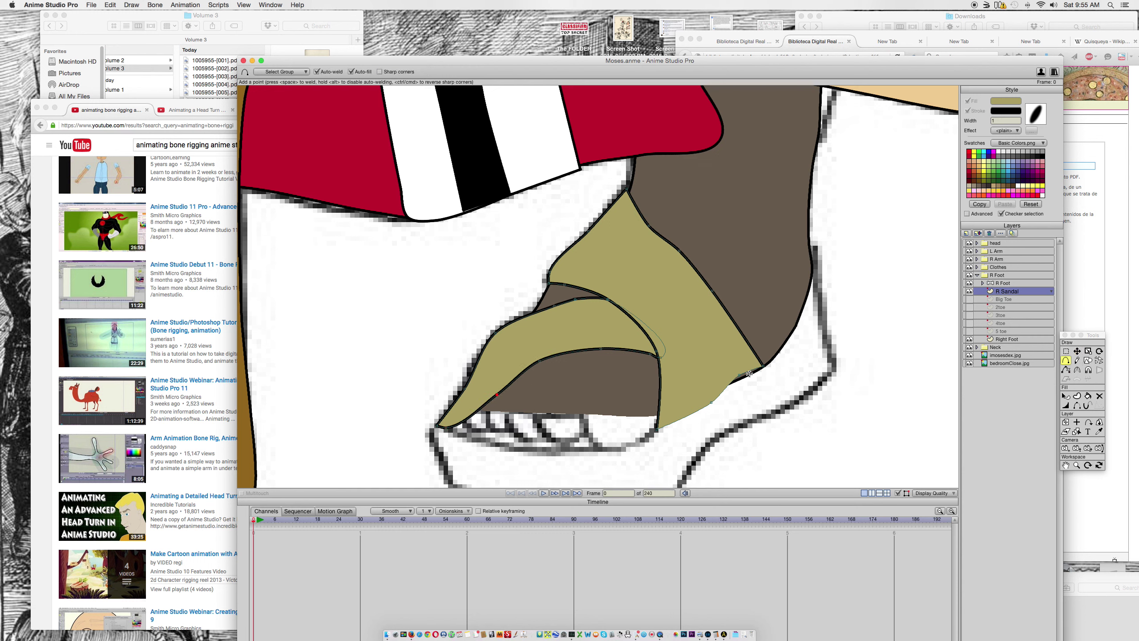
click(1077, 351)
drag(495, 395, 467, 412)
click(1078, 406)
click(443, 432)
click(1078, 351)
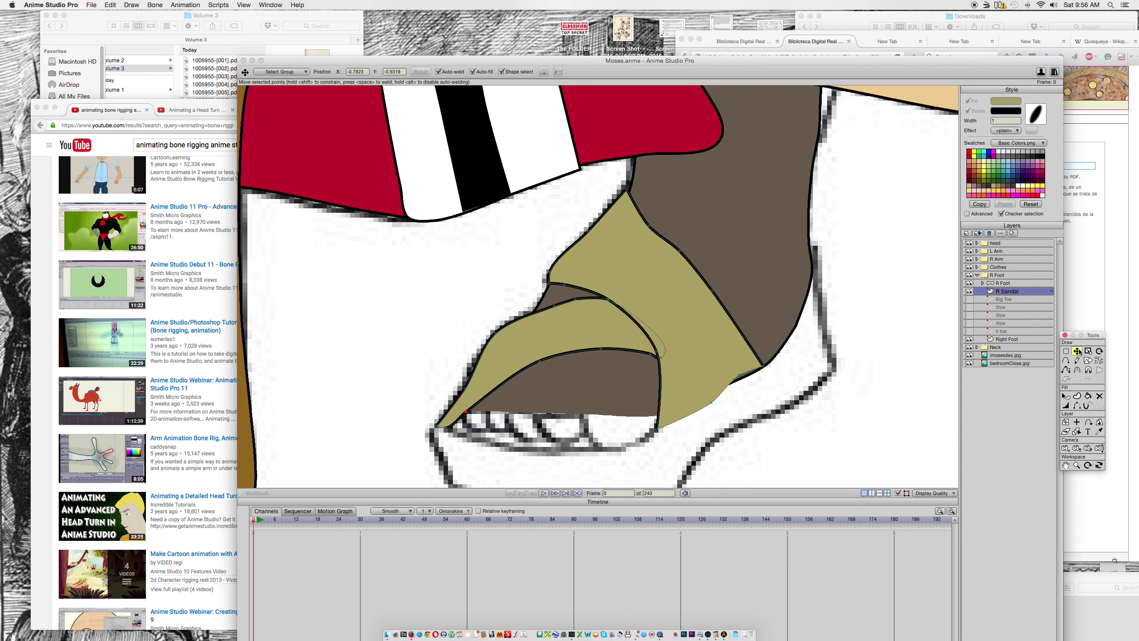
Step: Draw a wide rectangle for the sandal sole below the foot and hide its upper outline with Hide Edge
click(1088, 360)
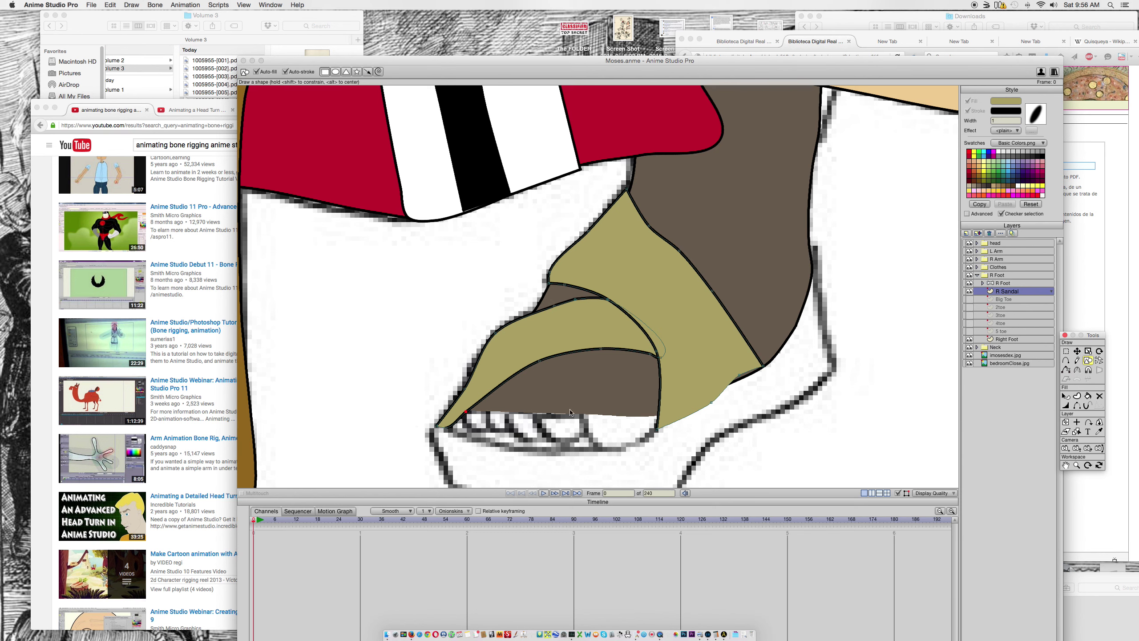
scroll(662, 364, down, 3)
drag(380, 335, 691, 417)
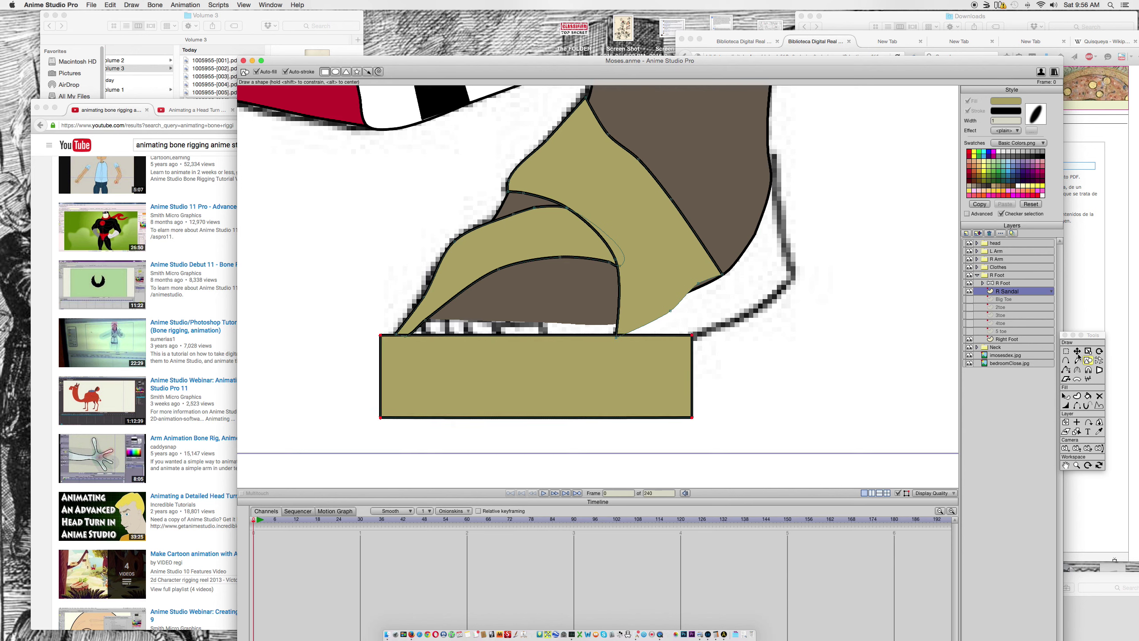
click(1078, 407)
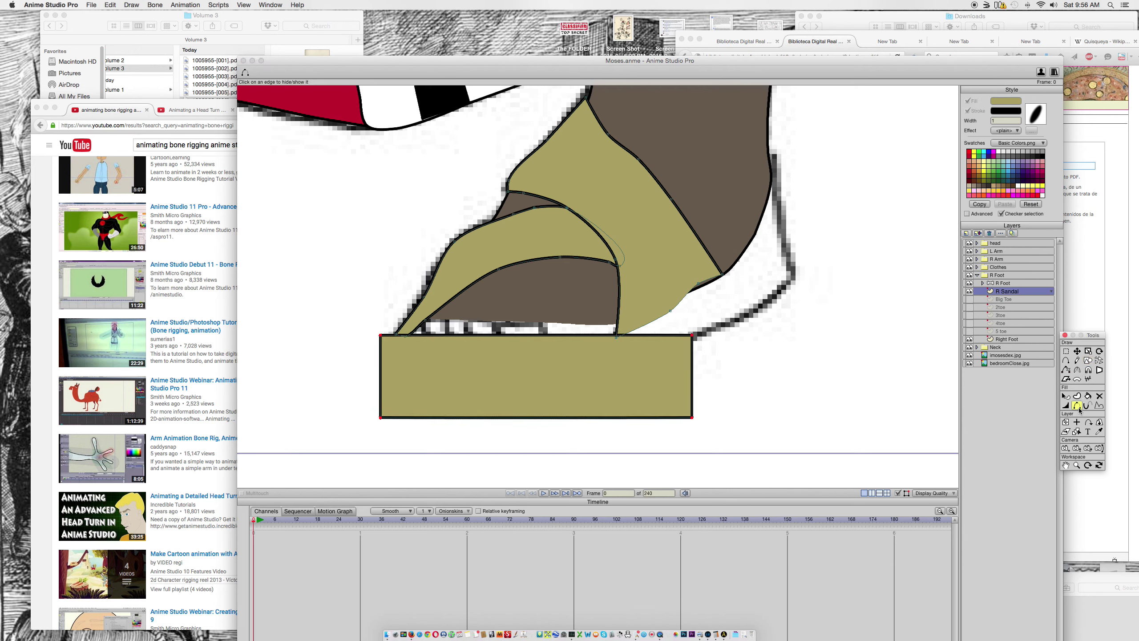
click(632, 334)
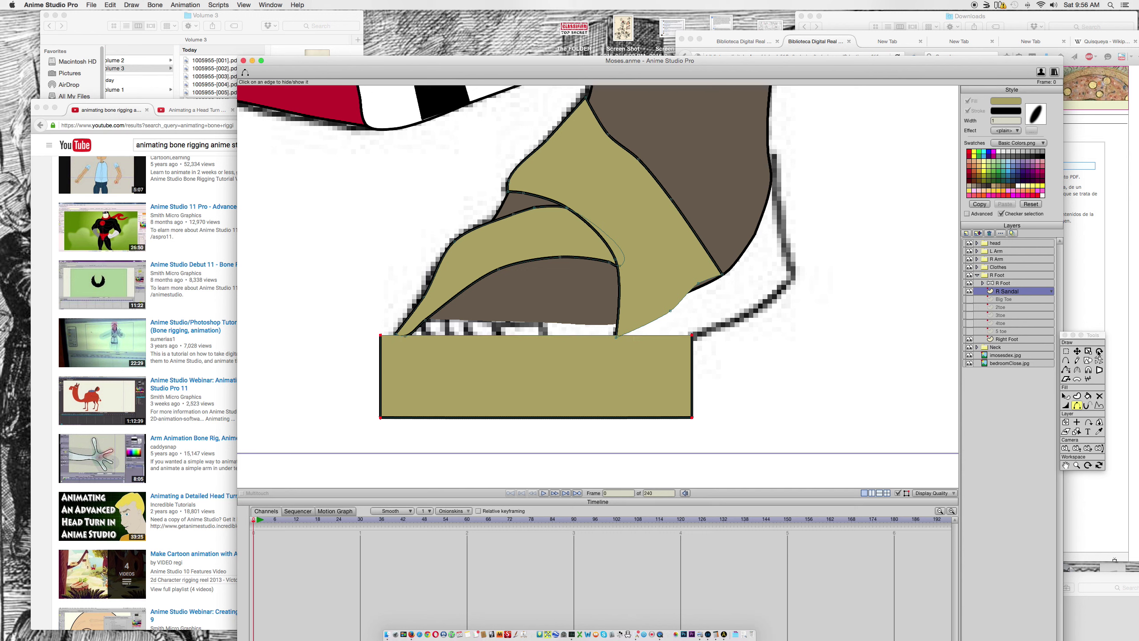
Step: Move the sole rectangle's corners onto the sketch at the back of the ankle, the heel and the underside of the toe end
click(1077, 352)
drag(708, 302, 761, 178)
key(super+z)
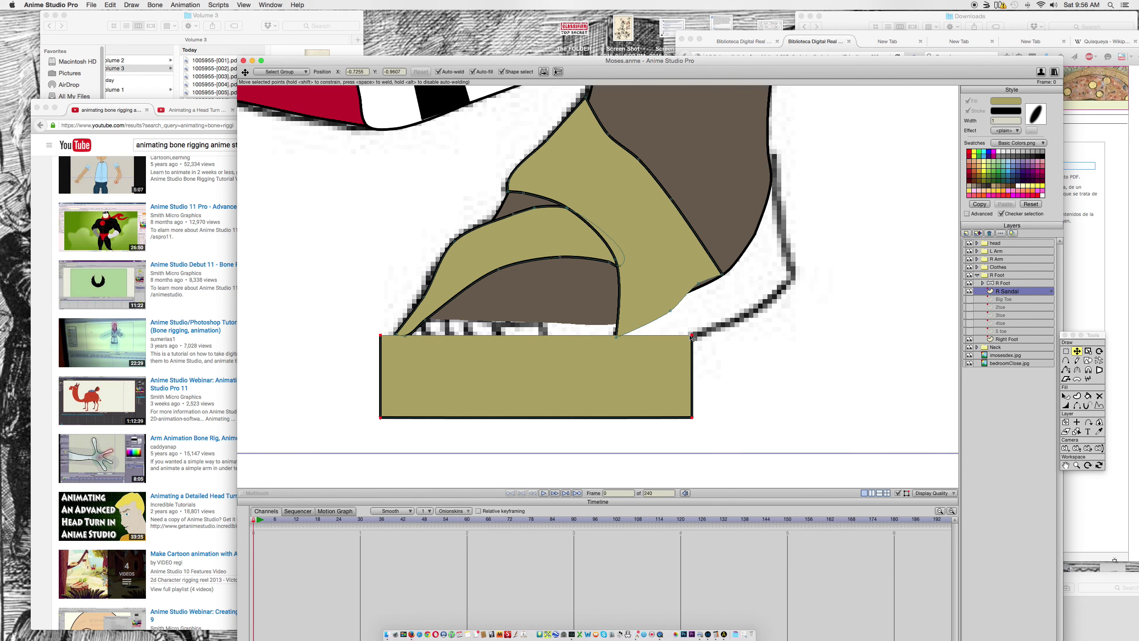
drag(694, 338, 774, 157)
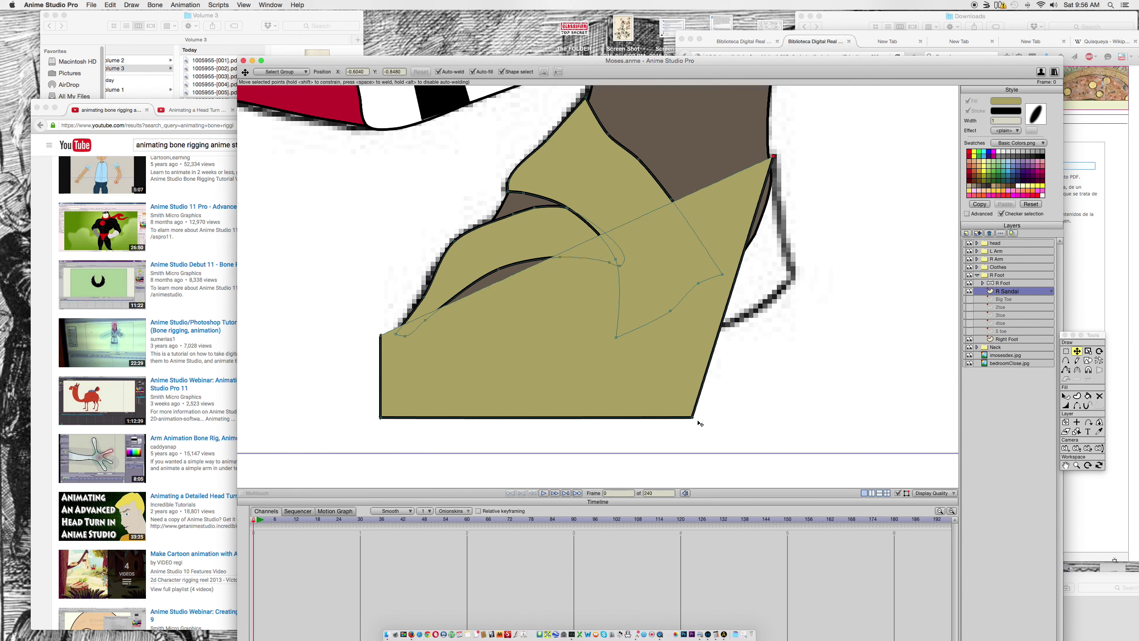
drag(693, 420, 795, 276)
drag(379, 418, 409, 394)
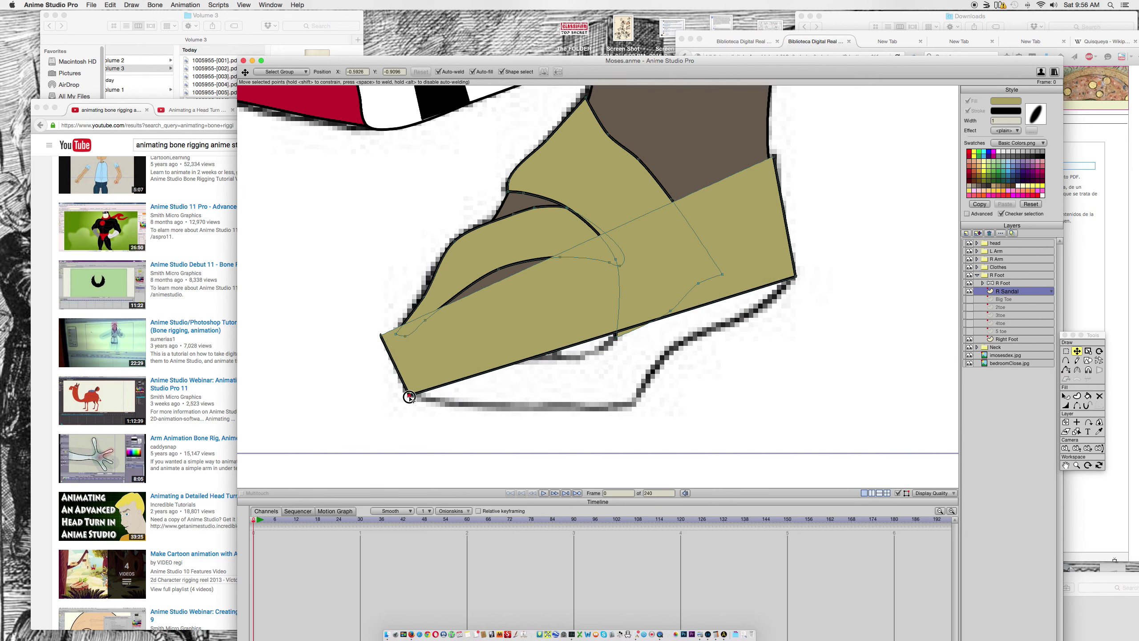
Step: Add a series of points along the sole shape's lower edge and one on its heel edge
click(1066, 361)
click(524, 361)
click(549, 353)
click(584, 340)
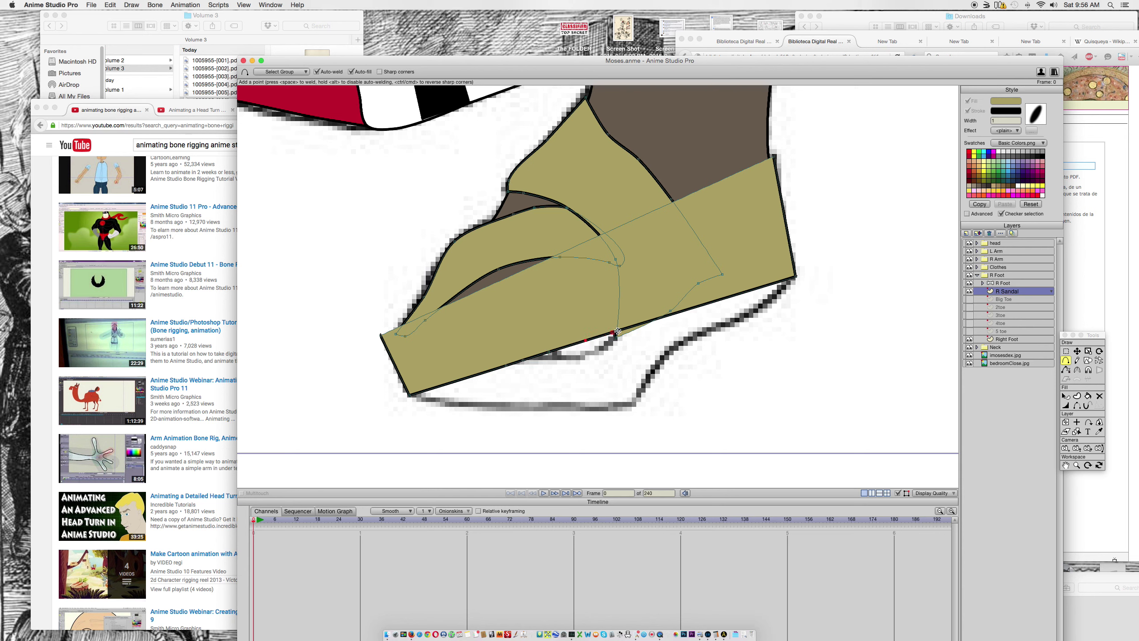
click(630, 326)
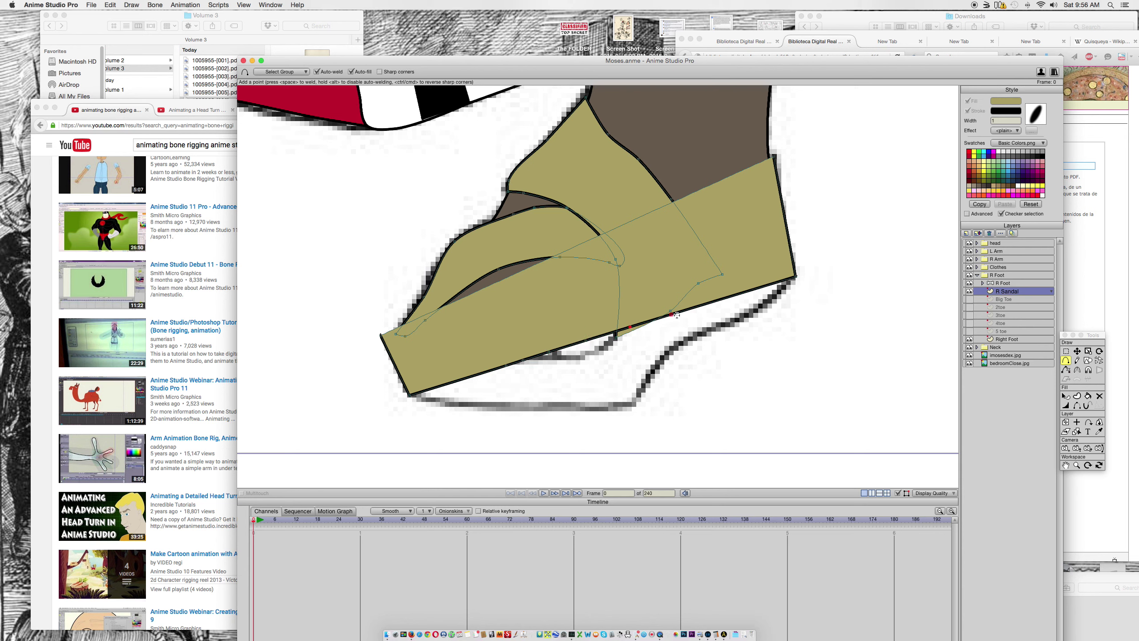
click(707, 304)
click(729, 298)
click(750, 291)
click(791, 254)
Step: Add points on the sole shape's upper and toe-end edges, positioning one along the upper edge near the toe strap
drag(742, 170, 628, 223)
drag(522, 265, 490, 285)
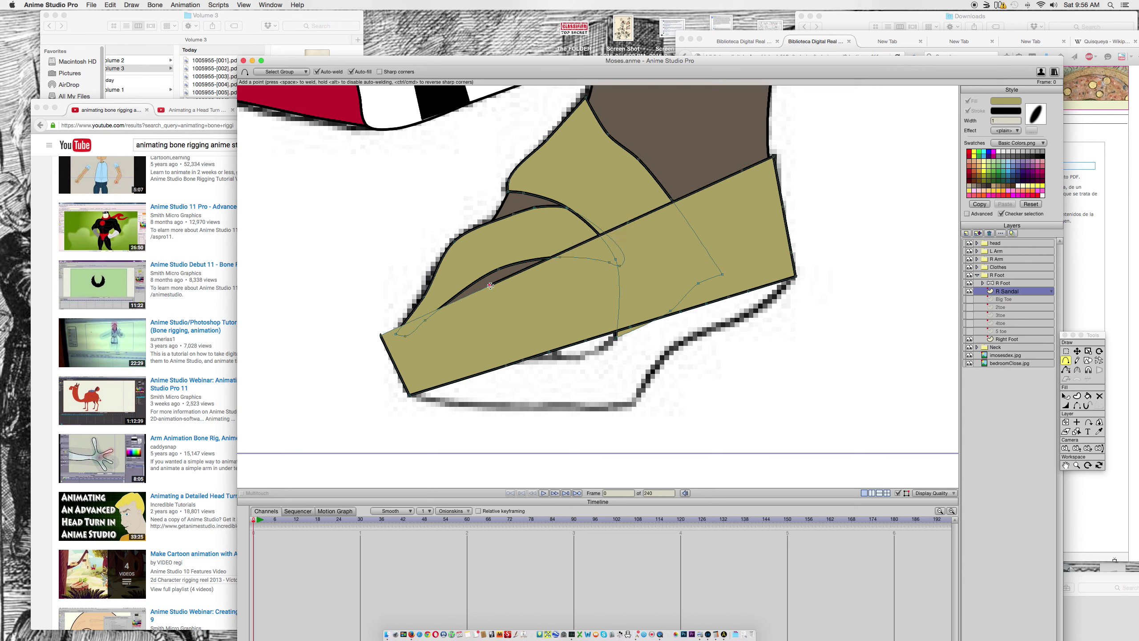
click(396, 370)
drag(490, 286, 447, 305)
Step: Hide the remaining outline along the sole shape's upper edge with Hide Edge, near the toe opening and across the ankle strap
click(1078, 407)
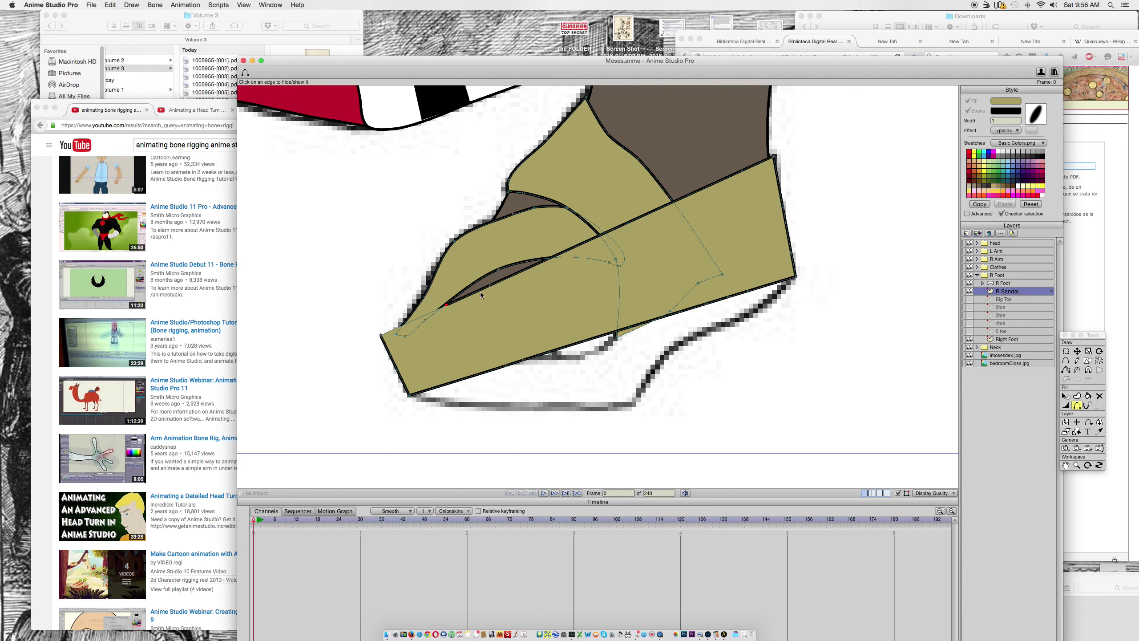
click(508, 278)
click(641, 216)
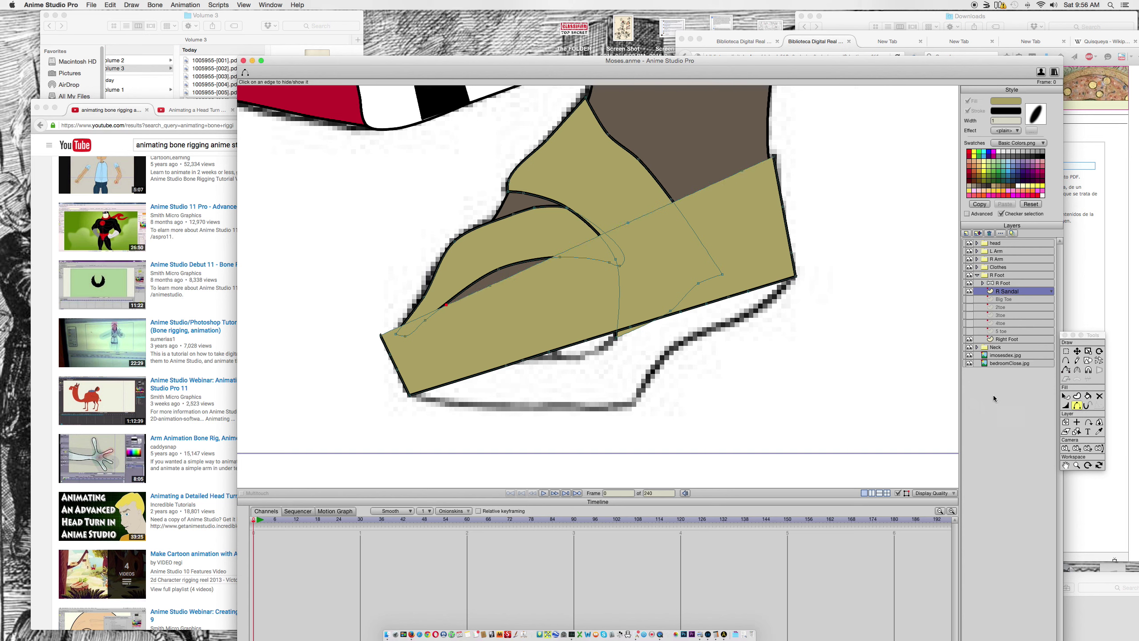
Step: Hide the R Sandal and Right Foot layers and move the sole's lower-edge points onto the sketched underside and arch
click(970, 291)
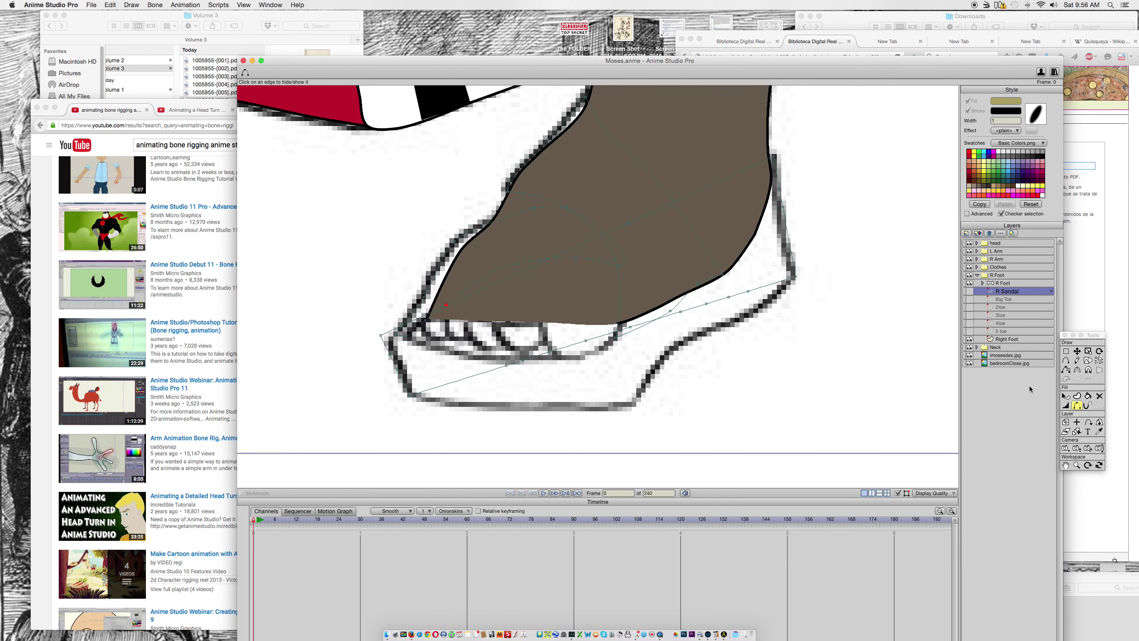
click(970, 338)
click(1077, 351)
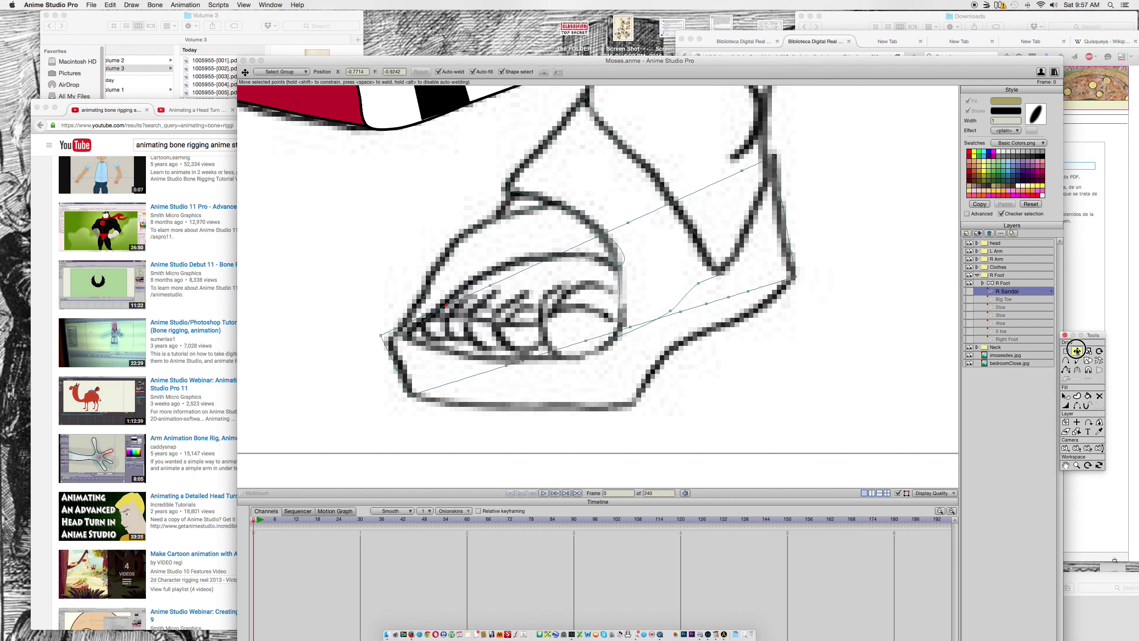
drag(507, 368, 631, 405)
drag(526, 363, 669, 354)
drag(552, 355, 719, 324)
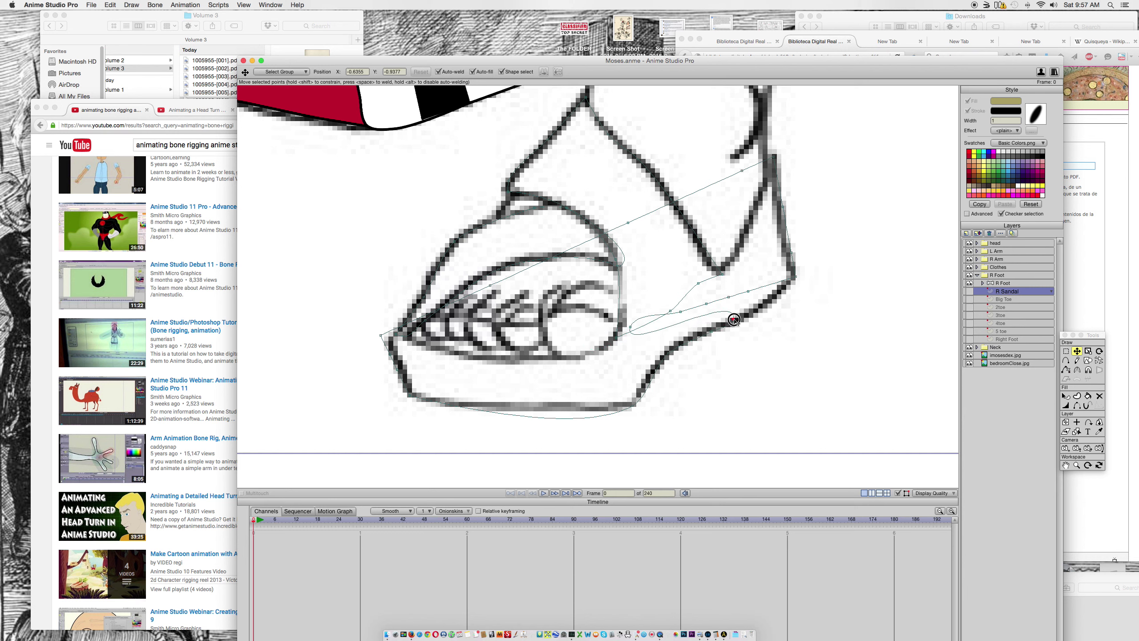
Step: Move the sole's upper-edge points onto the sketch at the heel slope, the ankle strap's lower tip and beneath the big toe
drag(633, 330, 758, 215)
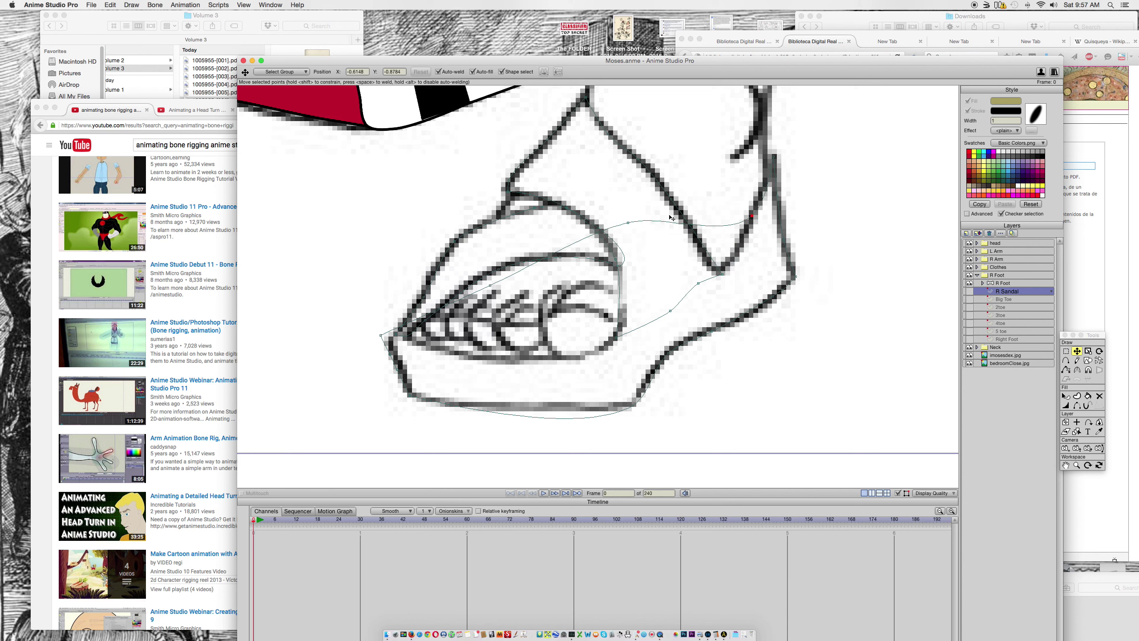
drag(628, 224, 722, 273)
drag(497, 286, 581, 361)
Step: Sharpen the curvature at the underside's arch corner and move the toe-end points onto the sketched outline
click(1077, 371)
drag(632, 406, 450, 399)
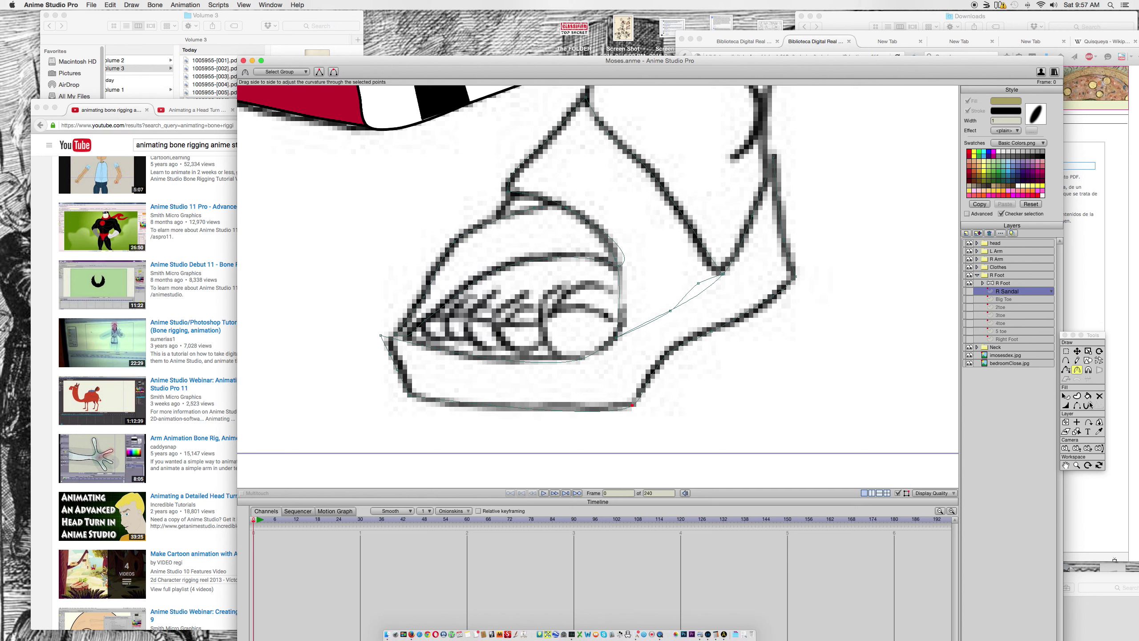
click(1077, 351)
click(406, 366)
drag(407, 368, 401, 367)
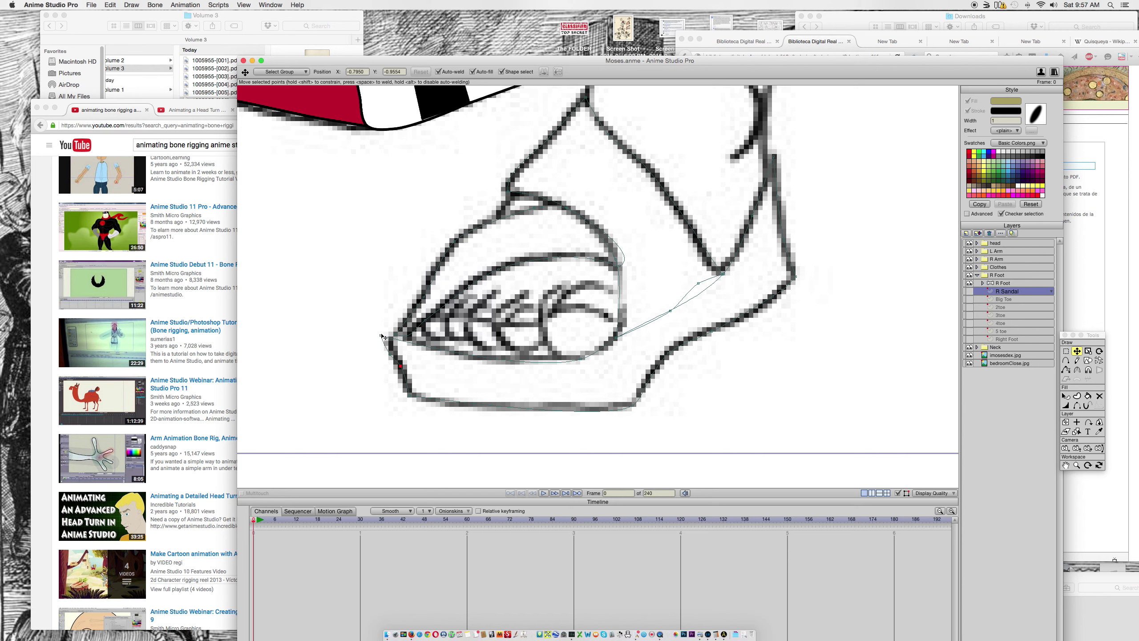
mouse_move(381, 336)
mouse_down()
mouse_move(397, 338)
mouse_move(388, 345)
mouse_up()
Step: Show the R Sandal layer and move the point below the ankle strap's tip to close the gap above the sole
click(970, 284)
click(971, 284)
click(970, 292)
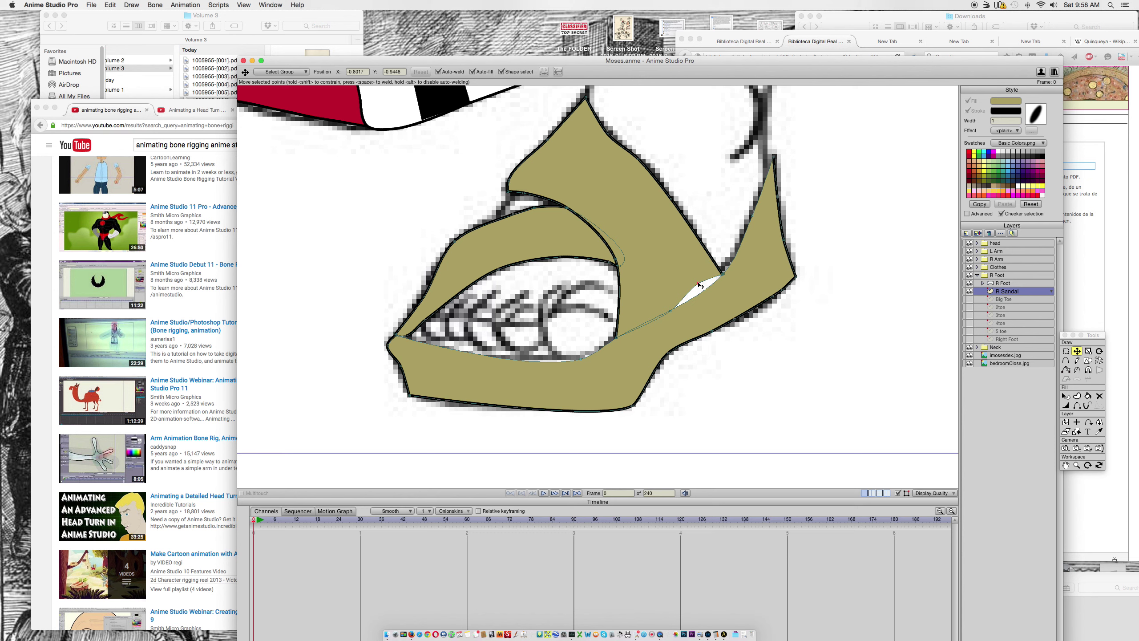
drag(698, 284, 714, 300)
Step: Restore the hidden outline of the sole's upper edge beneath the toes with Hide Edge
click(1077, 406)
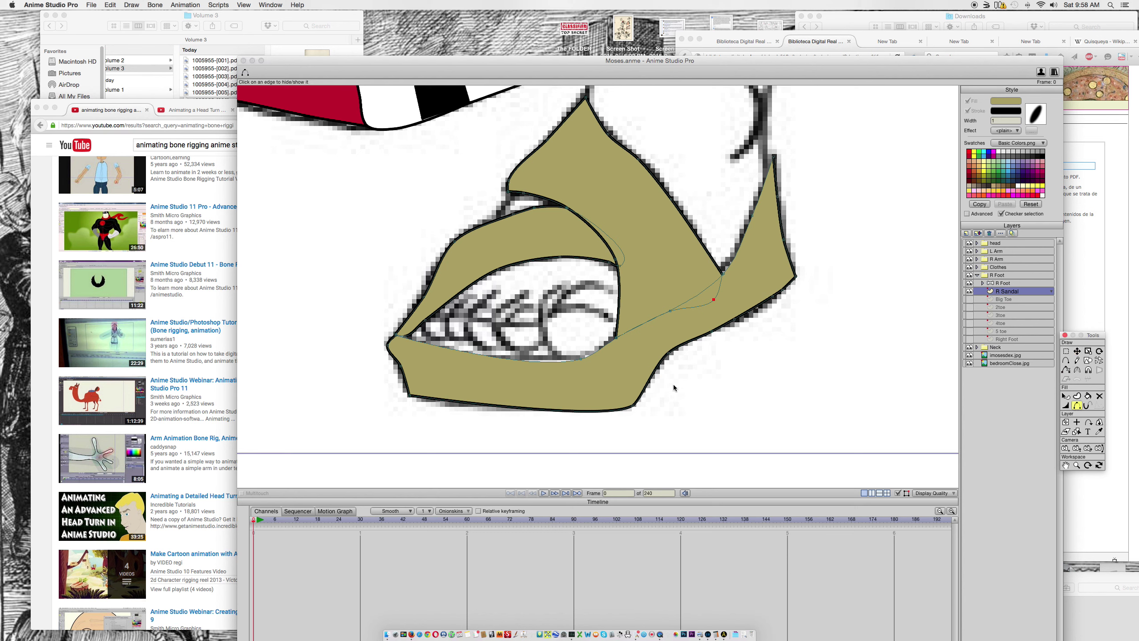
click(507, 358)
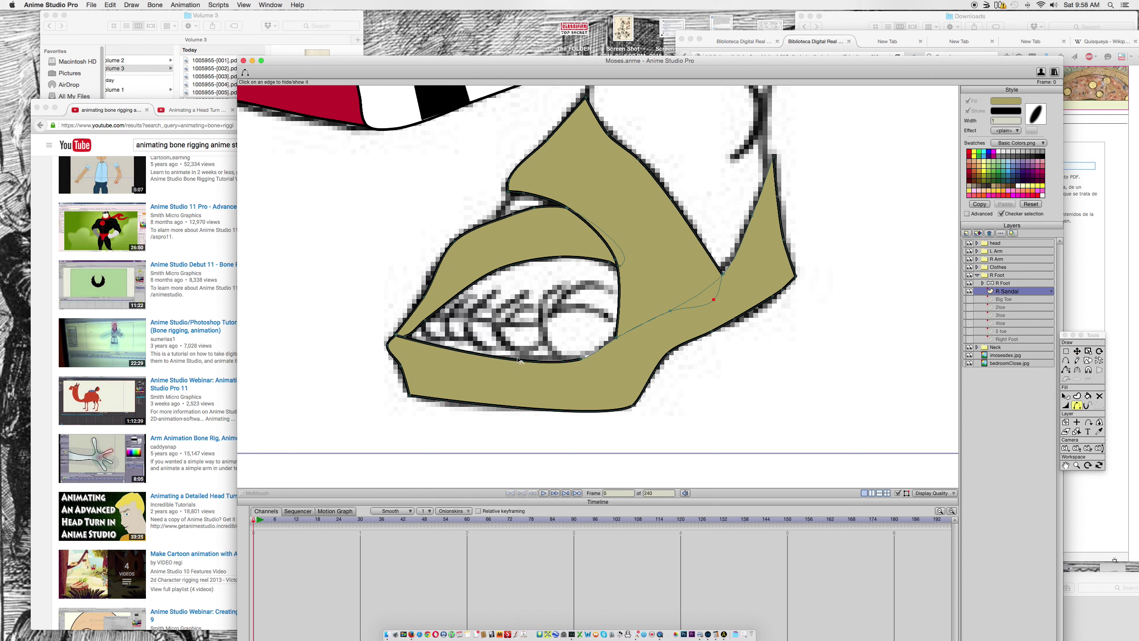
click(595, 355)
click(1087, 361)
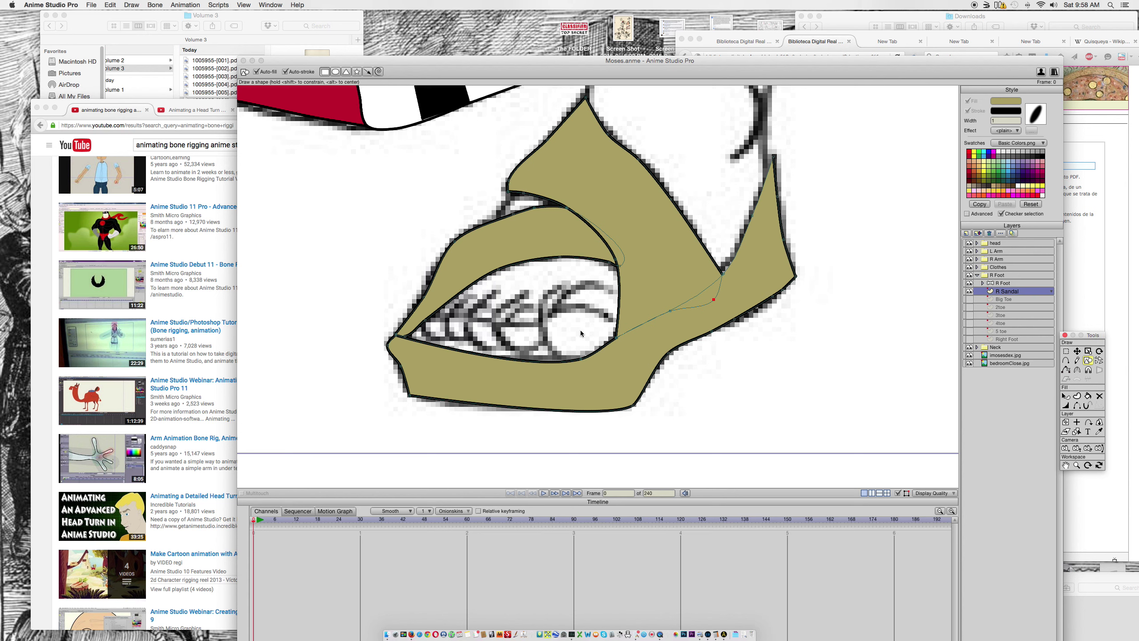
Step: Show the Big Toe, the four smaller toe layers and the Right Foot layer
click(969, 299)
click(970, 308)
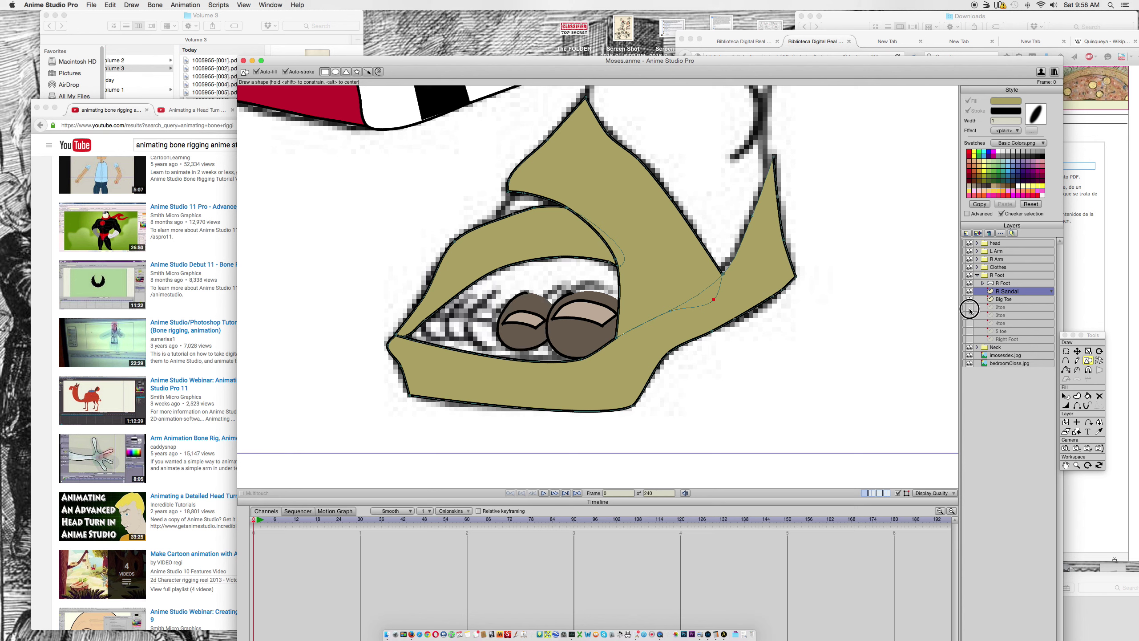
click(970, 315)
click(969, 323)
click(970, 331)
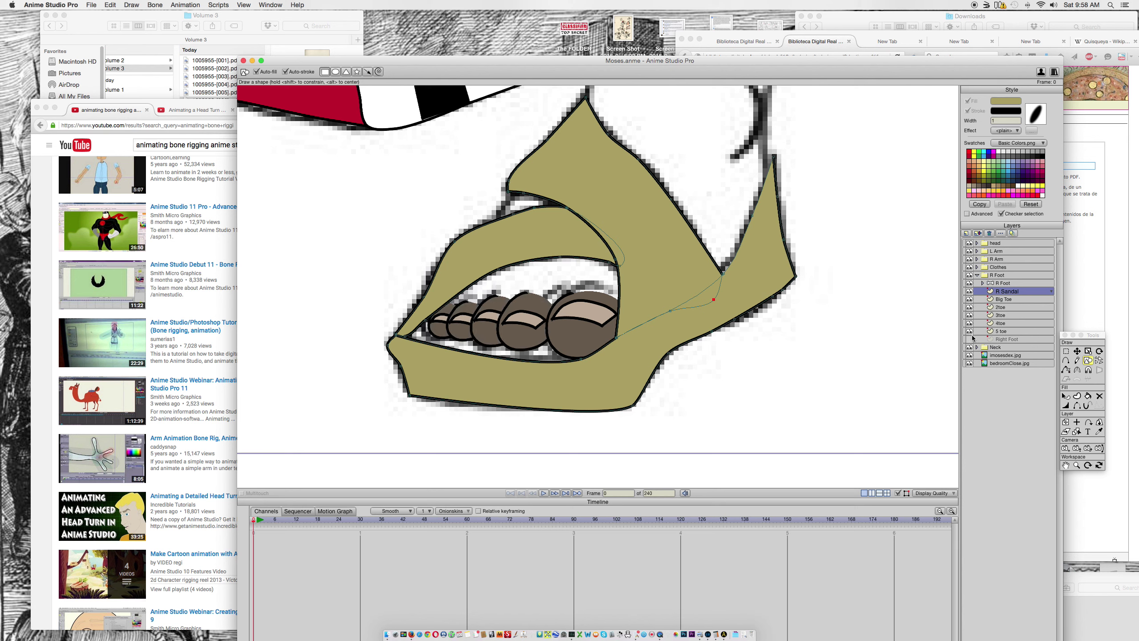
click(970, 339)
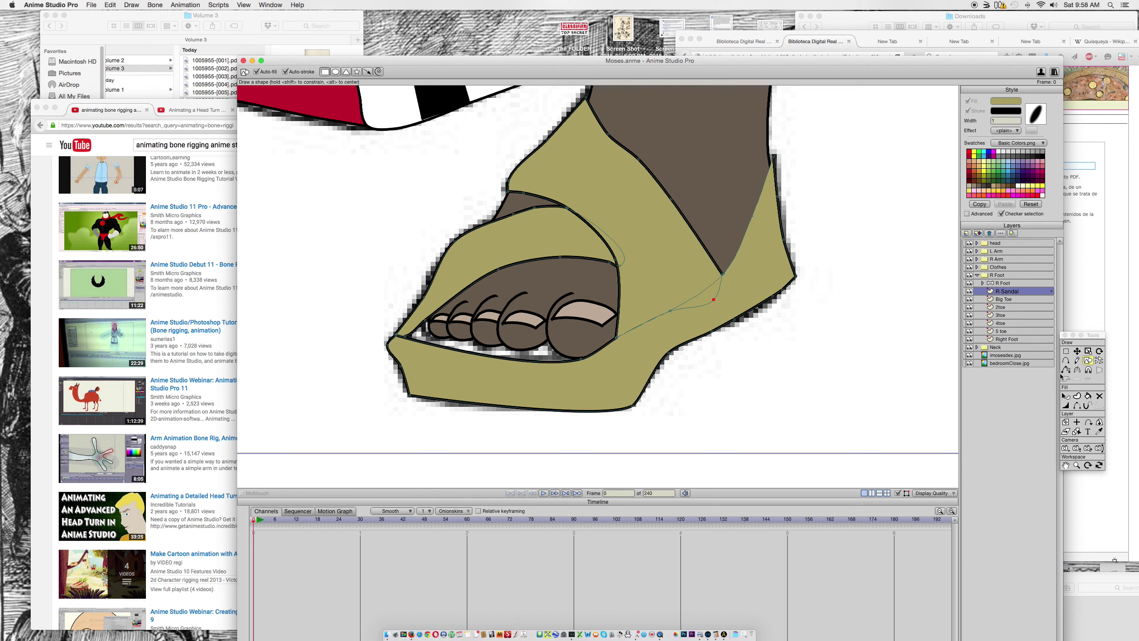
Step: Restore the hidden outline along the sole's inner heel slope up to the back of the ankle
click(1077, 406)
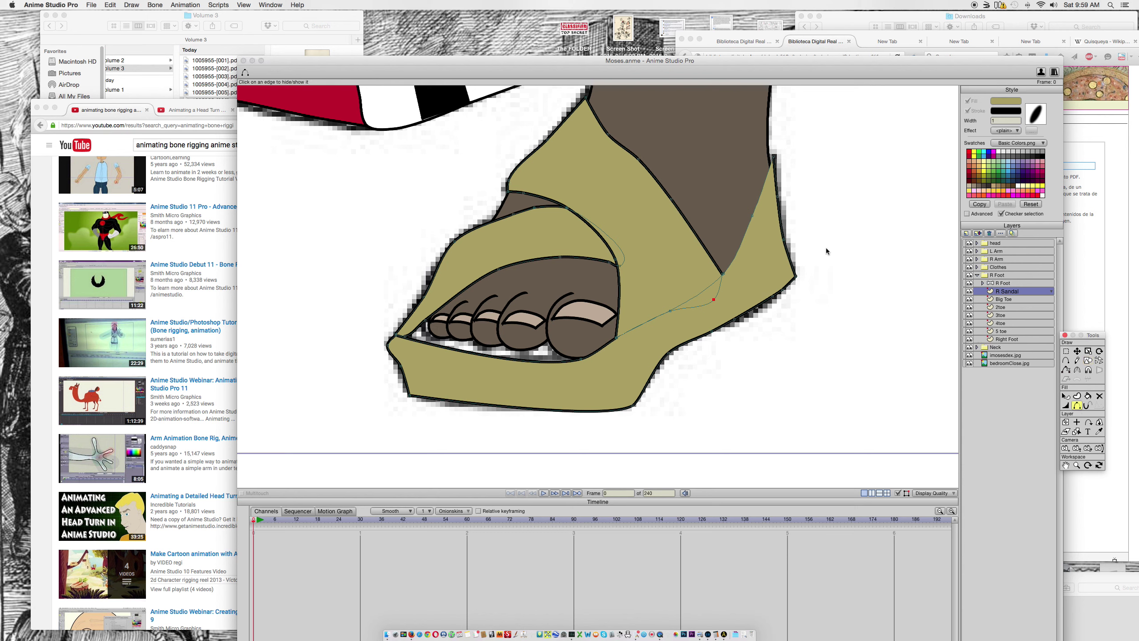
click(742, 246)
click(742, 246)
click(760, 201)
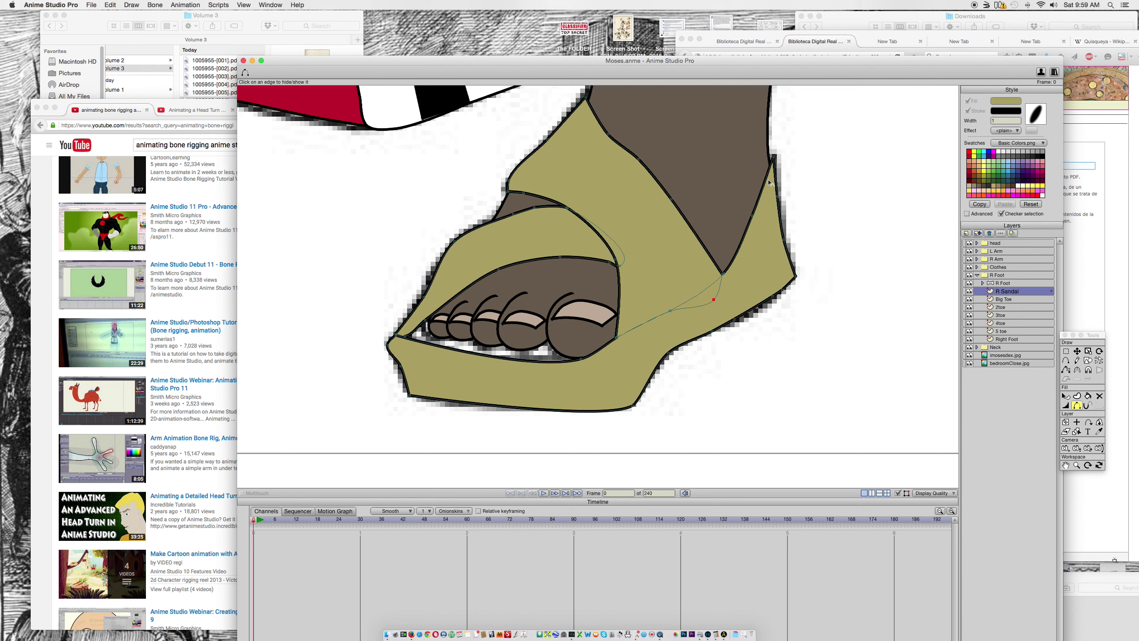
Step: Nudge the sole's topmost heel point onto the back edge of the ankle
scroll(769, 183, up, 5)
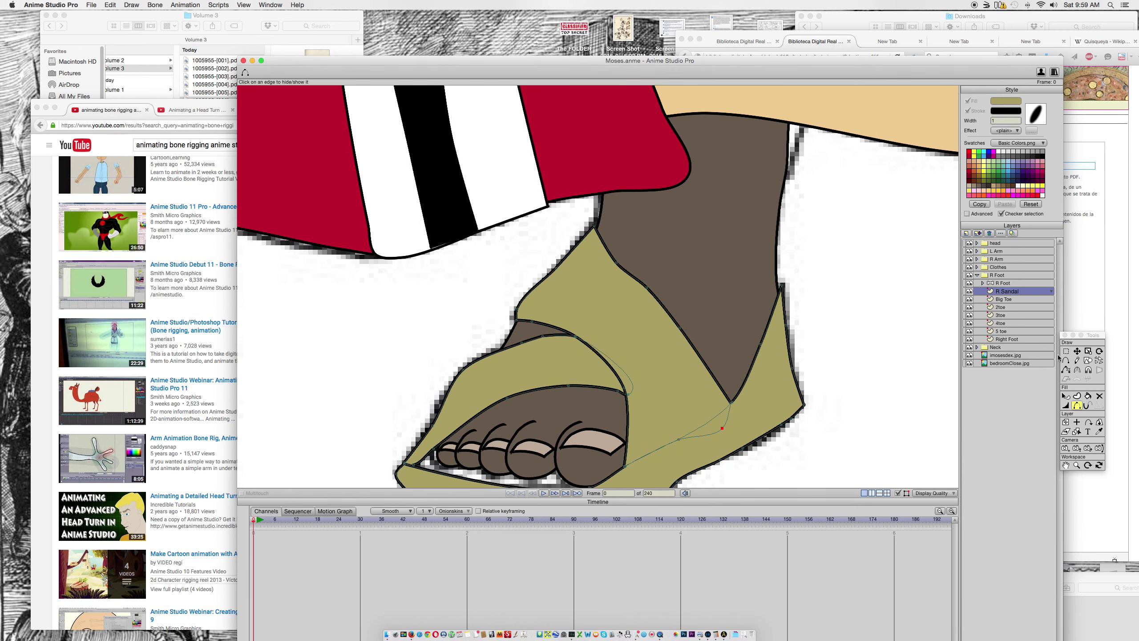
click(1077, 351)
click(782, 284)
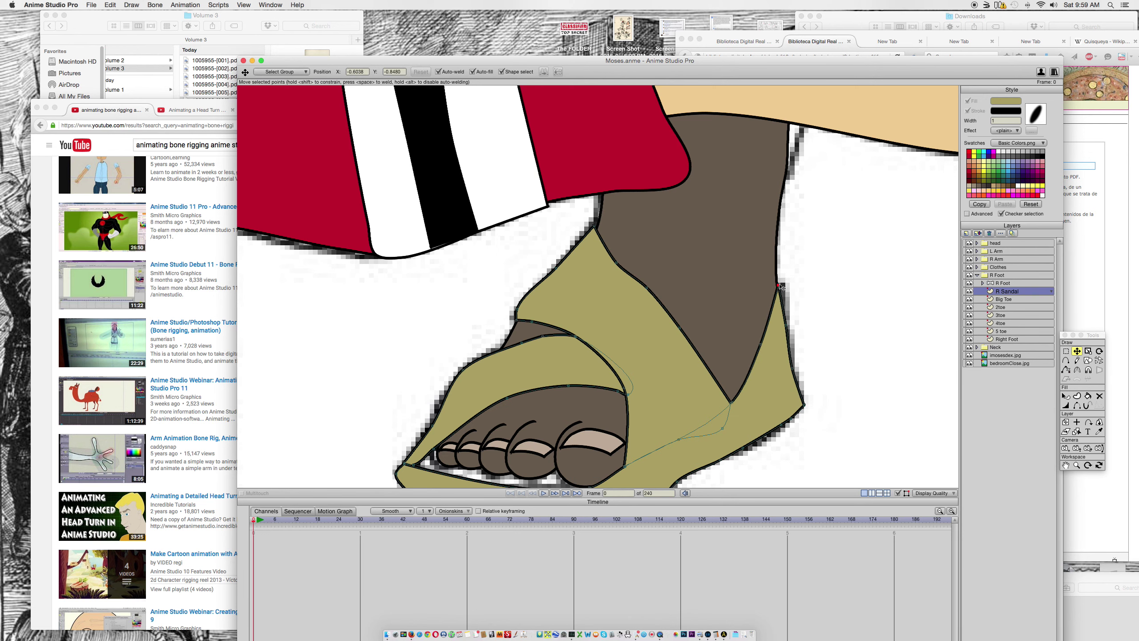
scroll(809, 266, down, 3)
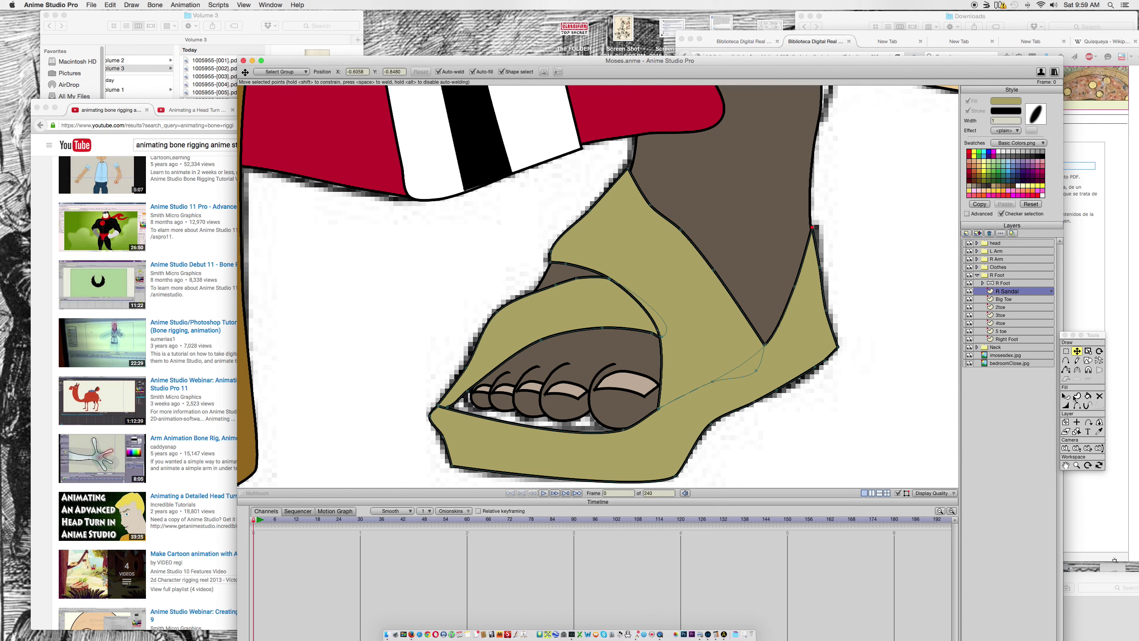
Step: Try drawing a rectangle over the smaller toes on the R Sandal layer, and delete it
click(1087, 361)
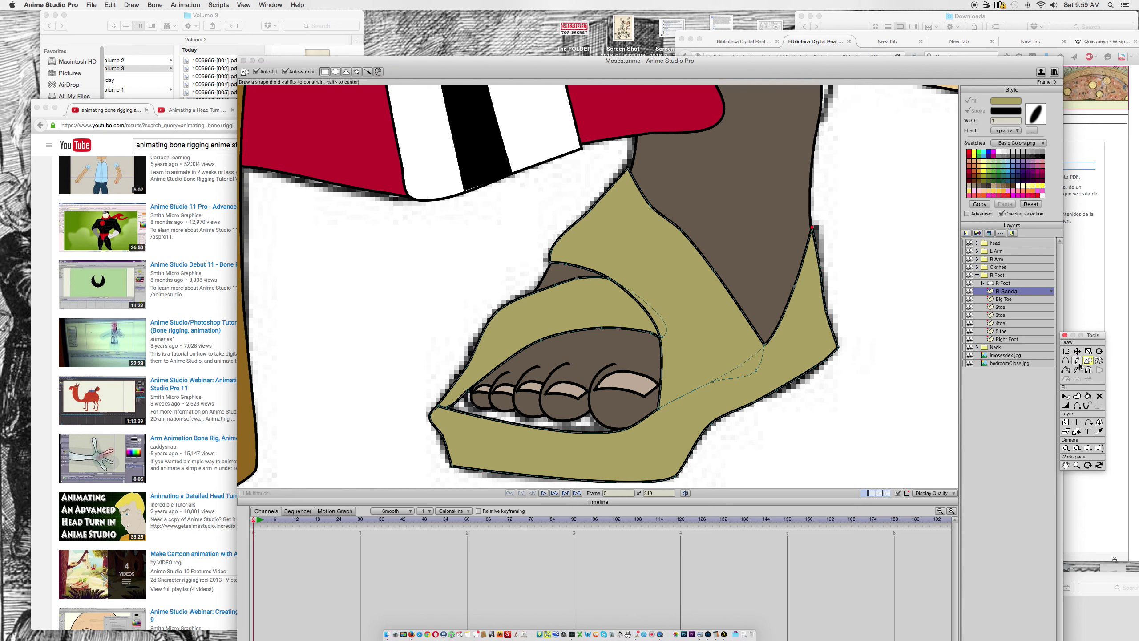
drag(423, 371, 577, 432)
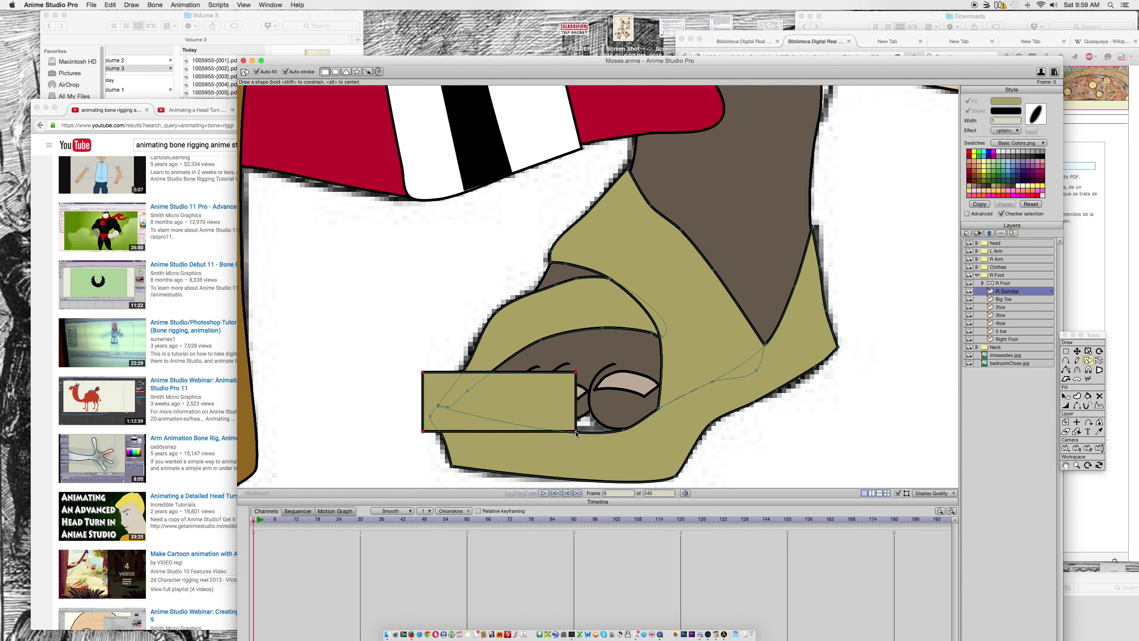
click(92, 4)
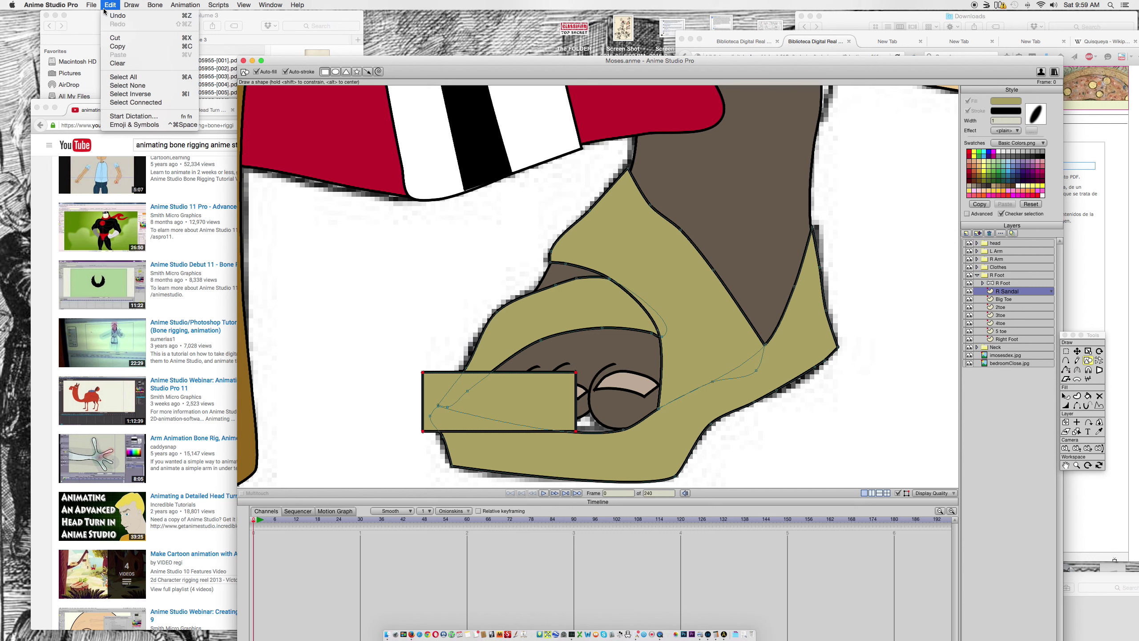
mouse_move(121, 3)
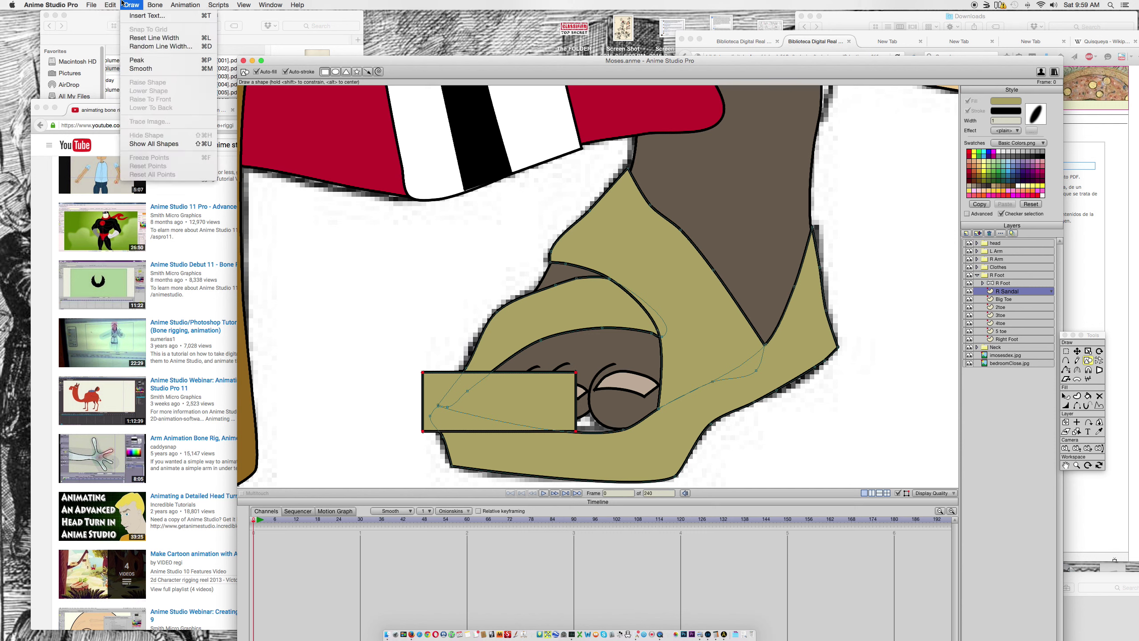
mouse_move(190, 2)
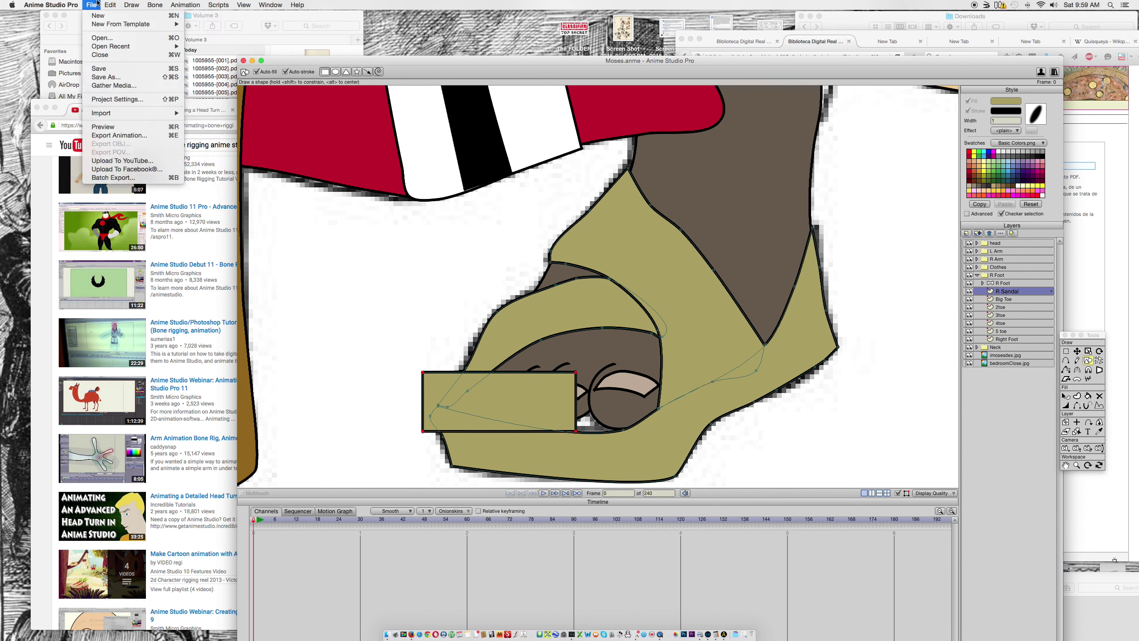
click(497, 384)
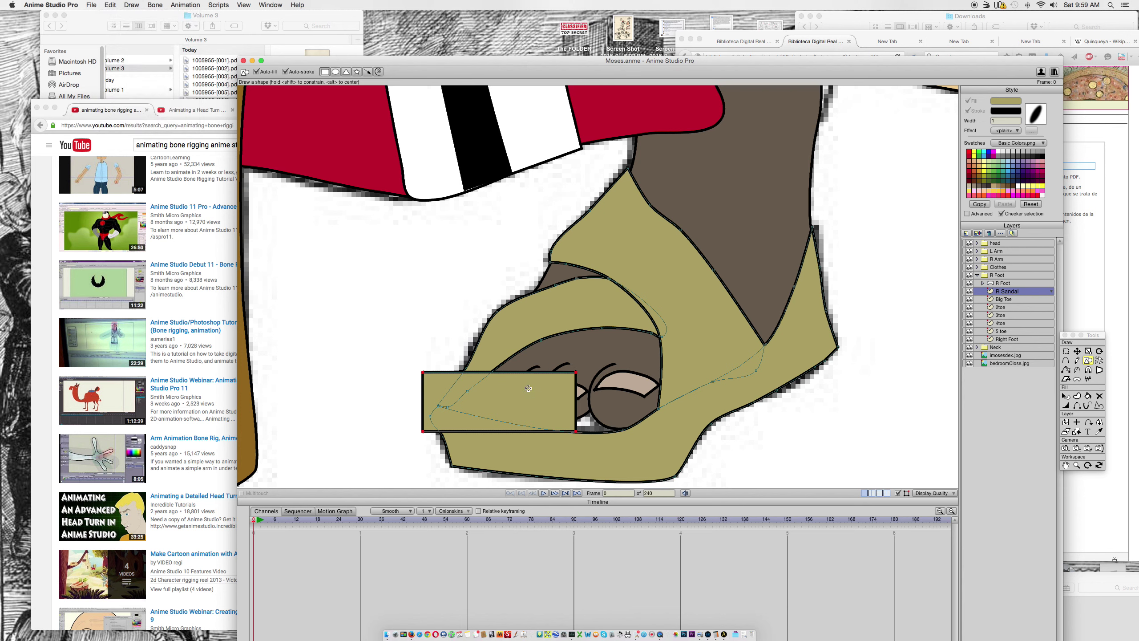
drag(539, 402, 546, 417)
key(super+z)
click(1076, 351)
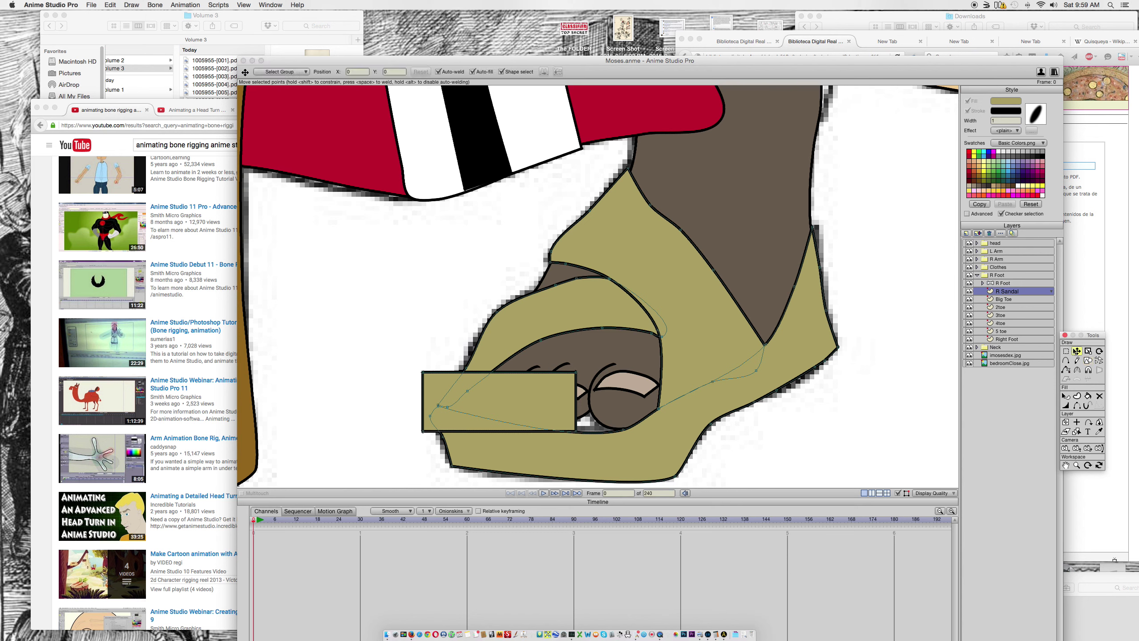
click(428, 395)
key(Delete)
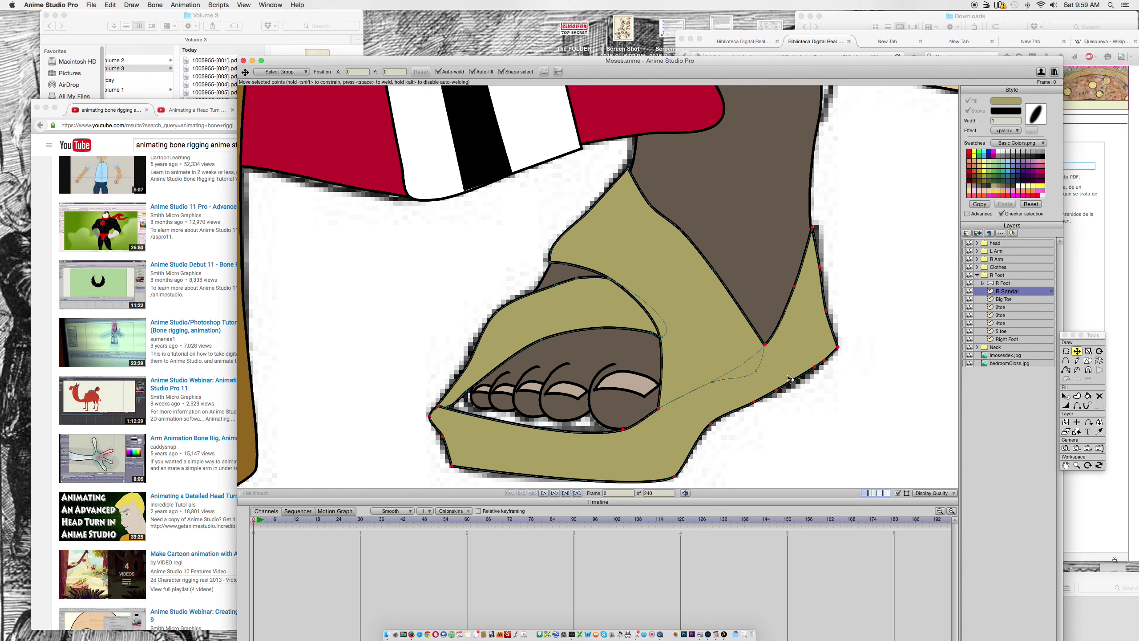
Step: Try shifting the whole sole shape away from the straps and back, and undo both moves
drag(790, 378, 791, 401)
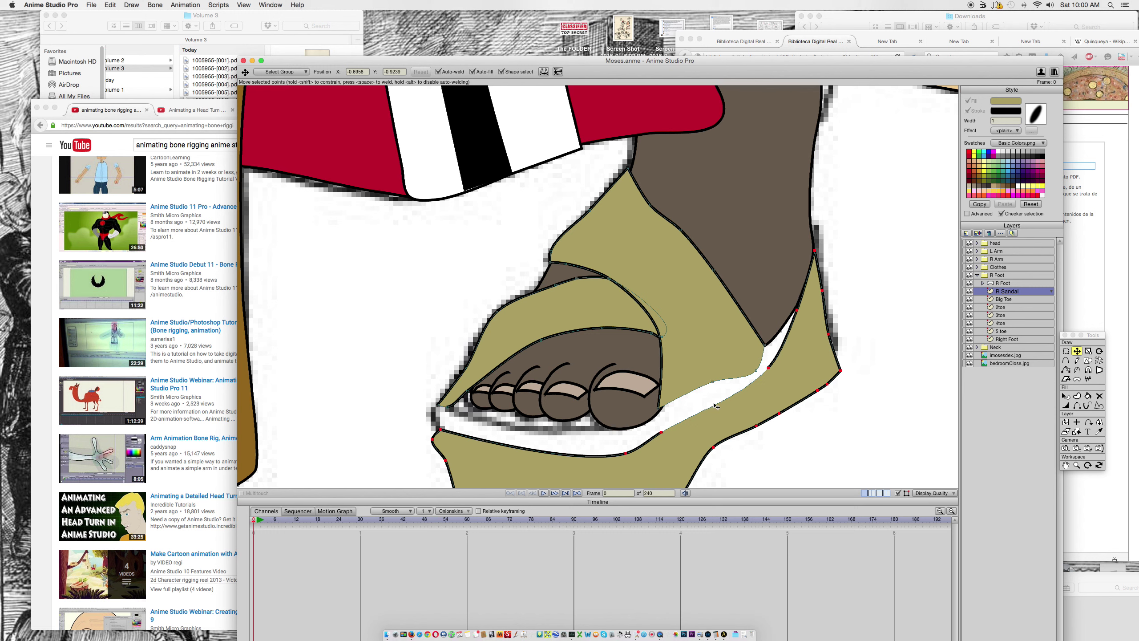
mouse_move(722, 415)
mouse_down()
mouse_move(730, 357)
mouse_move(719, 395)
mouse_up()
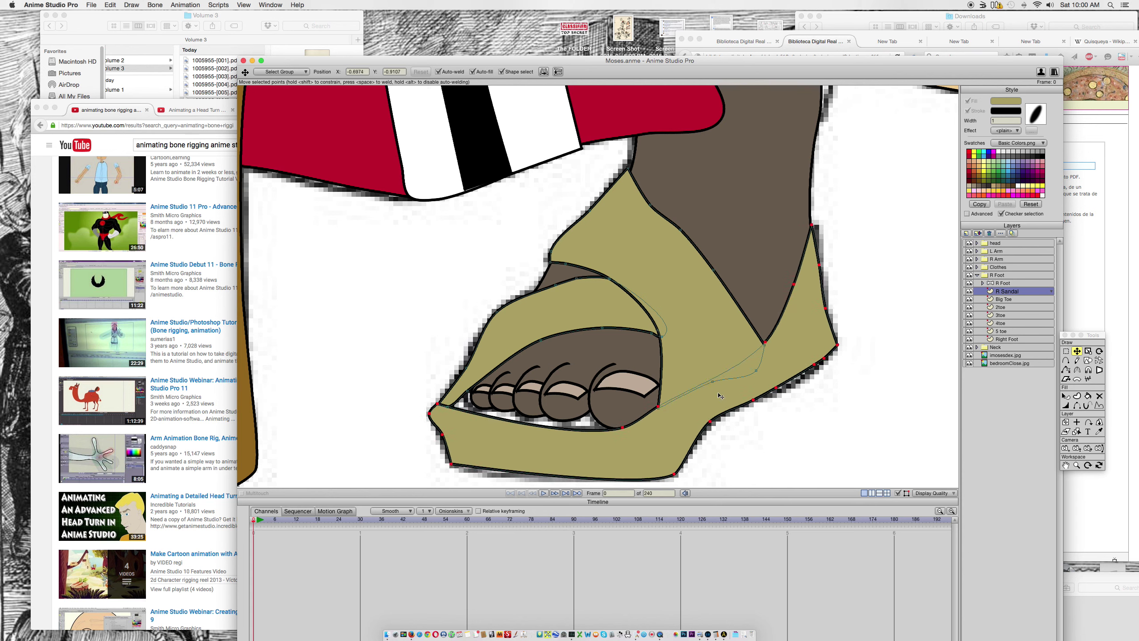
key(super+z)
key(super+z)
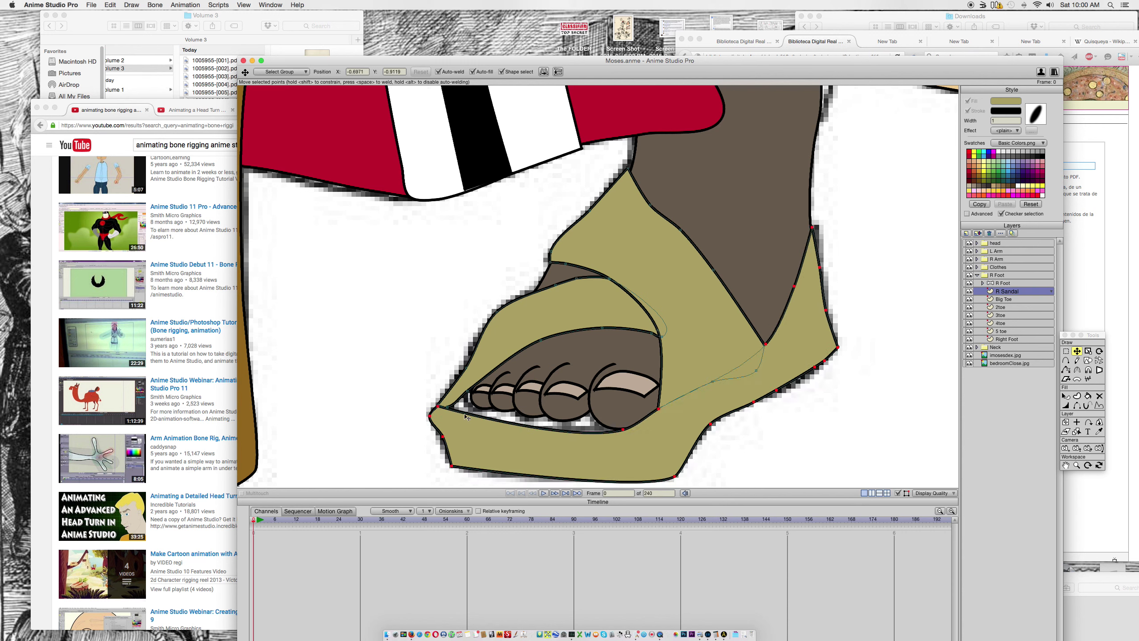
Step: Move the sole's upper-edge point toward the small toes, add points beside it, and move one beneath the big toe's heel-side edge
drag(622, 429, 489, 414)
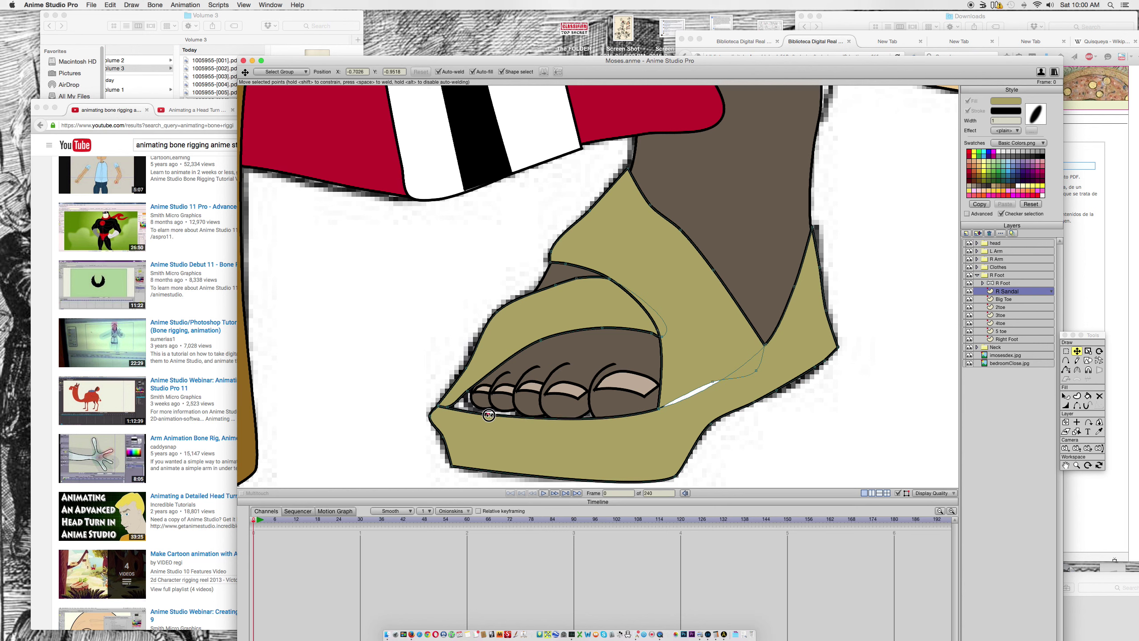
click(1067, 360)
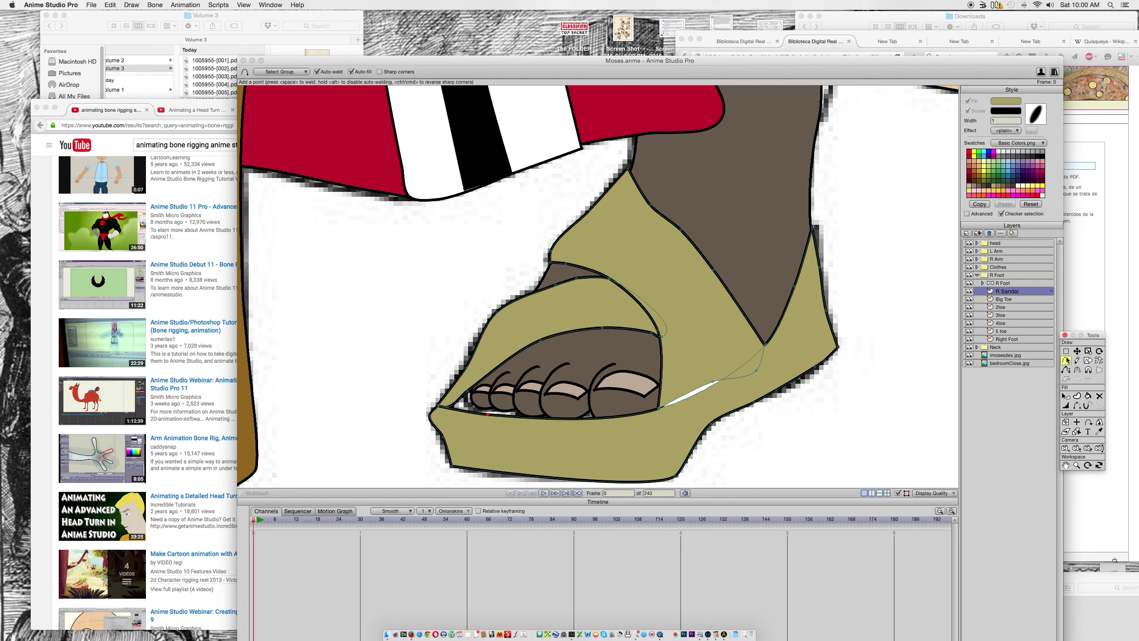
click(512, 417)
click(547, 418)
click(1078, 352)
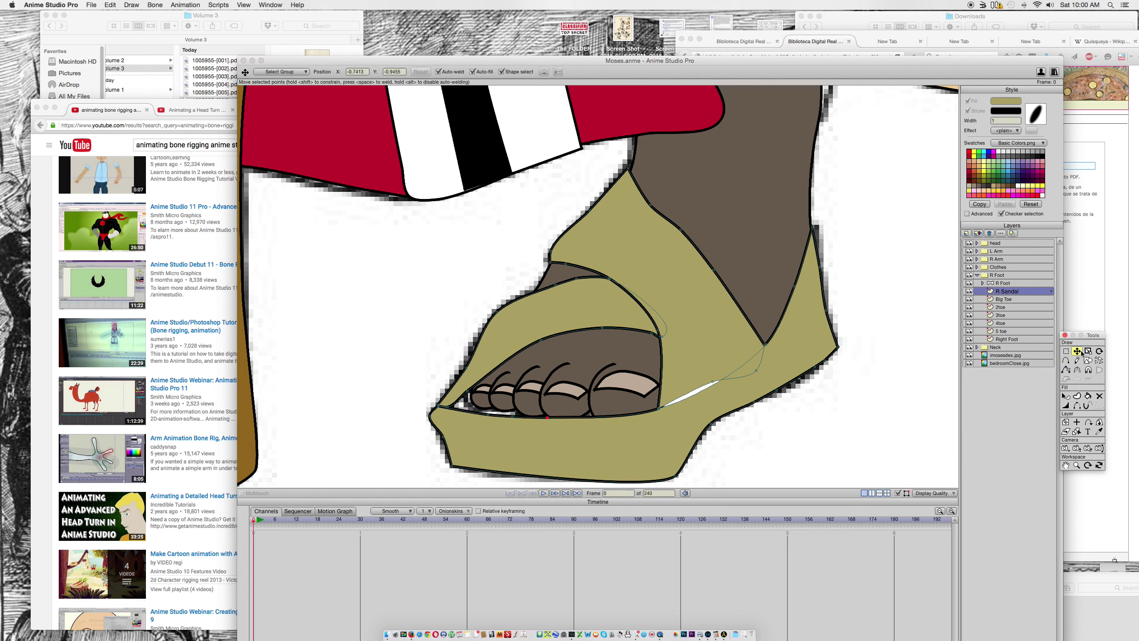
drag(547, 417, 654, 419)
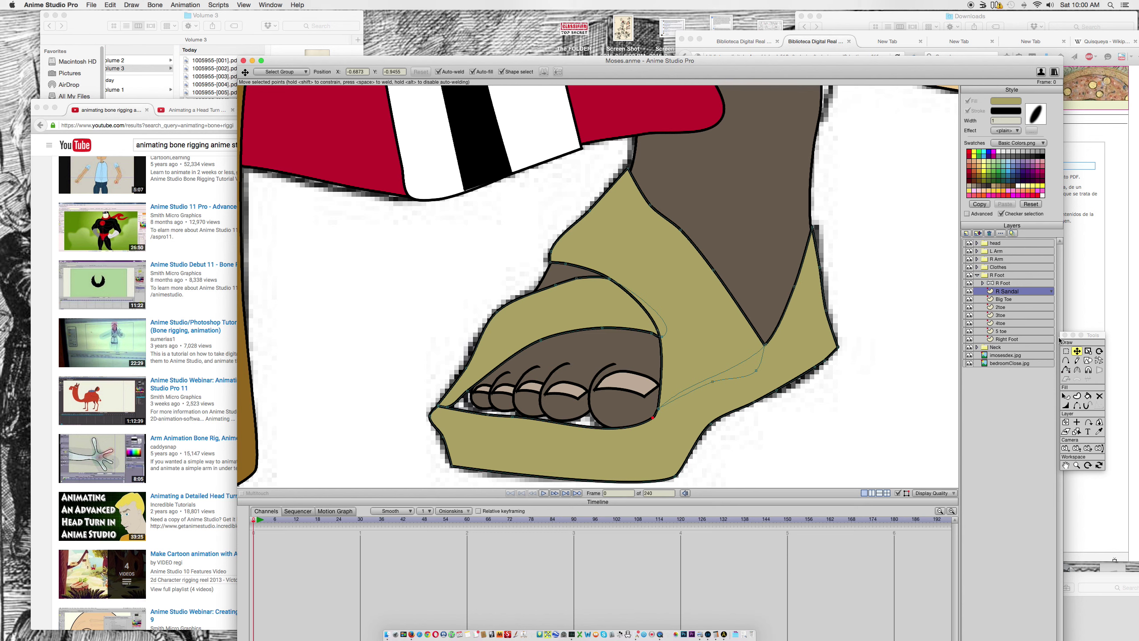
Step: Move the sole's upper-edge points beneath the big toe and the middle toes so the edge follows the toes' undersides
click(1082, 353)
drag(652, 421, 645, 426)
click(537, 427)
drag(536, 427, 534, 422)
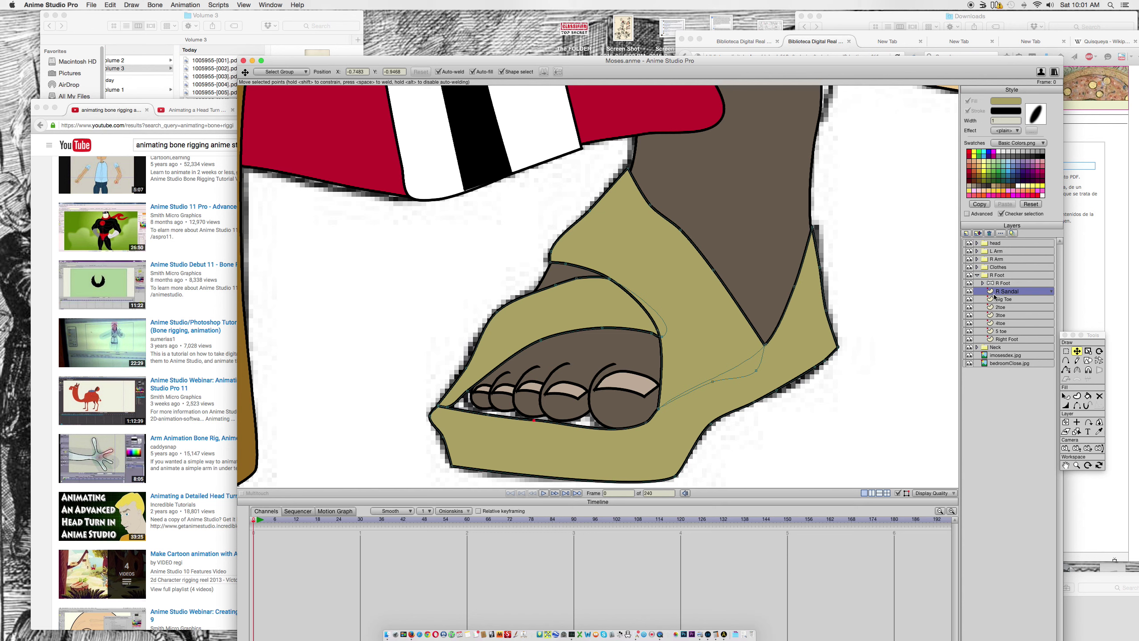
Step: Adjust the front corner point of the sole's upper edge beside the smallest toe, just inside the sandal's tip
mouse_move(451, 409)
mouse_down()
mouse_move(460, 412)
mouse_move(441, 410)
mouse_up()
click(1077, 405)
click(443, 409)
click(1078, 352)
drag(438, 406, 449, 408)
Step: Duplicate the R Sandal layer, place the copy below Right Foot and above Neck, and rename it R Sandal bottom
click(1007, 339)
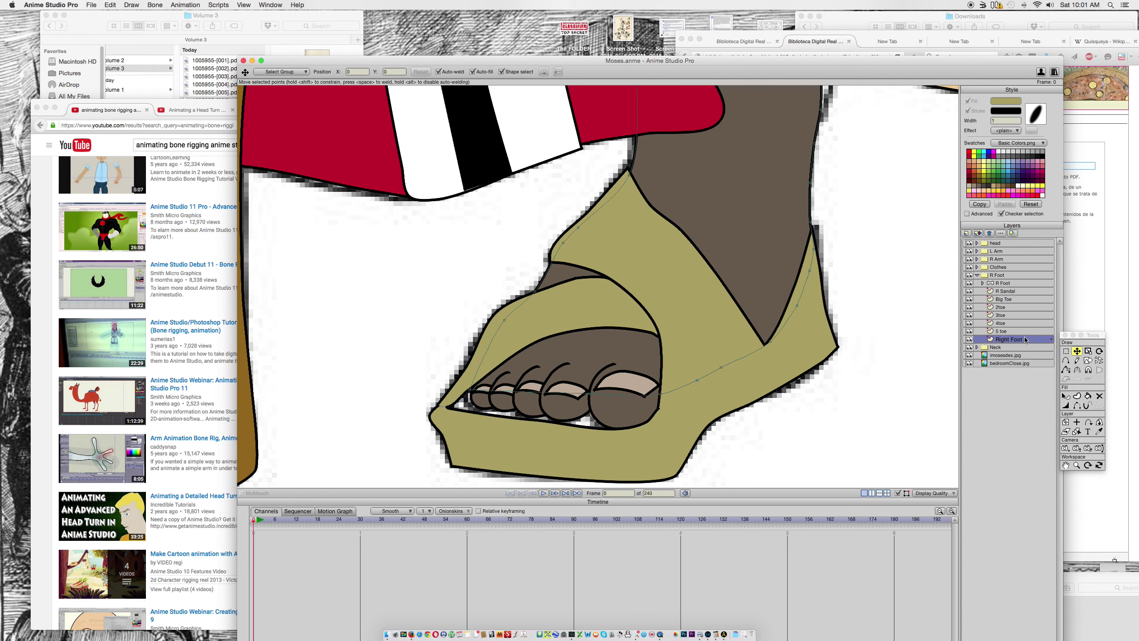
click(1014, 292)
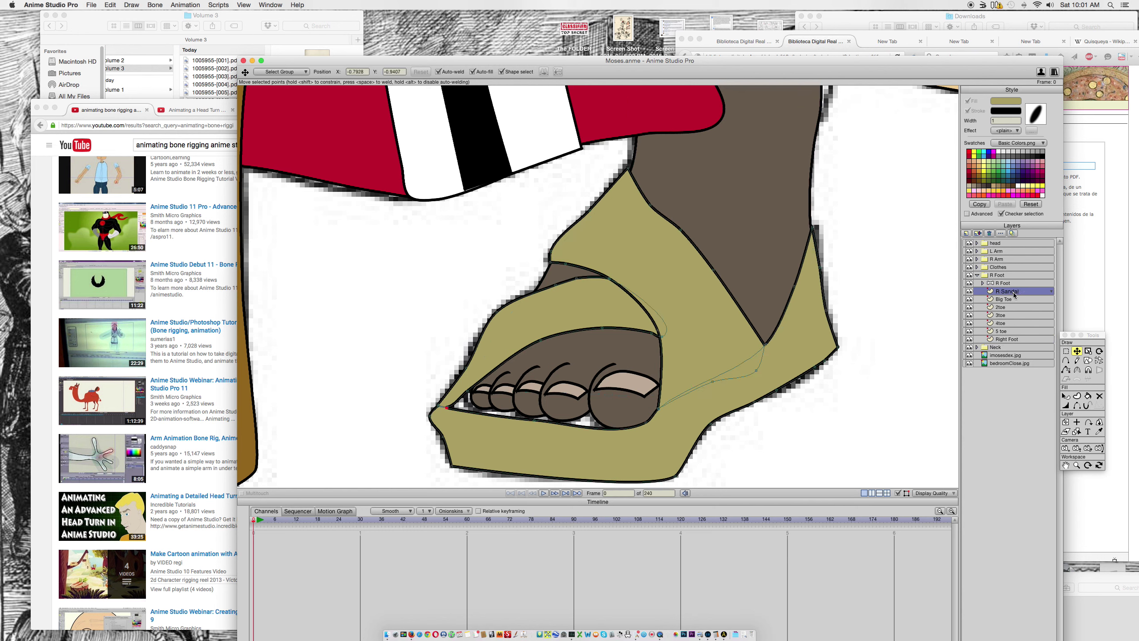
click(978, 232)
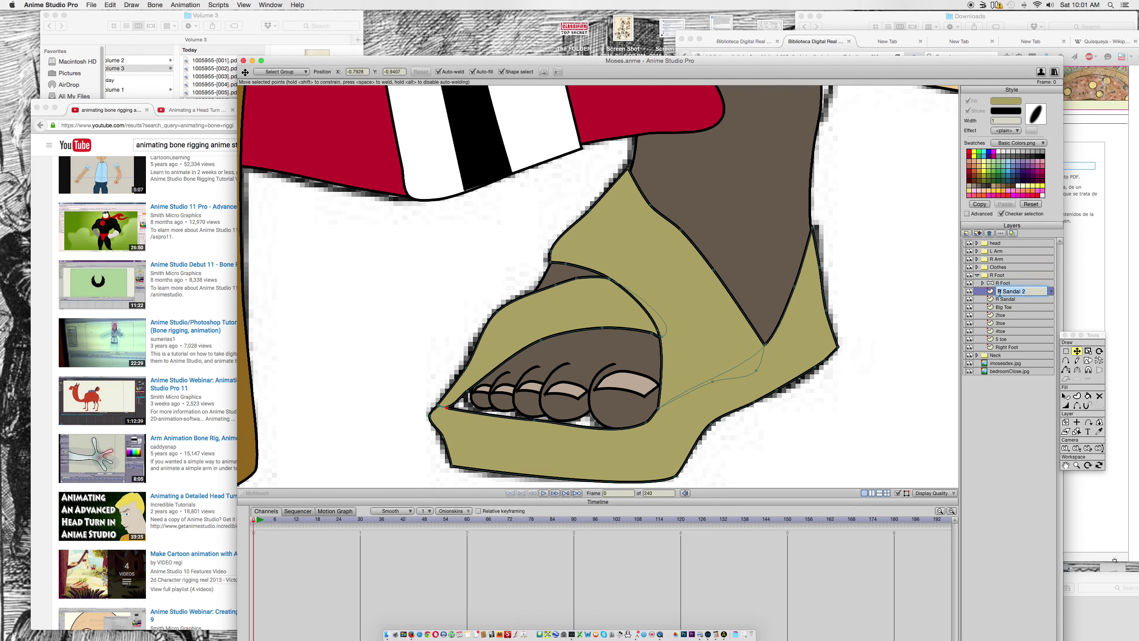
drag(987, 296, 990, 355)
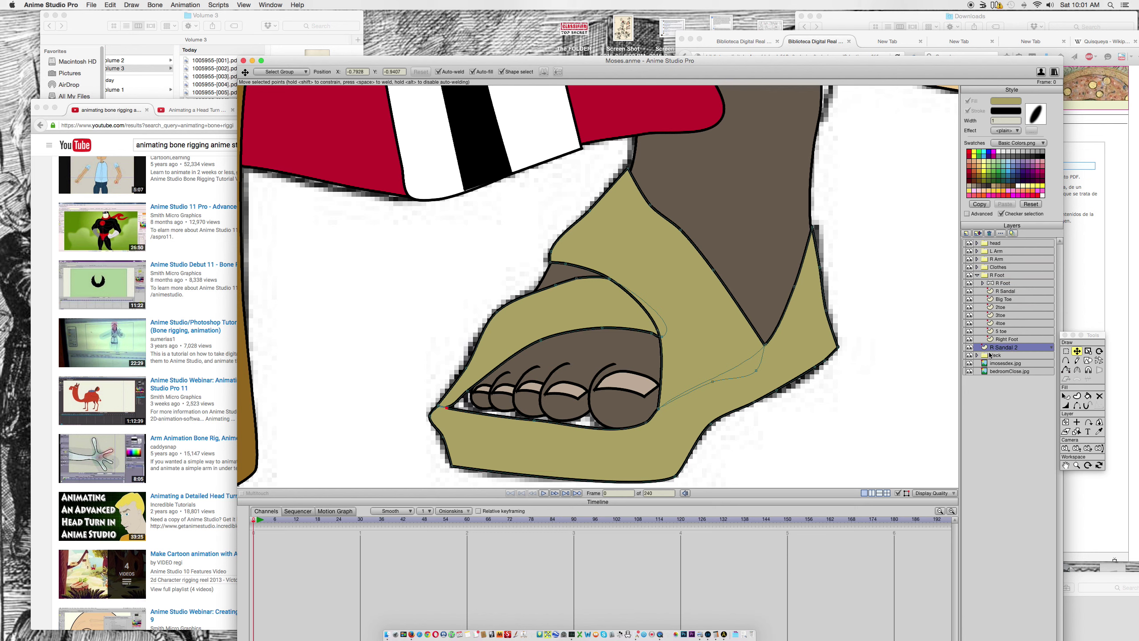
click(1049, 349)
click(1086, 364)
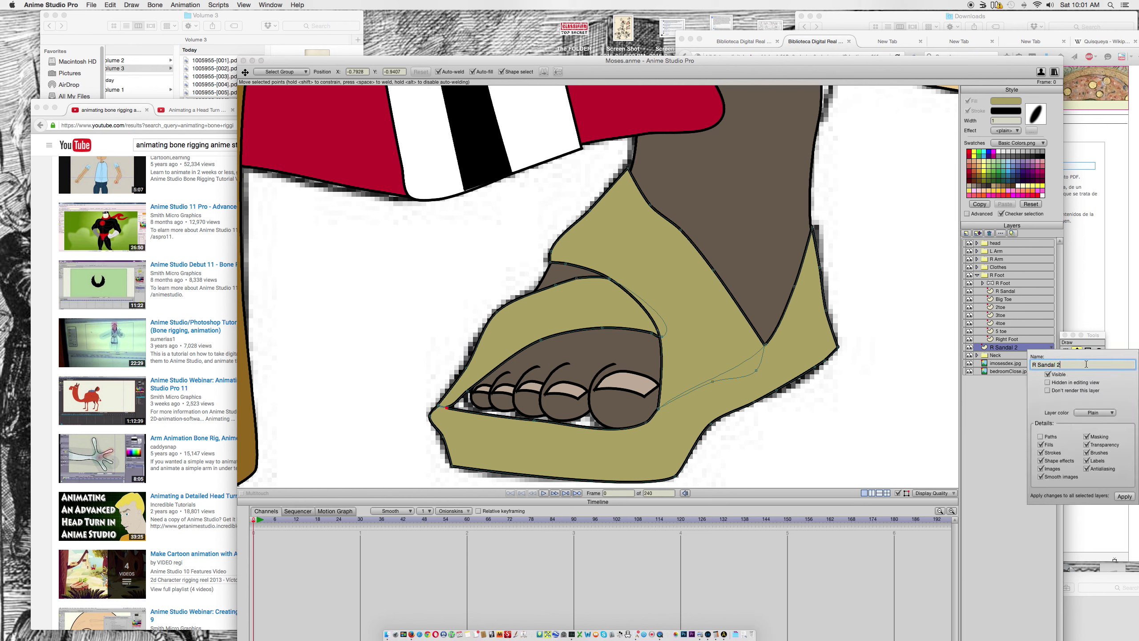
text(bottom)
click(1131, 495)
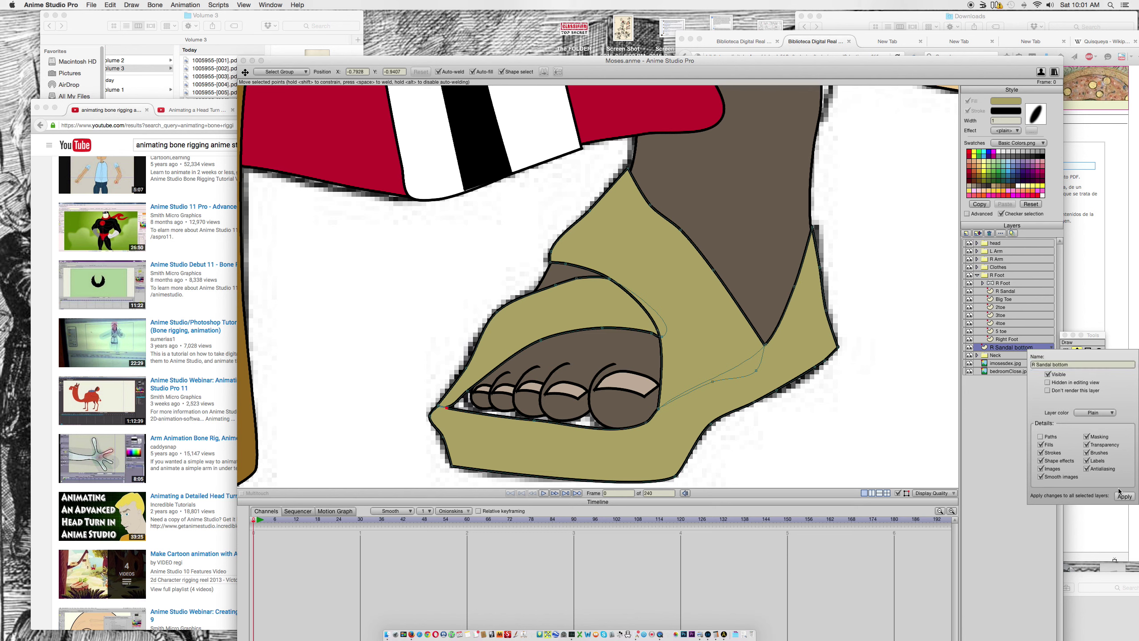
Step: Remove the surplus strap and sole points in R Sandal bottom and stretch the remaining shape behind the toes to fill the gaps
click(885, 394)
click(628, 348)
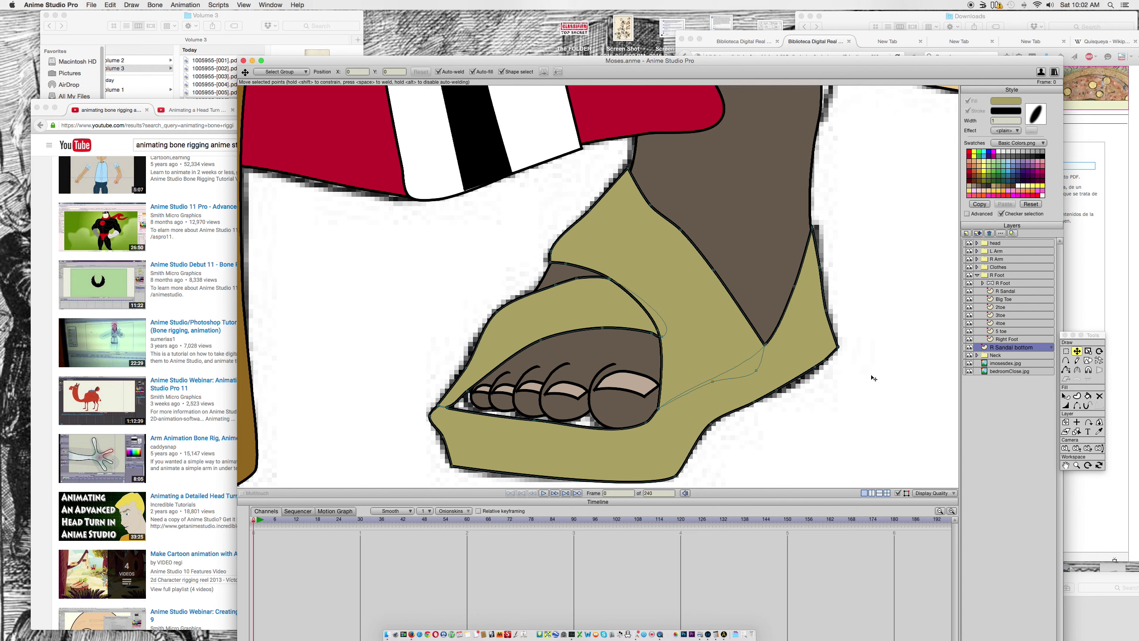
click(691, 409)
click(691, 406)
click(587, 313)
click(504, 406)
drag(446, 408, 669, 354)
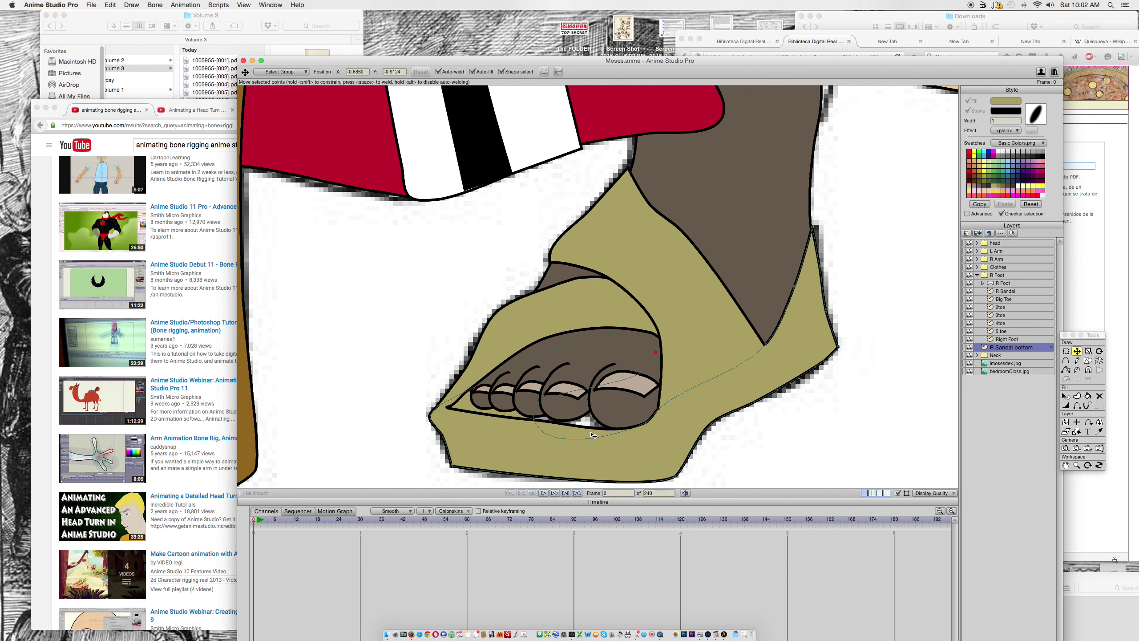
drag(536, 420, 505, 359)
Step: Set the fill of the R Sandal bottom shape behind the toes to dark olive, hex 5D5833
click(1065, 396)
click(464, 394)
click(1004, 102)
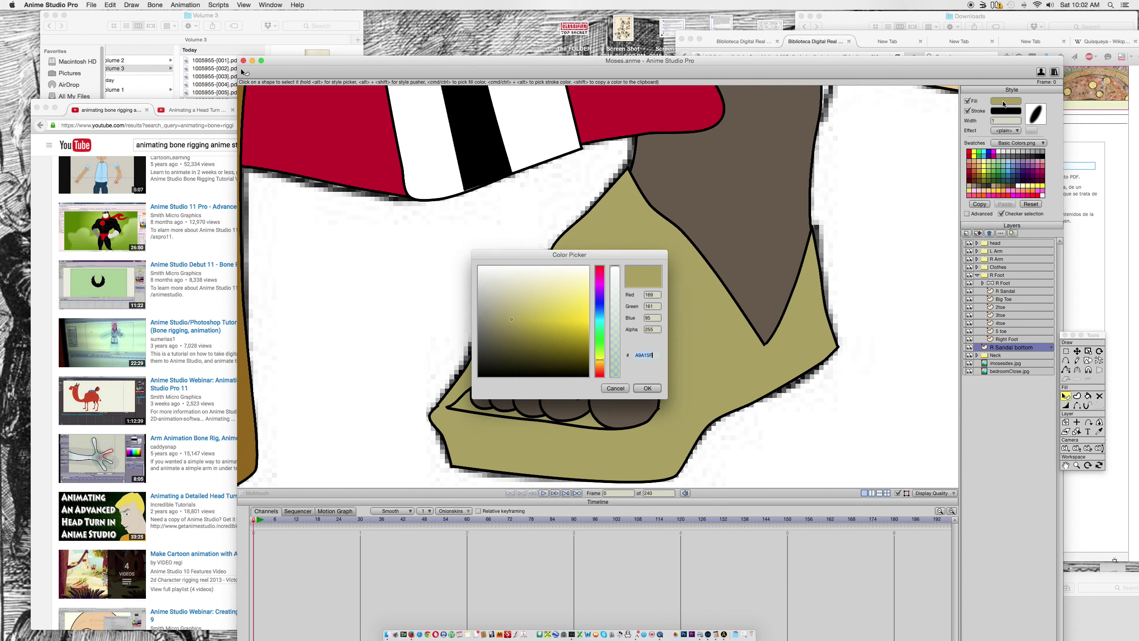
click(510, 330)
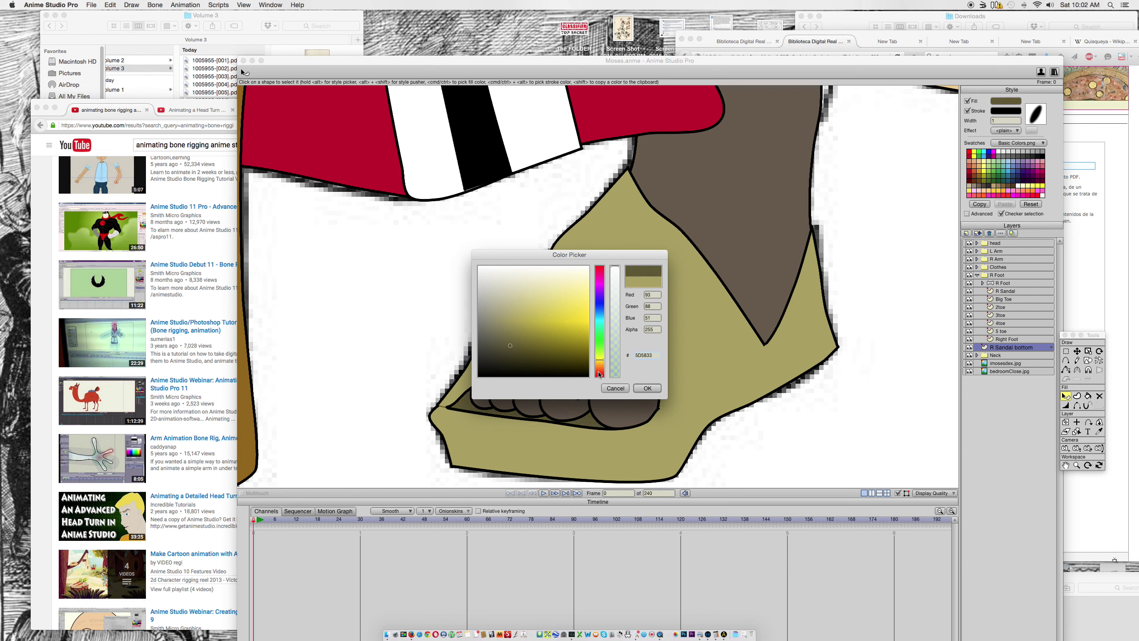
click(645, 387)
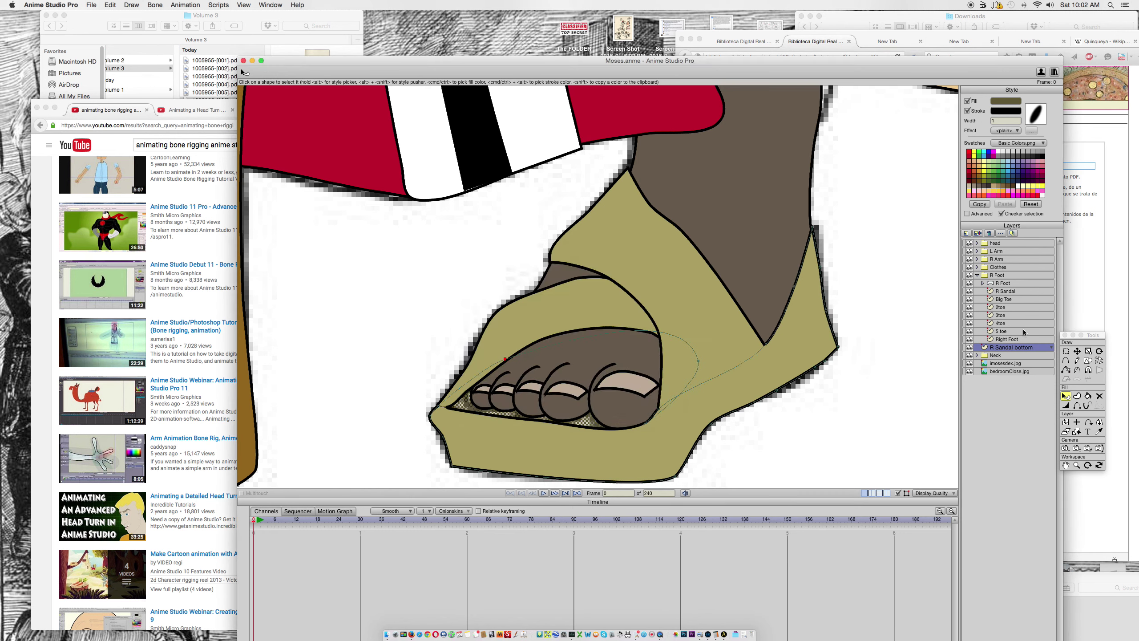
Step: Toggle the Right Foot layer's visibility to examine the sketch lines at the top of the leg under the tunic
click(1012, 307)
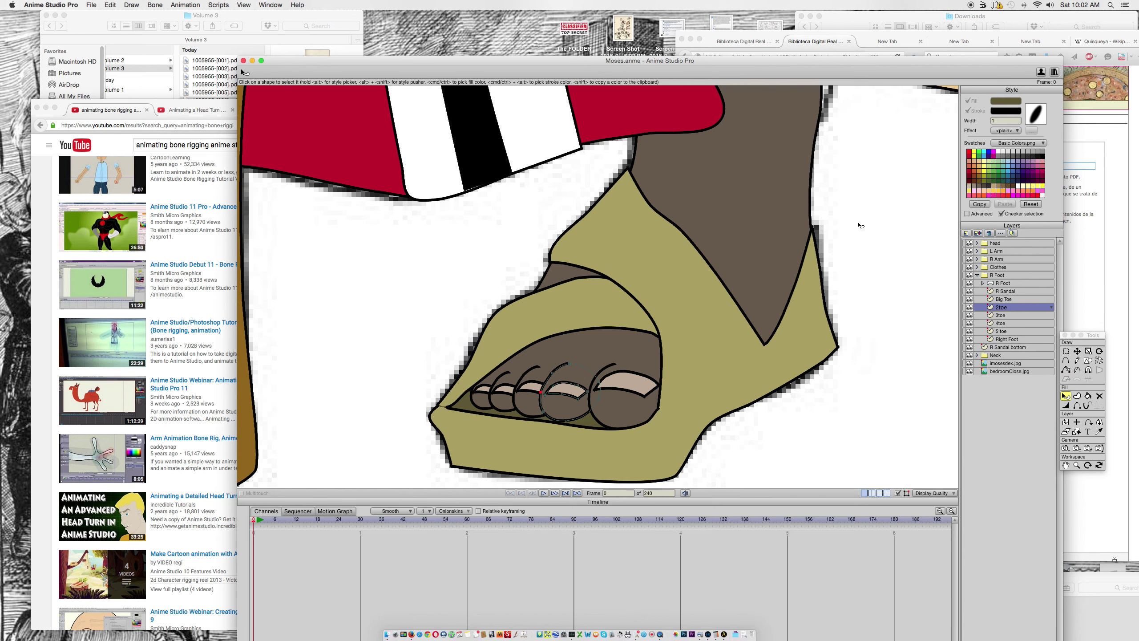
scroll(860, 225, up, 3)
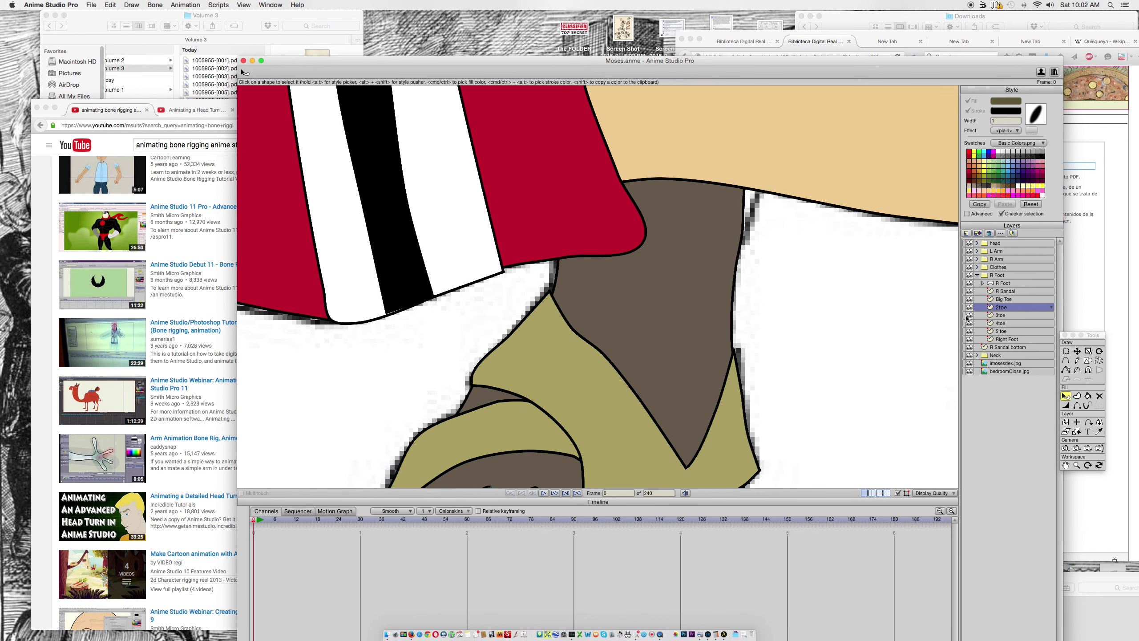
click(969, 339)
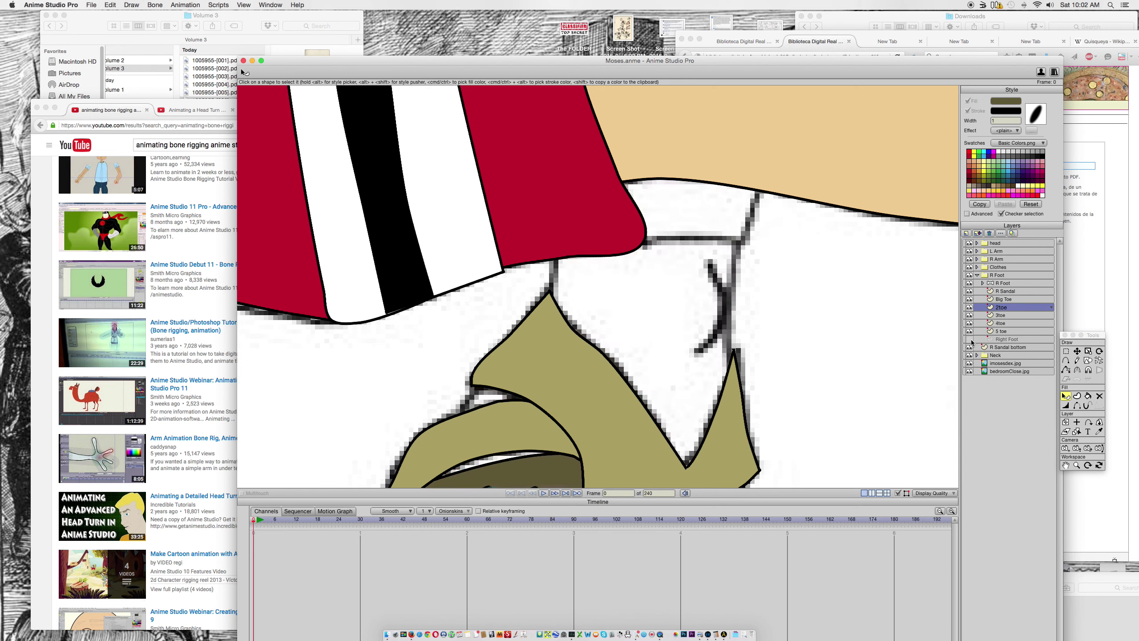
click(970, 339)
click(970, 339)
click(970, 339)
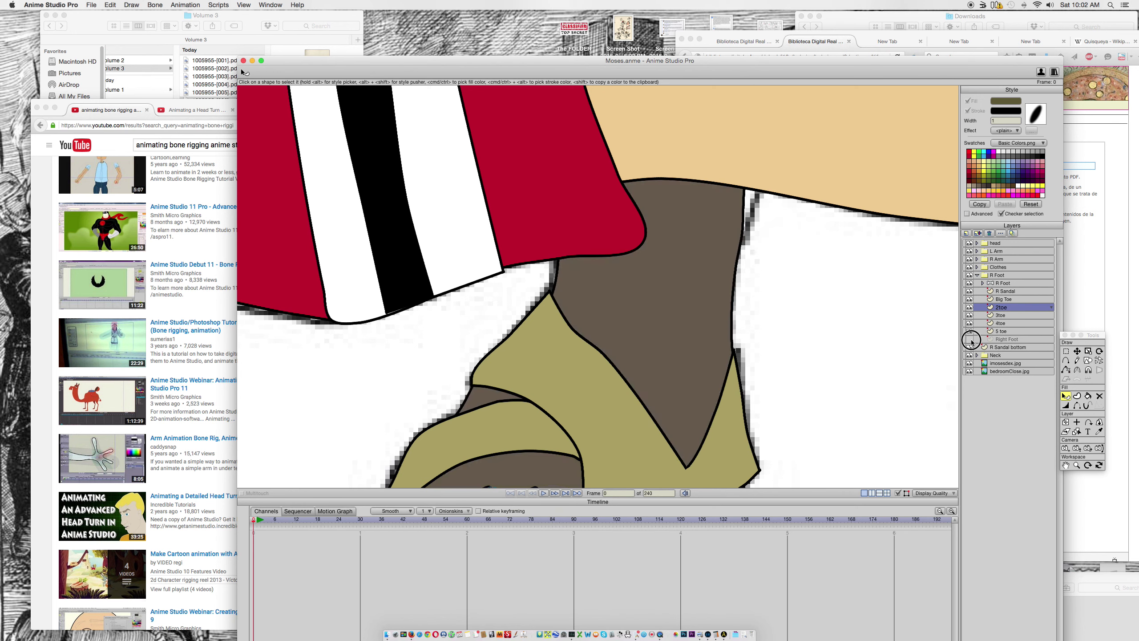
Step: Duplicate the R Sandal layer and rename the copy Right slack
click(1015, 291)
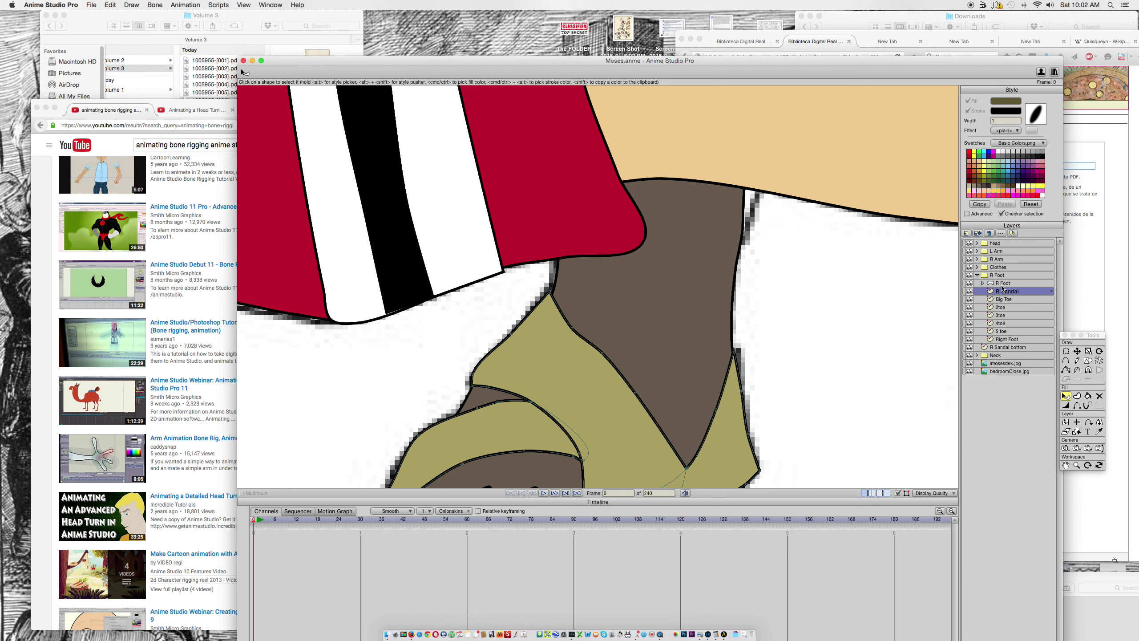
click(977, 233)
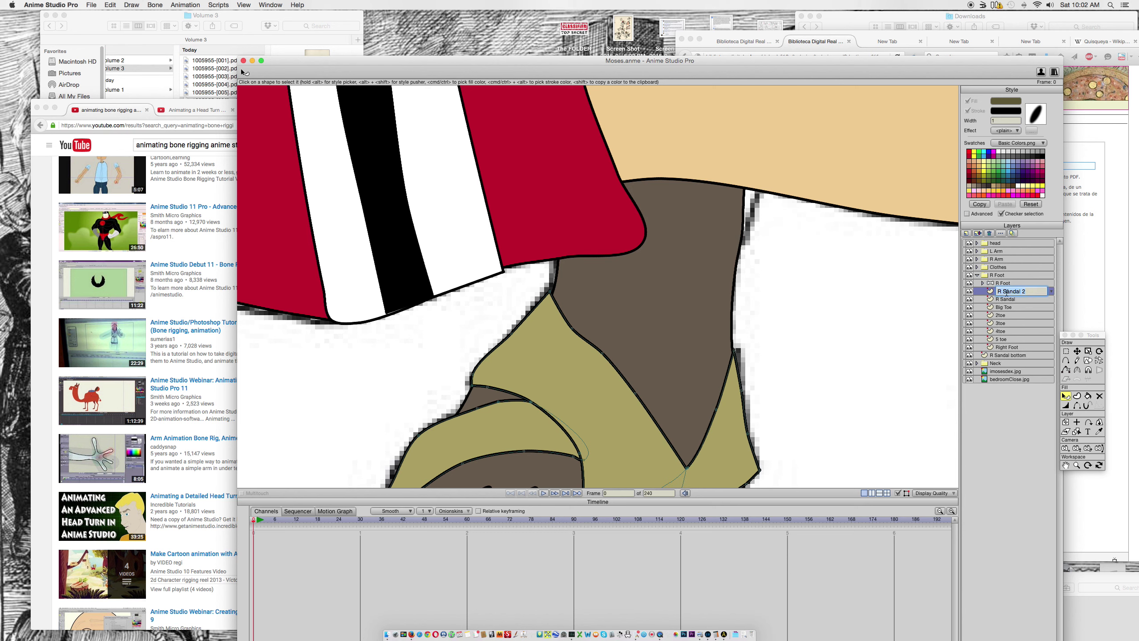
text(L)
key(BackSpace)
key(BackSpace)
key(BackSpace)
key(BackSpace)
text(Right Leggion)
key(BackSpace)
text(slac)
key(Return)
Step: Delete all the copied sandal shapes from the Right slack layer and return the timeline to frame 0
click(1076, 351)
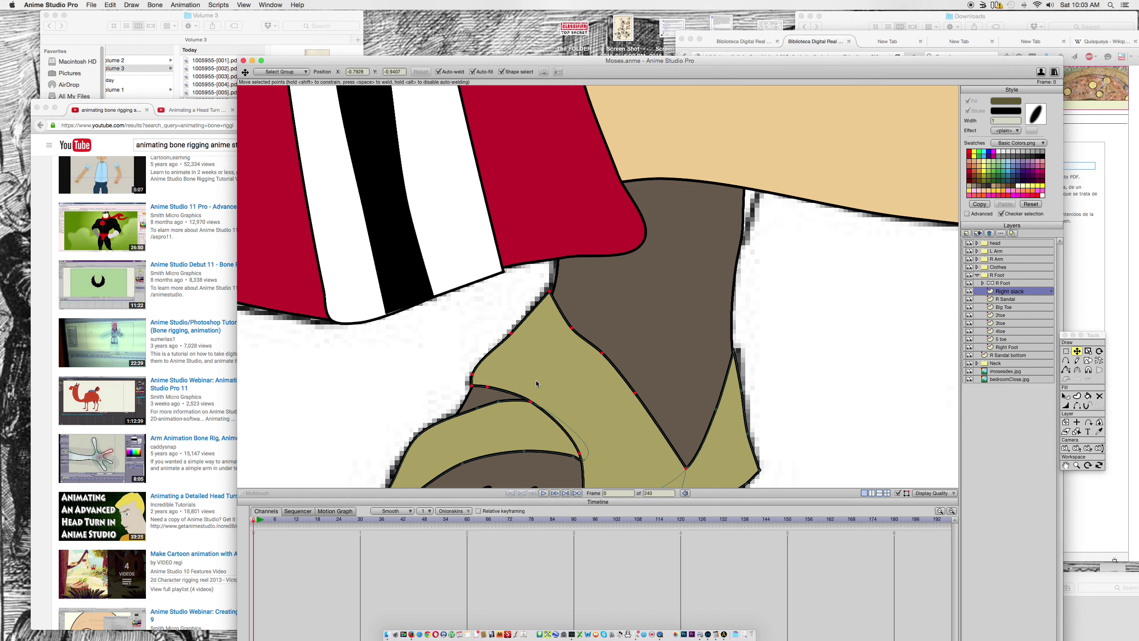
click(499, 429)
scroll(611, 382, down, 5)
key(super+a)
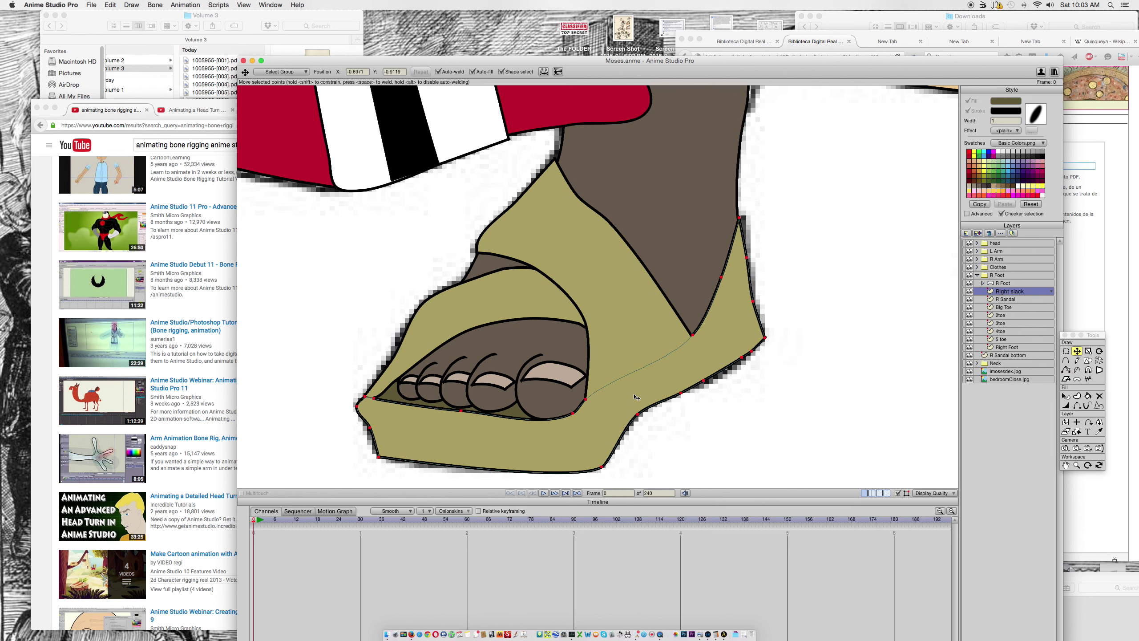
key(g)
key(space)
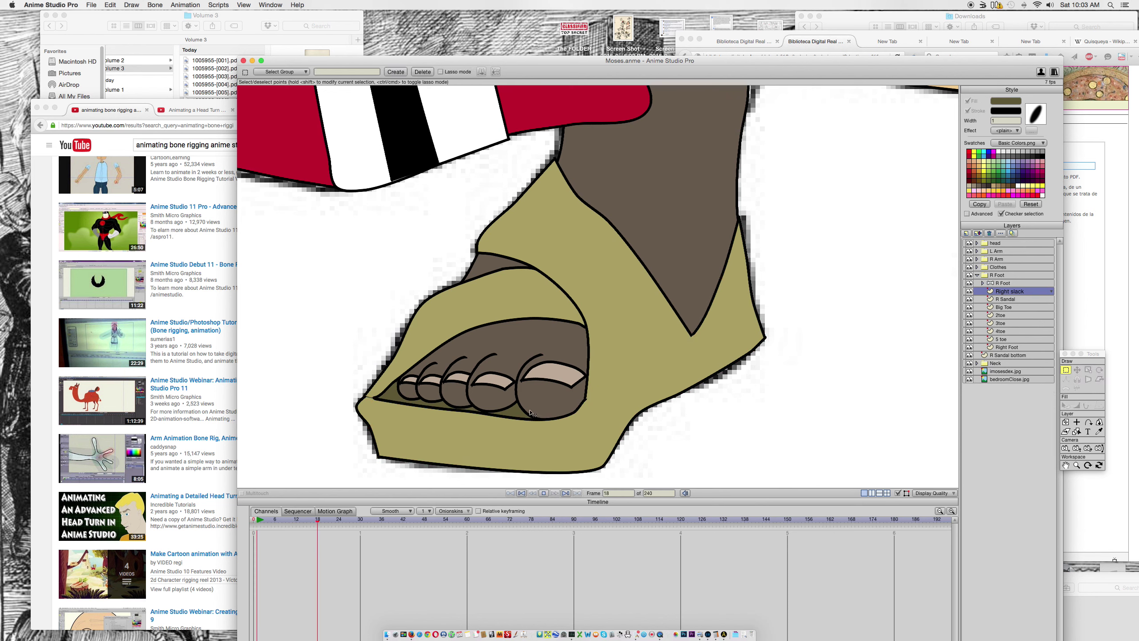
key(space)
drag(389, 522, 208, 517)
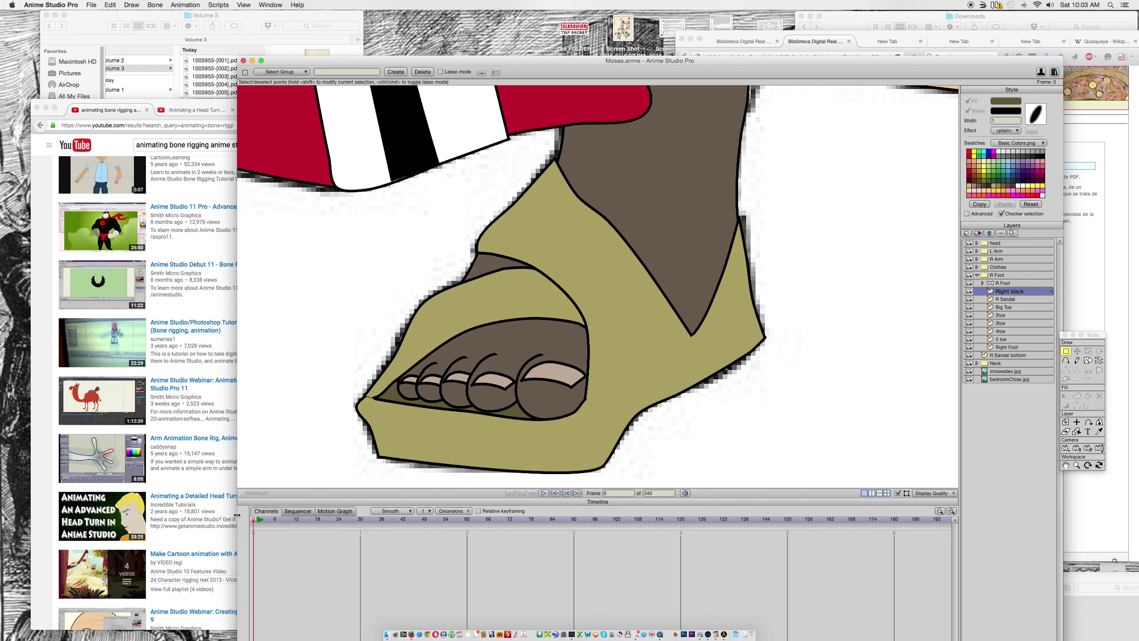
Step: Draw a rectangle on the Right slack layer across the top of the leg, just beneath the tunic hem
scroll(747, 331, up, 10)
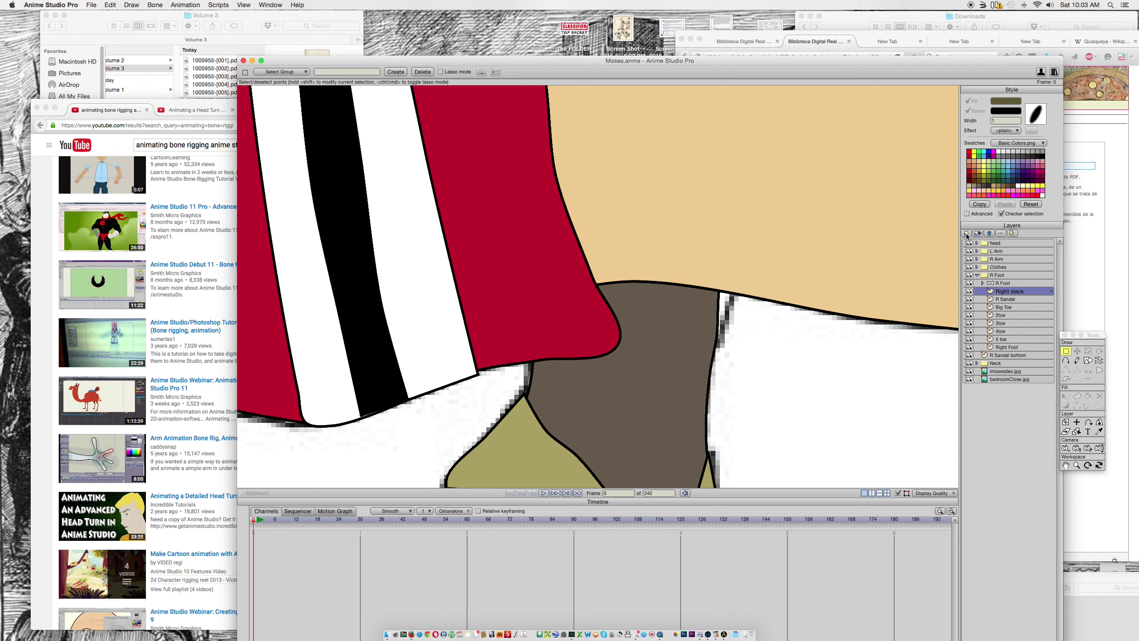
click(1066, 360)
click(1066, 351)
click(1086, 361)
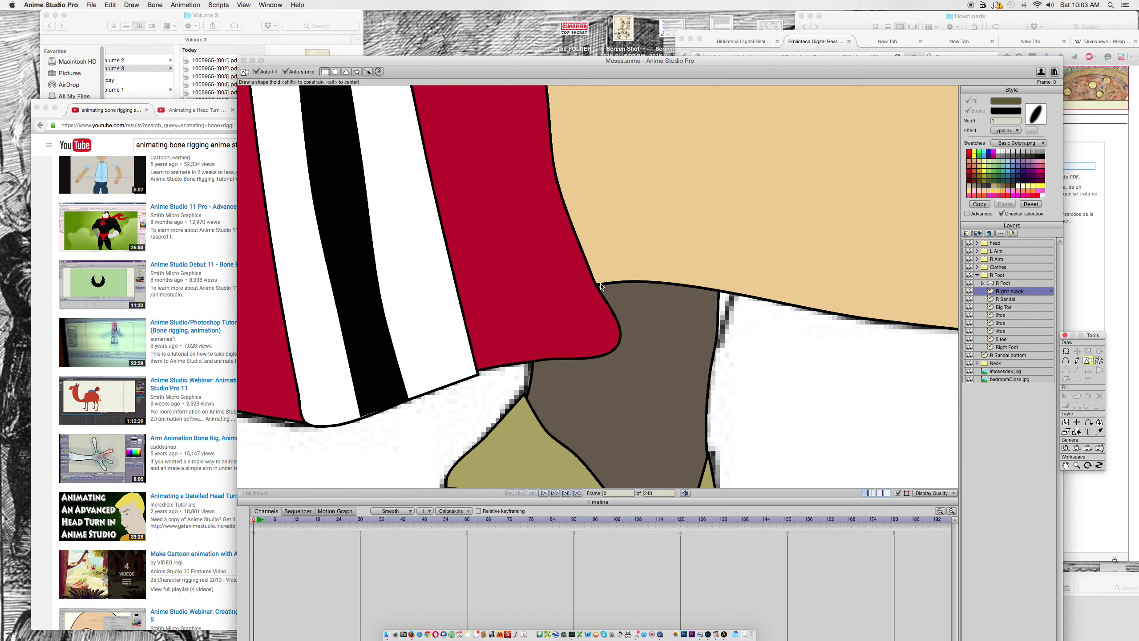
drag(523, 267, 740, 358)
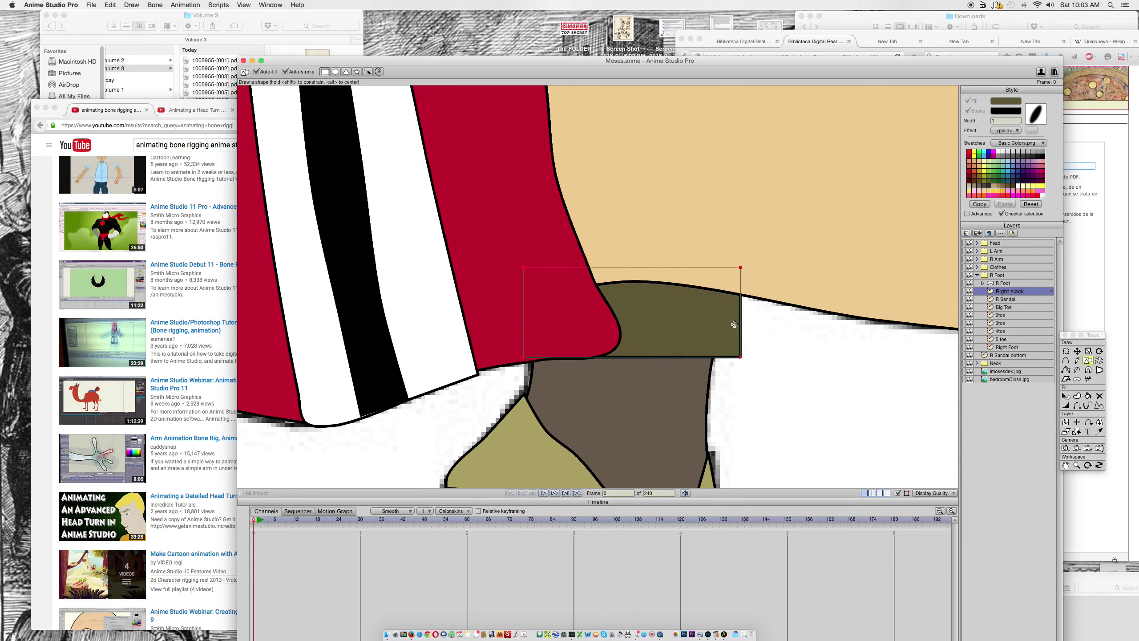
Step: Fill the rectangle at the top of the leg with dark grey from the colour swatches
click(1066, 396)
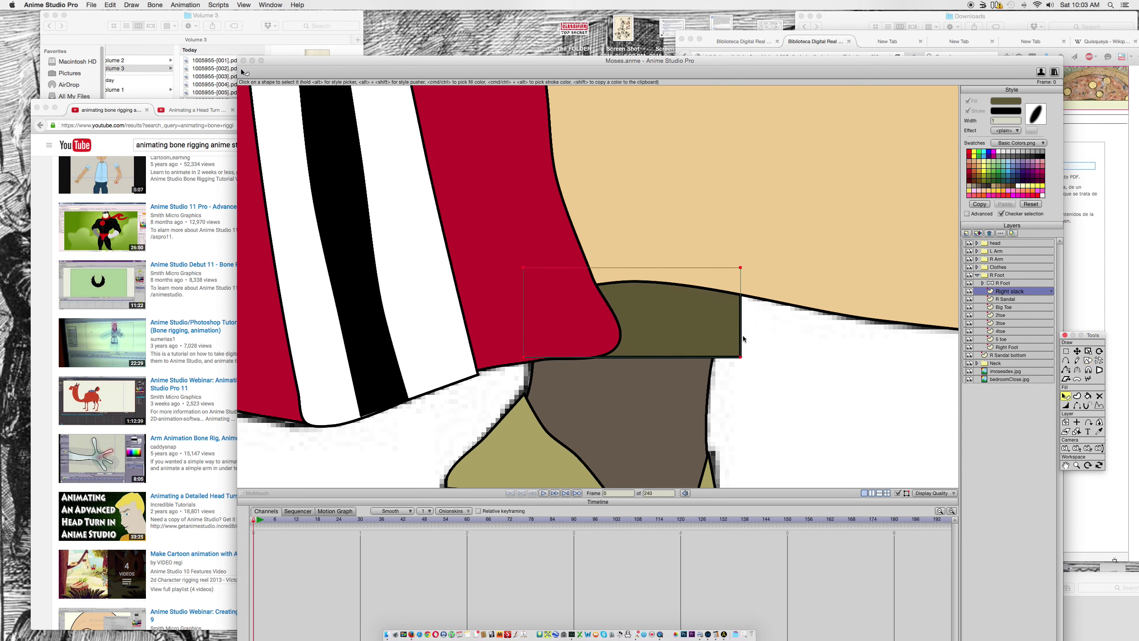
click(692, 323)
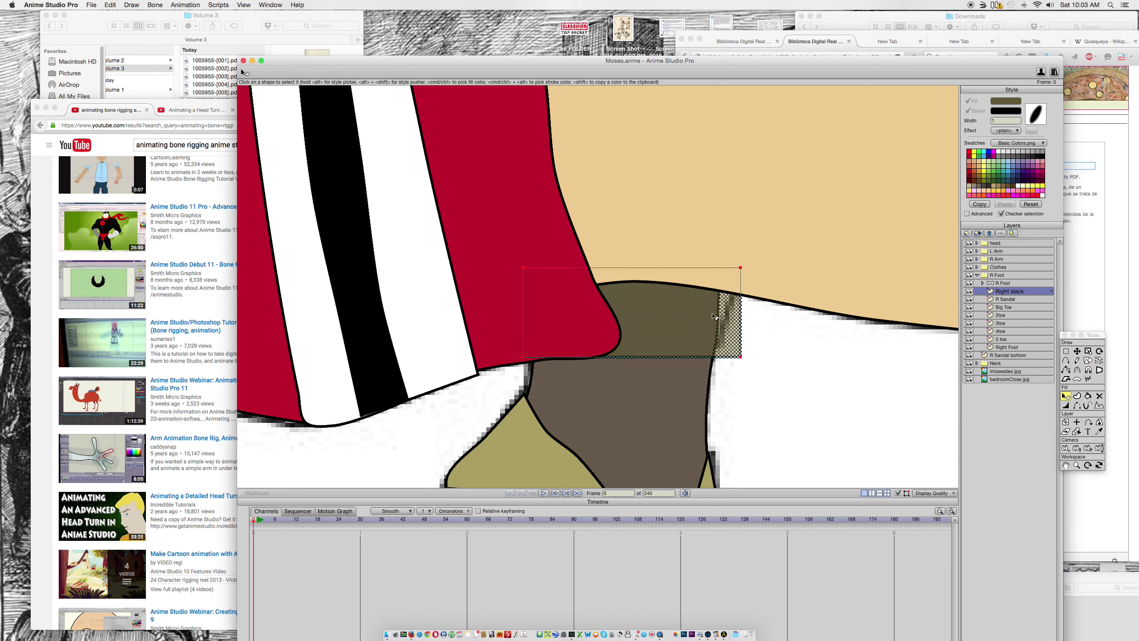
click(990, 188)
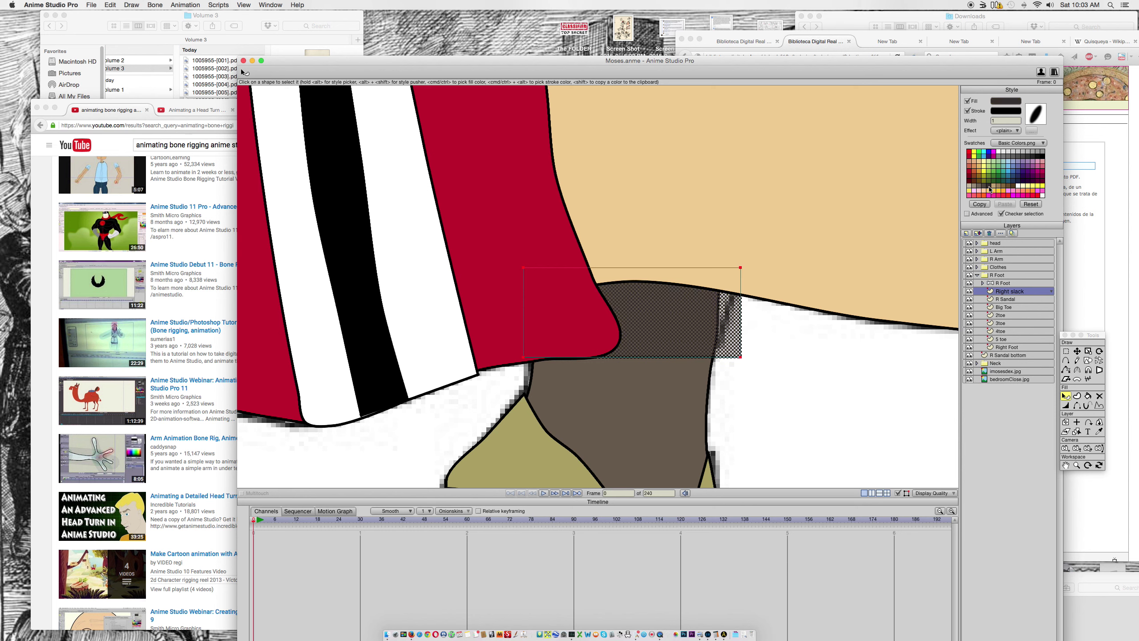
Step: Move the dark grey cuff's heel-side corner points inward so that side slants along the leg like the sketch
click(1077, 351)
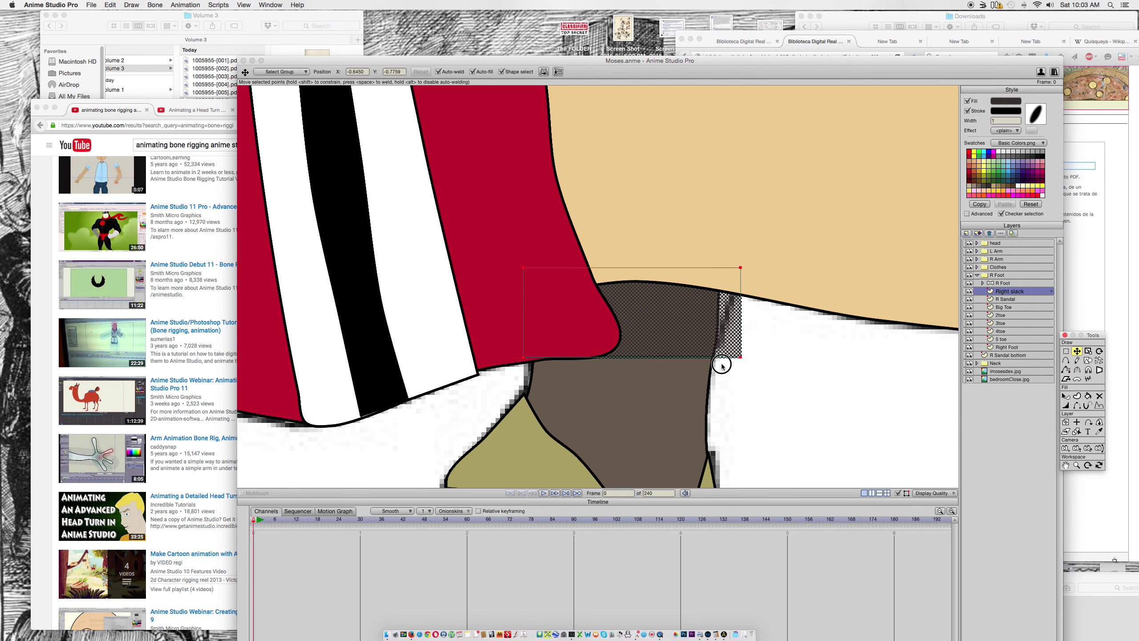
scroll(725, 364, down, 5)
mouse_move(701, 316)
mouse_down()
mouse_move(723, 313)
mouse_move(705, 312)
mouse_up()
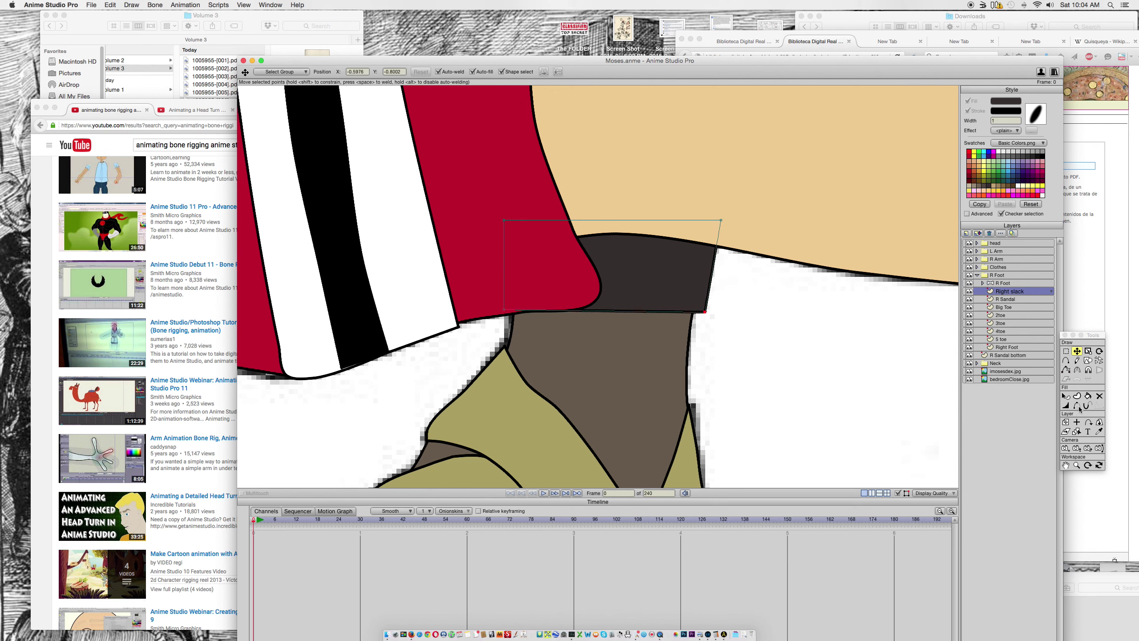
Step: Round both lower corners of the dark grey cuff with the Curvature tool so its bottom edge bows around the leg
click(1067, 362)
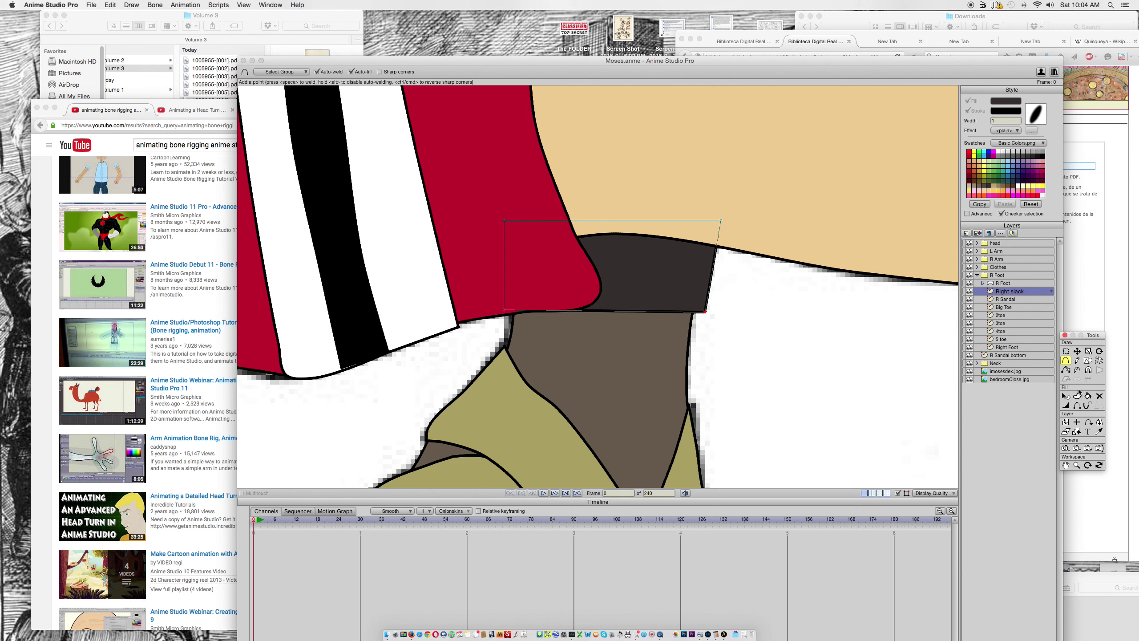
click(1078, 370)
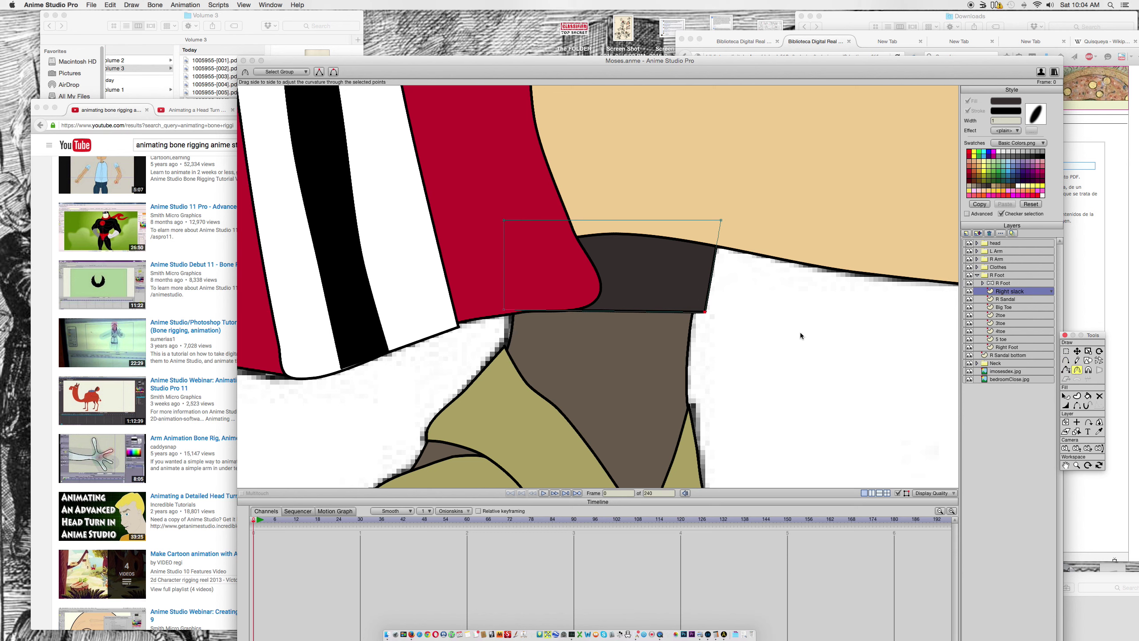
drag(707, 312, 783, 262)
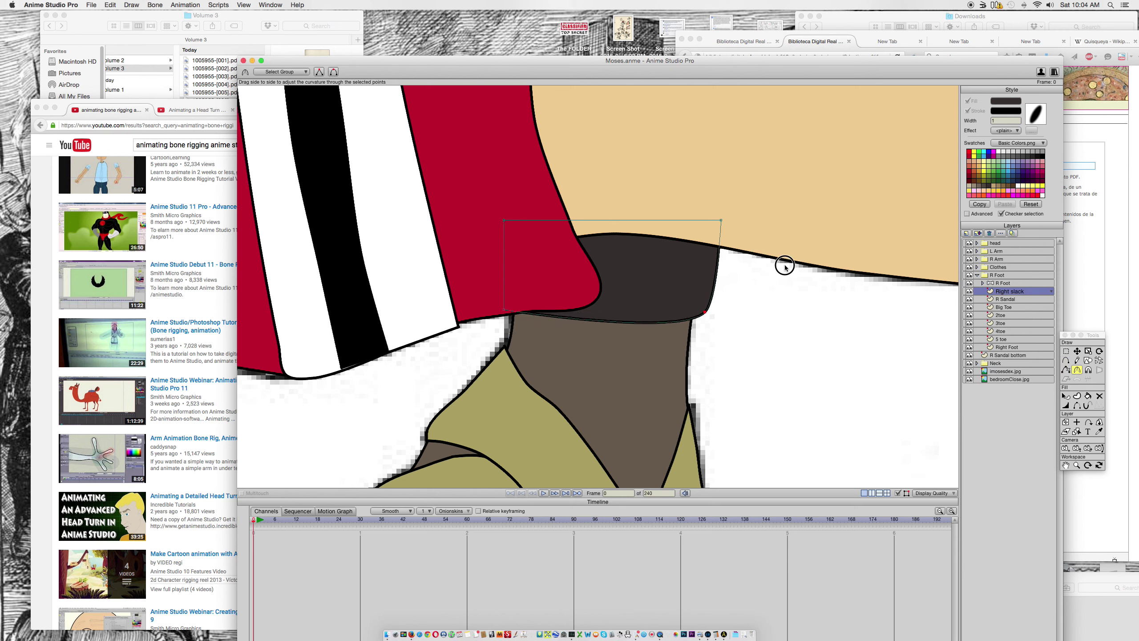
drag(503, 310, 532, 348)
click(1076, 351)
scroll(784, 351, down, 1)
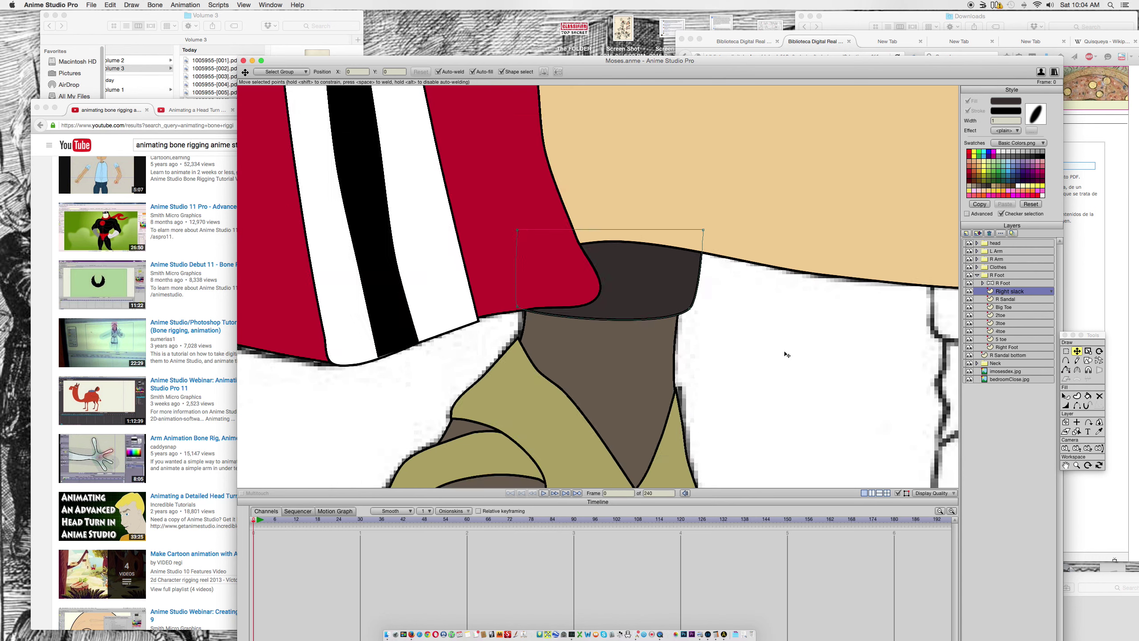
scroll(785, 353, down, 4)
scroll(784, 352, down, 1)
scroll(725, 311, down, 2)
scroll(725, 310, right, 2)
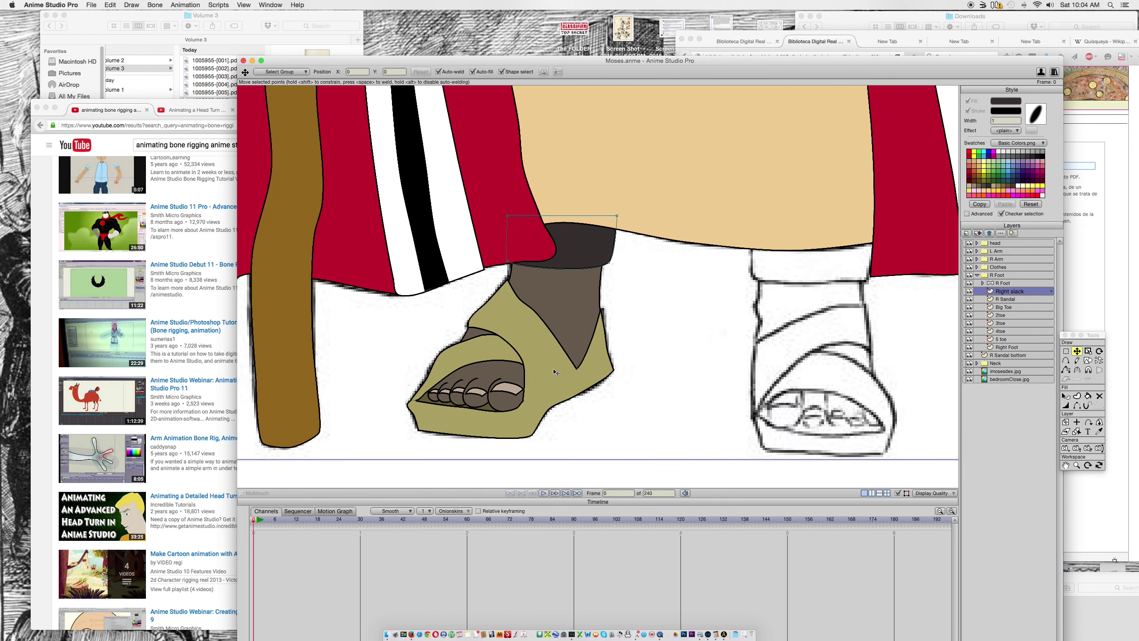
Step: Duplicate the R Foot group as L Foot and try moving the copy onto the uncoloured foot sketch
click(978, 276)
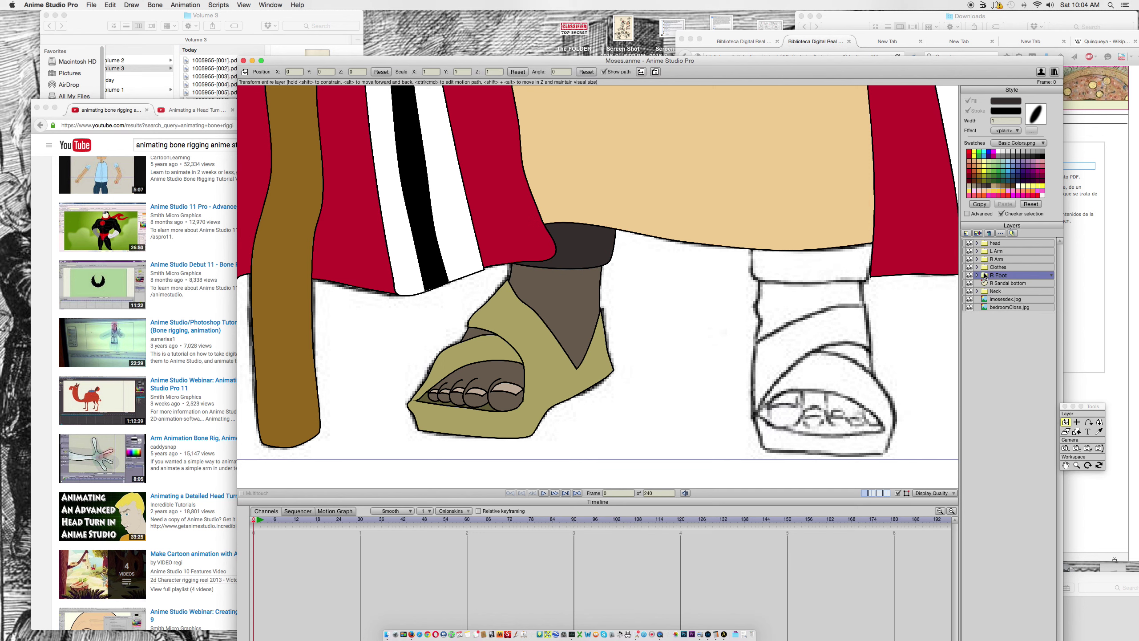
click(979, 233)
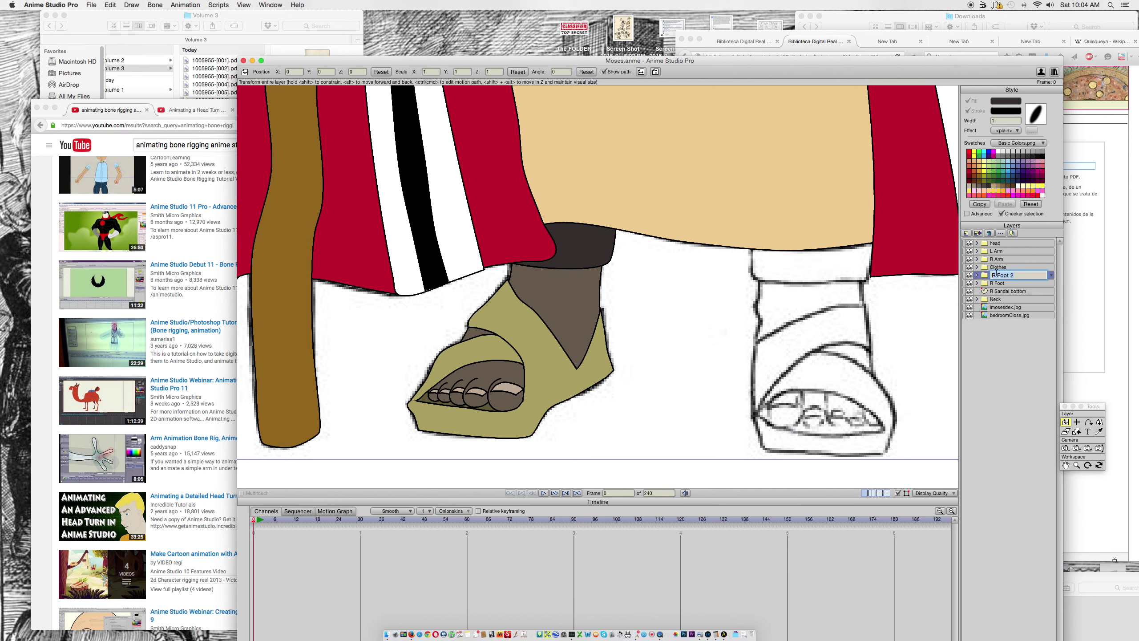
text(L)
click(1000, 276)
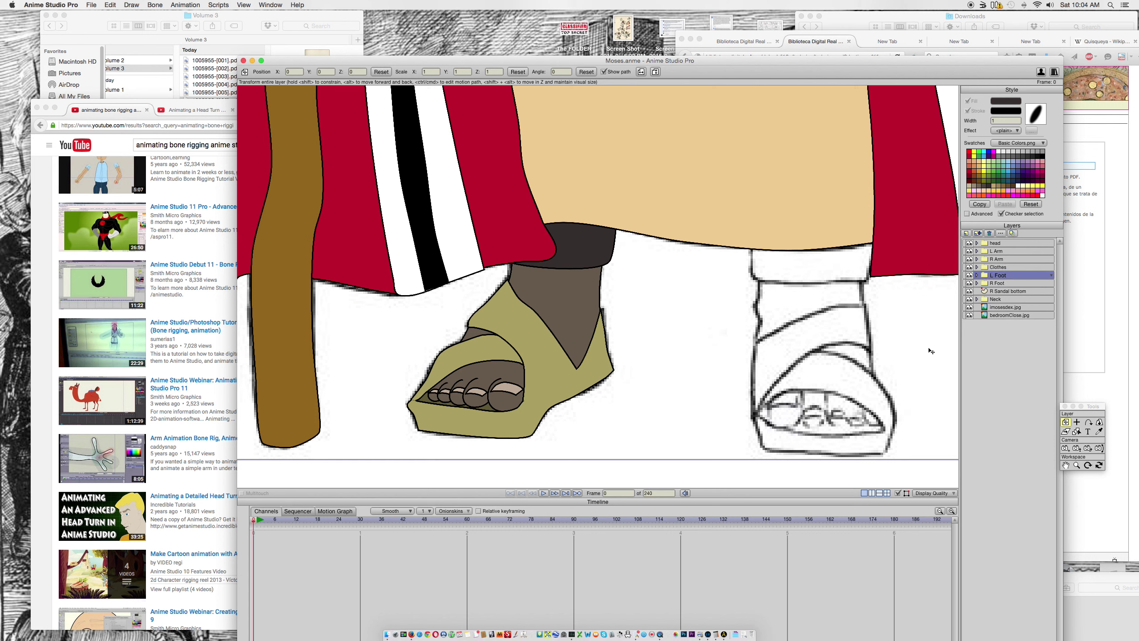
mouse_move(612, 338)
mouse_down()
mouse_move(740, 333)
mouse_move(796, 359)
mouse_move(845, 353)
mouse_up()
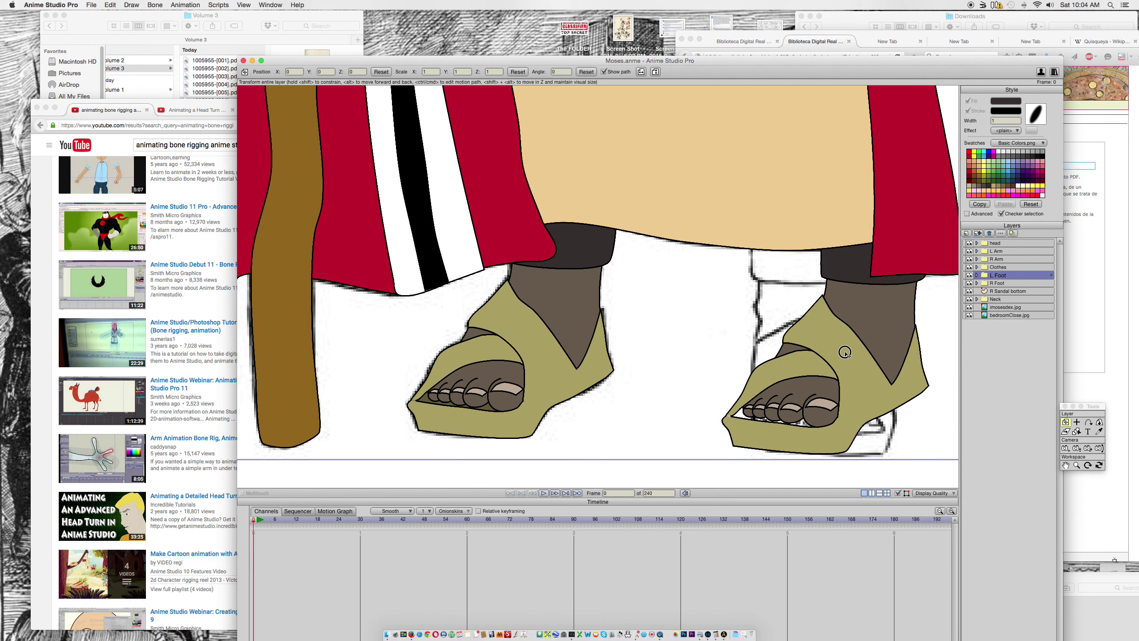
key(super+z)
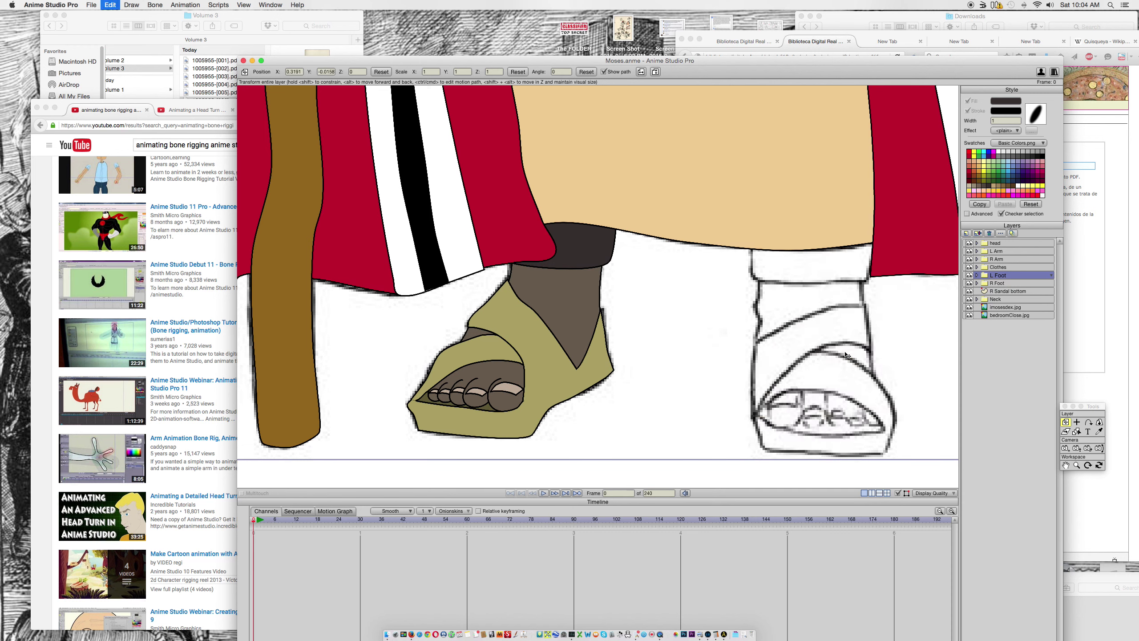
Step: Move the R Sandal bottom layer into the R Foot group, beneath the Right Foot layer
click(976, 283)
drag(1005, 370, 1005, 358)
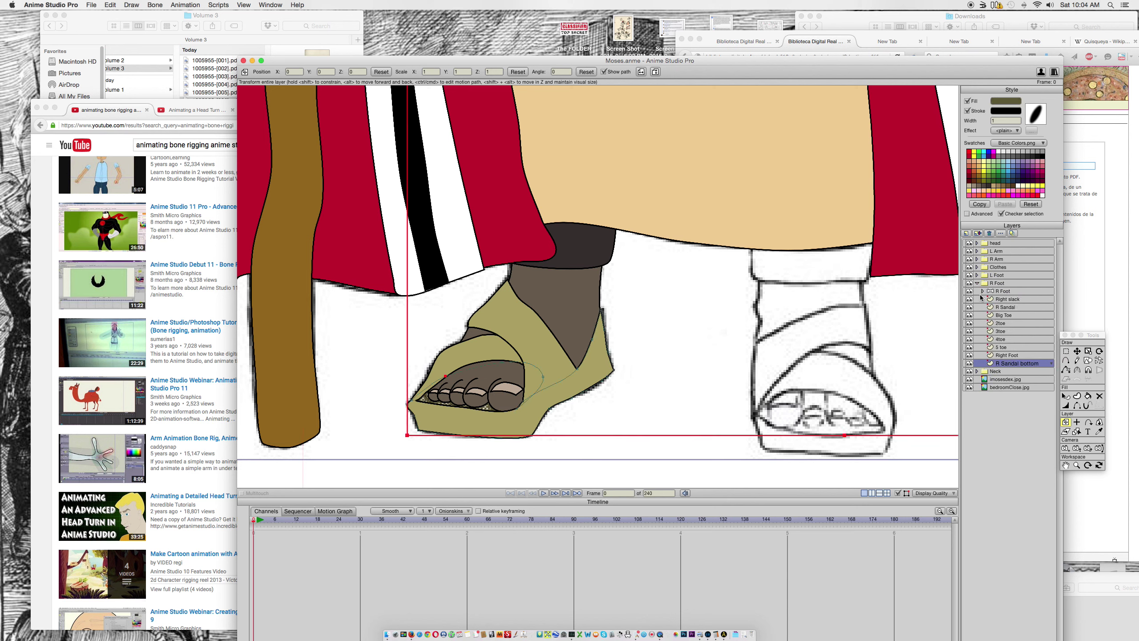
click(986, 282)
Step: Replace the L Foot group with a fresh duplicate of the R Foot group, naming the copy L Foot
right_click(988, 275)
click(987, 279)
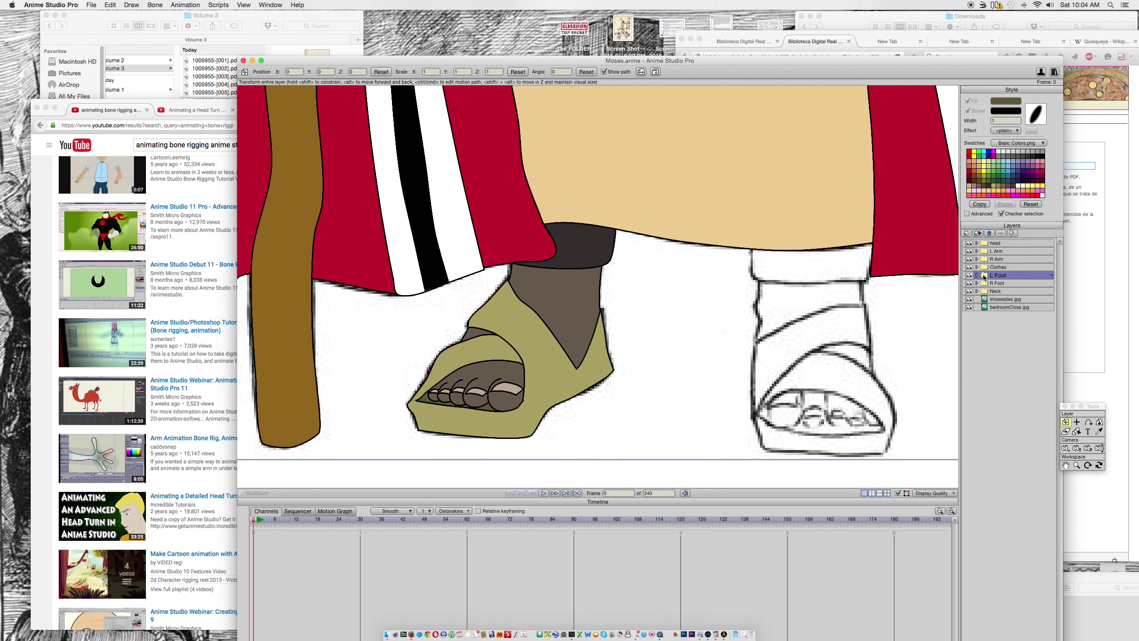
click(990, 233)
click(978, 233)
text(L)
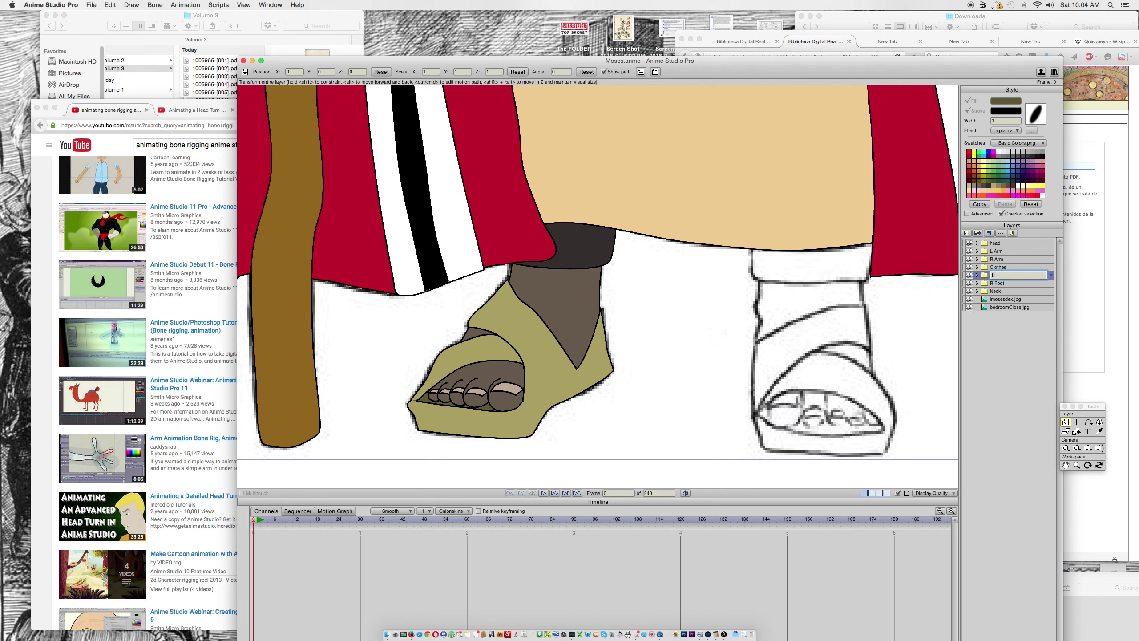
text( Fot)
click(1003, 285)
Step: Move the L Foot group onto the uncoloured foot sketch beneath the tunic and hide the group
mouse_move(486, 341)
mouse_down()
mouse_move(704, 335)
mouse_move(818, 349)
mouse_move(776, 375)
mouse_up()
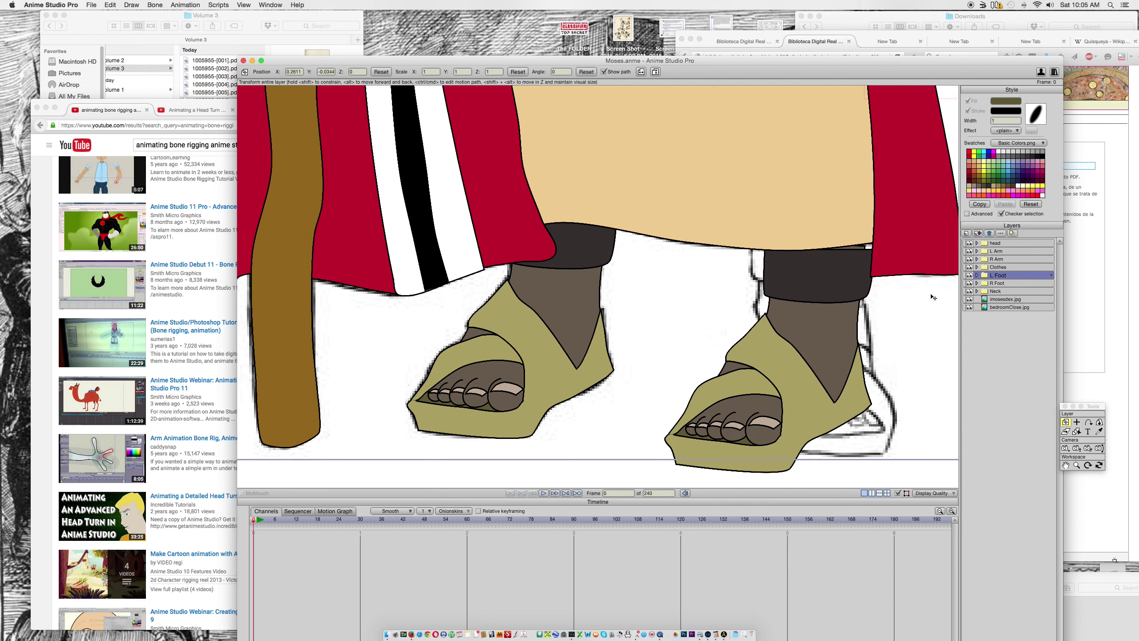
click(968, 276)
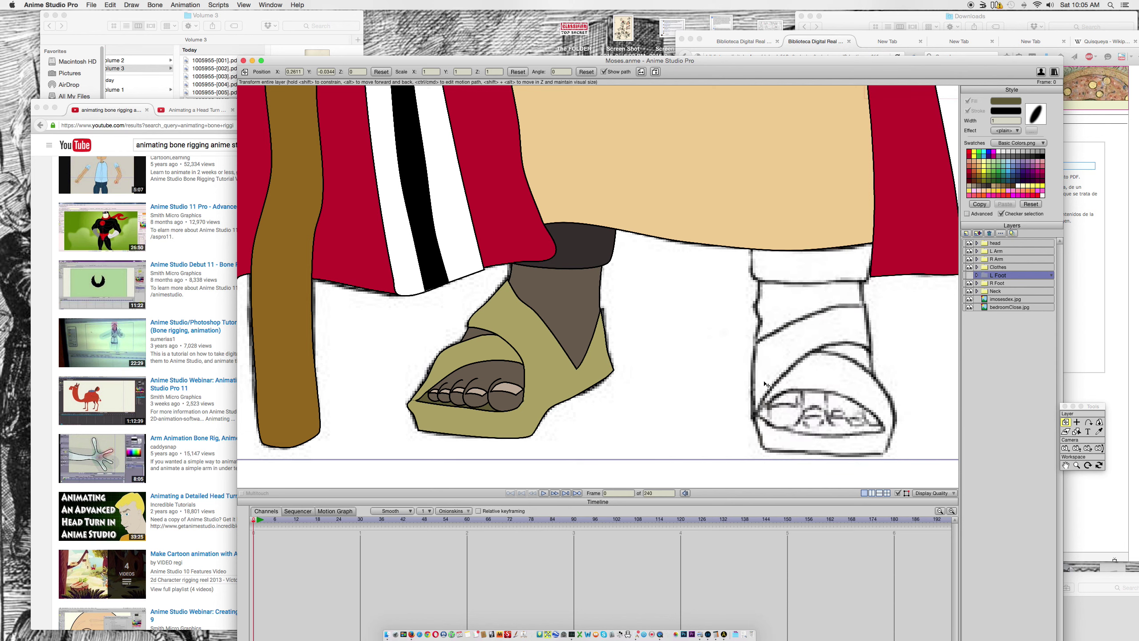